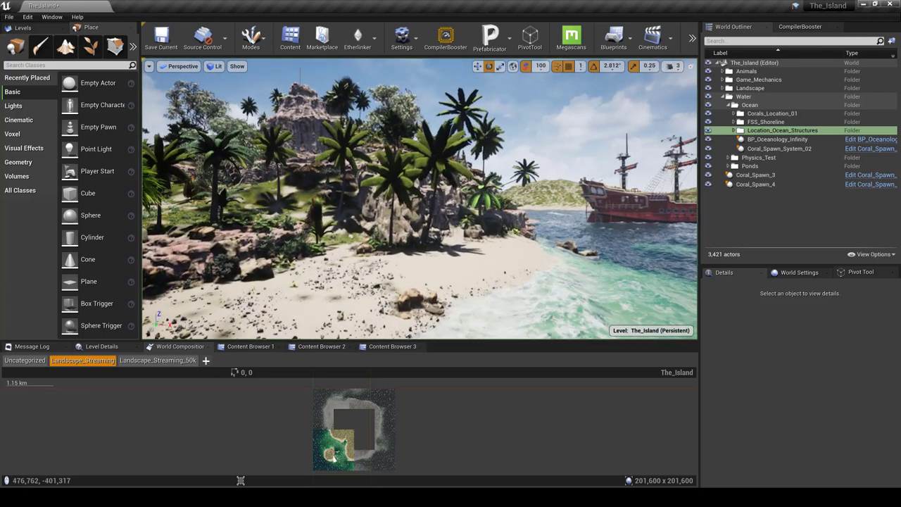
Step: Show the viewport full screen over the beach and set the camera speed to 2
key(w)
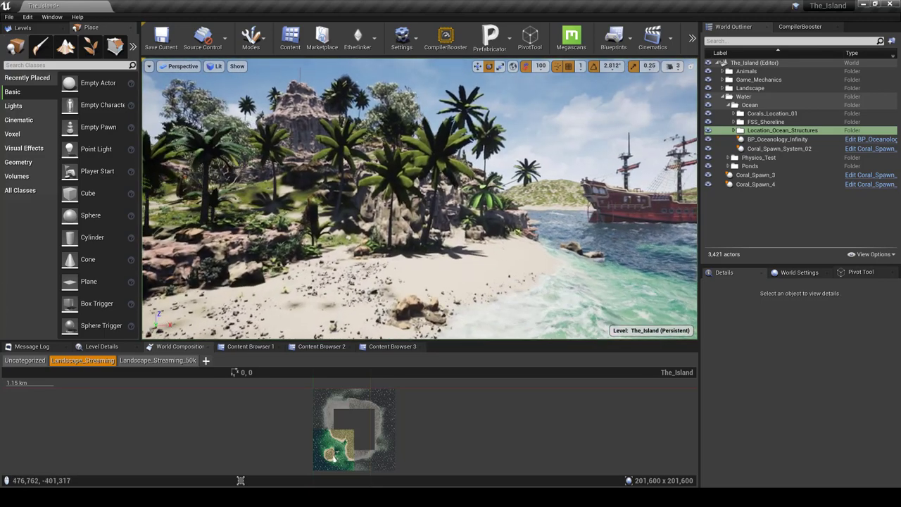
key(F11)
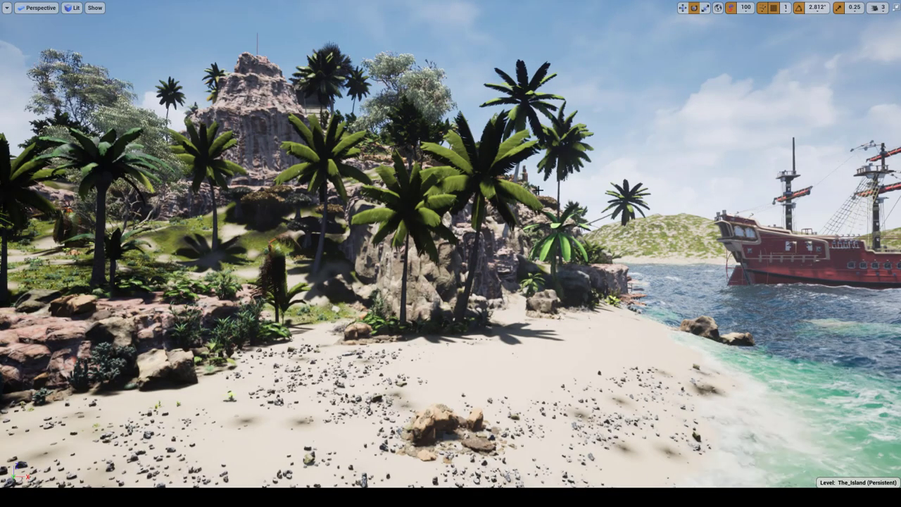
right_drag(428, 348, 296, 346)
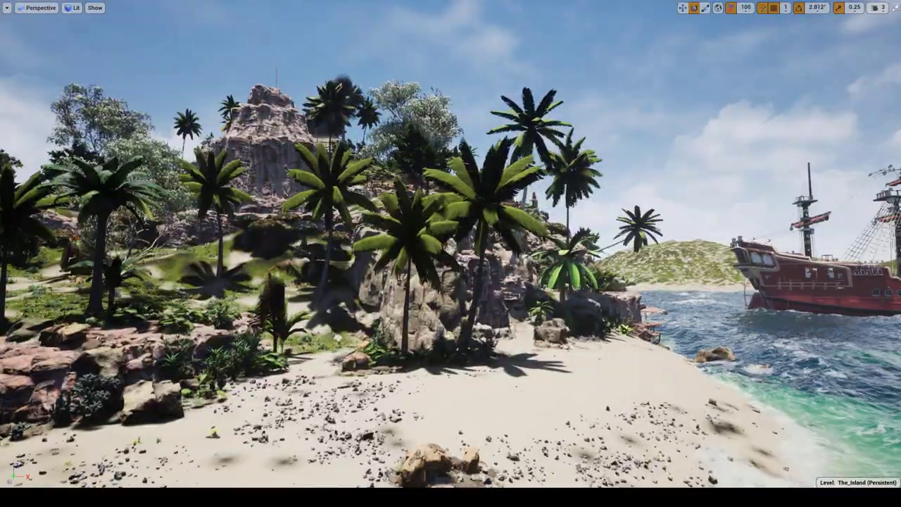
right_drag(451, 282, 436, 309)
key(w)
key(d)
right_drag(840, 86, 839, 86)
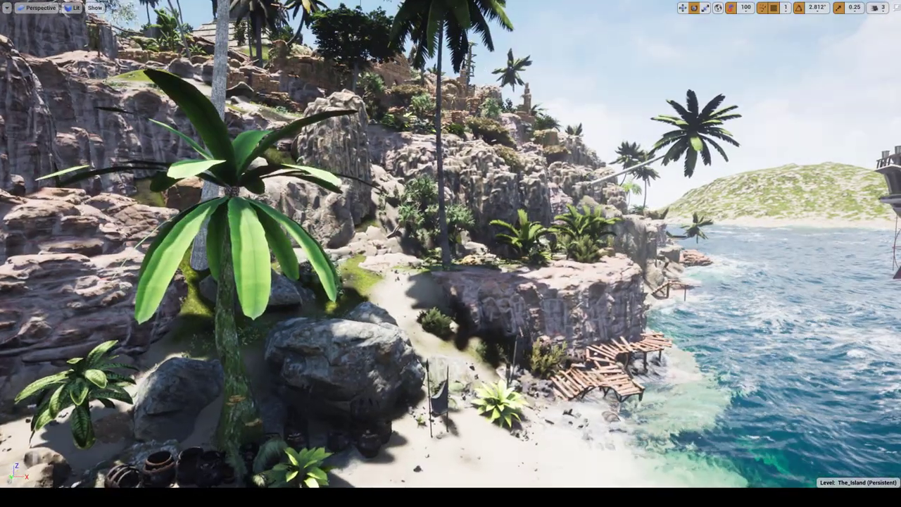
click(876, 8)
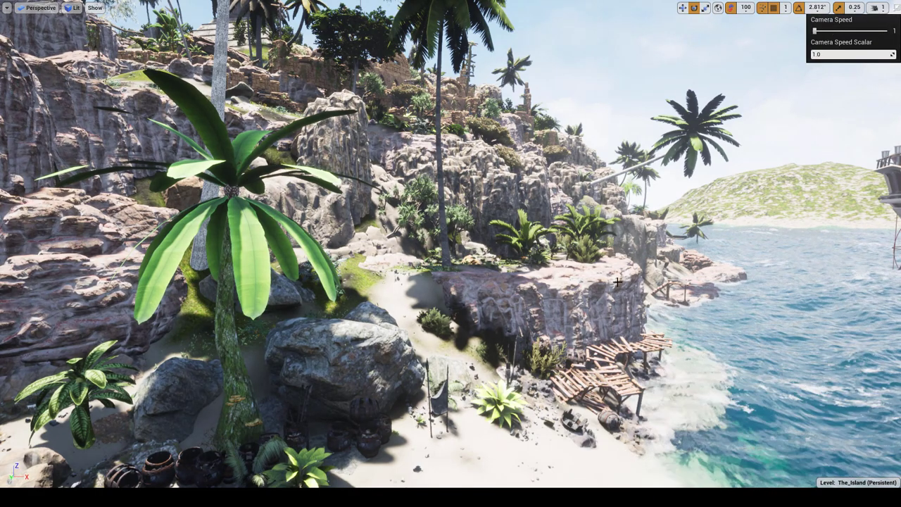
mouse_move(834, 31)
mouse_down()
mouse_move(816, 32)
mouse_move(825, 31)
mouse_up()
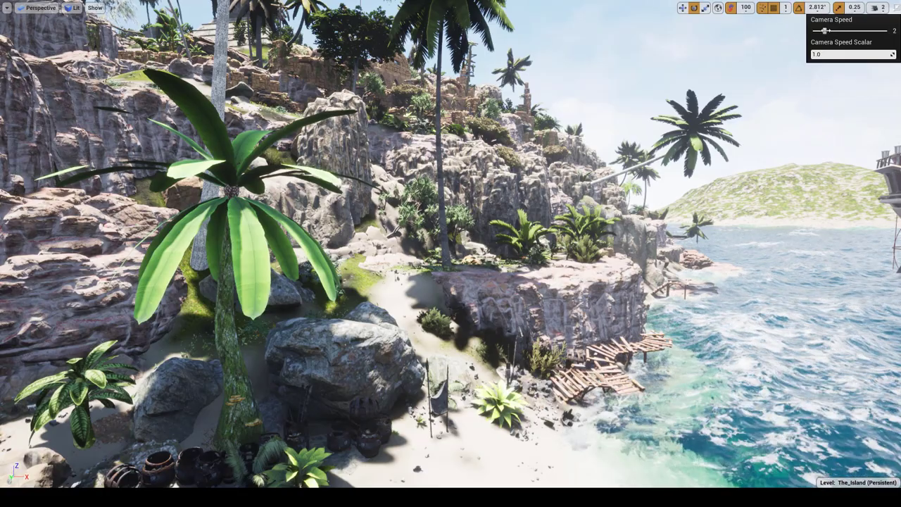
Step: Examine the beach scene up close, including the broad-leaved palm, rocks, barrels and shoreline
right_drag(451, 253, 290, 360)
key(w)
right_drag(450, 253, 373, 140)
key(w)
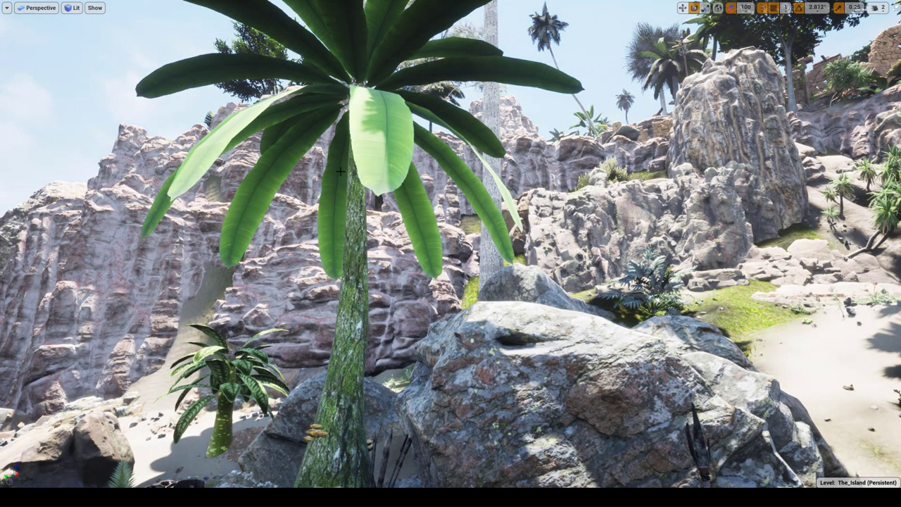
right_drag(380, 141, 317, 147)
key(w)
key(s)
key(w)
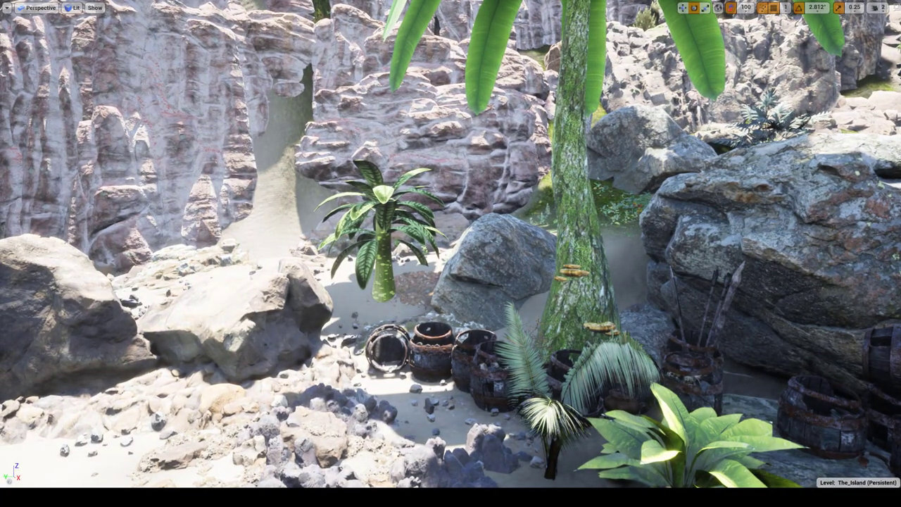
right_drag(387, 289, 437, 296)
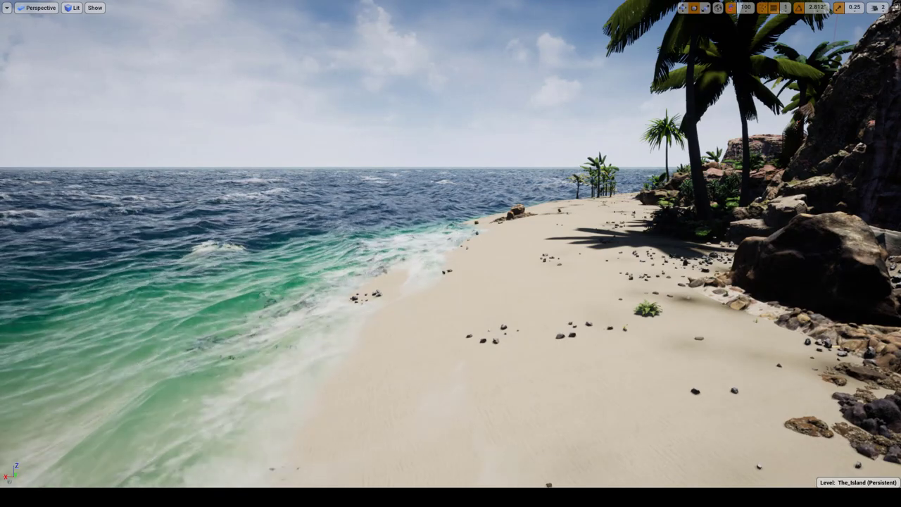
right_drag(450, 254, 338, 267)
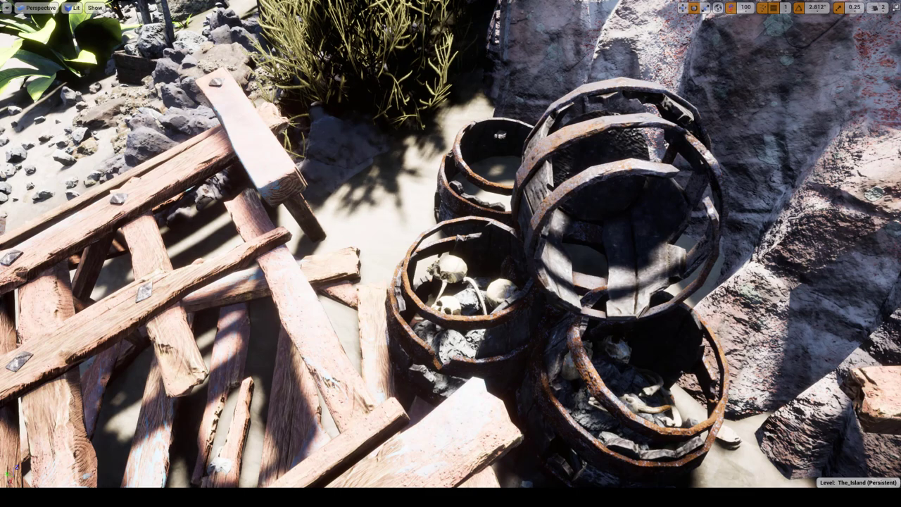
Step: Select the barrel_set_09 barrels beside the broken dock, leave full screen, and inspect its inherited components and the skulls inside
click(470, 293)
key(F11)
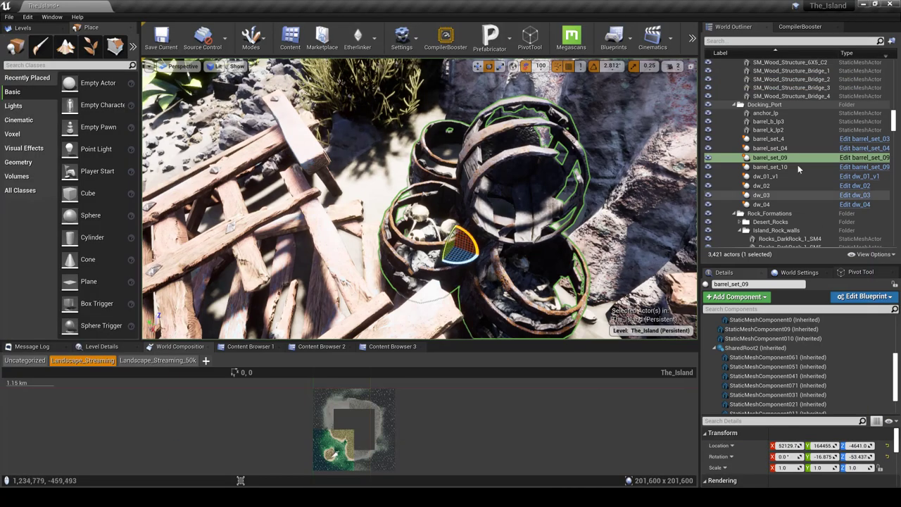
scroll(754, 373, down, 2)
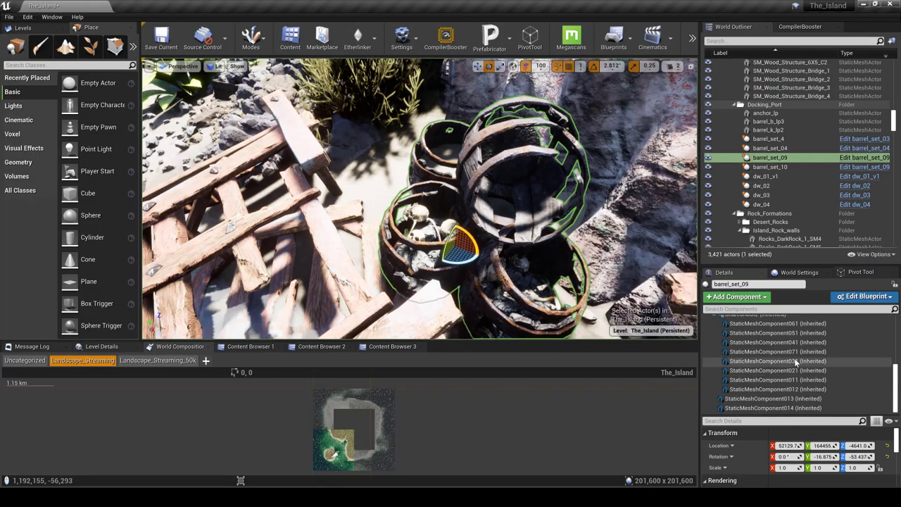
scroll(754, 373, up, 5)
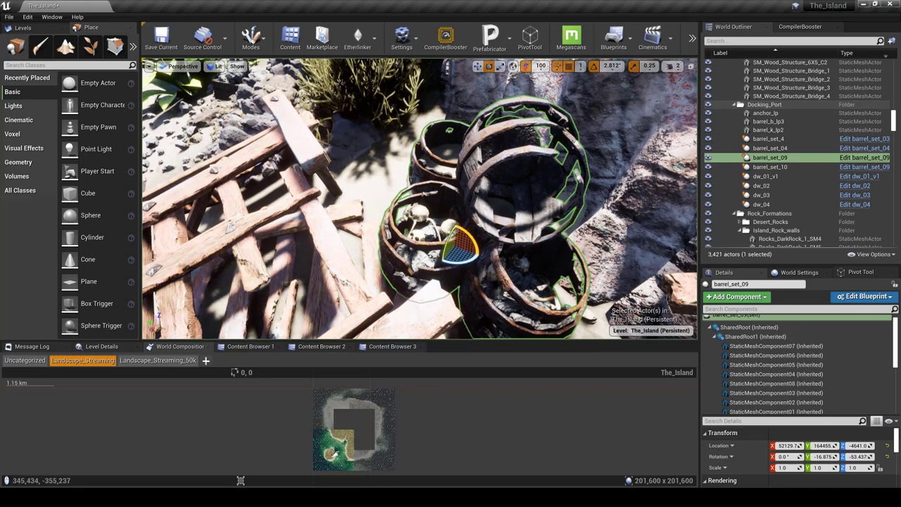
key(f)
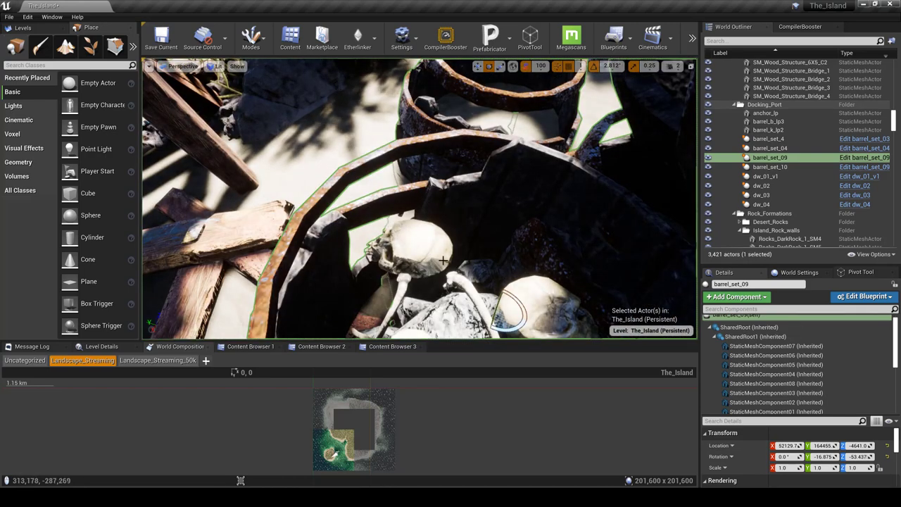
right_drag(362, 210, 399, 282)
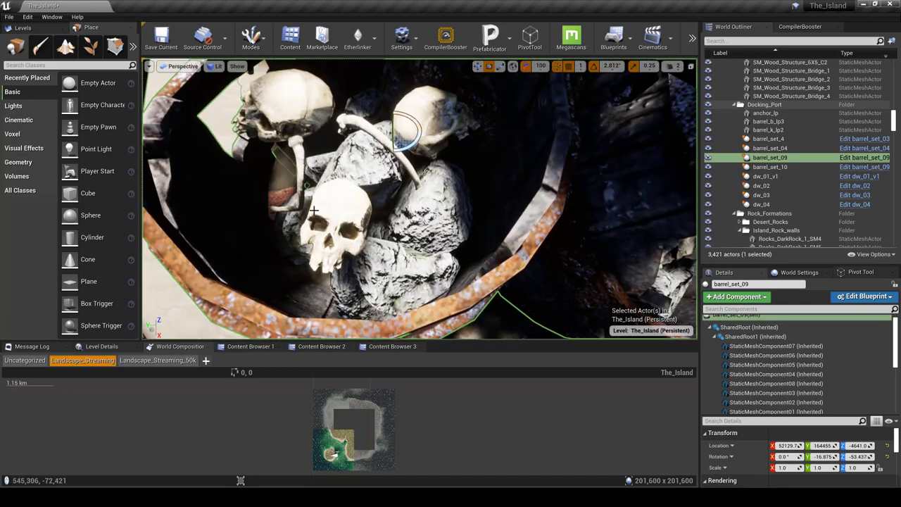
key(f)
Step: Select the dw_01_v1 prop with the wooden posts and rubble for inspection
key(s)
right_drag(355, 219, 350, 76)
key(w)
right_drag(422, 203, 422, 273)
click(421, 202)
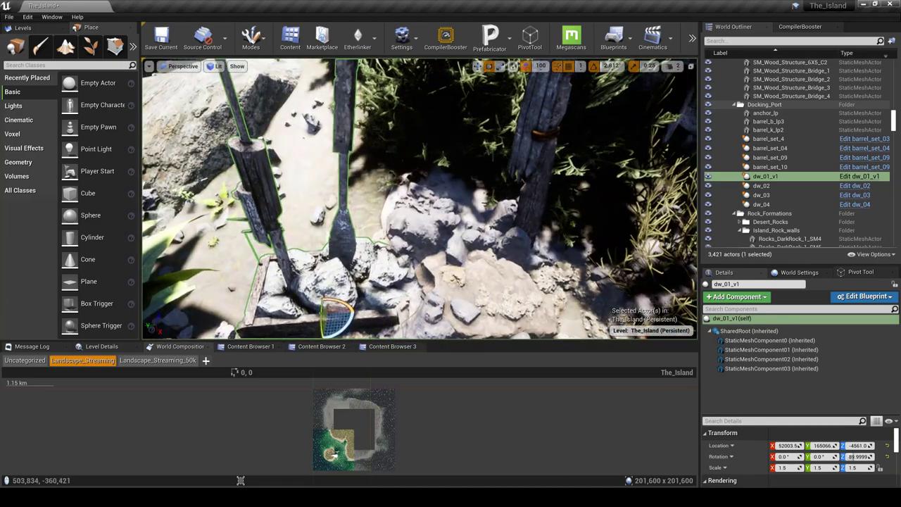
Step: Move the dw_03 barrel of spears from the boulder to the open sand beside the large leafy plant
right_drag(519, 241, 388, 195)
key(w)
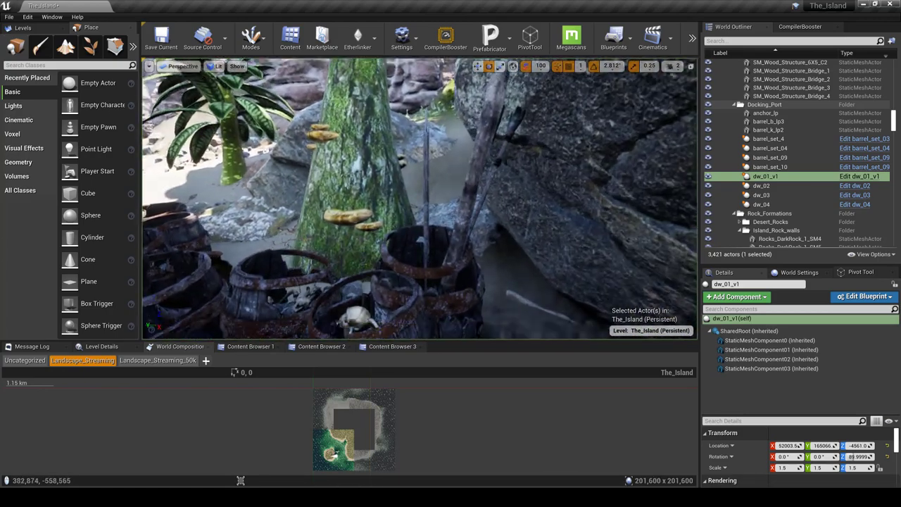
right_drag(421, 202, 421, 202)
click(396, 231)
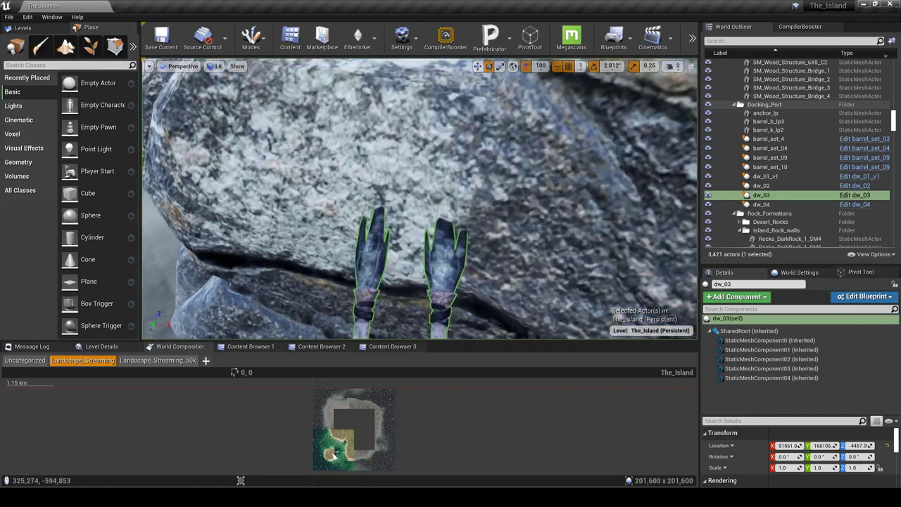
right_drag(443, 180, 326, 242)
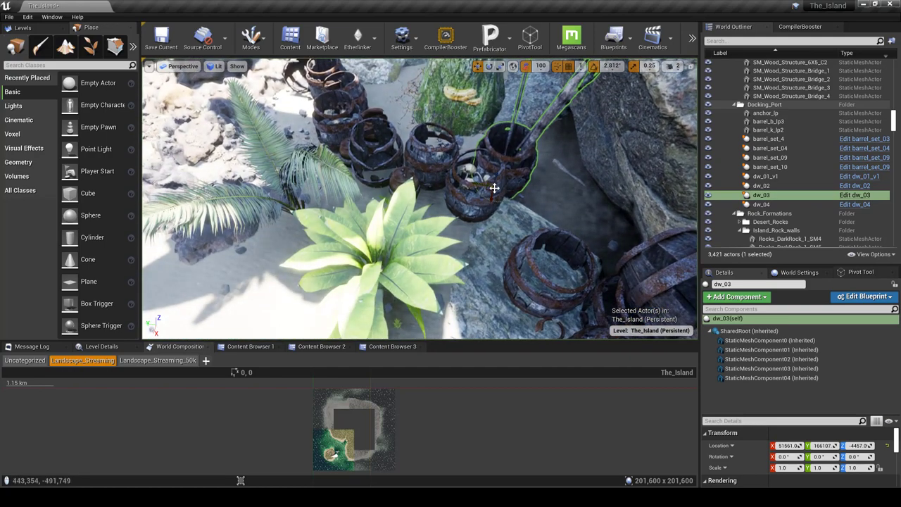
drag(493, 186, 256, 294)
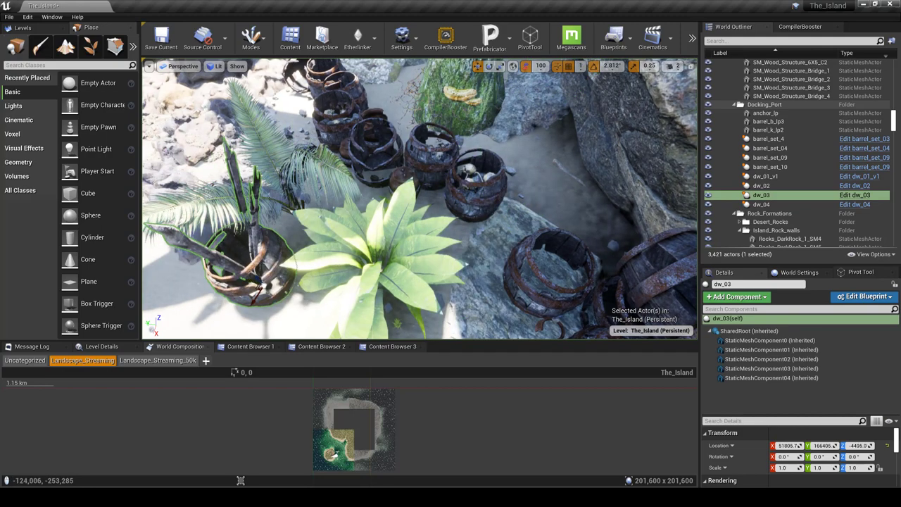
right_drag(330, 281, 309, 299)
right_drag(466, 297, 525, 262)
right_drag(460, 331, 351, 285)
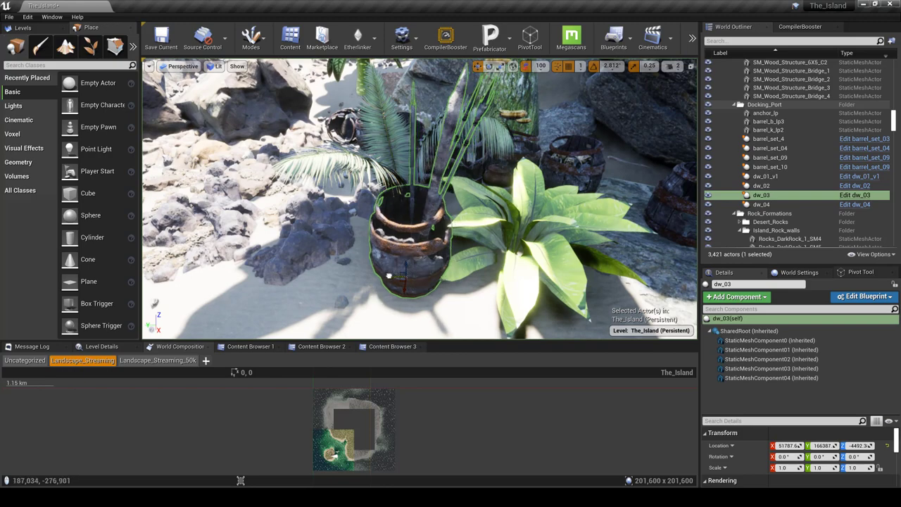
click(456, 297)
Step: Examine the shoreline and the pirate ship, and inspect the corals, wooden crate and broken barrels on the seabed
right_drag(470, 304, 563, 331)
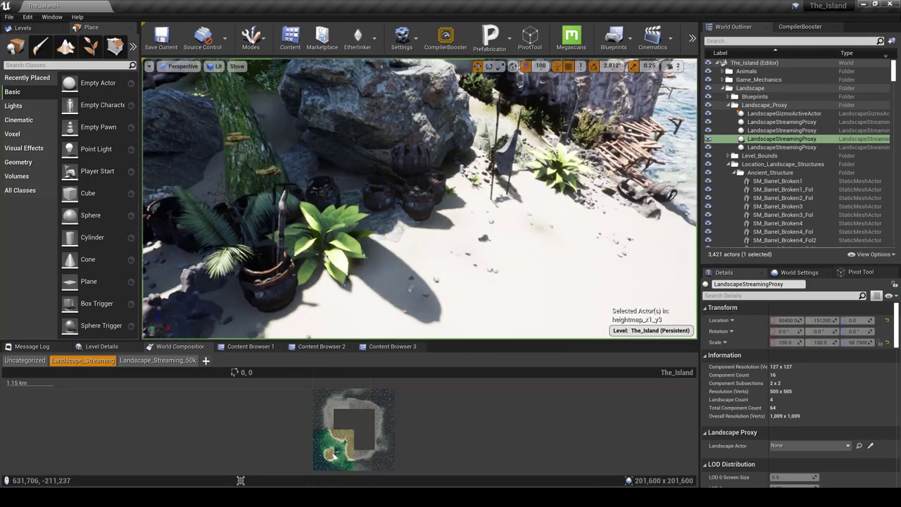
right_drag(675, 262, 797, 231)
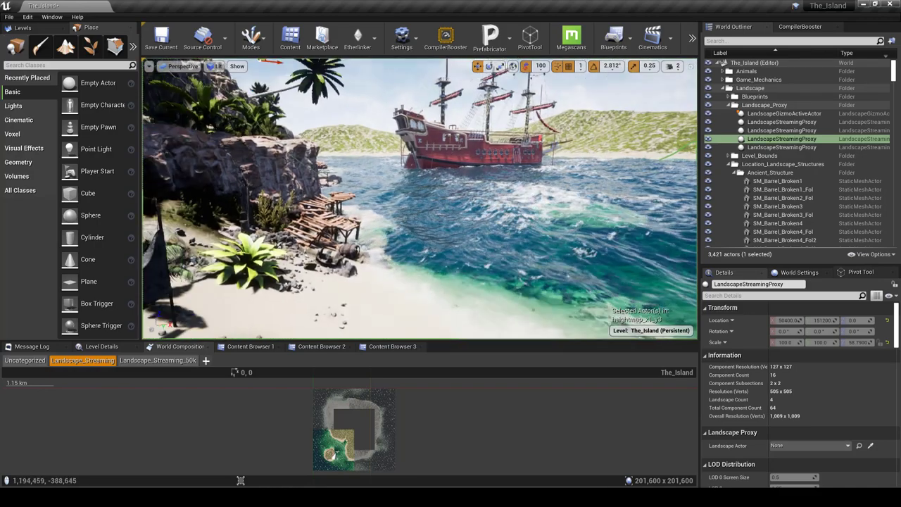
right_drag(486, 302, 528, 310)
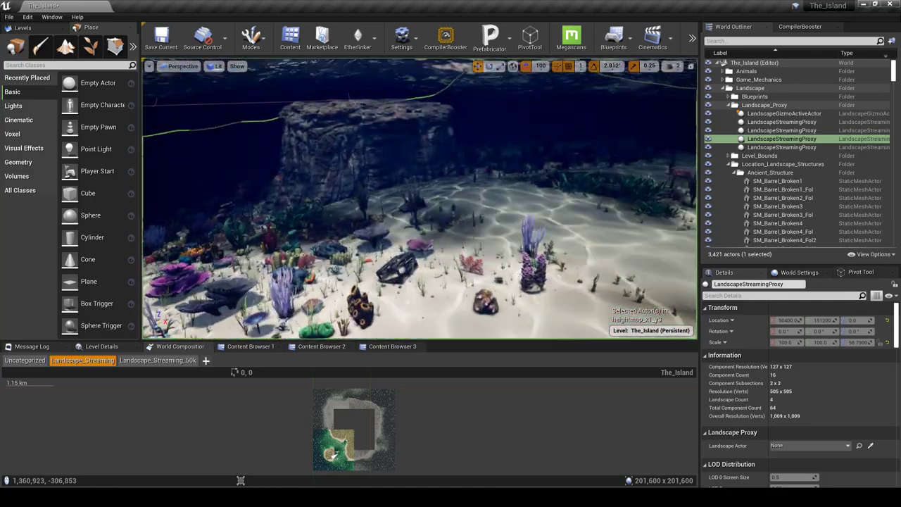
right_drag(528, 310, 514, 318)
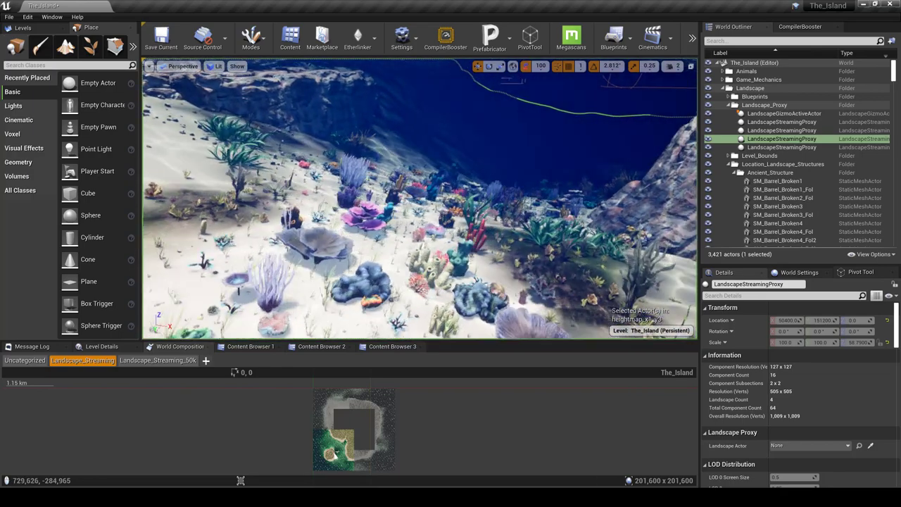
right_drag(450, 212, 397, 232)
right_drag(508, 331, 507, 334)
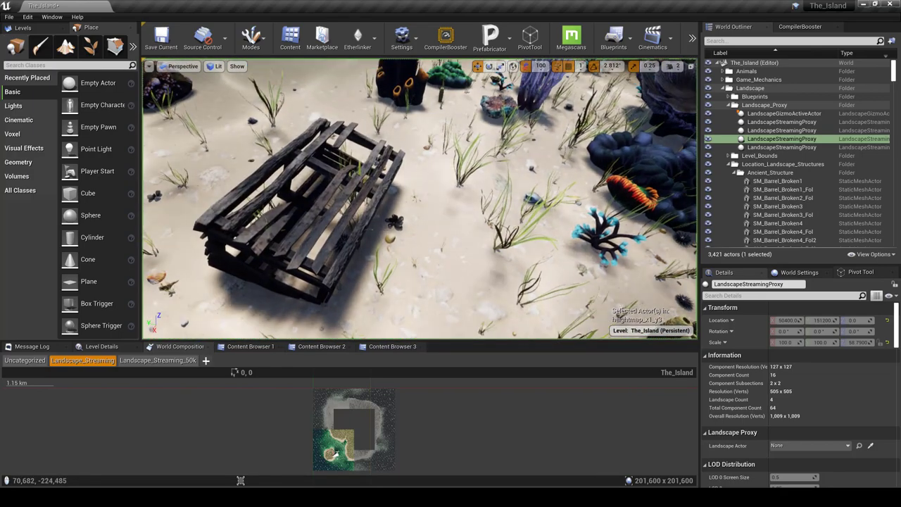
right_drag(342, 298, 282, 269)
mouse_move(503, 338)
right_down()
mouse_move(516, 337)
mouse_move(504, 338)
right_up()
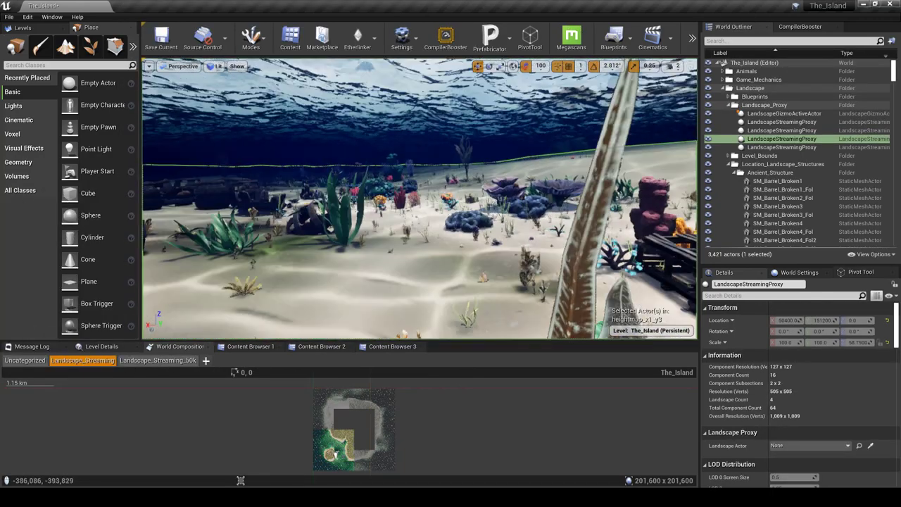
right_drag(158, 229, 330, 291)
right_drag(510, 340, 510, 339)
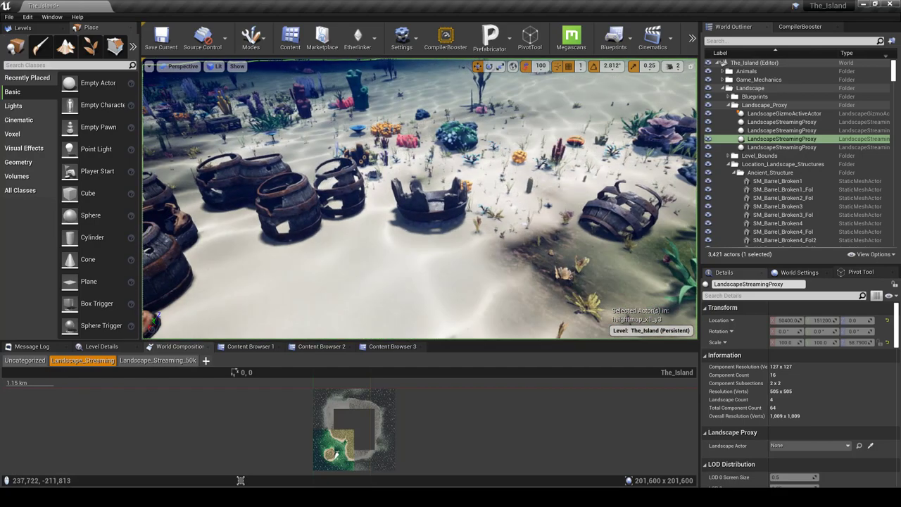
Step: Show the viewport full screen and examine the underwater corals, the anchor, and the barrels containing skulls
key(F11)
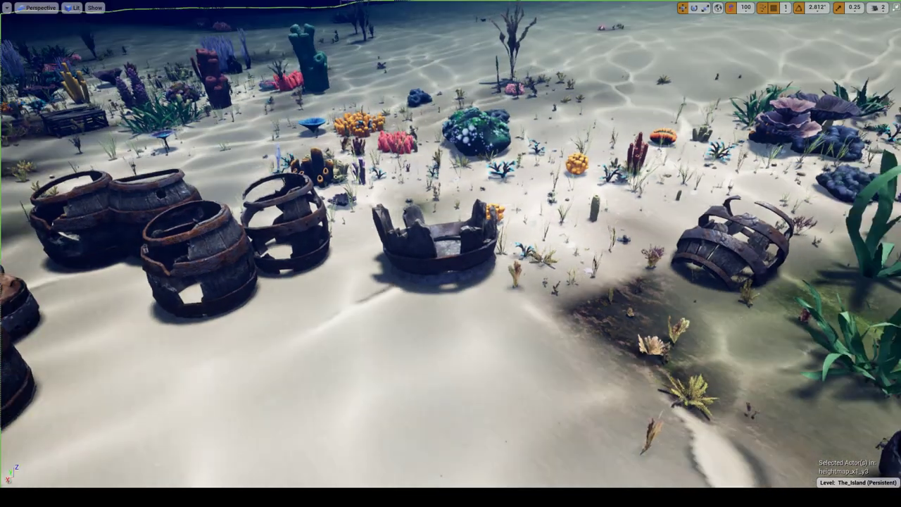
right_drag(451, 253, 556, 278)
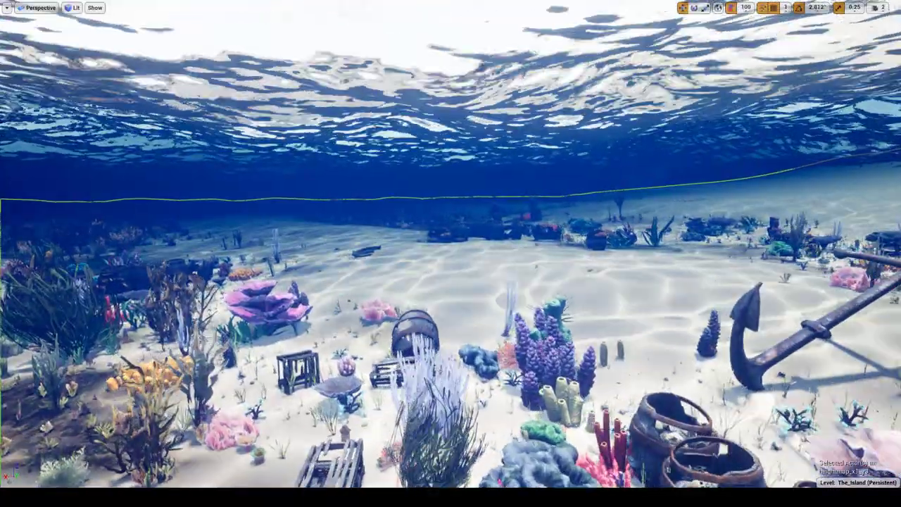
key(w)
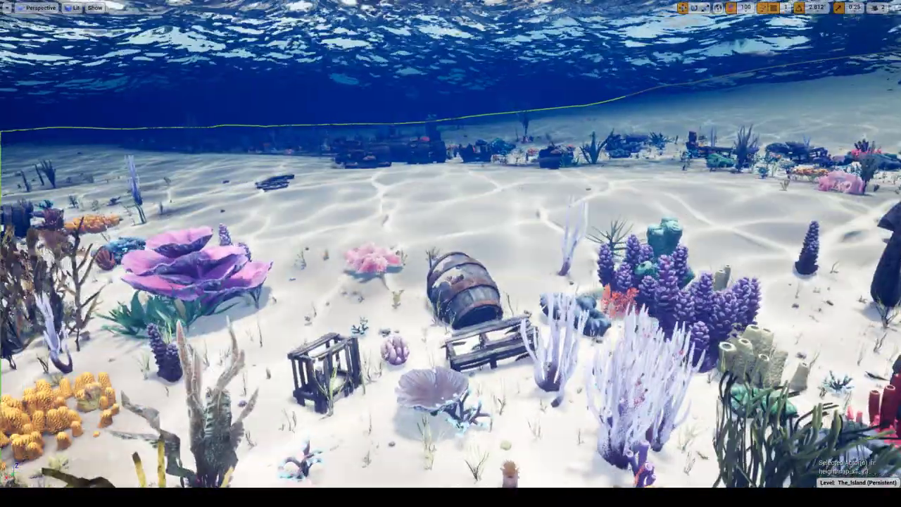
key(w)
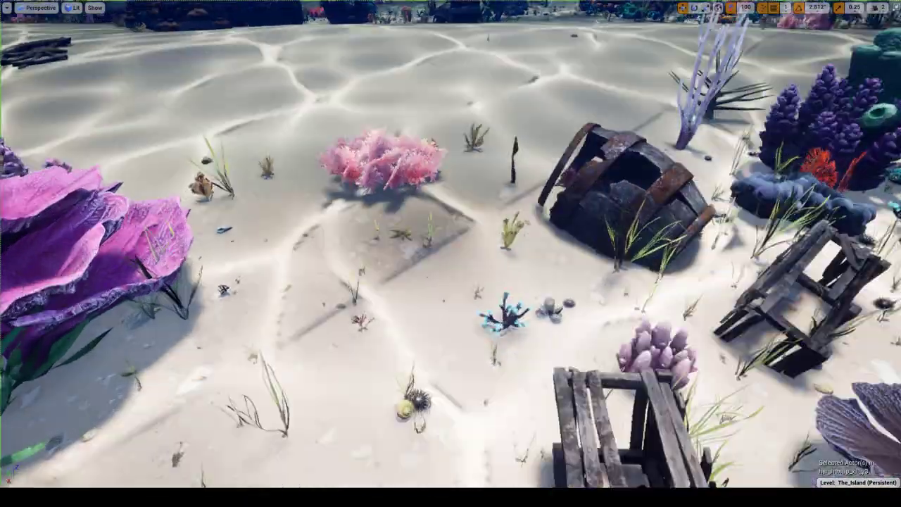
key(a)
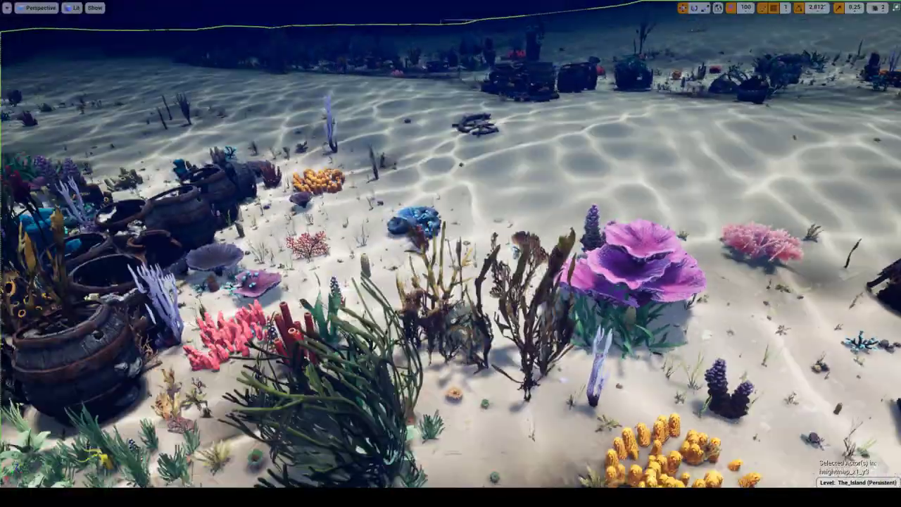
key(w)
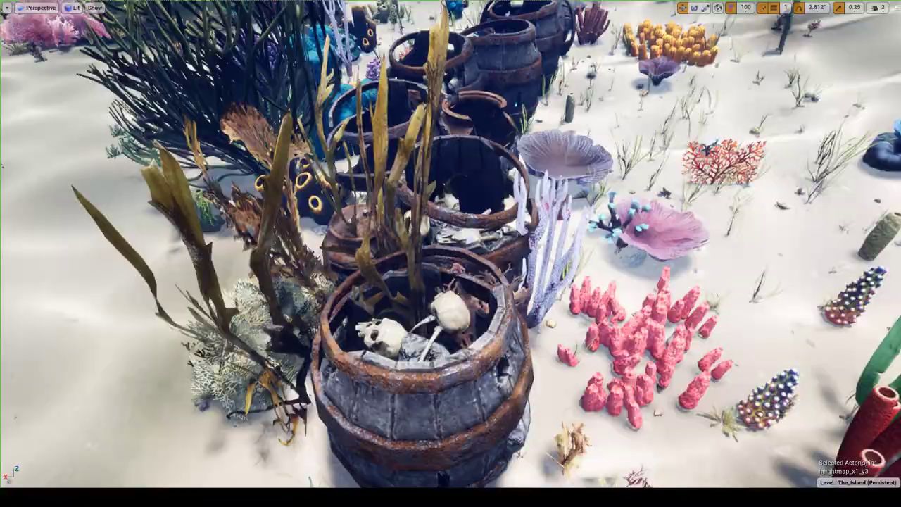
key(s)
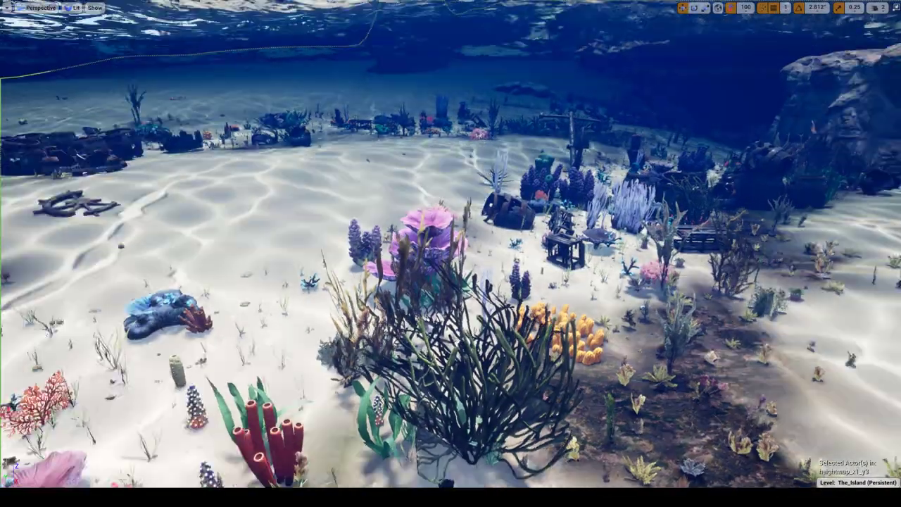
Step: Examine the seabed around the skull-filled barrels, the pink coral and the surrounding seagrass underwater
key(s)
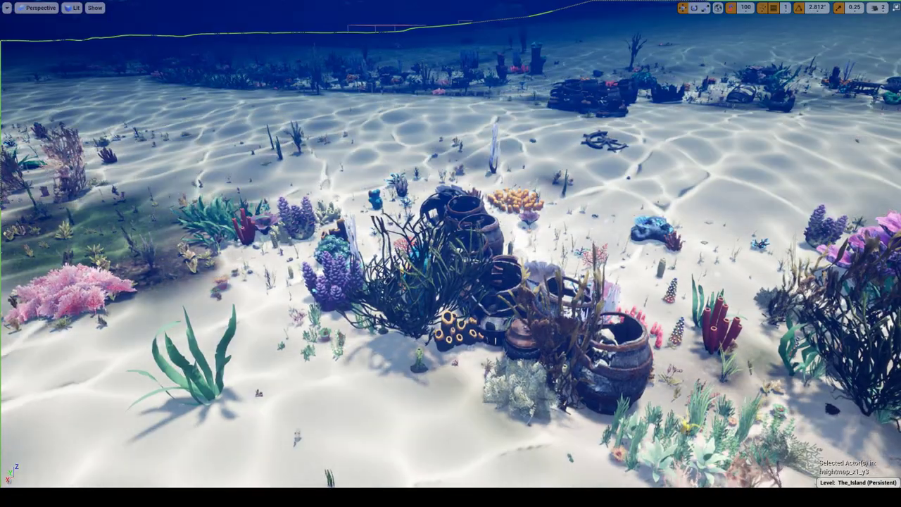
right_drag(451, 253, 591, 253)
right_drag(451, 254, 592, 254)
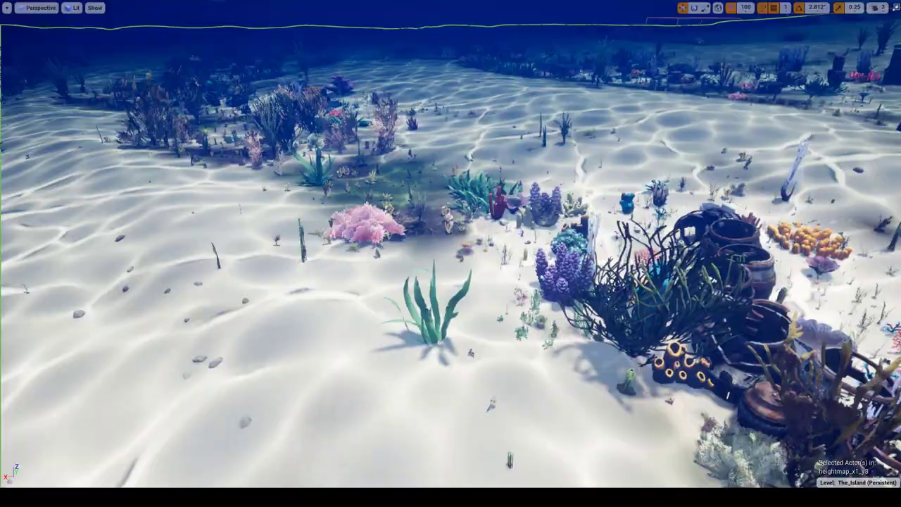
right_drag(450, 254, 267, 151)
key(w)
key(a)
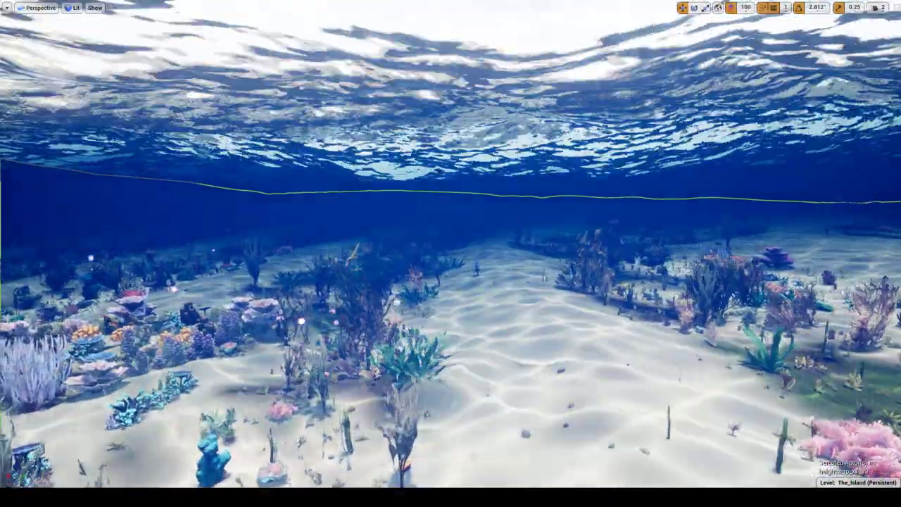
Step: Approach the reef of purple, orange and white corals and play the level from there
key(w)
right_drag(451, 254, 269, 304)
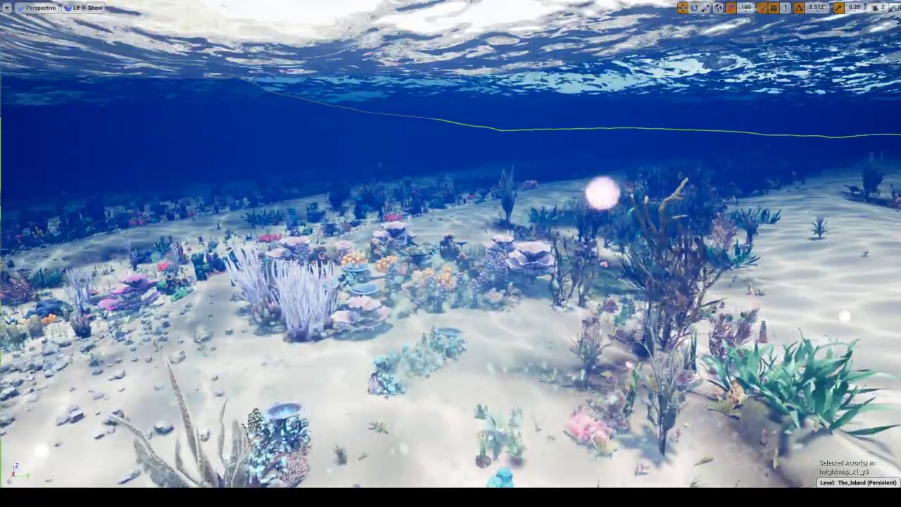
key(w)
right_drag(451, 254, 634, 258)
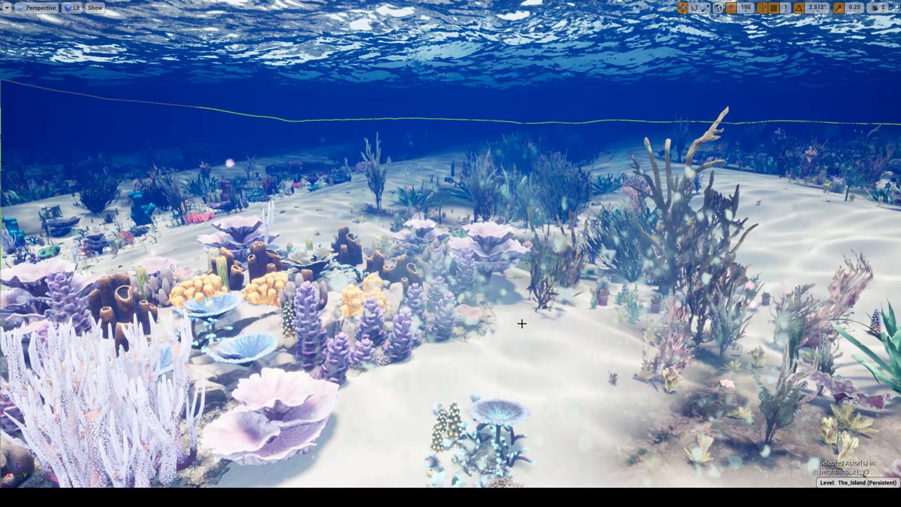
key(alt+p)
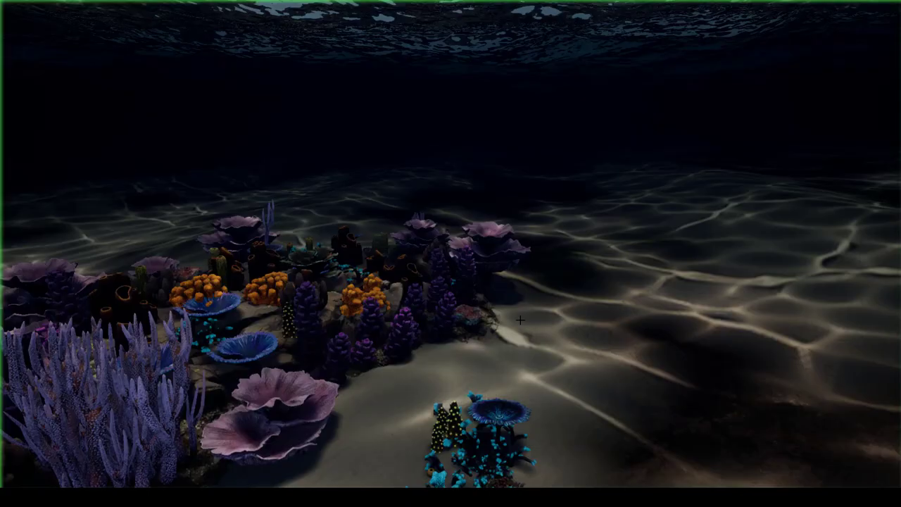
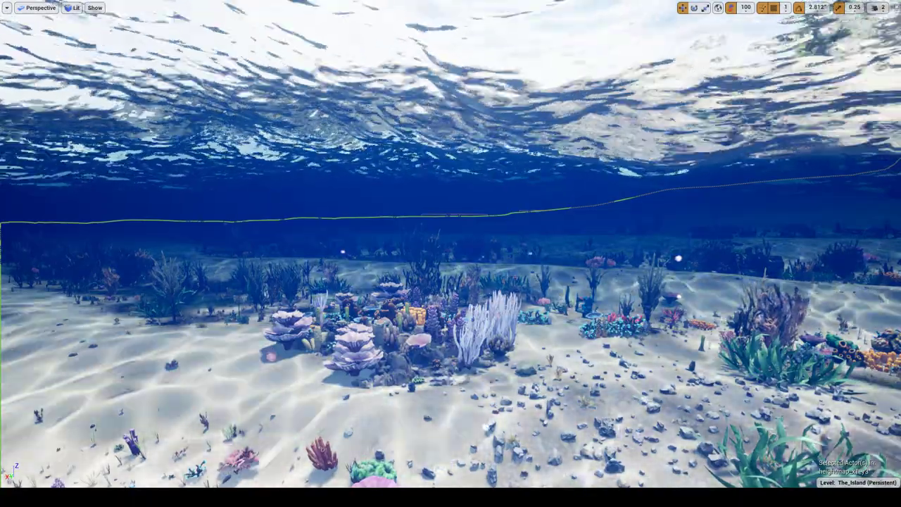
Step: Examine the water surface from below and the island coast above it, and restore the full editor layout
right_drag(493, 343, 581, 312)
key(w)
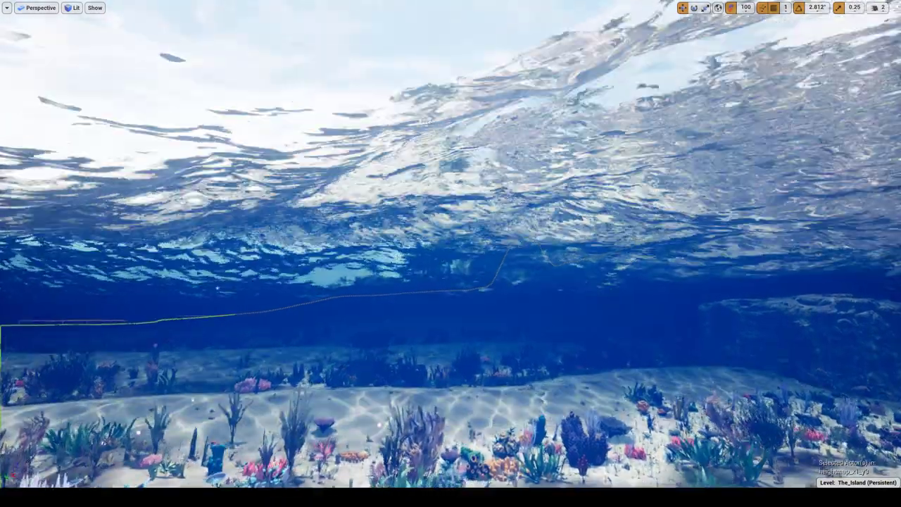
key(w)
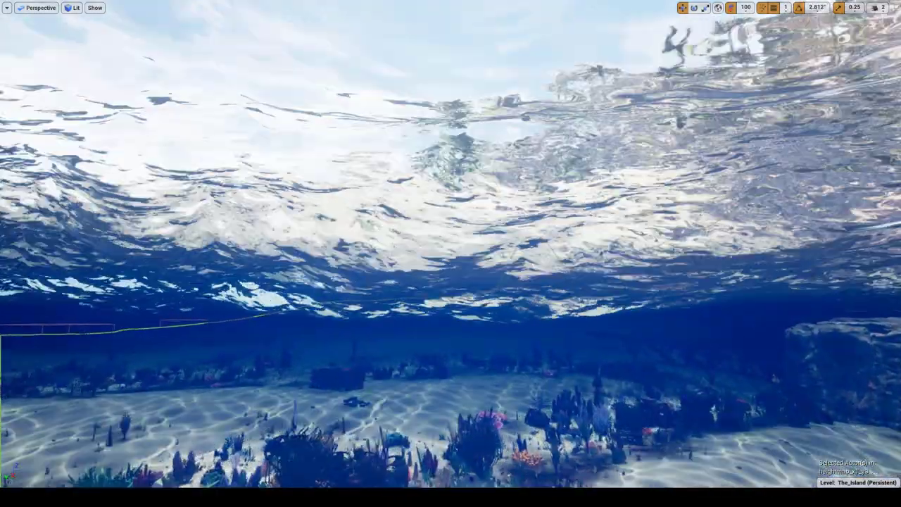
key(w)
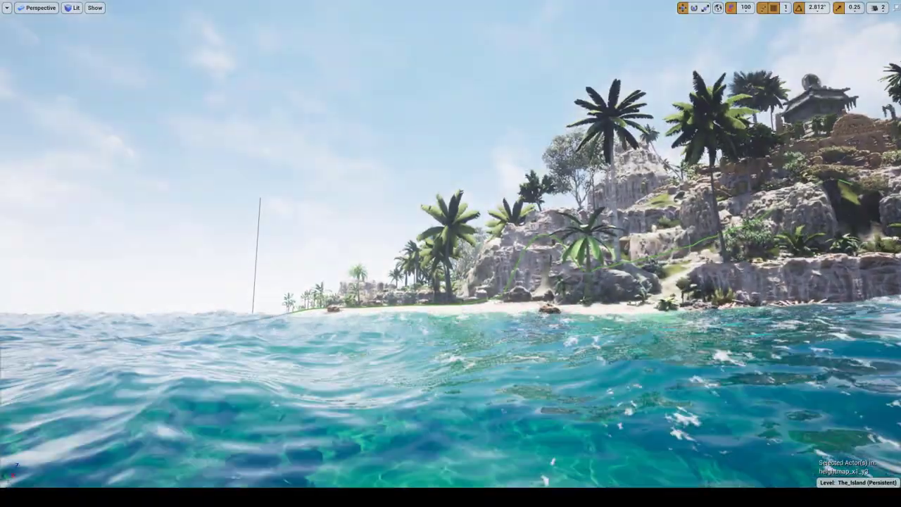
right_drag(582, 311, 510, 312)
key(F11)
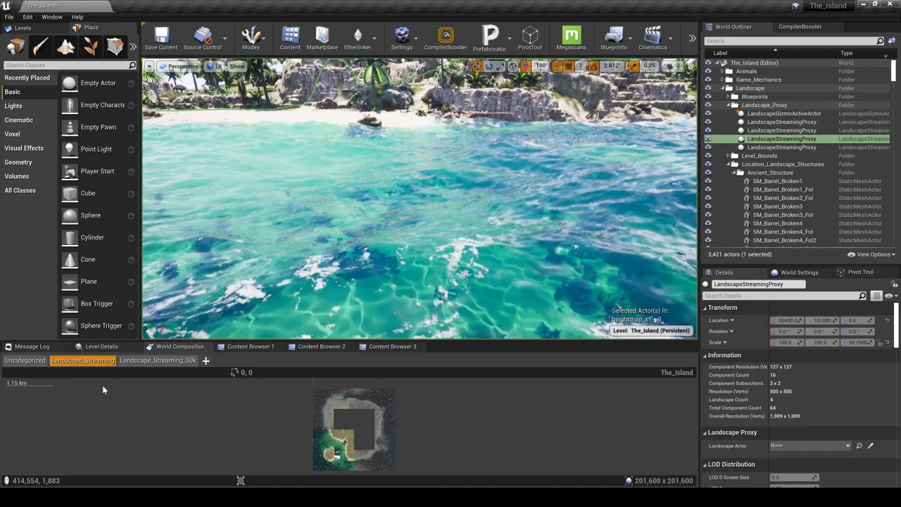
Step: Compare the Uncategorized and Landscape_Streaming layers in the world composition map
click(31, 360)
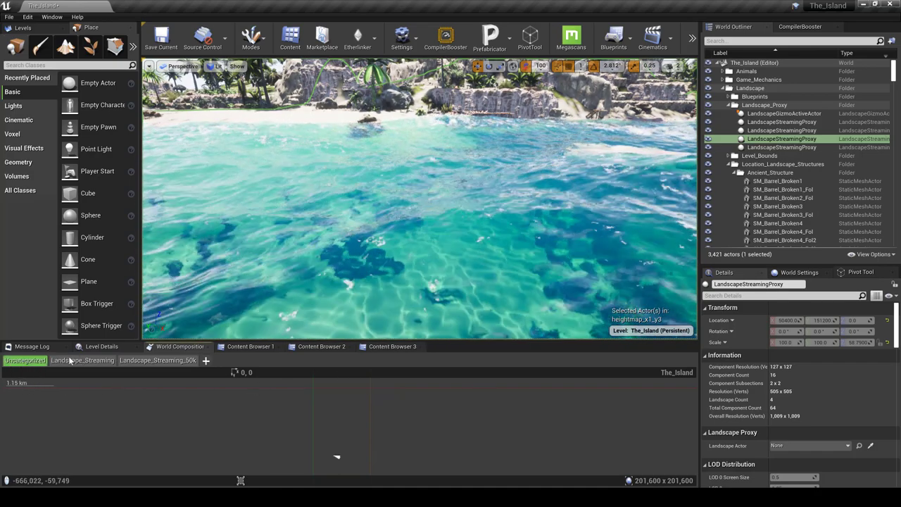
click(82, 361)
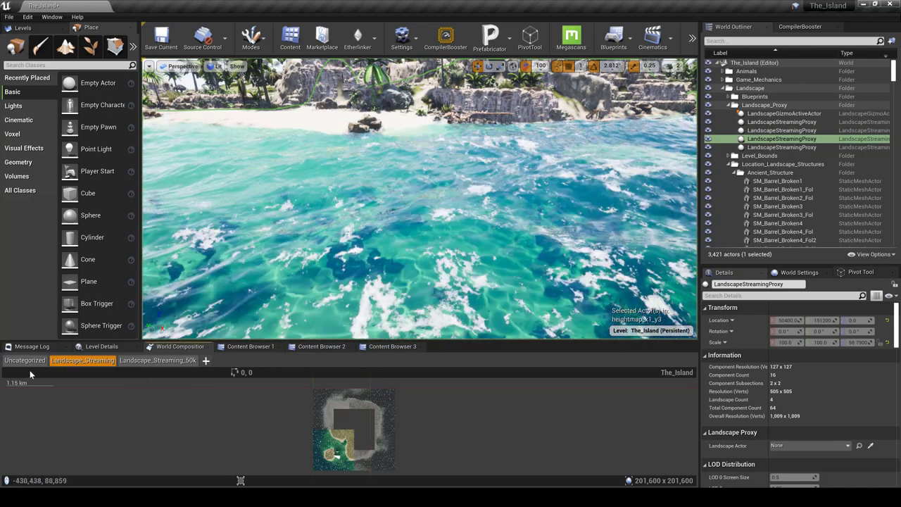
click(24, 361)
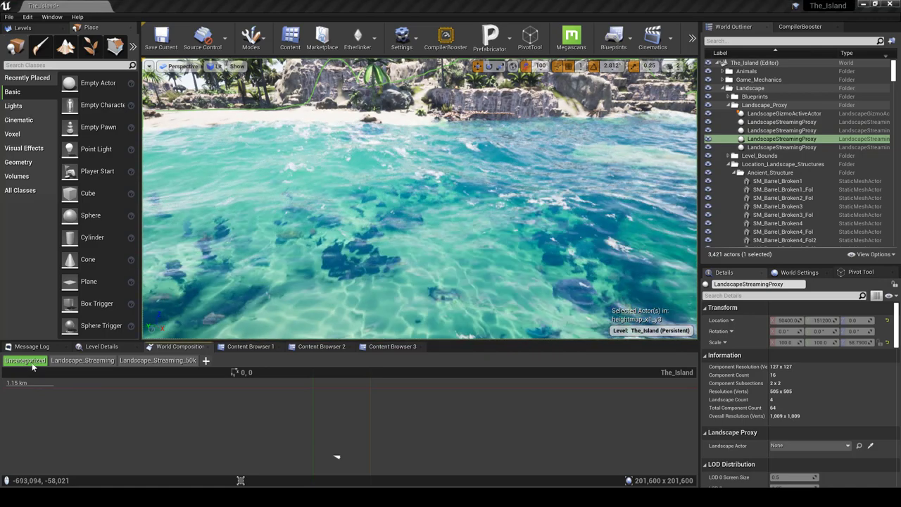
click(77, 361)
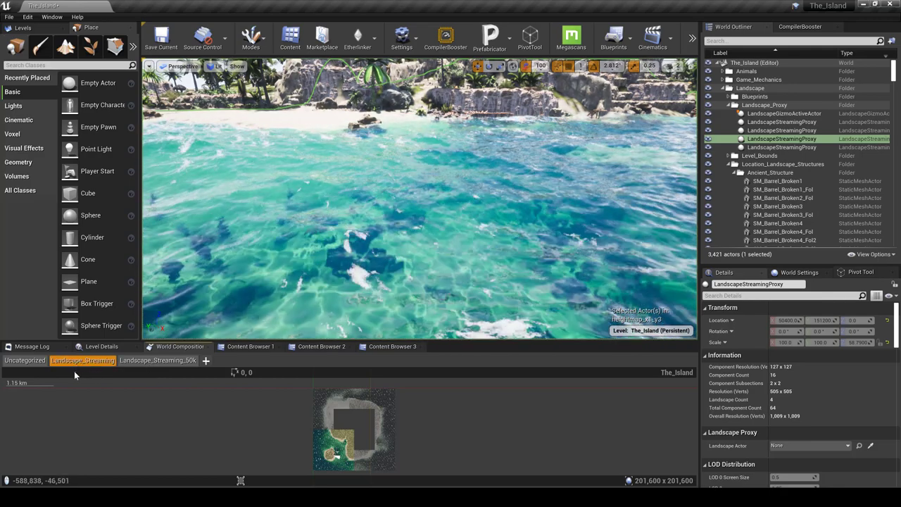
Step: View the name and streaming distance options for a new layer without creating one, and return to the Landscape_Streaming layer
click(206, 362)
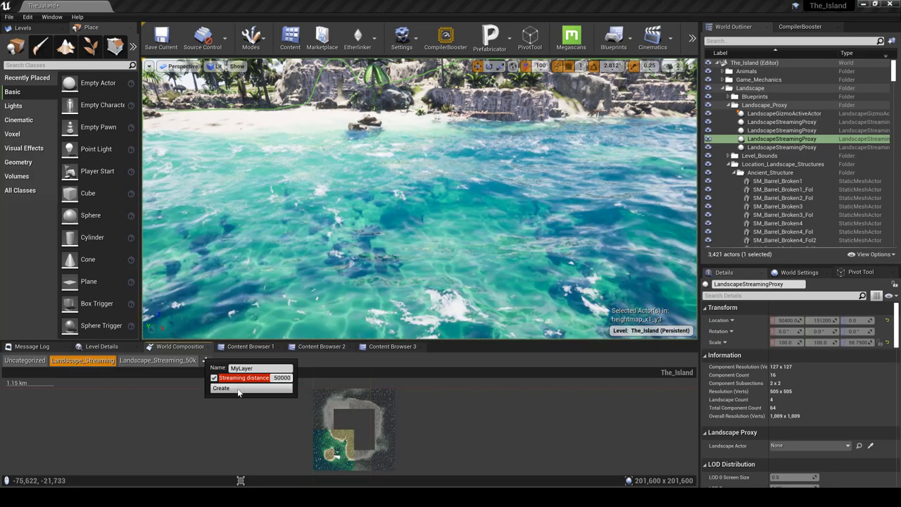
click(224, 423)
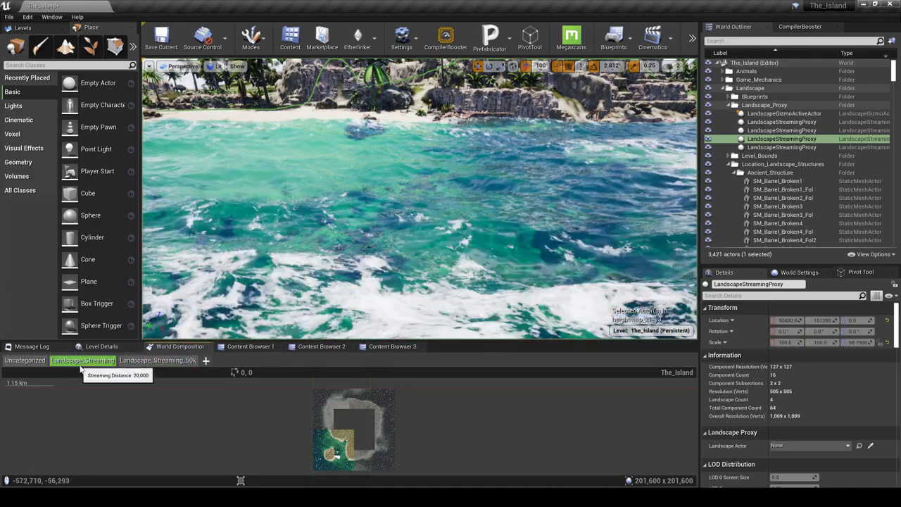
click(83, 367)
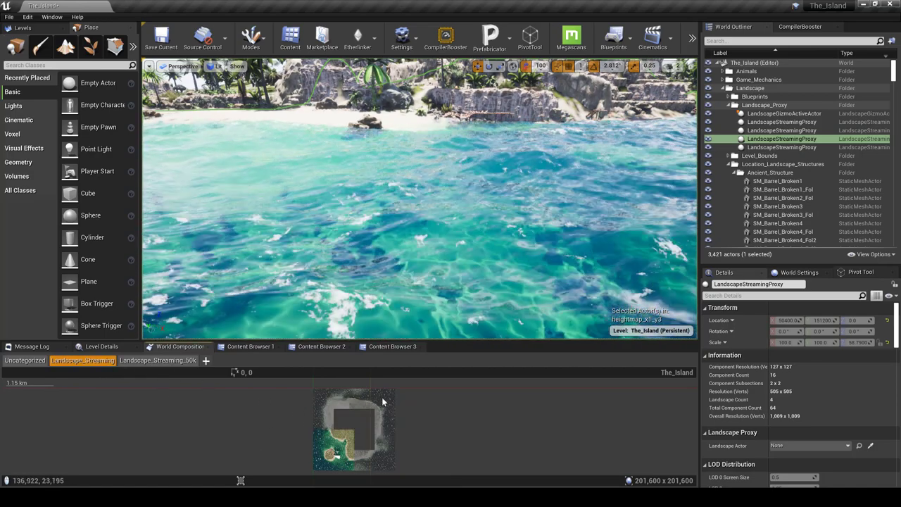
Step: Select individual outer landscape tiles of the Landscape_Streaming layer one after another to inspect them
click(383, 398)
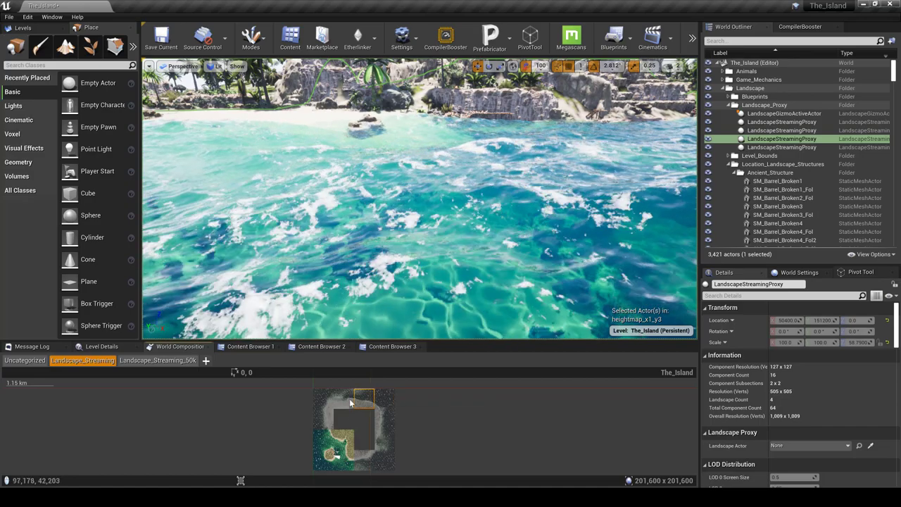
click(328, 397)
click(318, 422)
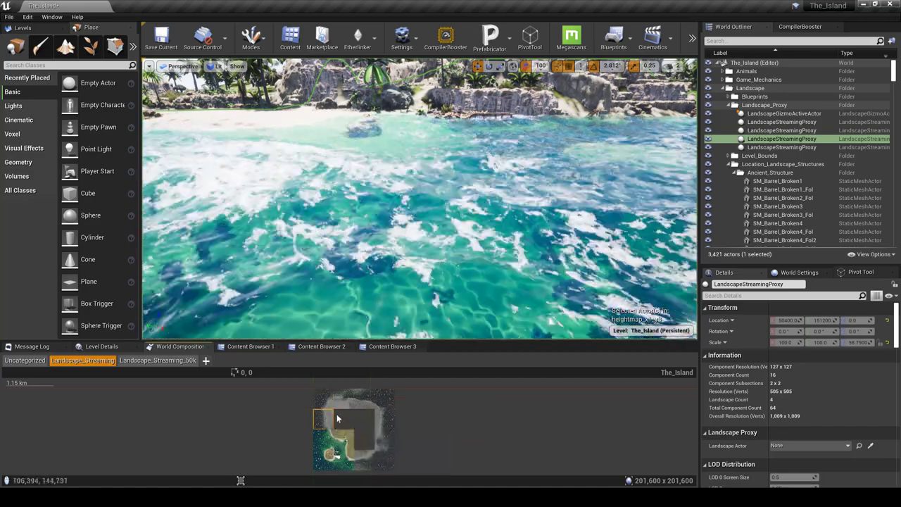
click(361, 417)
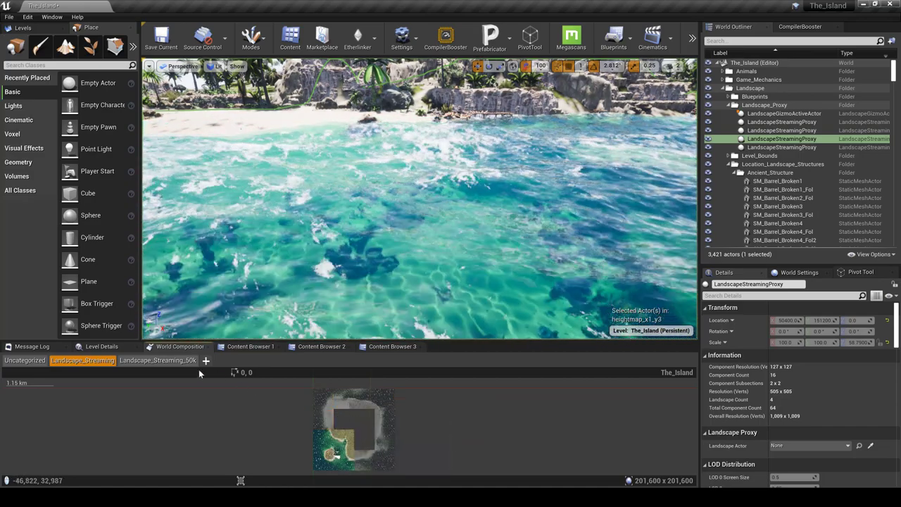
Step: View the Landscape_Streaming_50k layer's tiles, return to the Landscape_Streaming layer and inspect the heightmap_x2_y0 tile
click(159, 360)
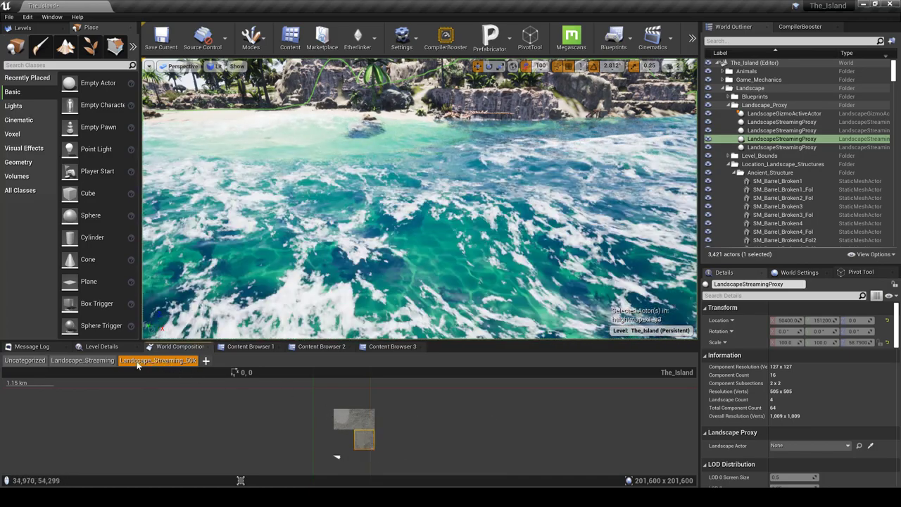
click(82, 359)
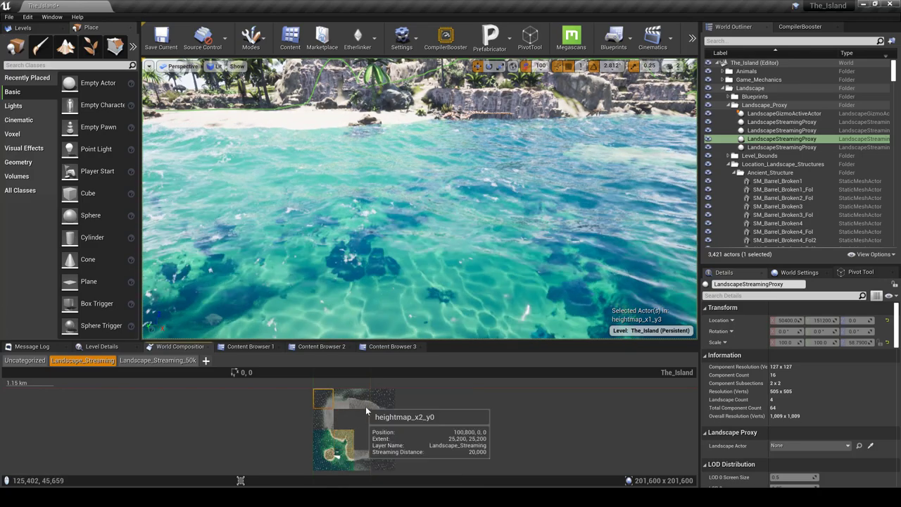
click(365, 406)
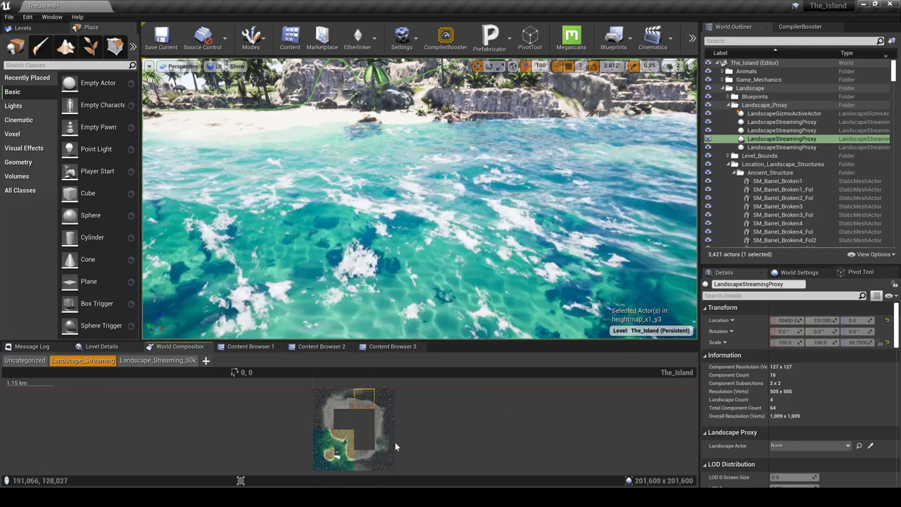
scroll(397, 446, down, 1)
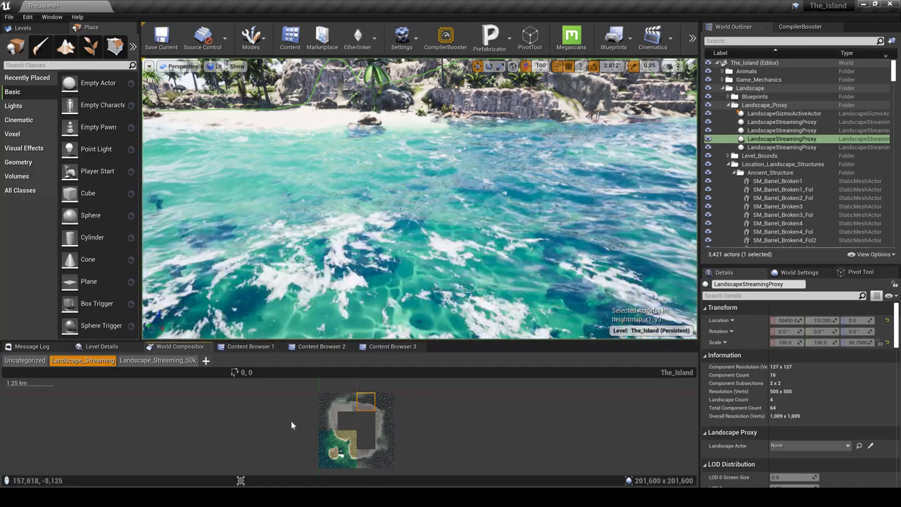
mouse_move(348, 406)
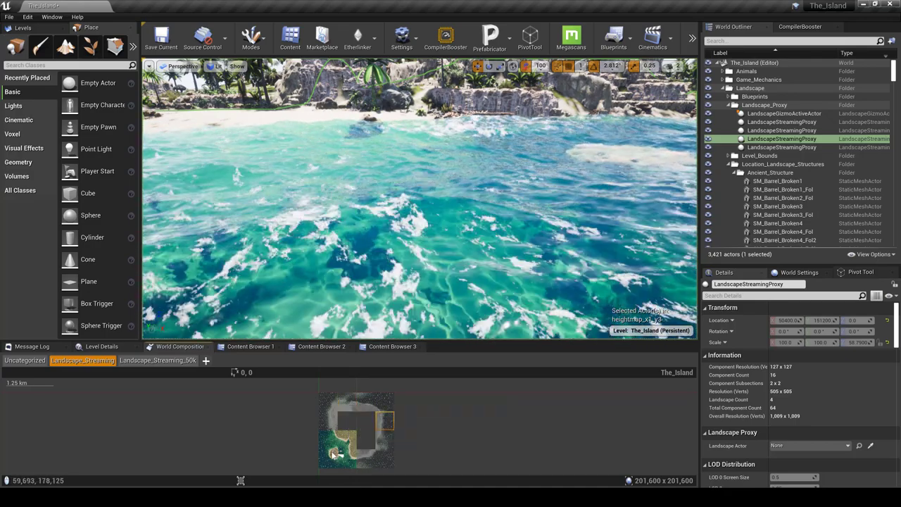
Step: Select the southwest corner tile, view its layer assignment options and dismiss them without assigning a layer
click(327, 462)
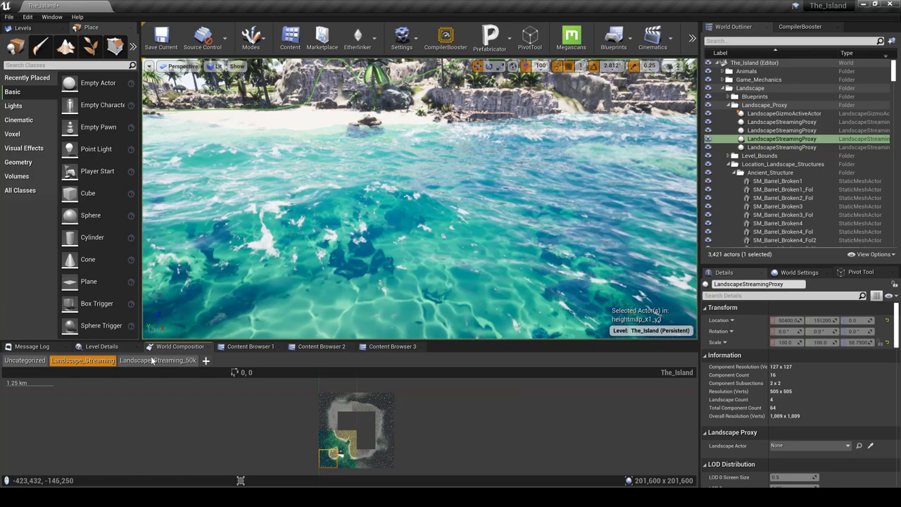
right_click(330, 456)
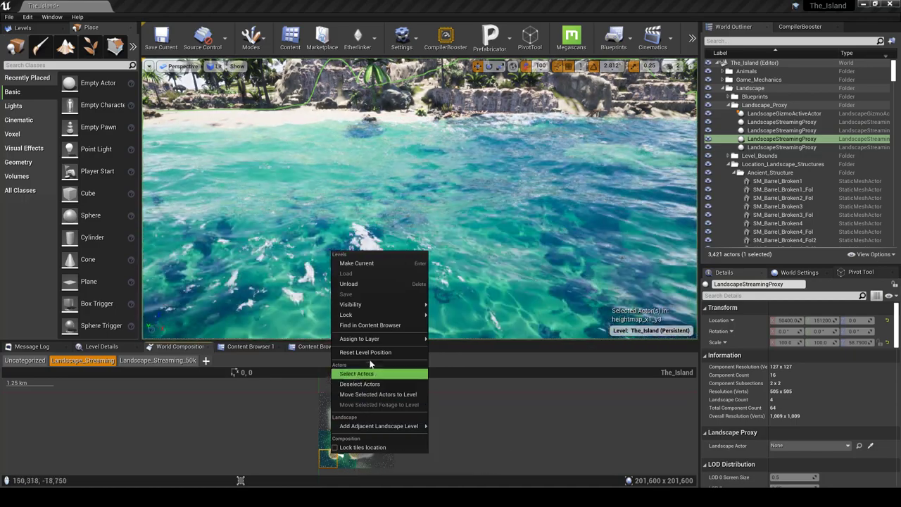
mouse_move(361, 339)
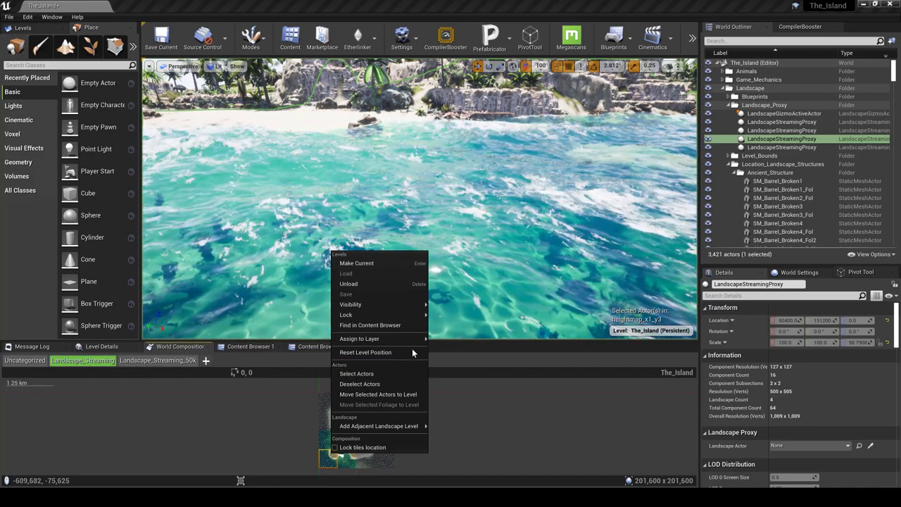
mouse_move(398, 340)
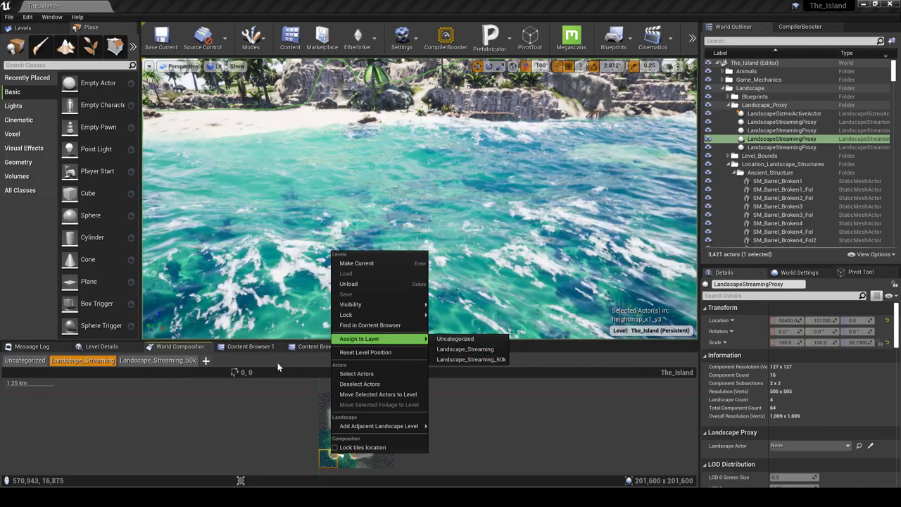
click(278, 367)
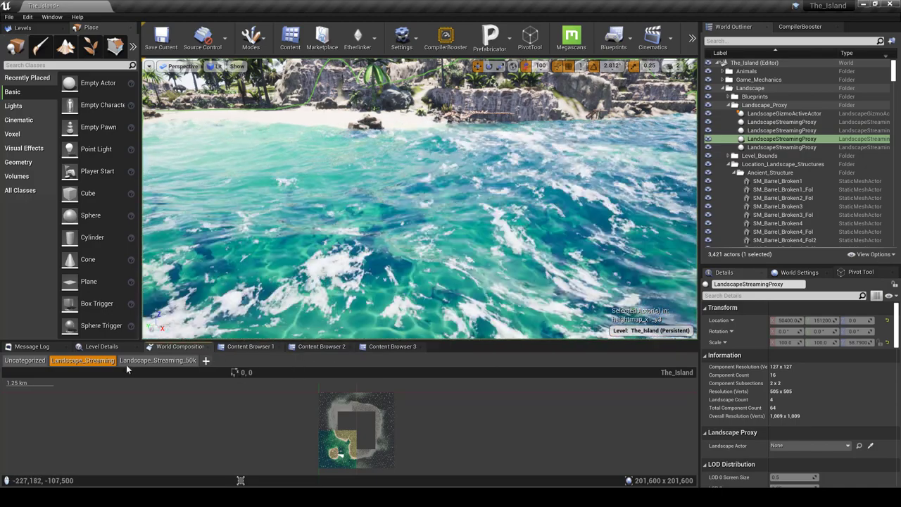
Step: Display the Landscape_Streaming_50k layer, select its three landscape tiles and look at the underwater seabed
click(158, 360)
click(374, 446)
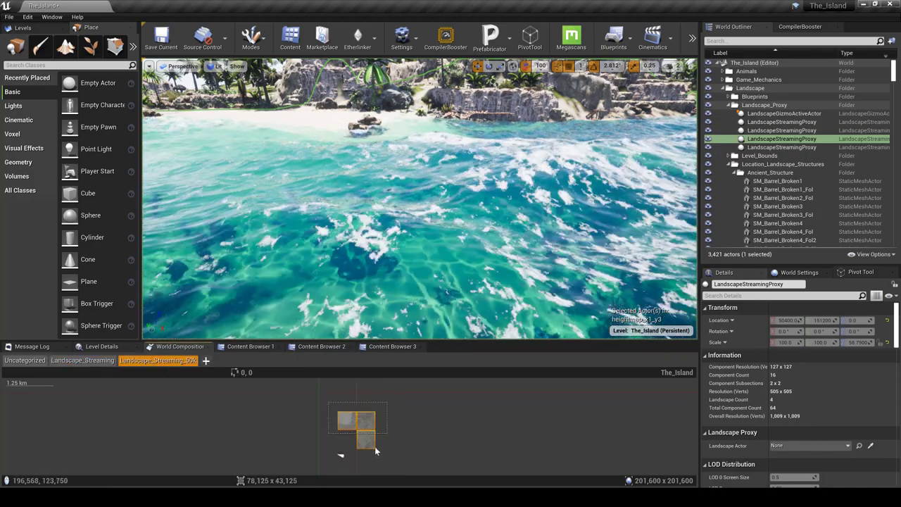
right_drag(475, 282, 549, 255)
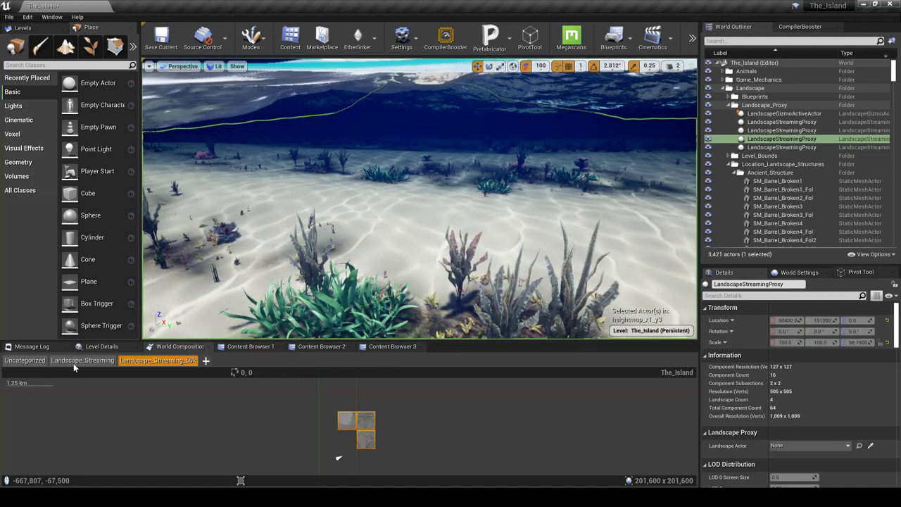
Step: Display the Landscape_Streaming layer and select the four coloured landscape tiles in the map's southwest corner
click(77, 360)
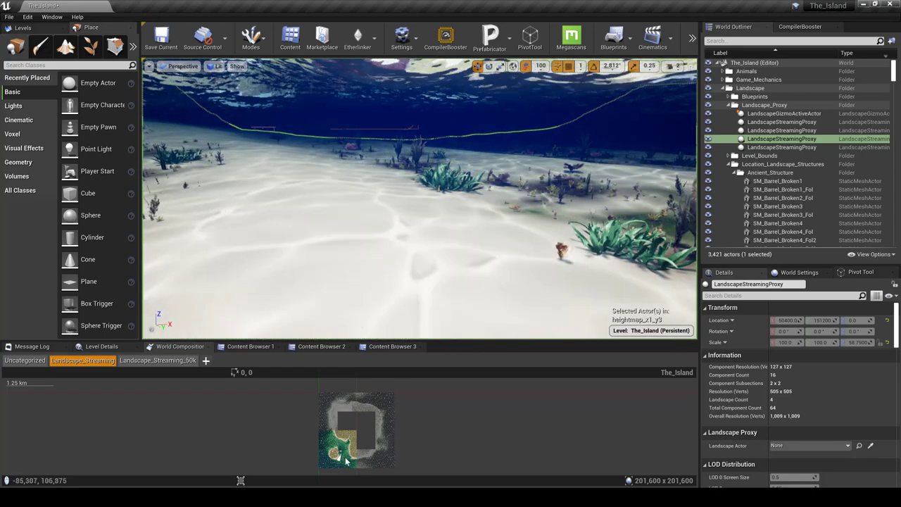
drag(351, 465, 351, 465)
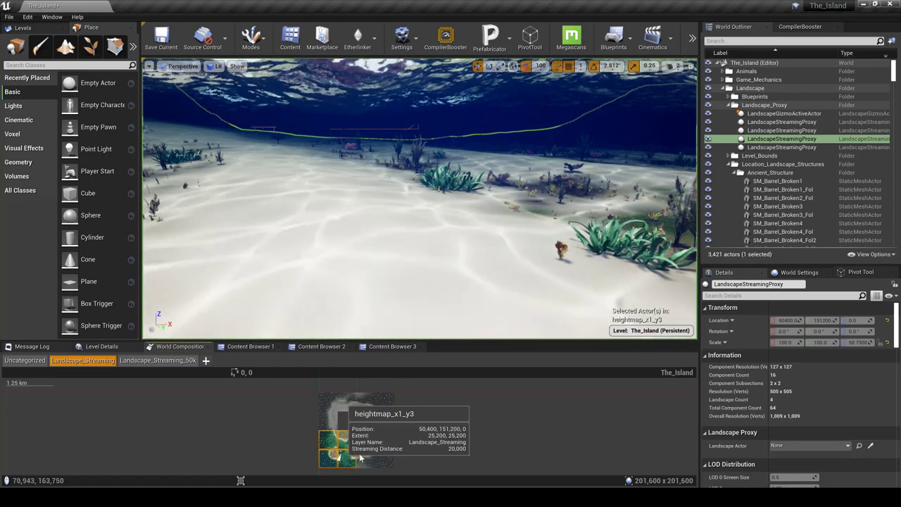
Step: Select the heightmap_x2_y3 tile and the west-edge tile north of the loaded group, and load both levels
click(487, 414)
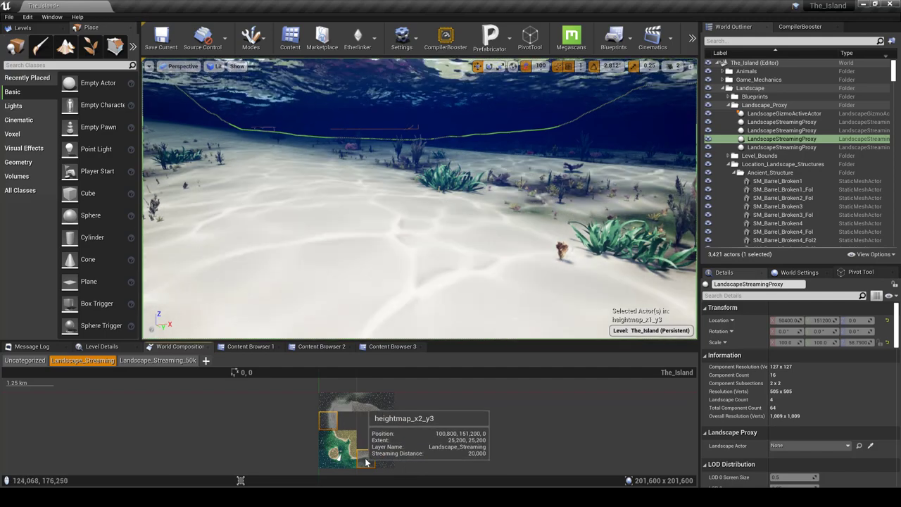
right_click(328, 422)
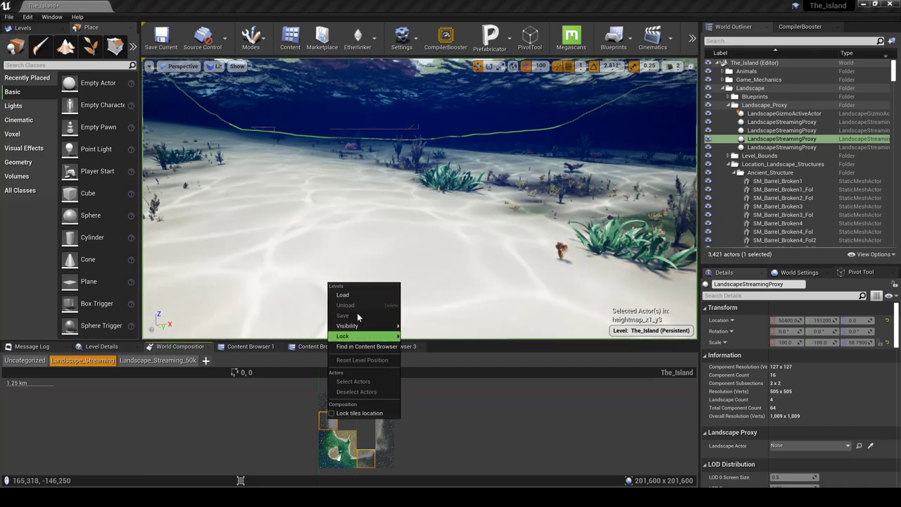
click(339, 295)
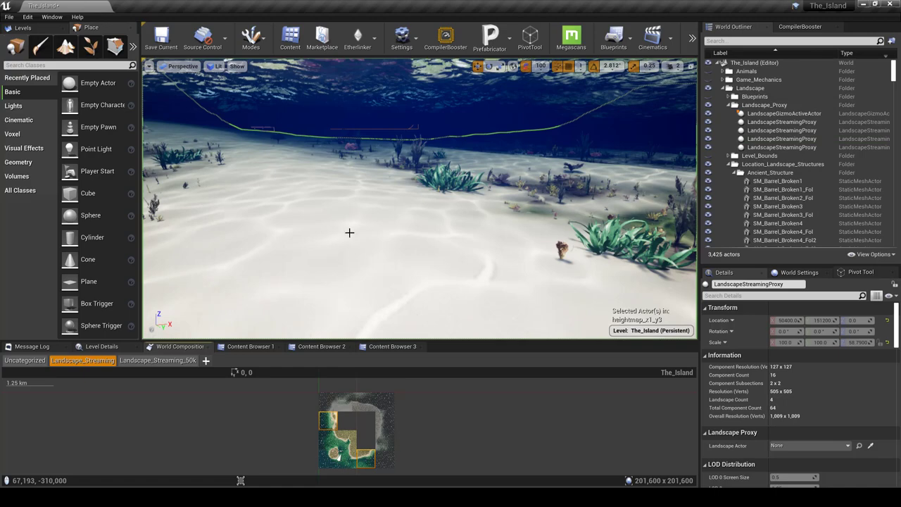
Step: Examine the newly loaded landscape from above the water and along the coral-covered seabed
right_drag(453, 206, 672, 159)
key(w)
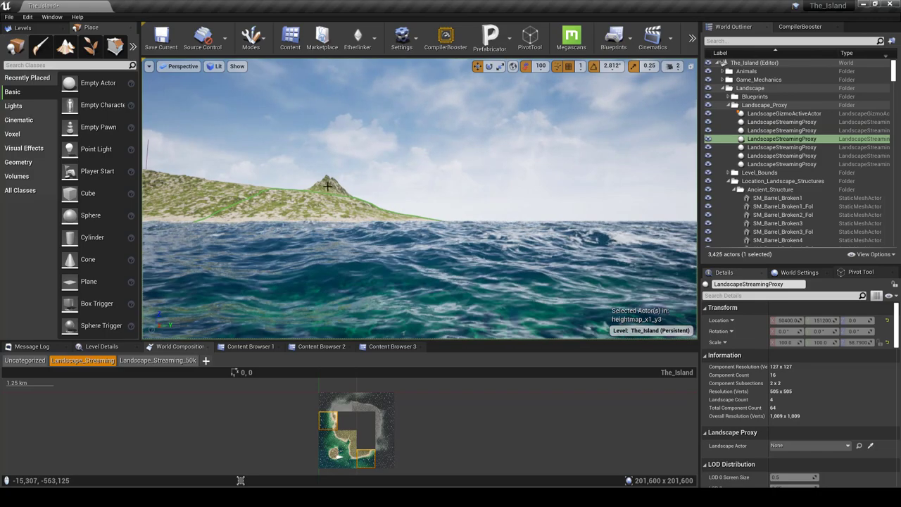
right_drag(360, 200, 303, 226)
right_drag(482, 354, 354, 327)
right_drag(314, 236, 388, 323)
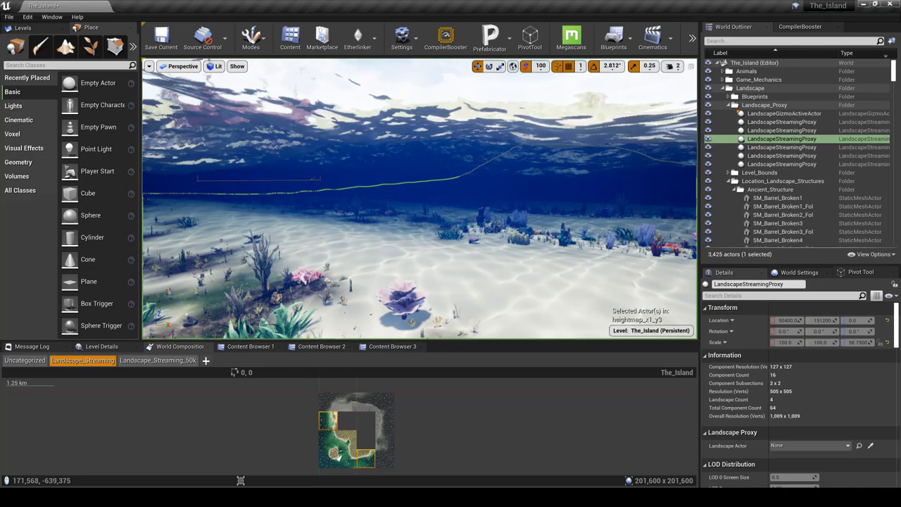
right_drag(383, 152, 380, 250)
key(s)
right_drag(416, 144, 604, 271)
key(w)
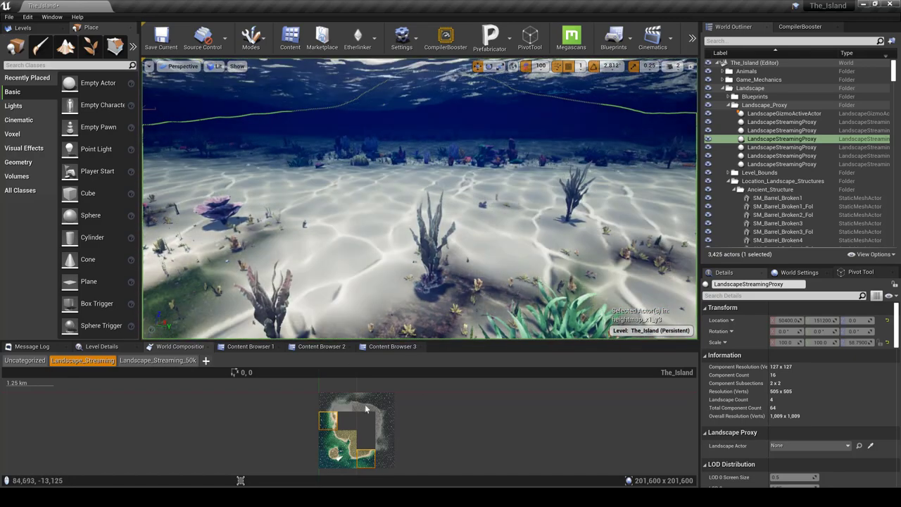
right_drag(366, 408, 441, 349)
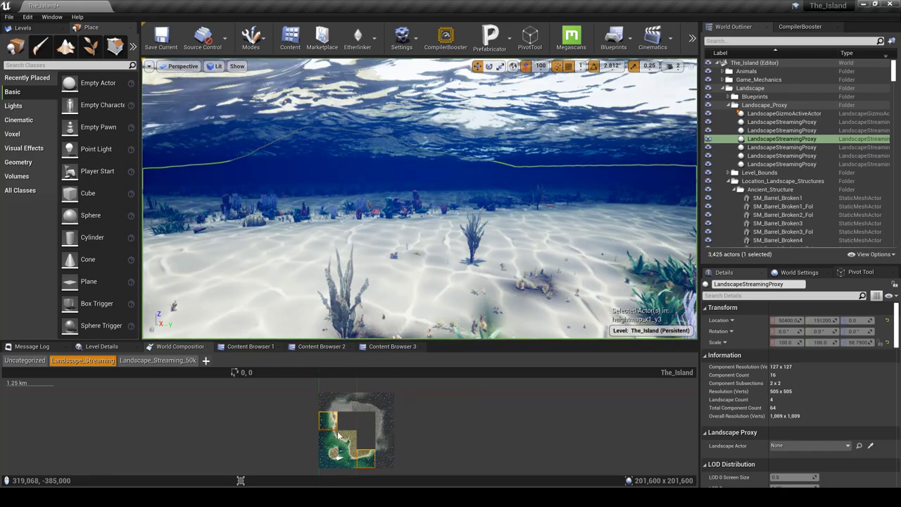
Step: Play the level, swim along the seabed to watch which landscape tiles stream in, and stop the simulation
click(694, 39)
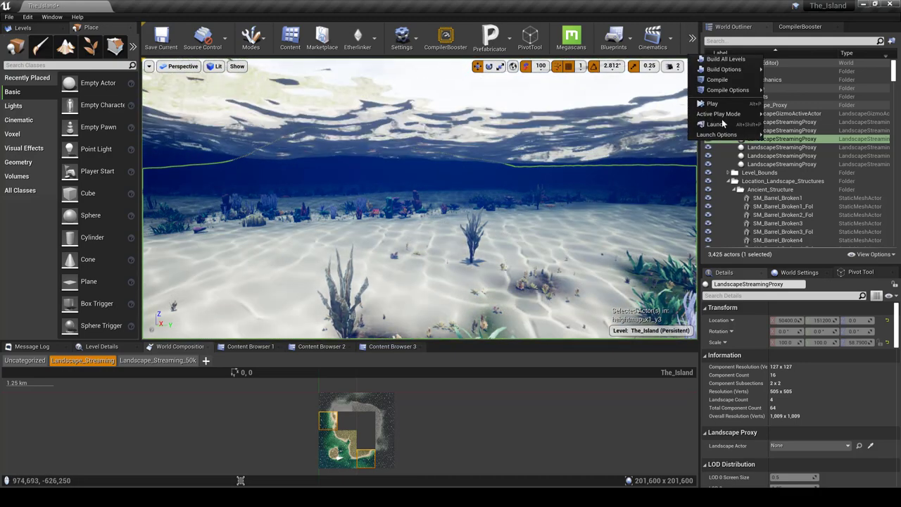
click(714, 105)
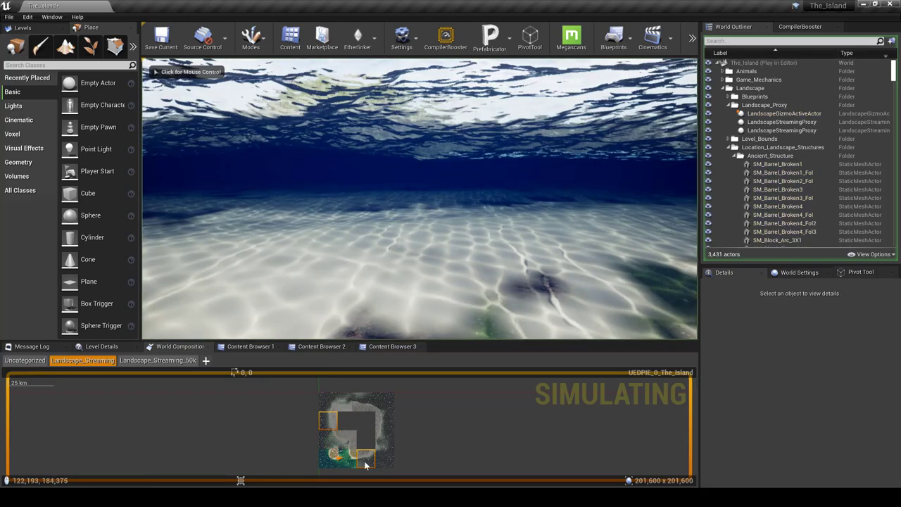
mouse_move(364, 461)
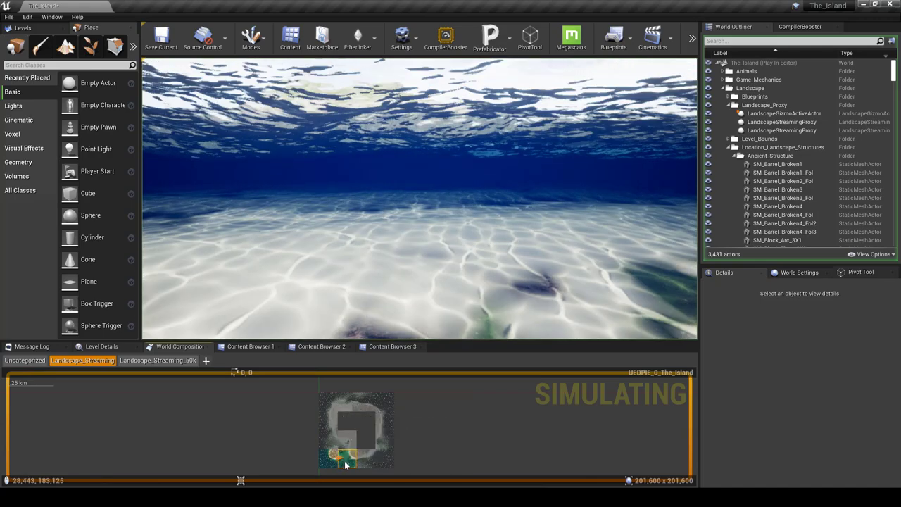
click(404, 301)
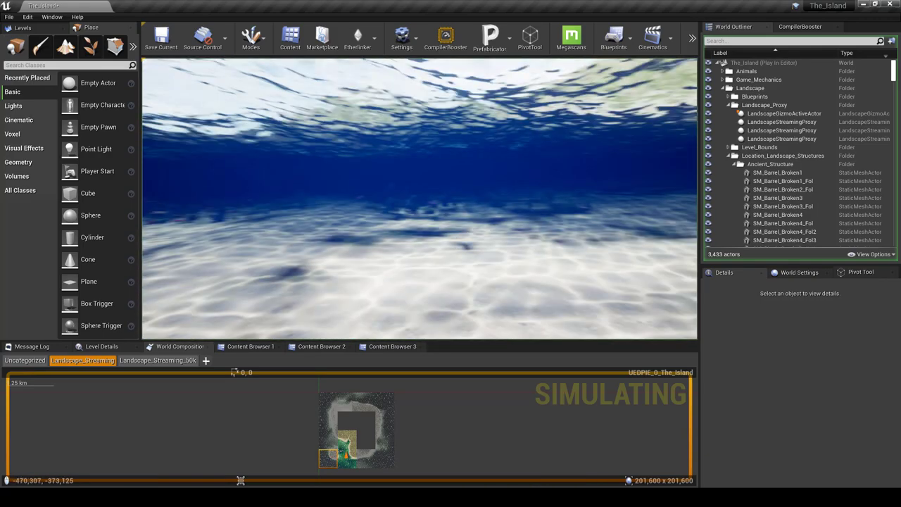
key(w)
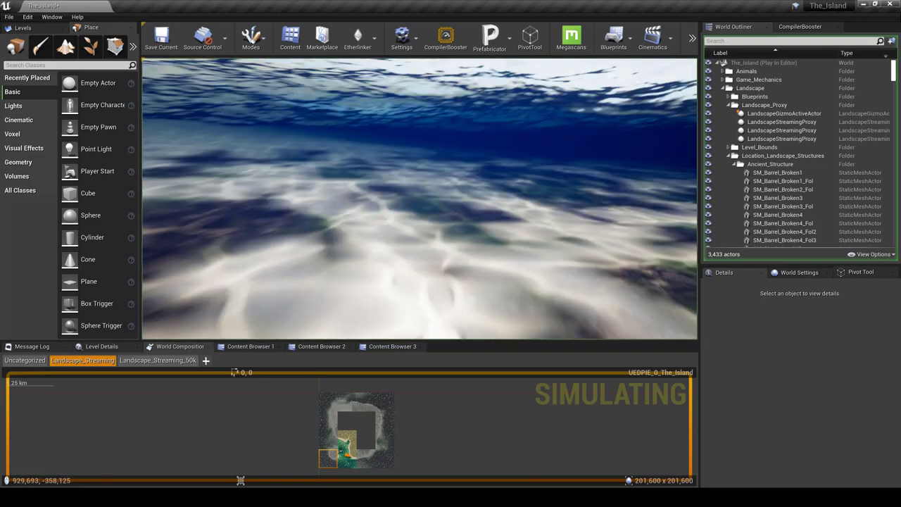
key(Escape)
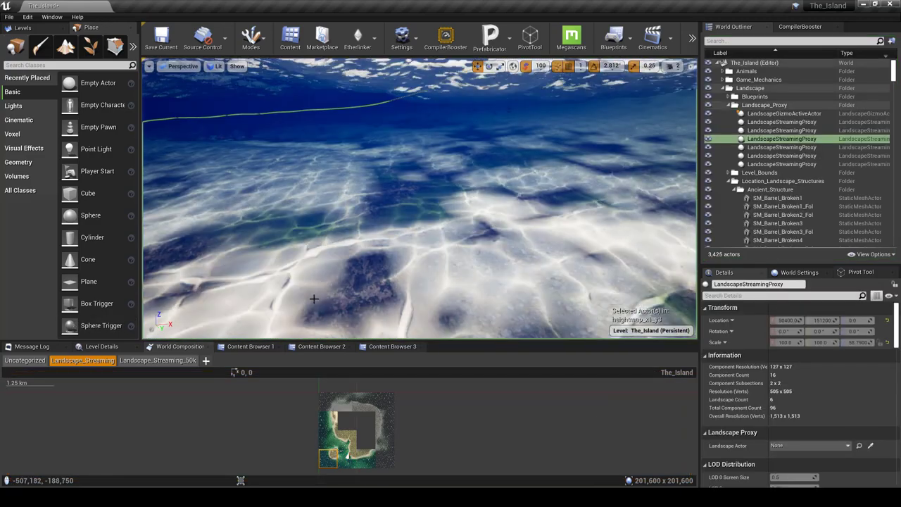
Step: Select the loaded west-edge tile above the southwest corner and view the island's beach and palm-covered cliffs from the sea
right_drag(282, 251, 151, 262)
right_drag(415, 295, 415, 296)
click(331, 435)
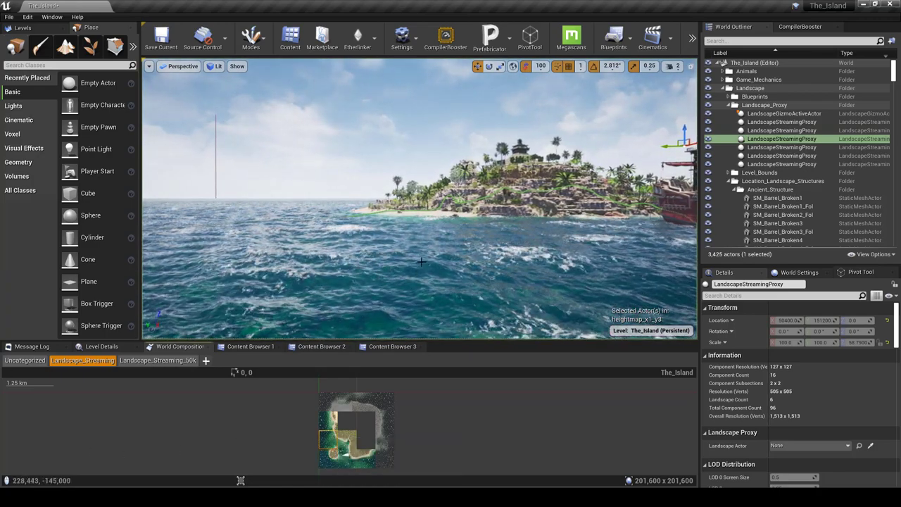
mouse_move(421, 262)
right_down()
mouse_move(443, 256)
mouse_move(421, 261)
right_up()
key(w)
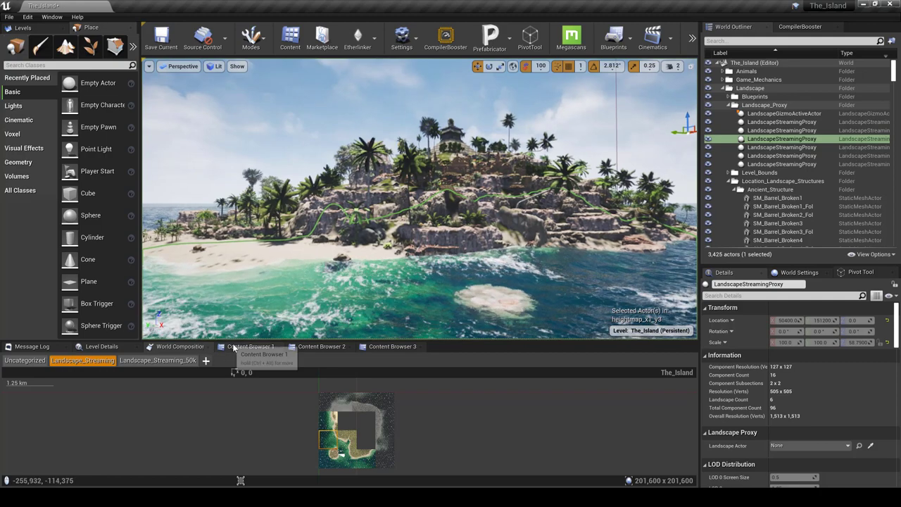
Step: Browse the project content to the Vegetation folder's Blueprints subfolder and look through its plant folders
click(233, 347)
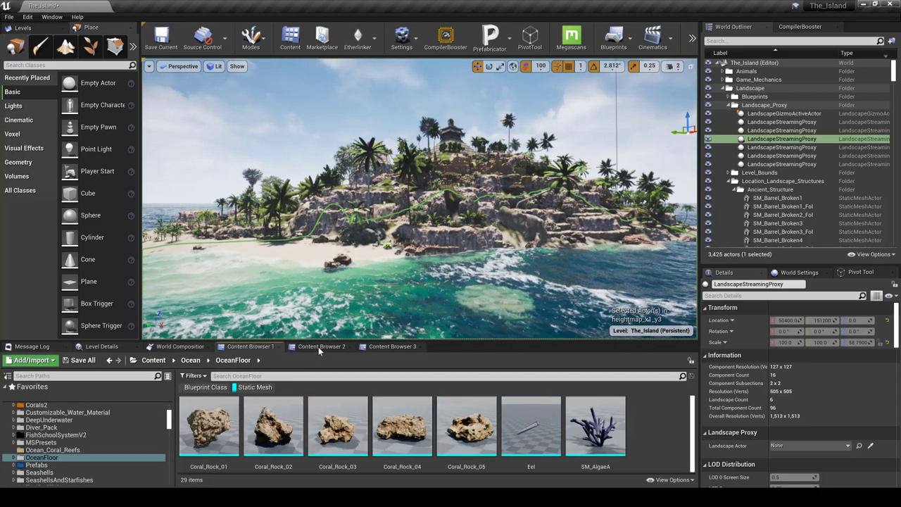
click(318, 347)
click(153, 360)
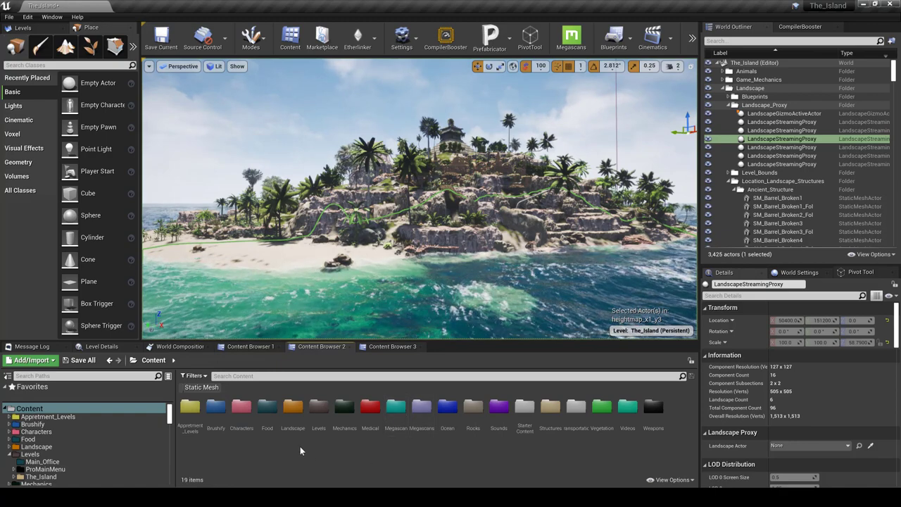
double_click(604, 408)
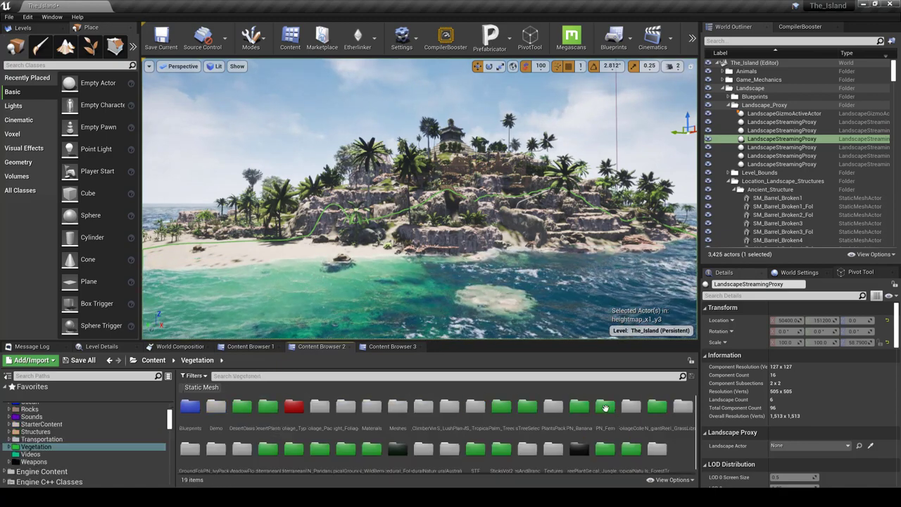
double_click(189, 406)
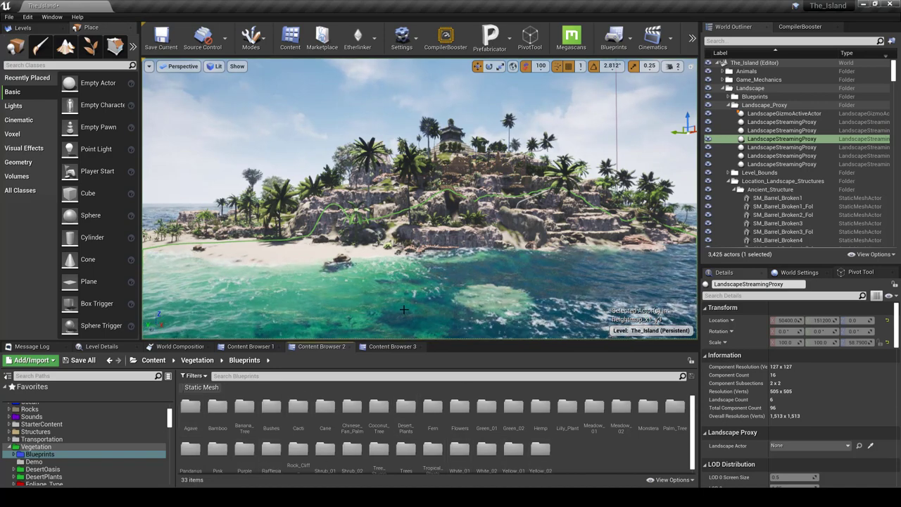
scroll(571, 431, down, 1)
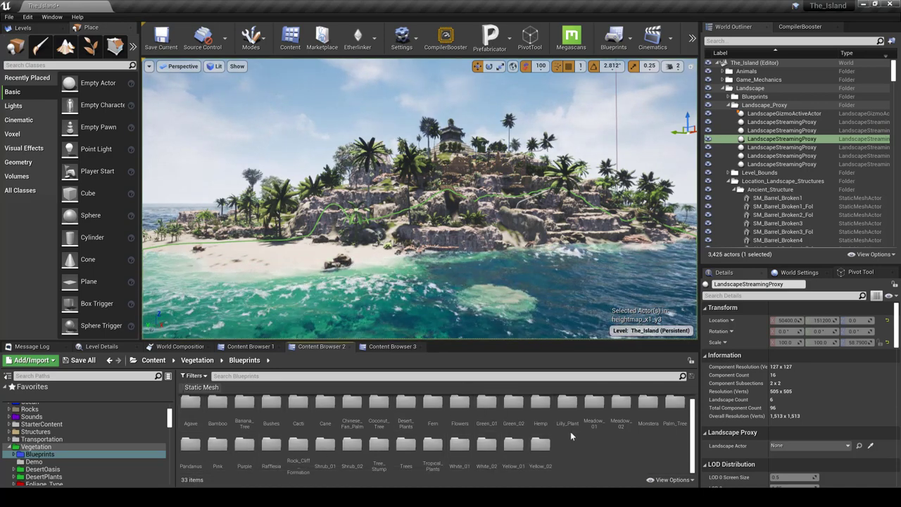
Step: Look at the plant blueprints in the White_01 and Yellow_01 folders and return to the Blueprints folder
double_click(458, 451)
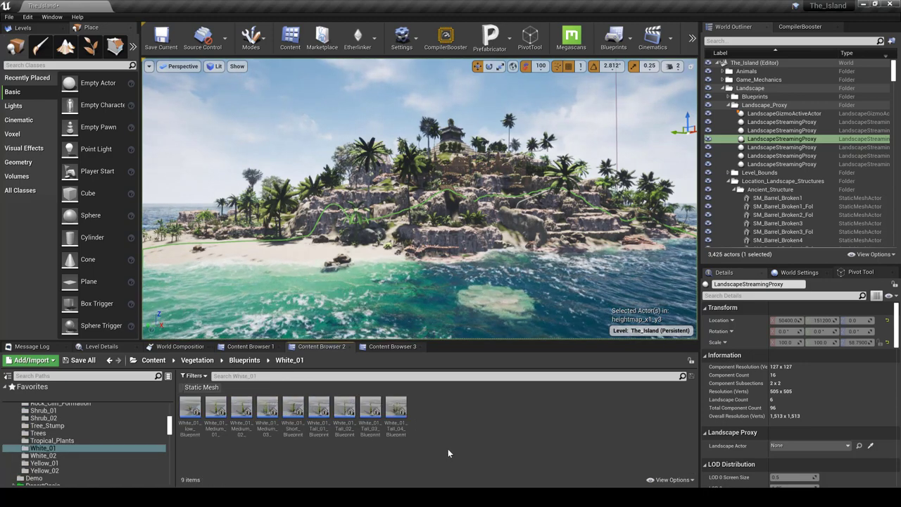
key(alt+Left)
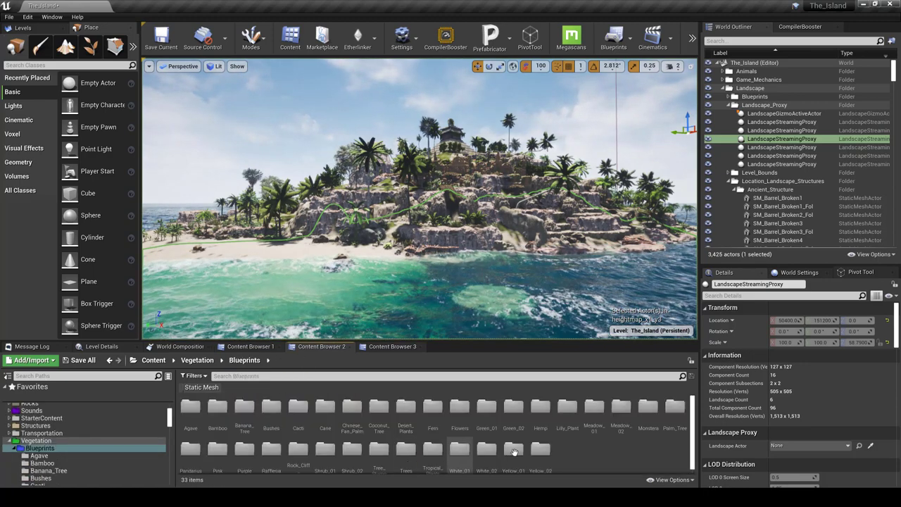
double_click(516, 451)
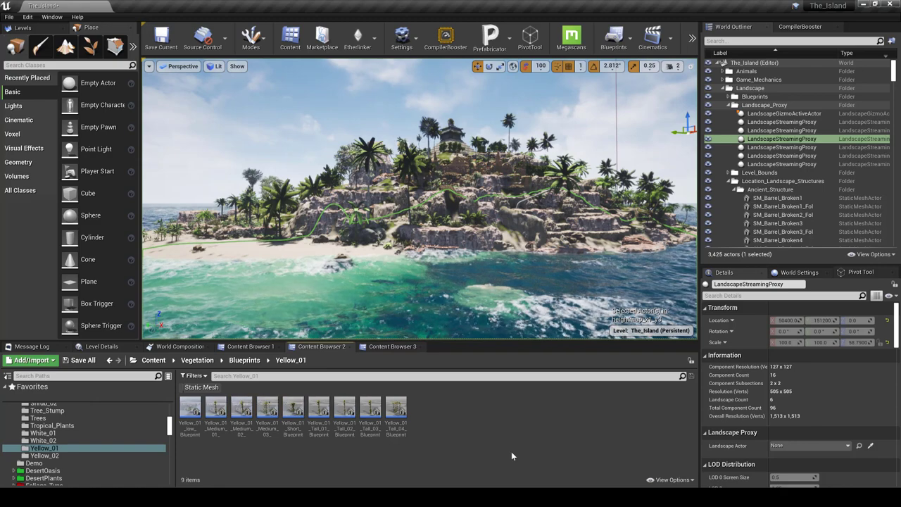
click(243, 360)
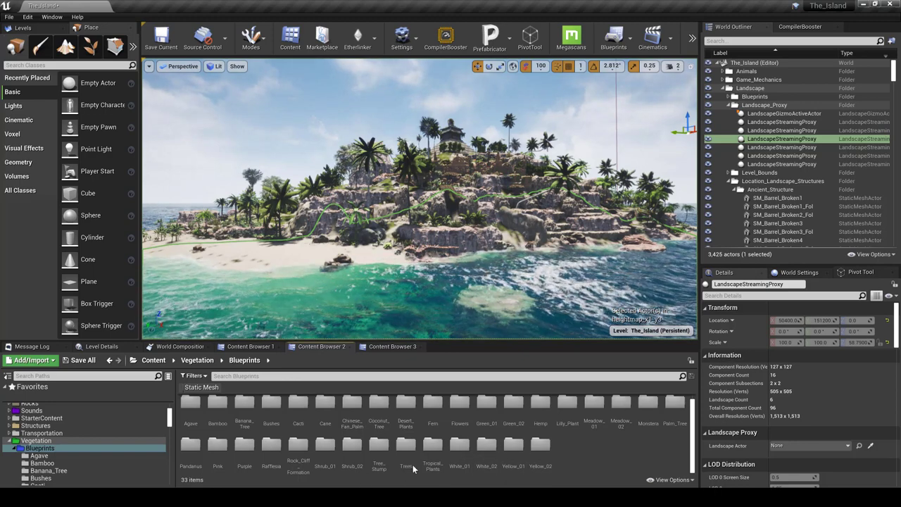
shift+click(185, 401)
click(575, 449)
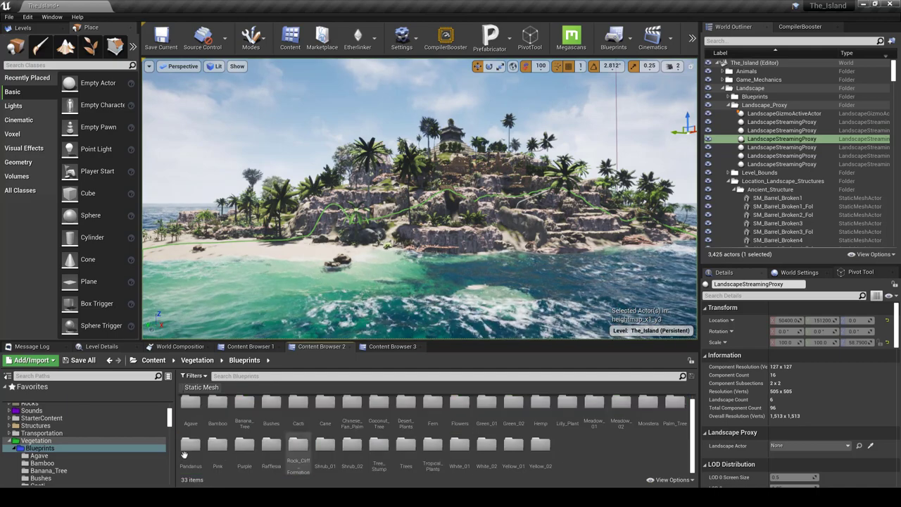
Step: Examine the palms, bushes and plants on the island's rocky cliffs up close
key(w)
right_drag(414, 273, 414, 273)
drag(416, 255, 420, 233)
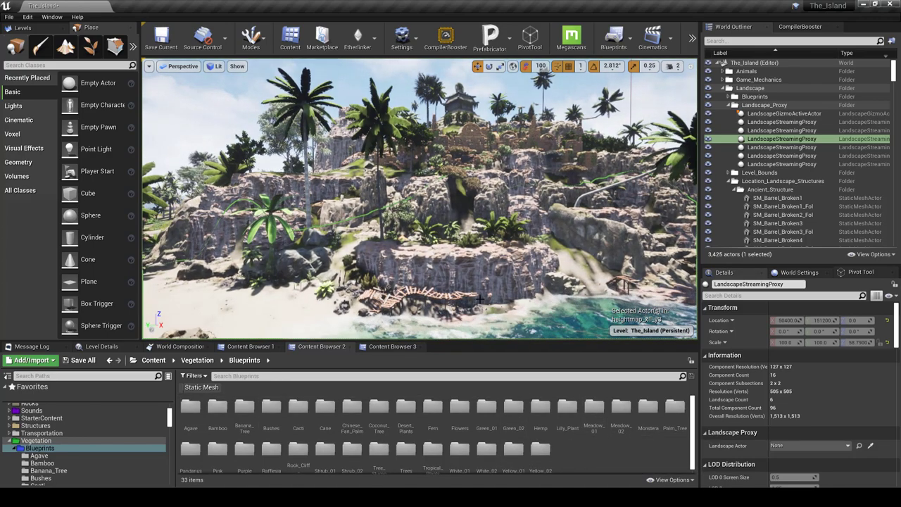
mouse_move(480, 299)
right_down()
mouse_move(395, 303)
mouse_move(470, 300)
right_up()
key(w)
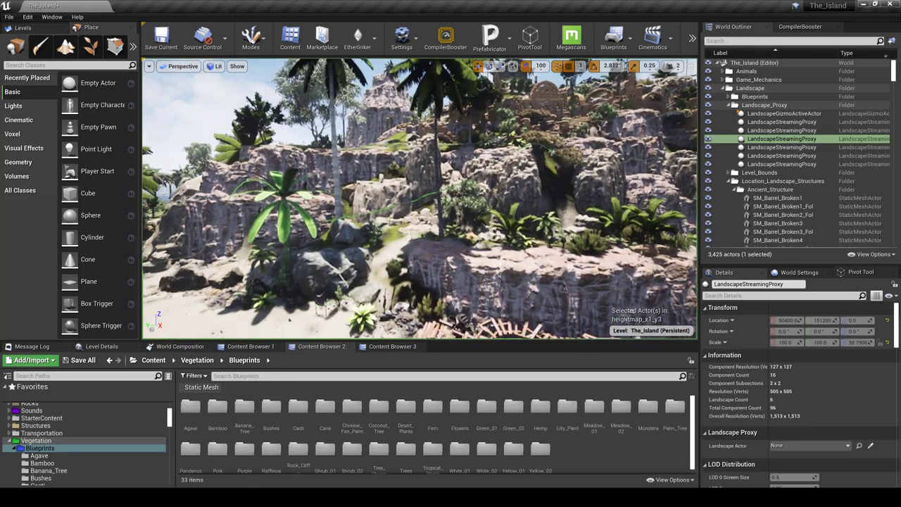
drag(480, 290, 470, 308)
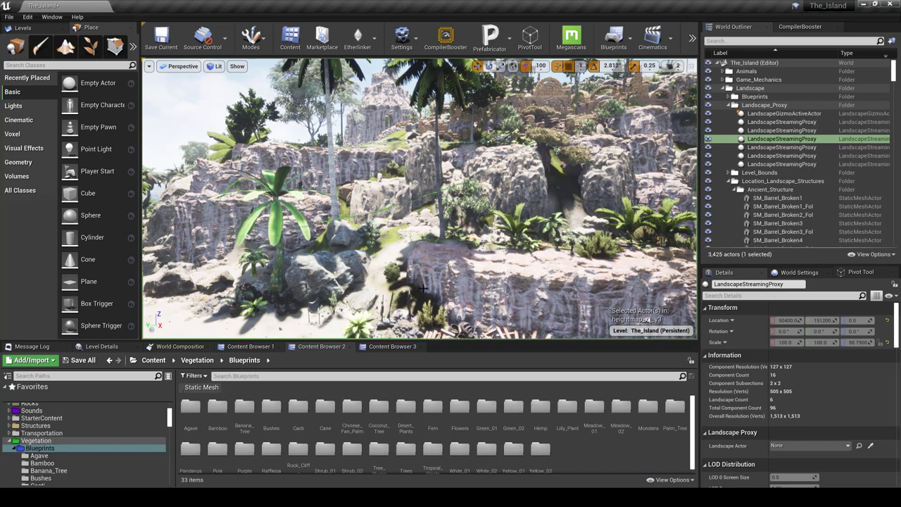
right_drag(423, 288, 468, 273)
key(w)
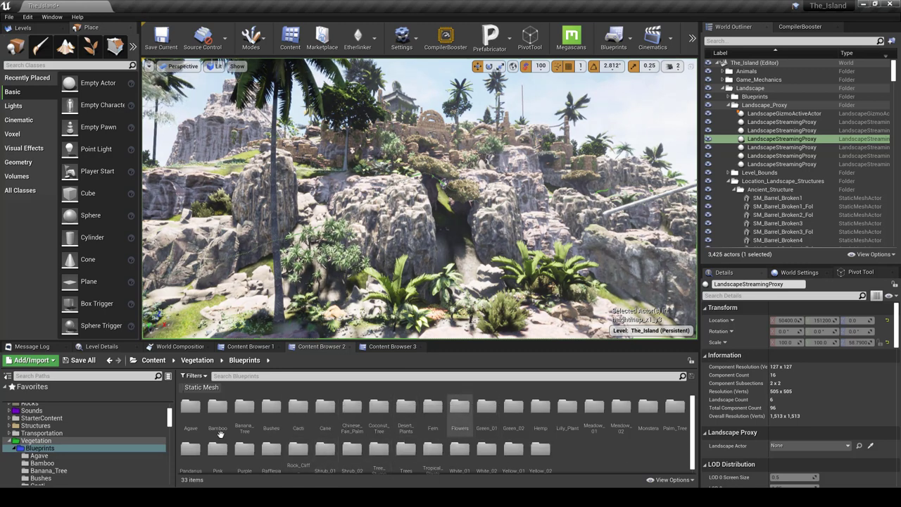
Step: Open the Bamboo_4 blueprint from the Bamboo folder and select its SM_bamboo03b mesh component
double_click(212, 408)
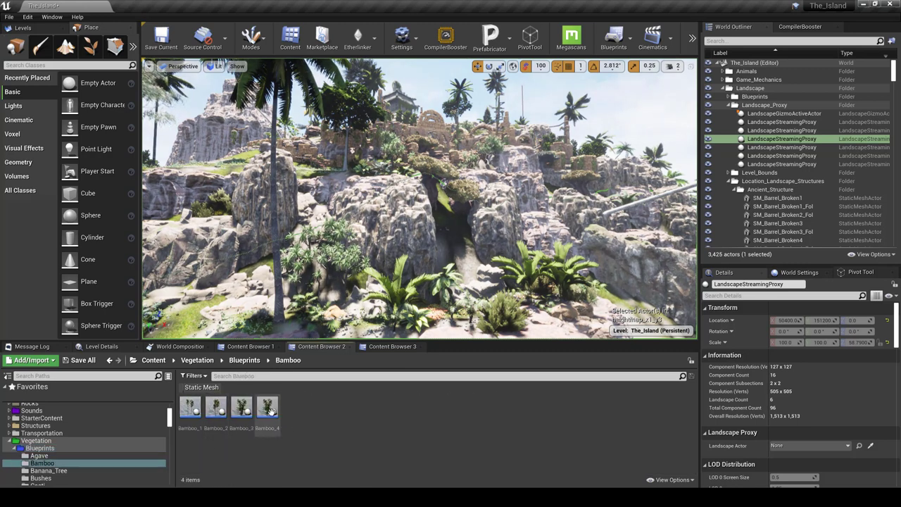
double_click(264, 408)
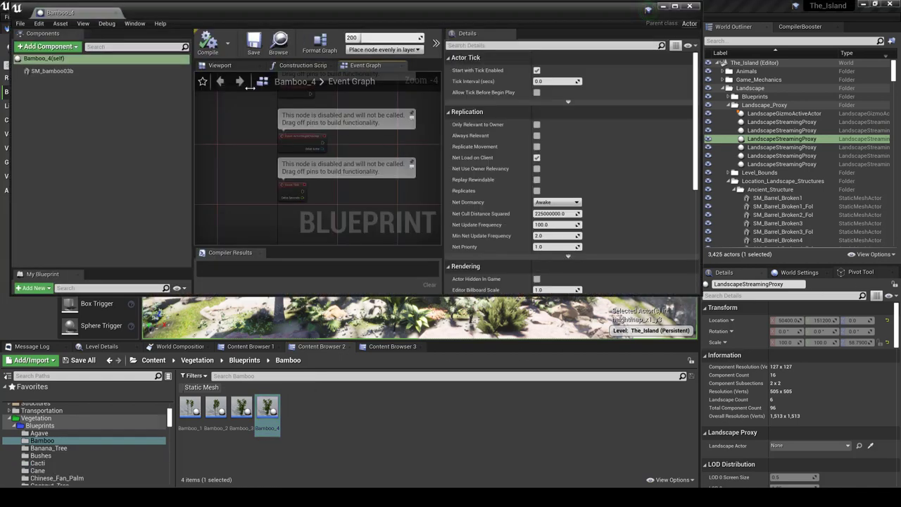
click(55, 69)
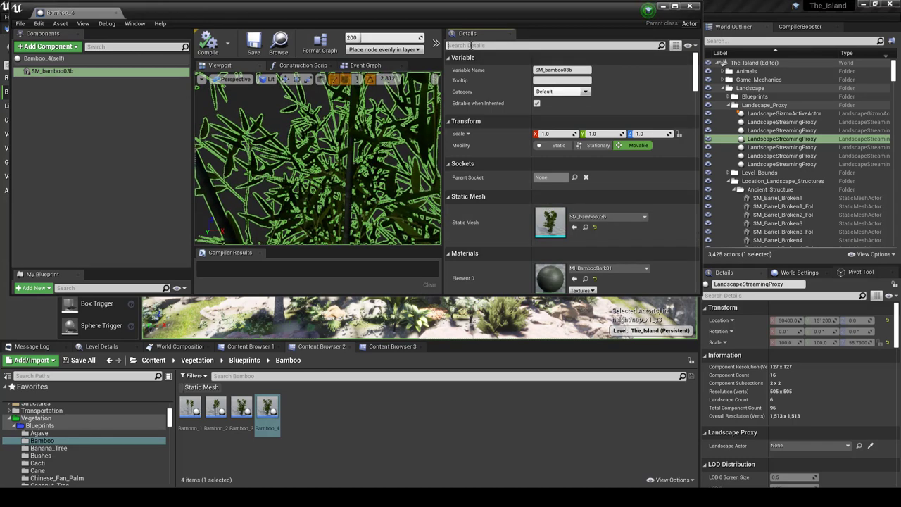
Step: Filter the component's details by "dist", open its Desired Max Draw Distance value and view the whole bamboo mesh
click(470, 45)
text(dist)
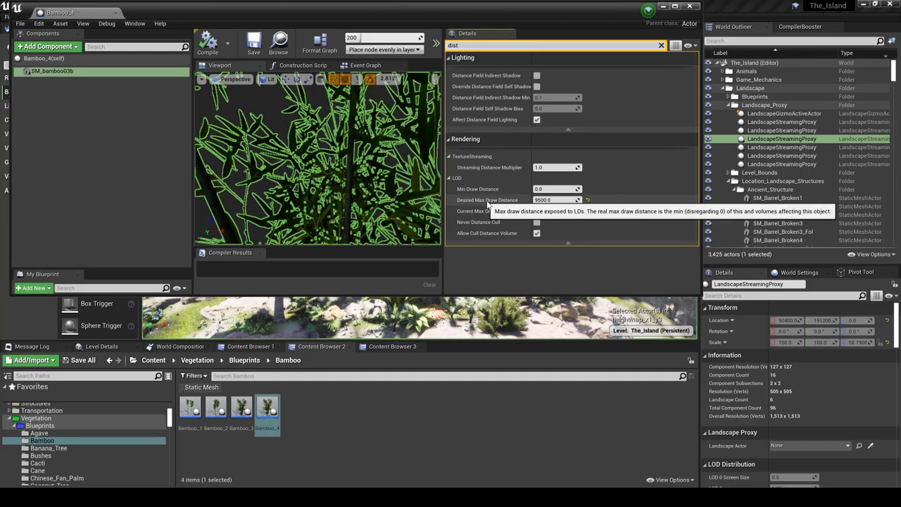
click(547, 201)
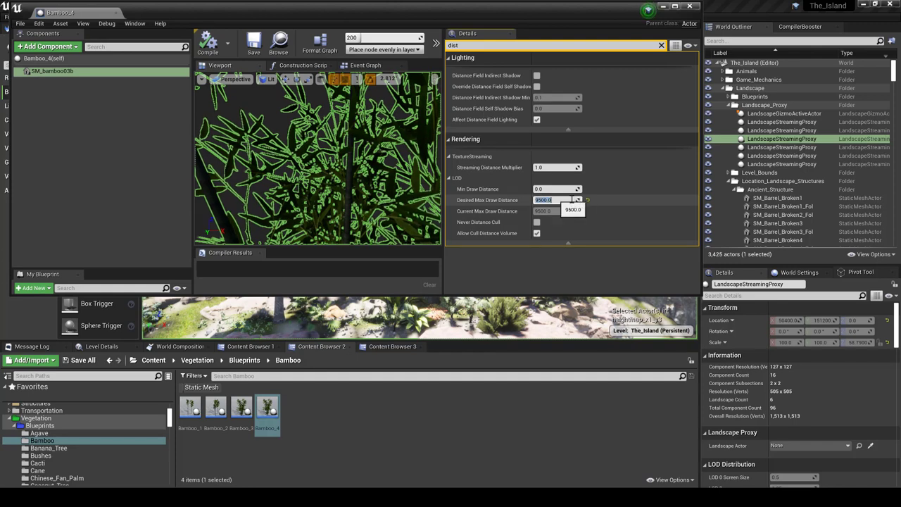
scroll(331, 162, down, 5)
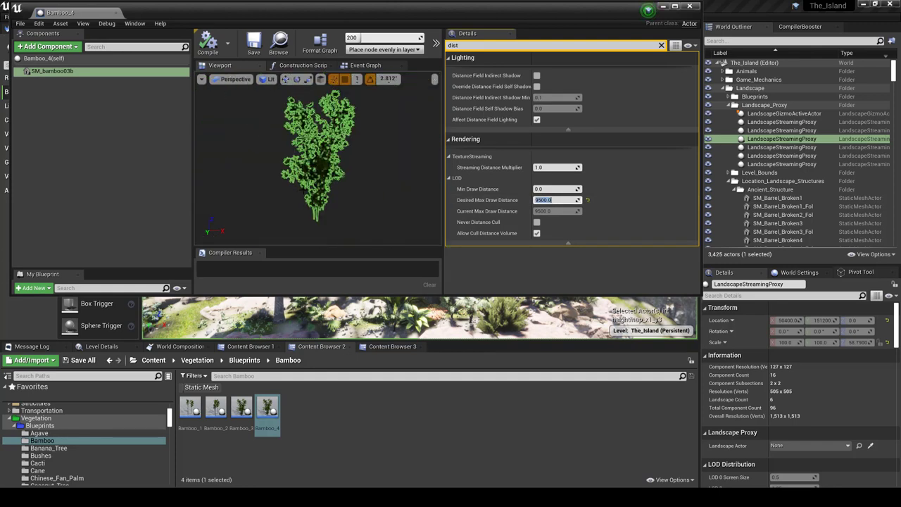
Step: Inspect the Desired Max Draw Distance and Min Draw Distance values of the SM_bamboo03b component
scroll(331, 162, up, 1)
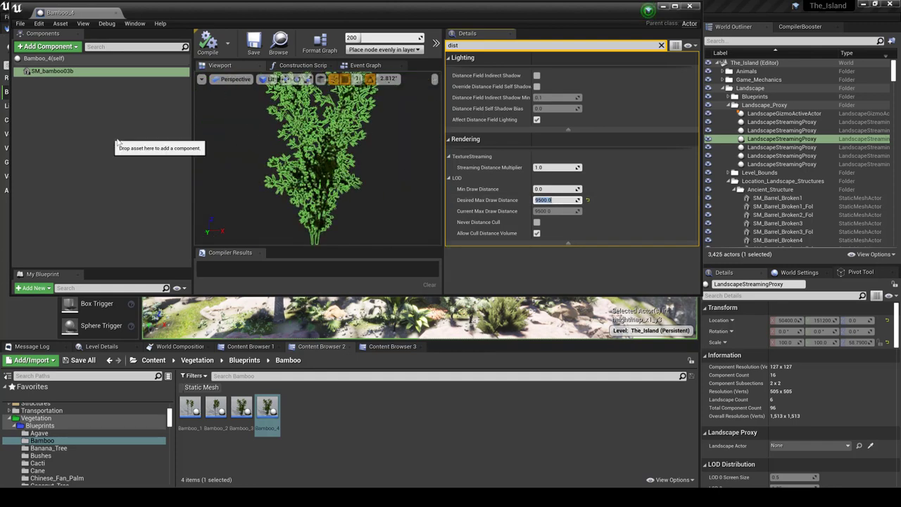
click(332, 209)
click(337, 176)
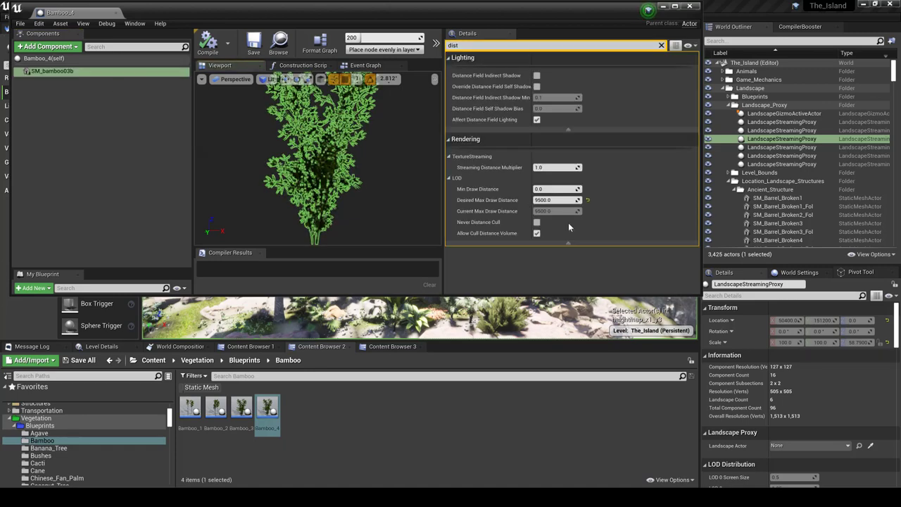
click(100, 89)
click(69, 71)
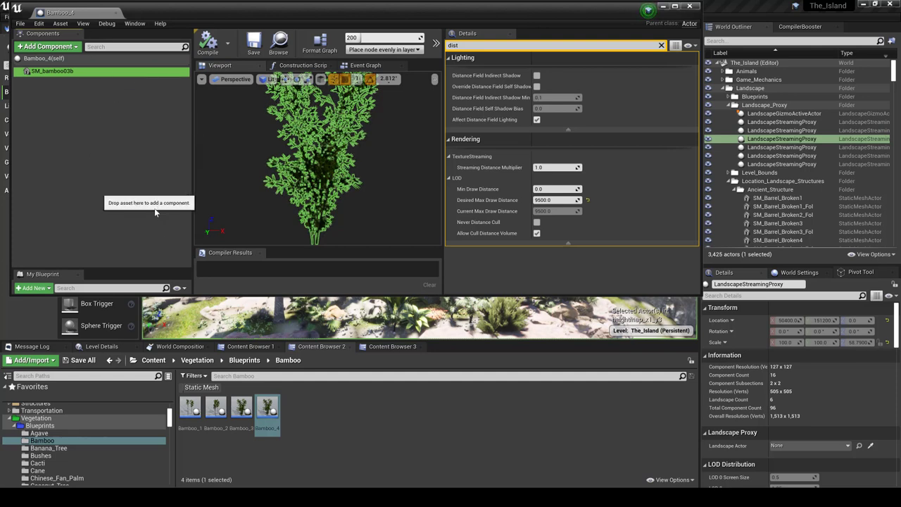
click(556, 200)
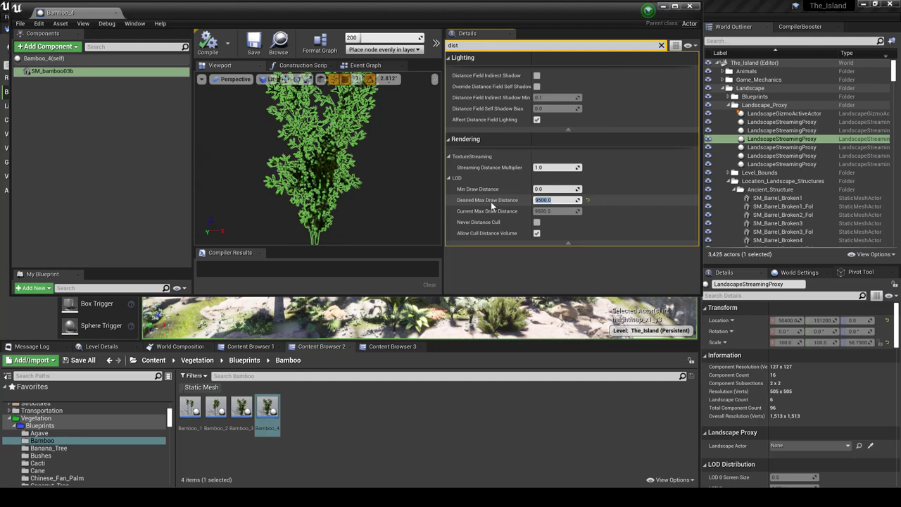
click(546, 188)
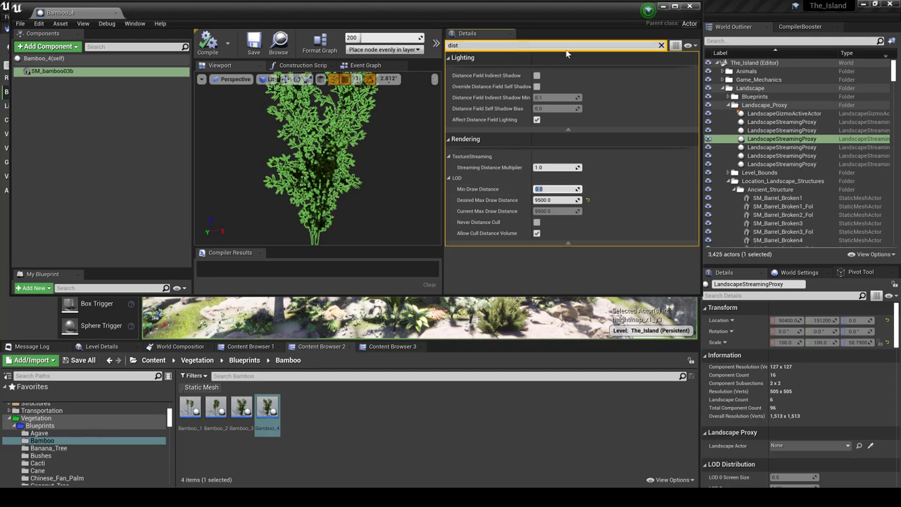
Step: Clear the details filter and open the component's SM_bamboo03b static mesh for inspection
click(662, 46)
click(661, 45)
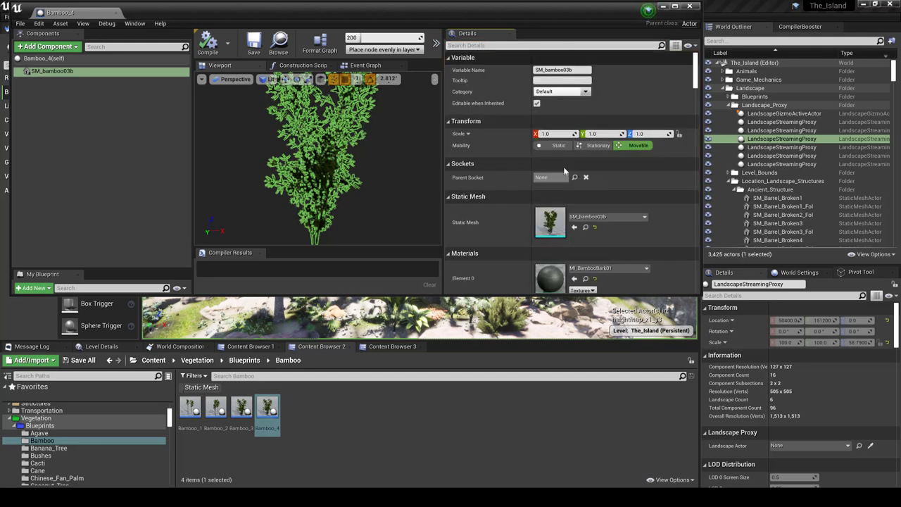
double_click(547, 226)
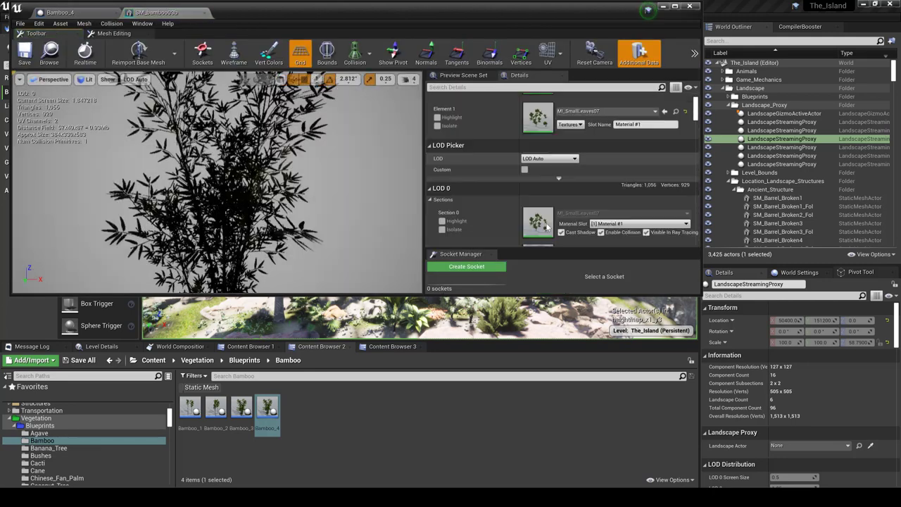
Step: Find the mesh's LOD Settings and view the available LOD Group options, keeping the current choice
scroll(513, 159, up, 3)
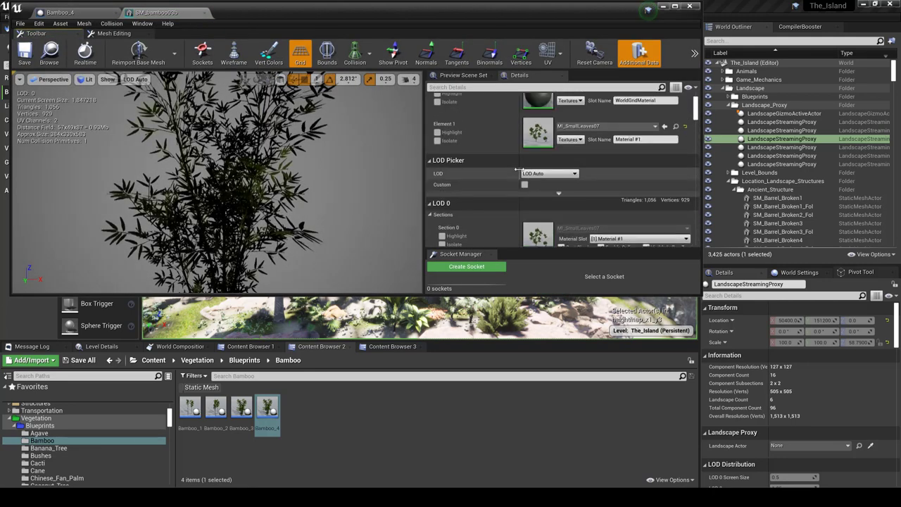
scroll(535, 176, down, 10)
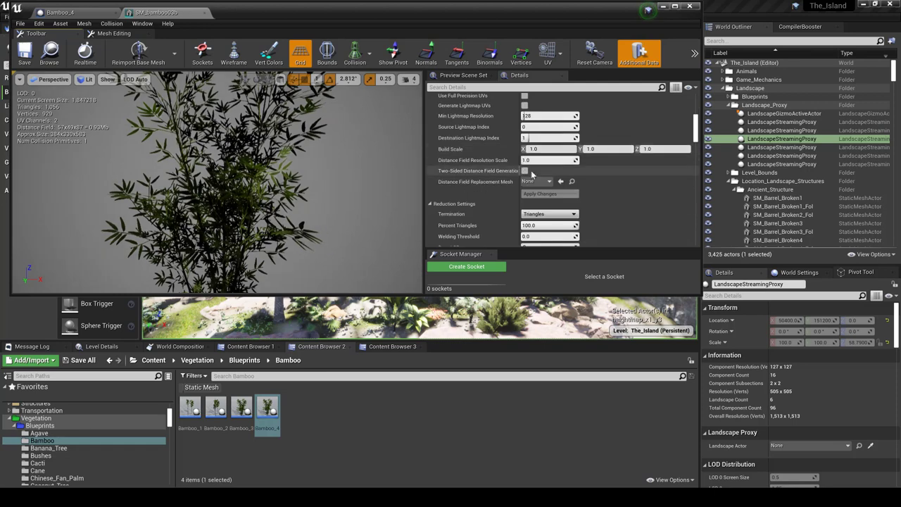
scroll(562, 190, down, 2)
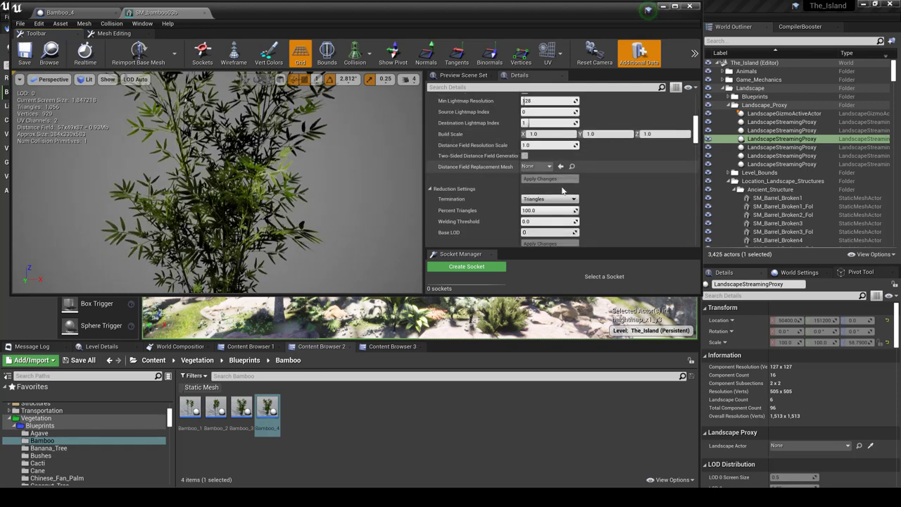
scroll(562, 189, down, 4)
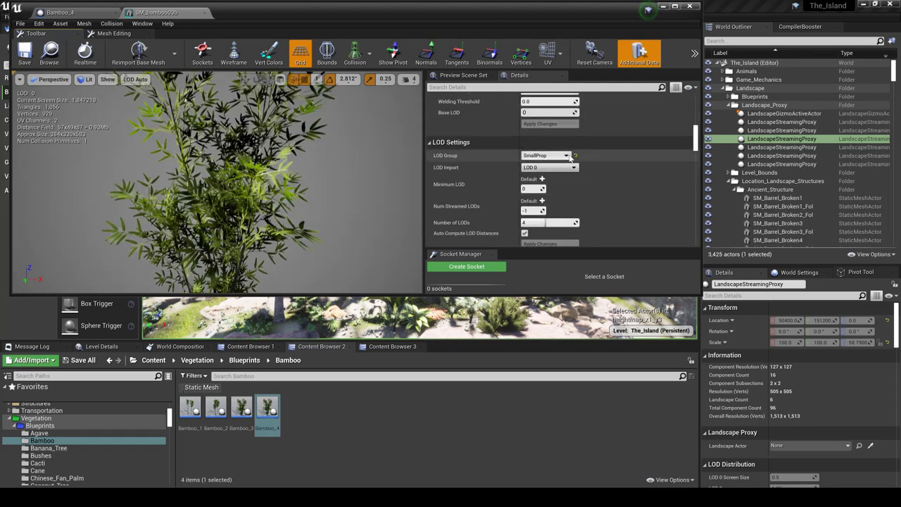
click(568, 155)
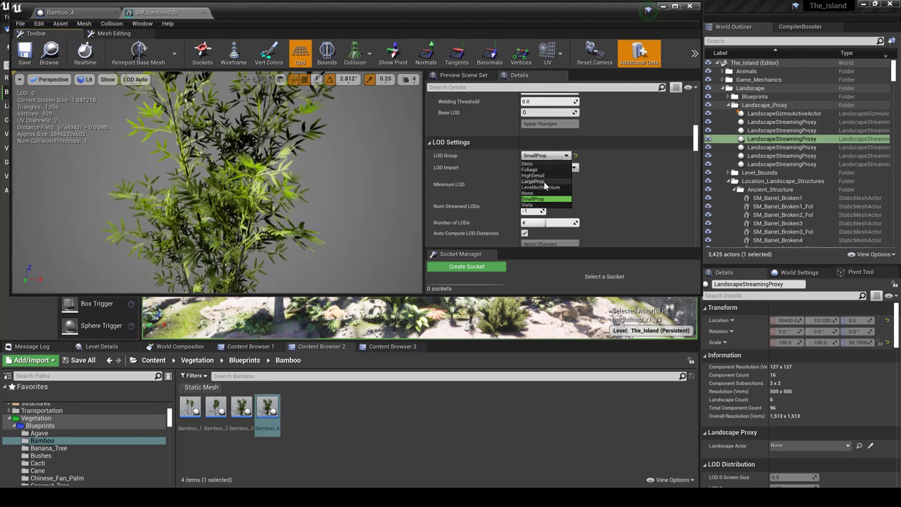
click(624, 139)
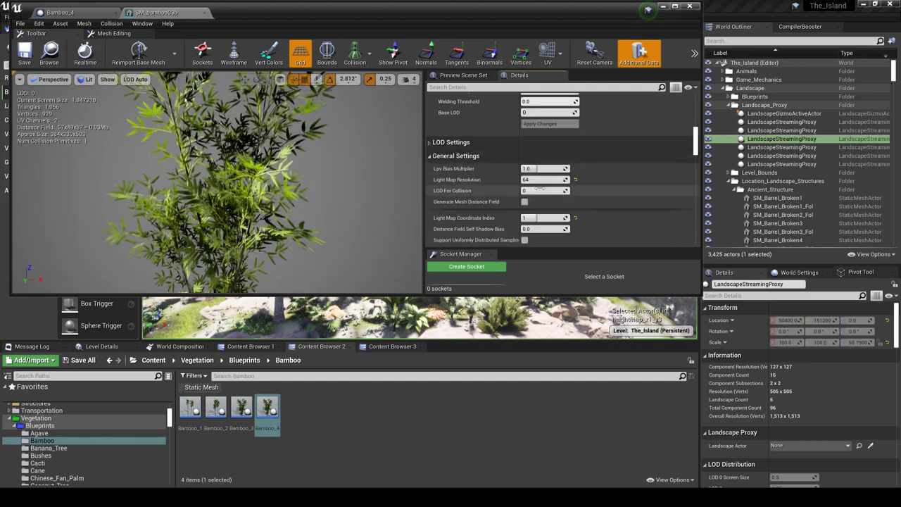
click(445, 142)
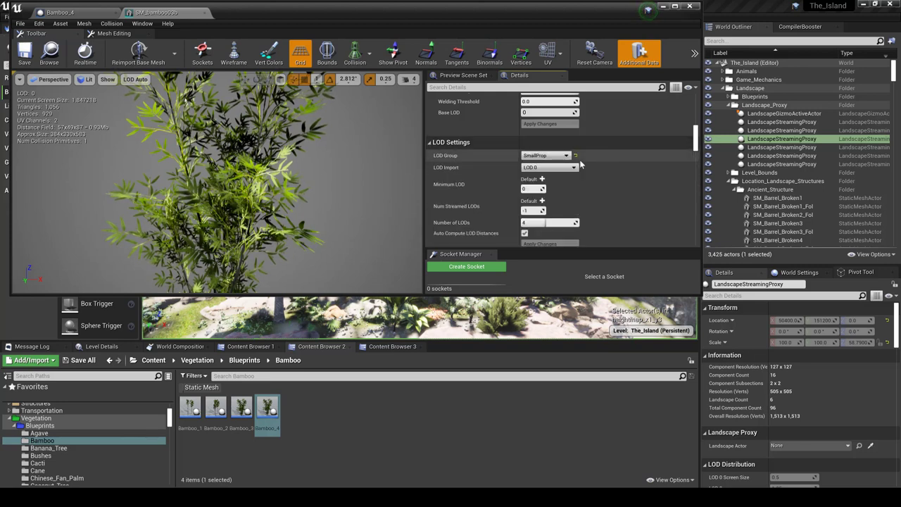
Step: Review the bamboo mesh's Number of LODs, General Settings and LOD Import options without changing them
scroll(562, 170, down, 1)
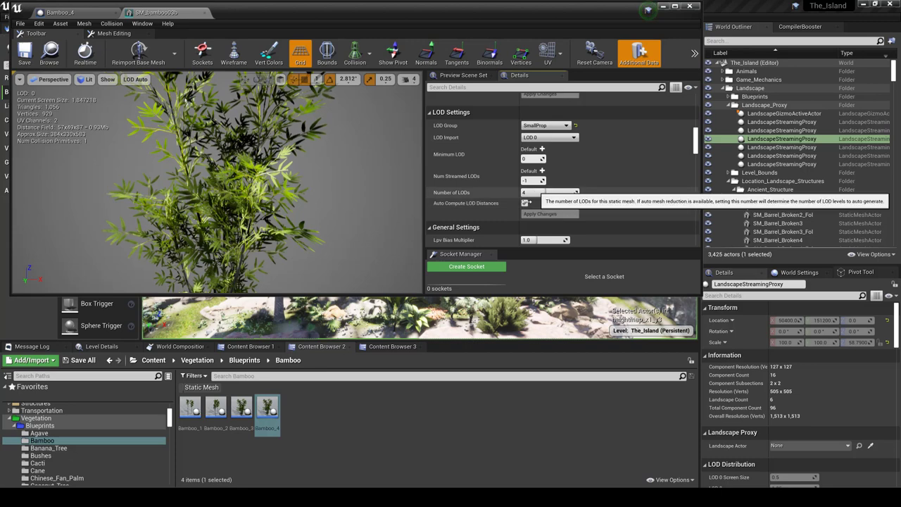
scroll(527, 205, down, 1)
scroll(460, 219, down, 6)
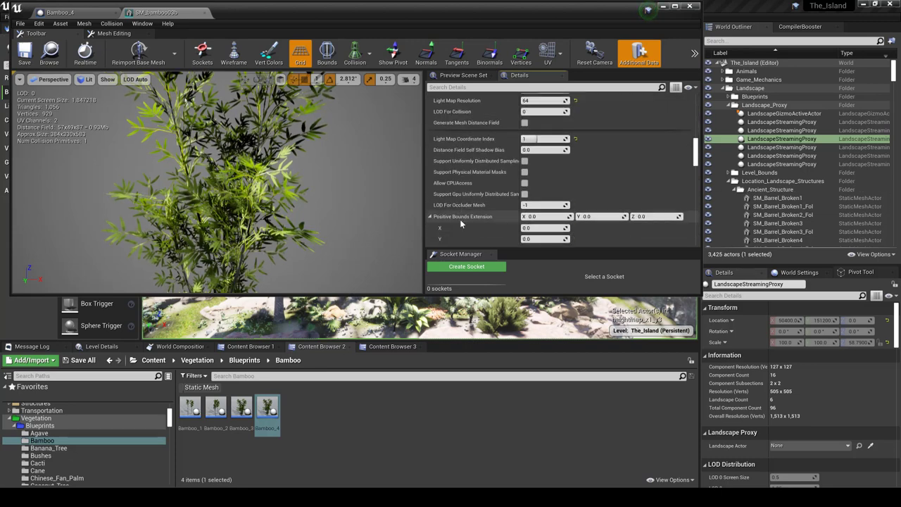
scroll(535, 190, up, 6)
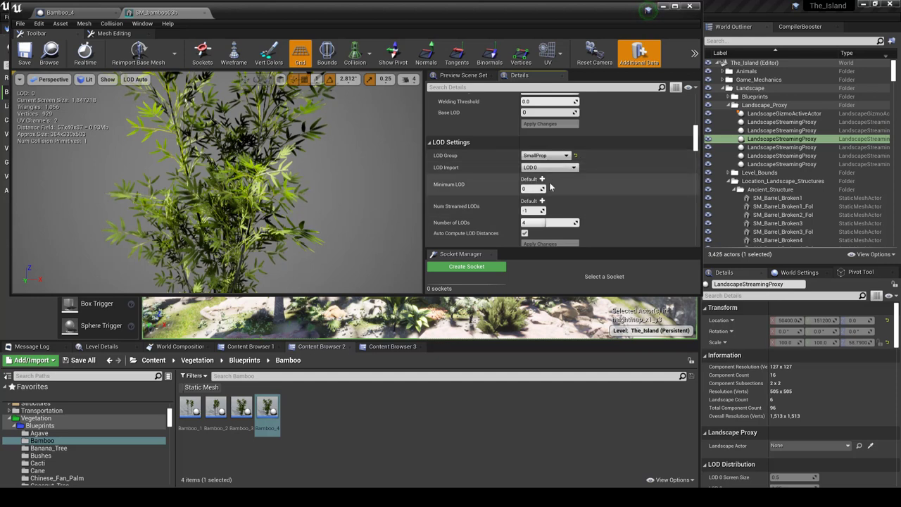
click(575, 168)
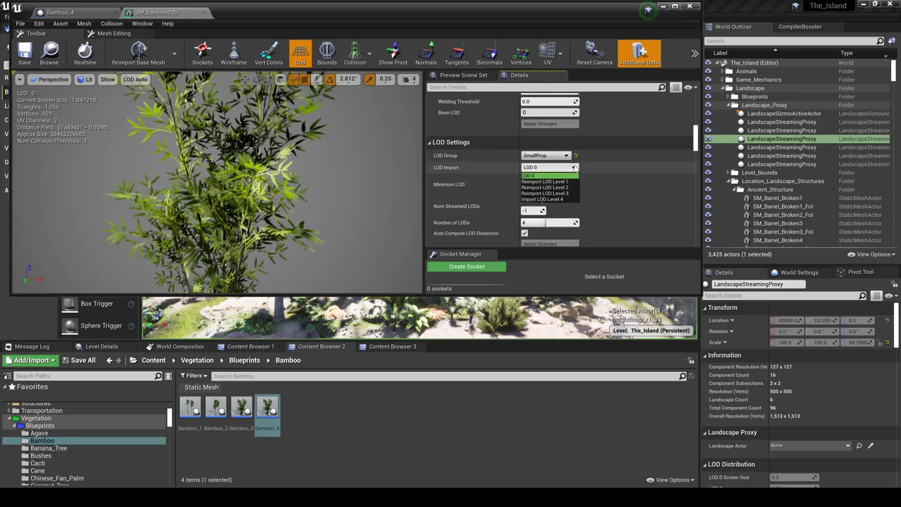
click(574, 168)
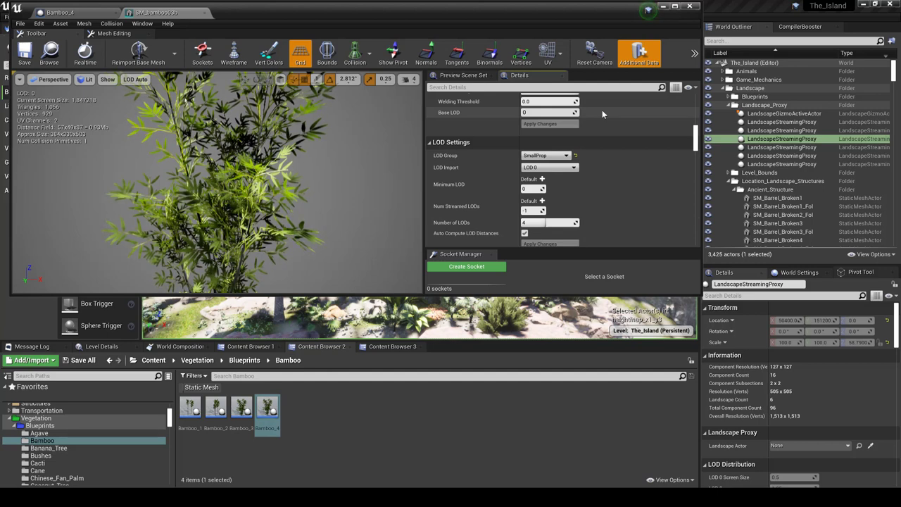
scroll(566, 194, up, 1)
scroll(566, 193, up, 2)
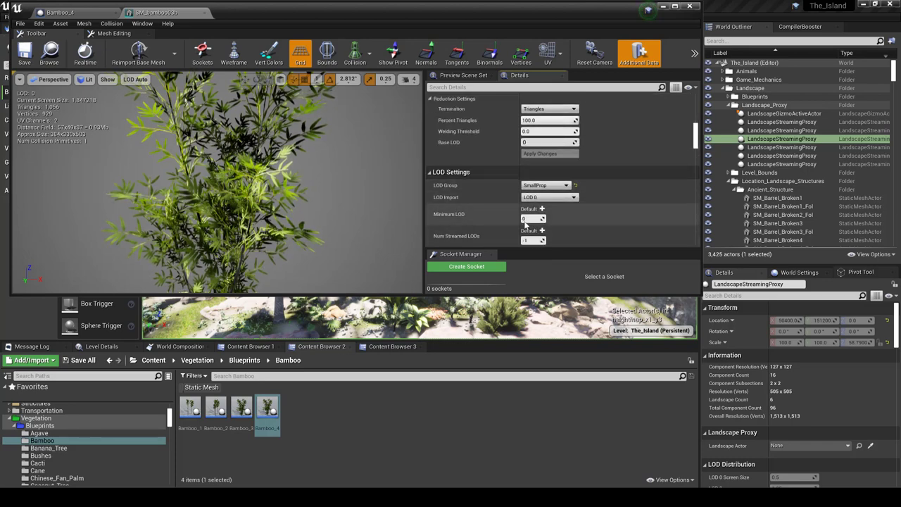
scroll(524, 187, down, 6)
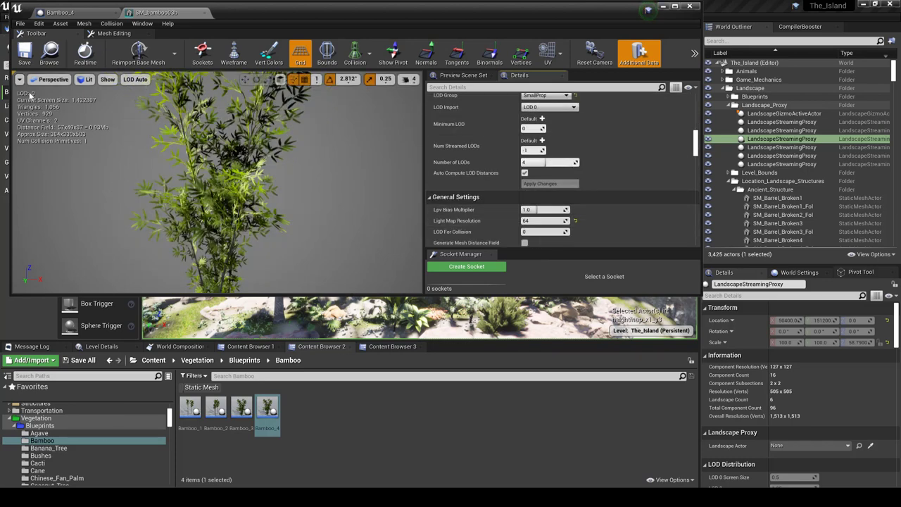
Step: Move the preview camera far away from the bamboo mesh to check how its LOD level and triangle count change
drag(324, 247, 320, 430)
drag(321, 282, 321, 169)
right_drag(322, 268, 322, 312)
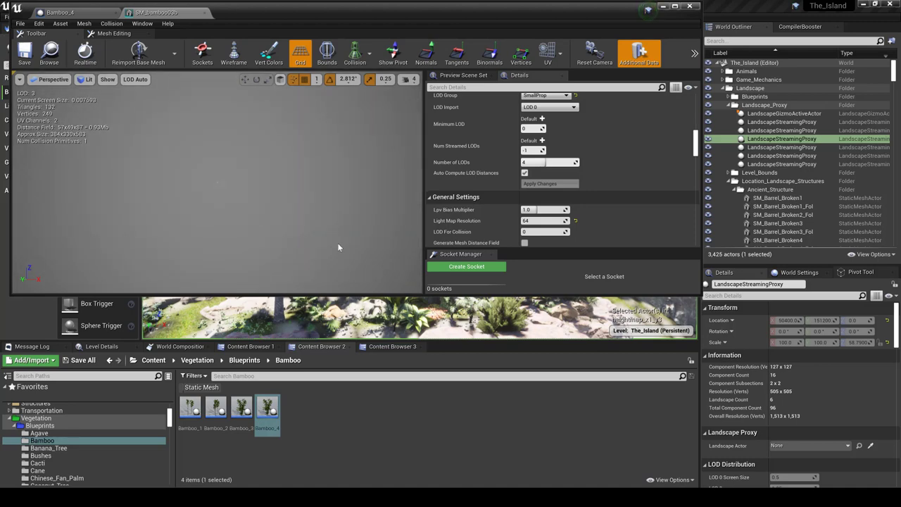
Step: Close the SM_bamboo03b mesh and Bamboo_4 blueprint editors and show the level viewport in full screen
click(204, 13)
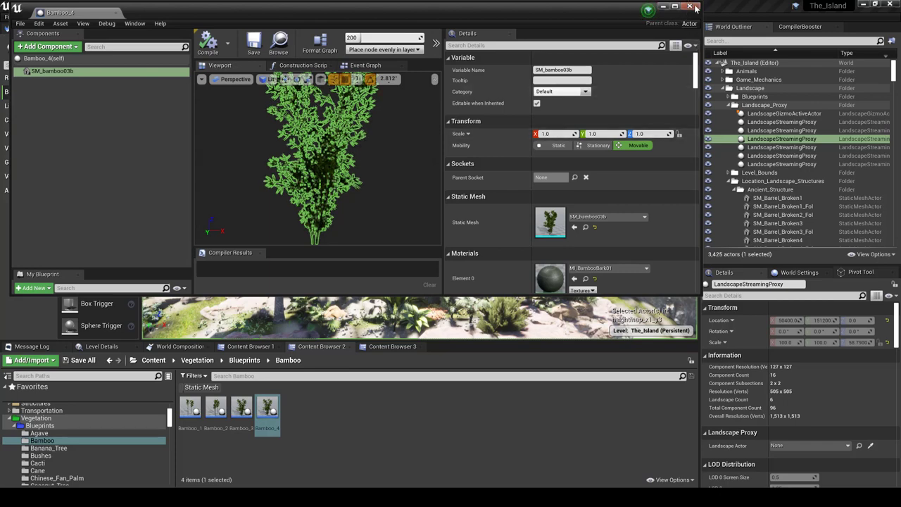
click(689, 6)
right_drag(420, 198, 467, 279)
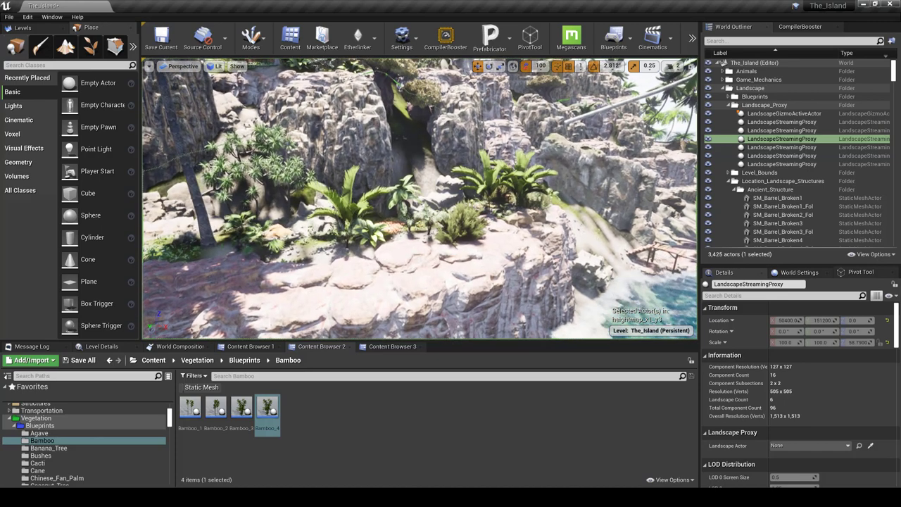
key(F11)
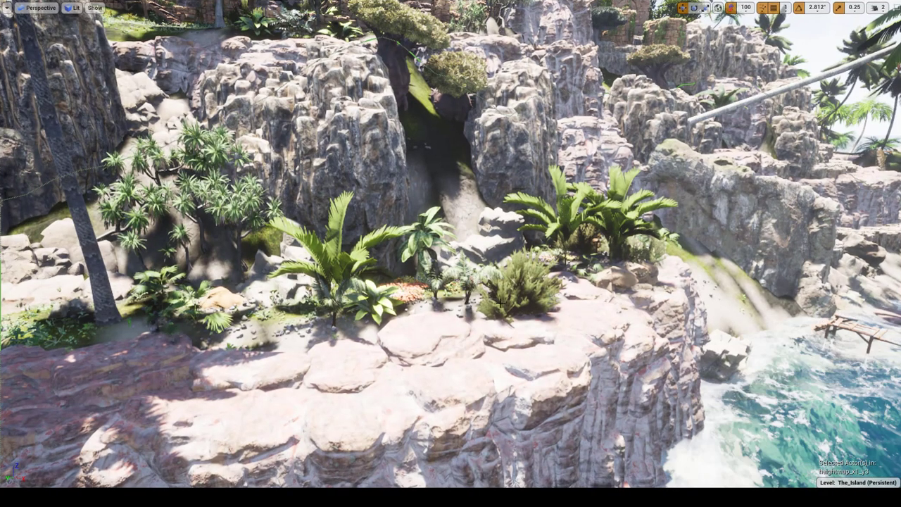
Step: Examine the plants along the rocky ledge, moving in close to the small palms and the red flower bed
right_drag(451, 254, 310, 276)
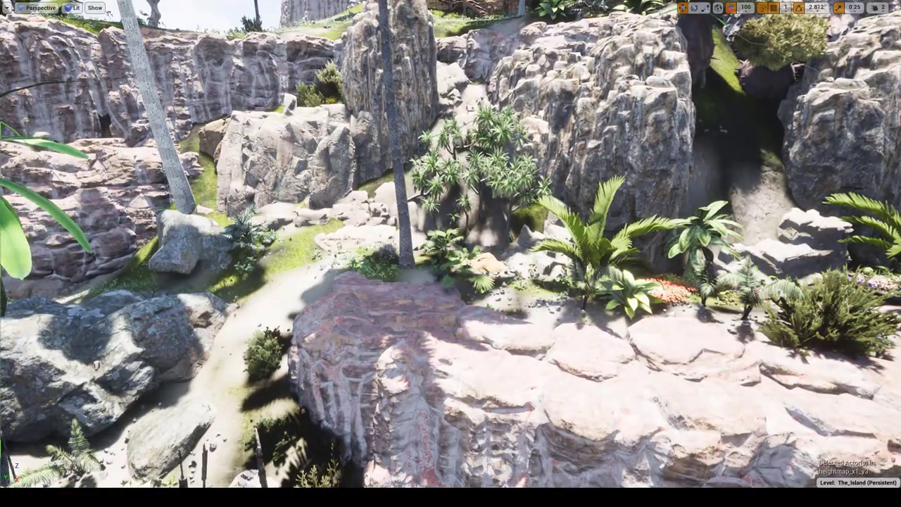
key(Up)
right_drag(451, 253, 561, 202)
key(Up)
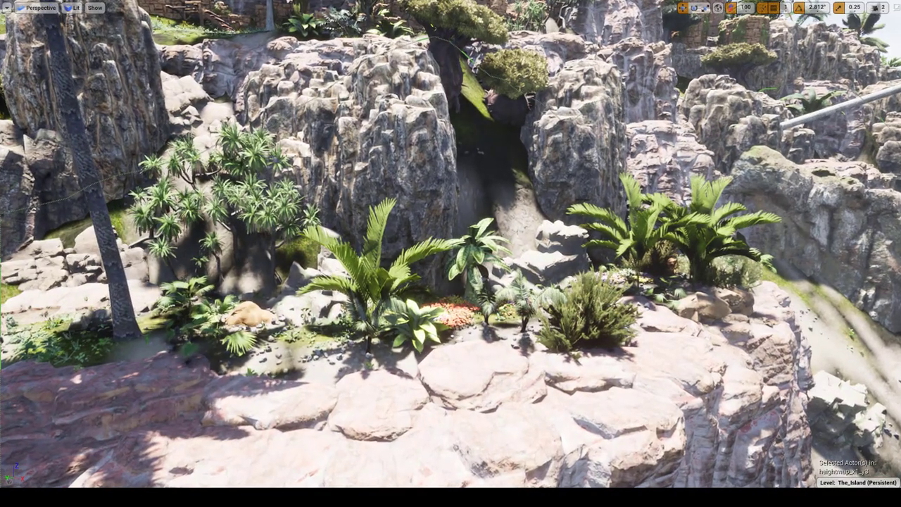
right_drag(451, 253, 349, 310)
key(w)
key(w)
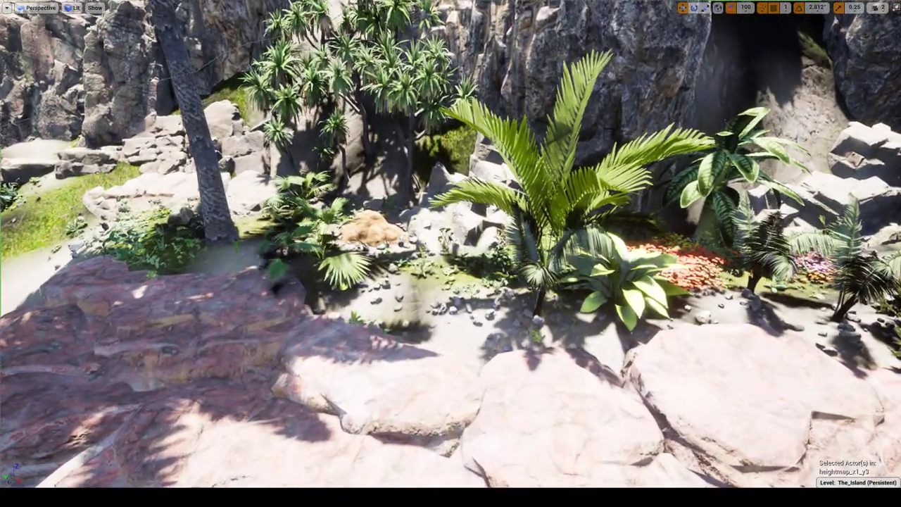
right_drag(451, 254, 525, 254)
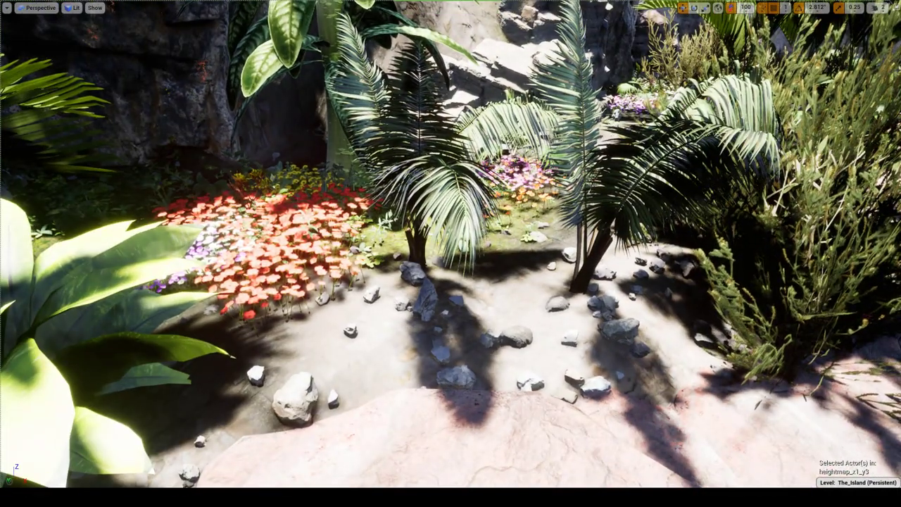
right_drag(533, 275, 498, 317)
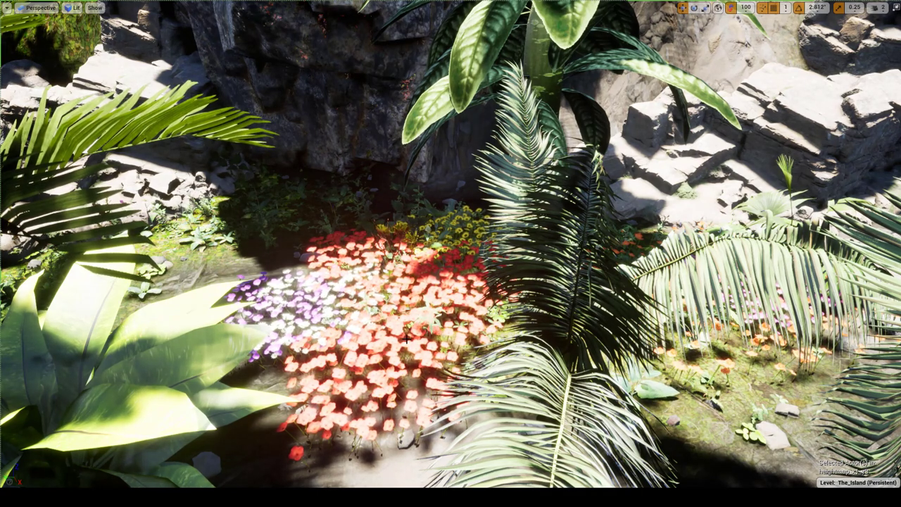
Step: Select the red and the purple flower patches in turn to inspect them as individual clusters, selecting the landscape after each
click(419, 320)
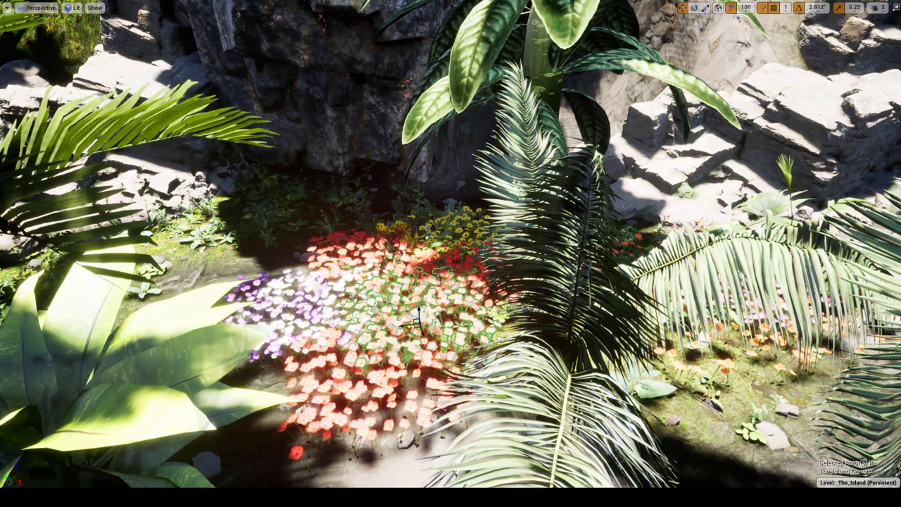
click(686, 412)
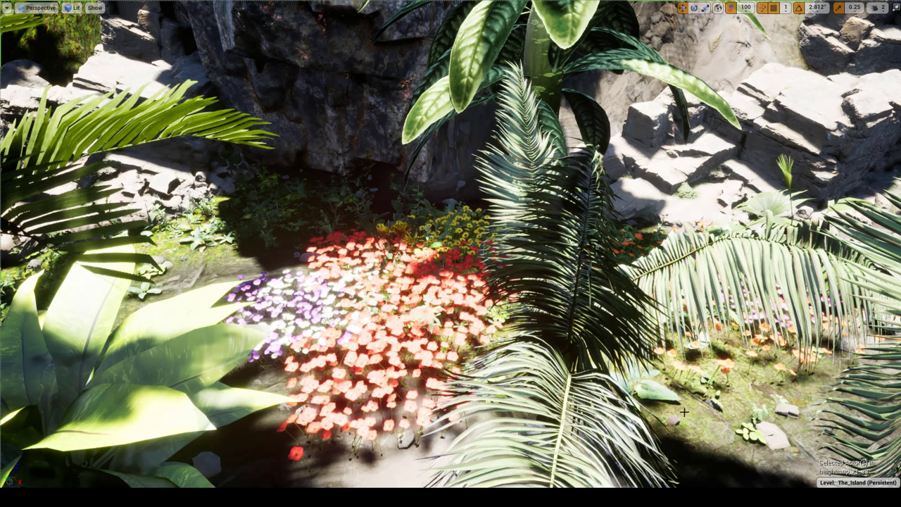
right_drag(412, 367, 350, 367)
right_drag(401, 261, 495, 317)
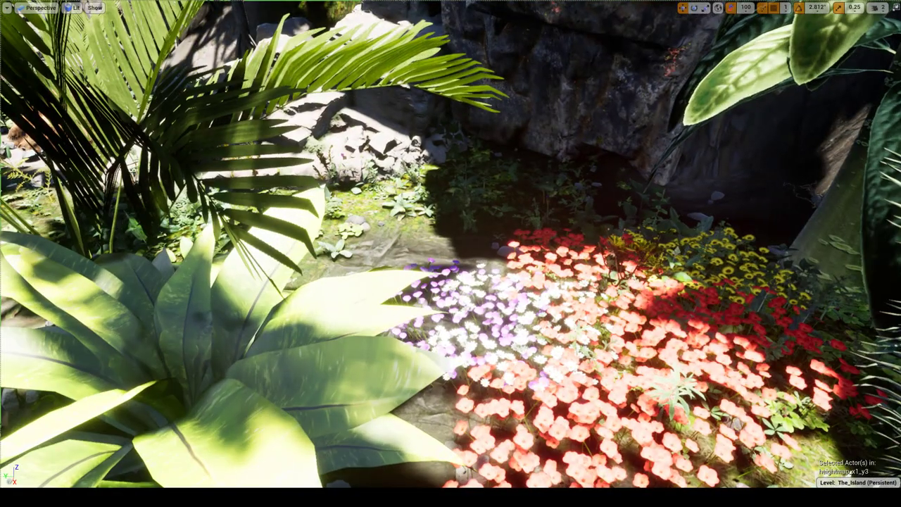
click(491, 315)
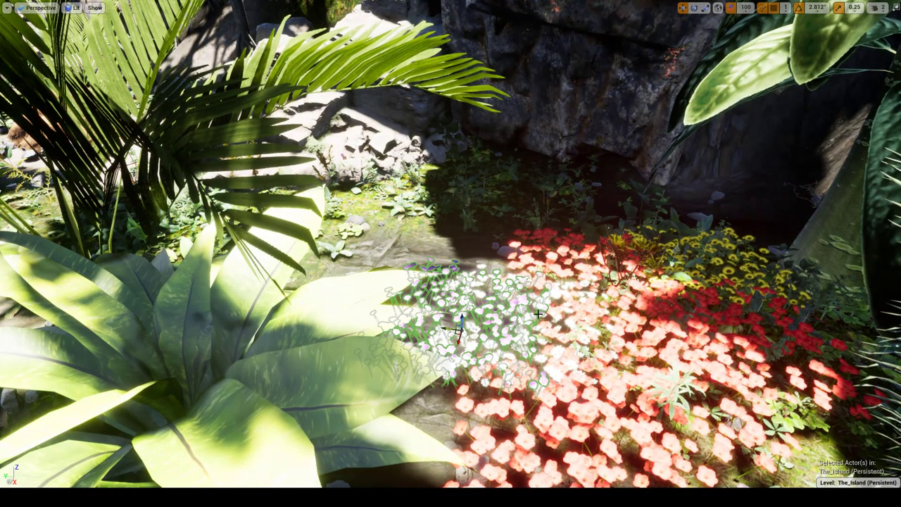
click(680, 322)
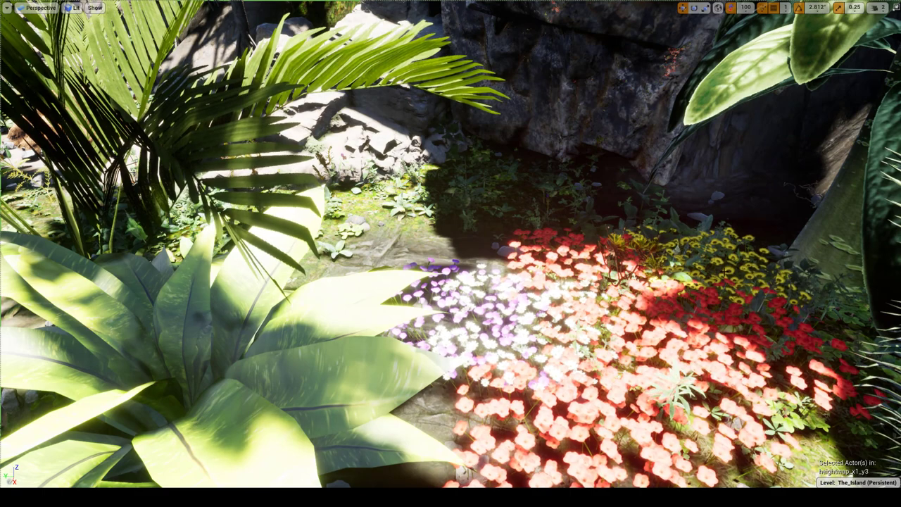
Step: Select the red flower cluster beside the purple patch, frame it in the view, and reselect the landscape
click(612, 301)
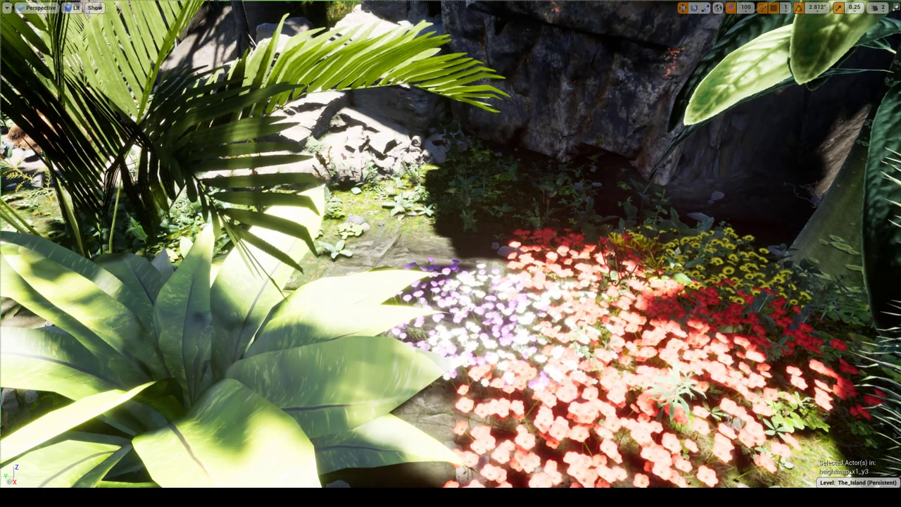
key(f)
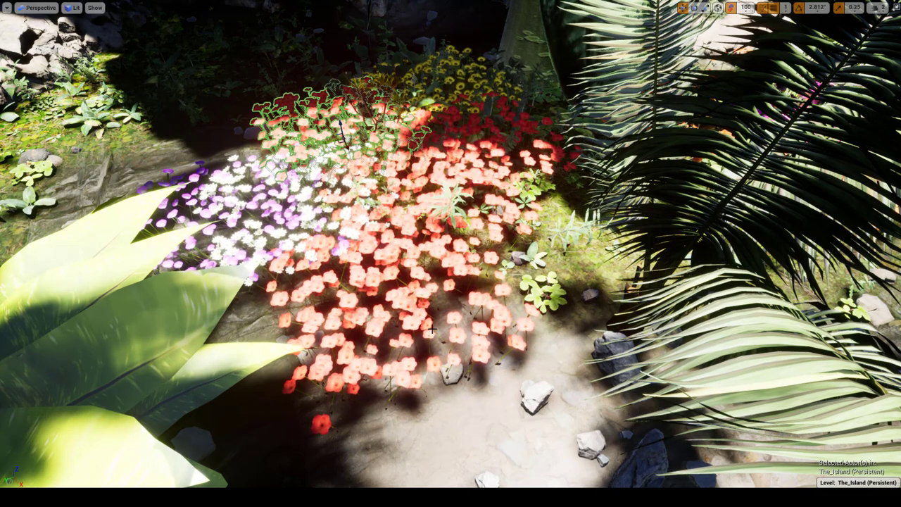
click(479, 401)
Step: Examine the orange and pink flower patches beneath the large-leaved tree and the stepped rocks beside them
right_drag(479, 401, 461, 352)
key(w)
key(w)
key(w)
key(w)
key(s)
key(s)
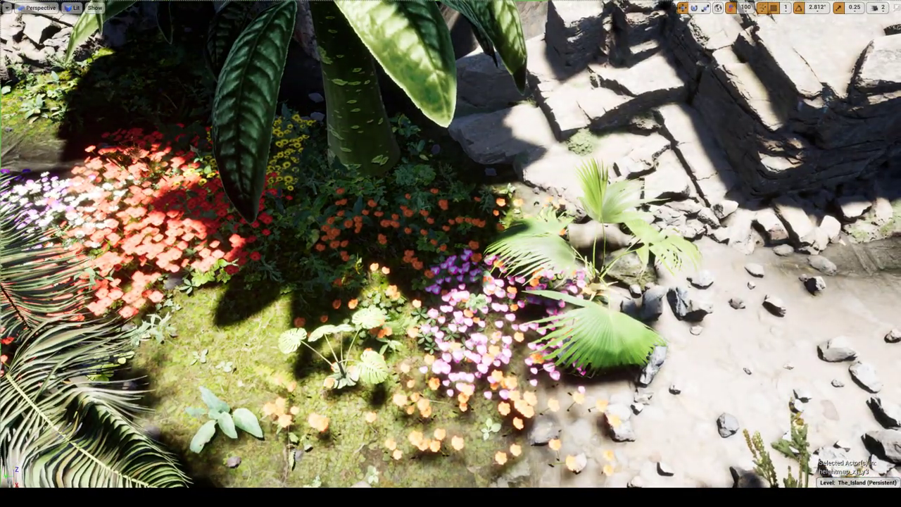
key(d)
right_drag(461, 352, 556, 299)
key(a)
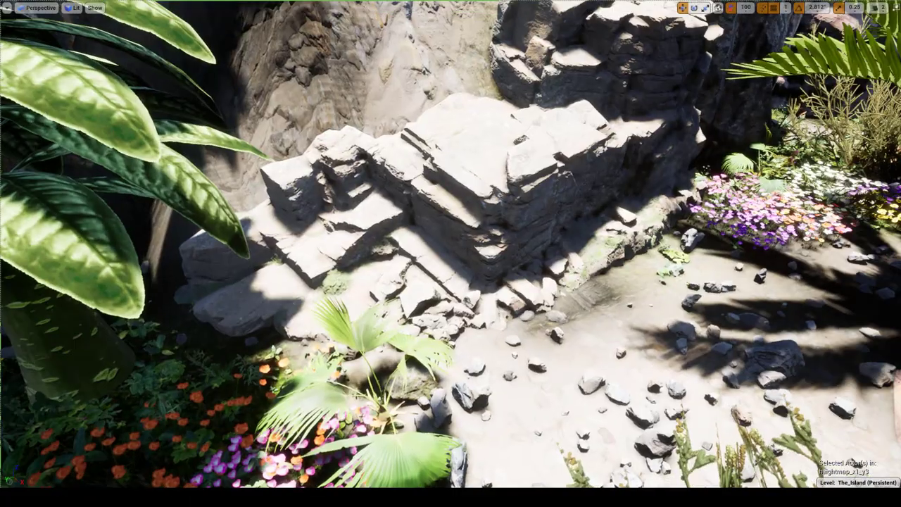
Step: Examine the mixed purple, white and yellow flower beds around the small fan palm from several angles
right_drag(415, 281, 443, 331)
key(w)
key(d)
key(d)
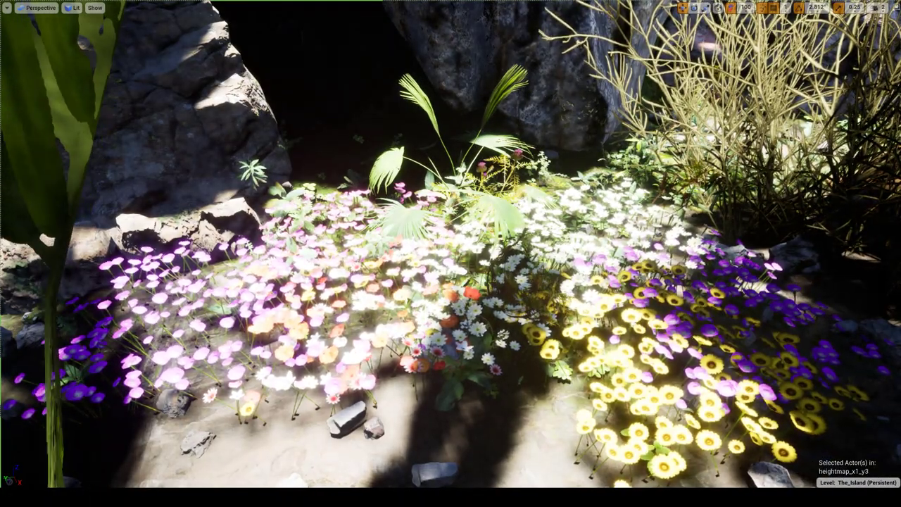
right_drag(443, 331, 415, 355)
key(d)
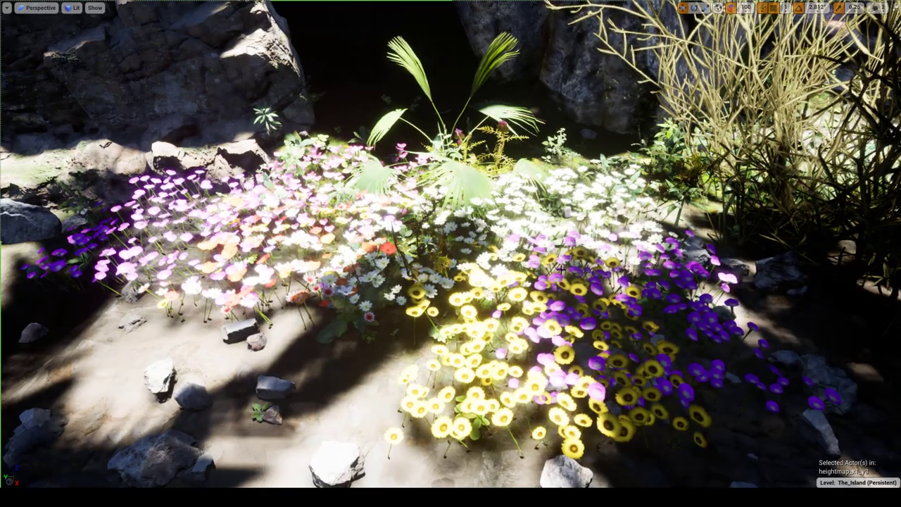
key(s)
right_drag(561, 269, 513, 275)
key(w)
key(s)
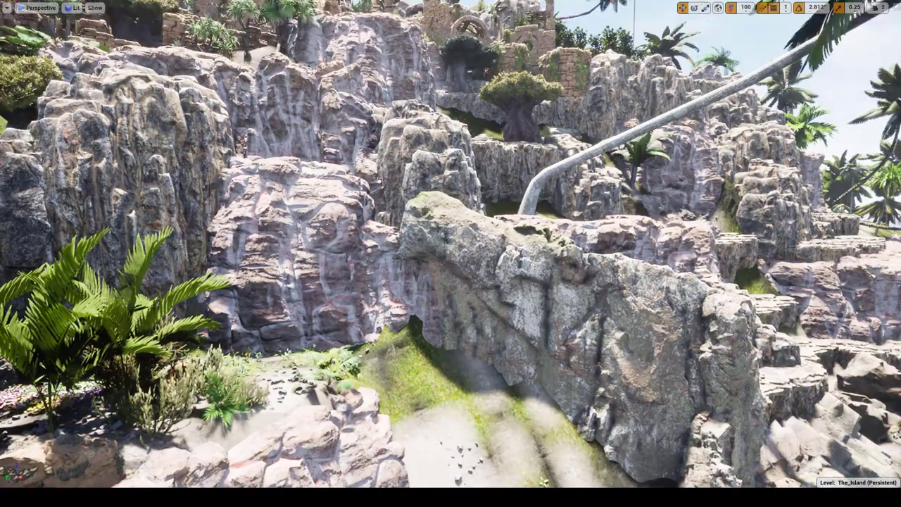
Step: Select the large lichen-covered coastal cliff rock on the slope and move in close to inspect its surface shading
right_drag(243, 439, 323, 439)
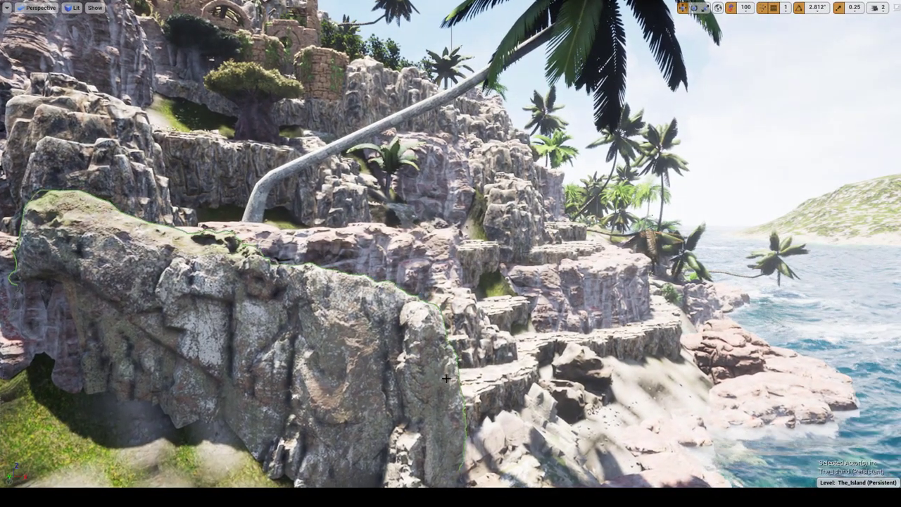
click(242, 438)
key(f)
mouse_move(242, 439)
right_down()
mouse_move(254, 439)
mouse_move(244, 443)
right_up()
scroll(450, 253, up, 5)
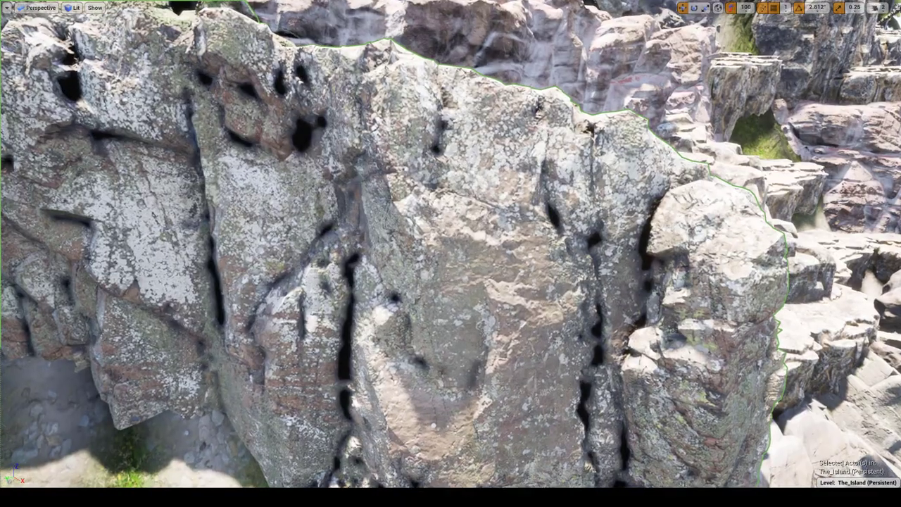
Step: Leave the full-screen view, select the cliff's StaticMeshComponent, and look through its settings filtered by "light"
key(F11)
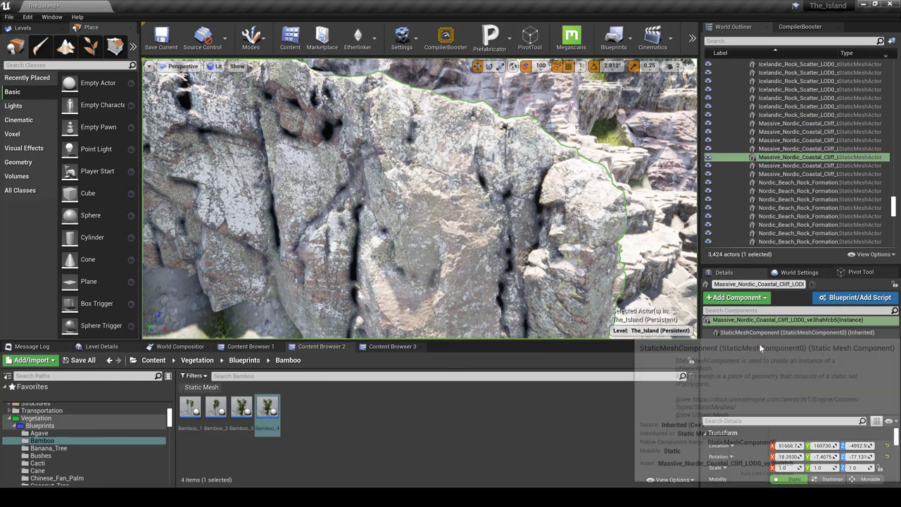
drag(771, 334, 771, 333)
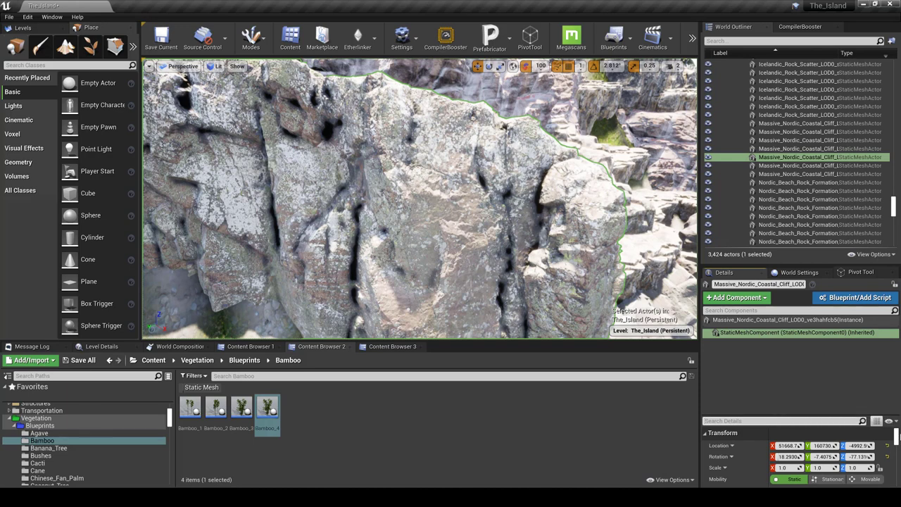
text(light)
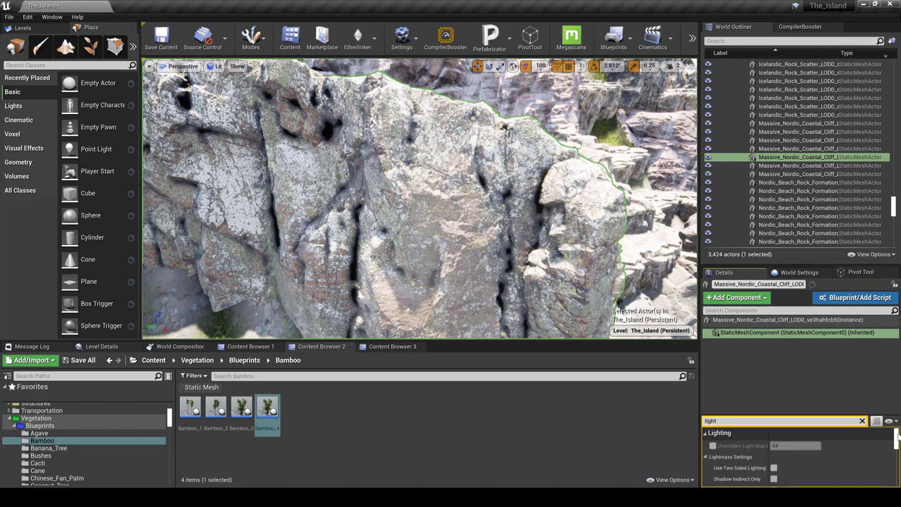
scroll(898, 437, down, 3)
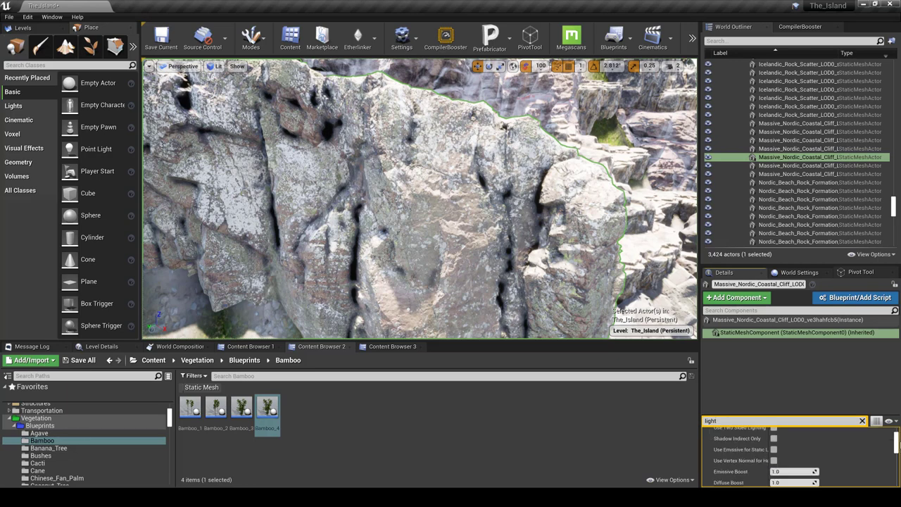
scroll(802, 454, down, 3)
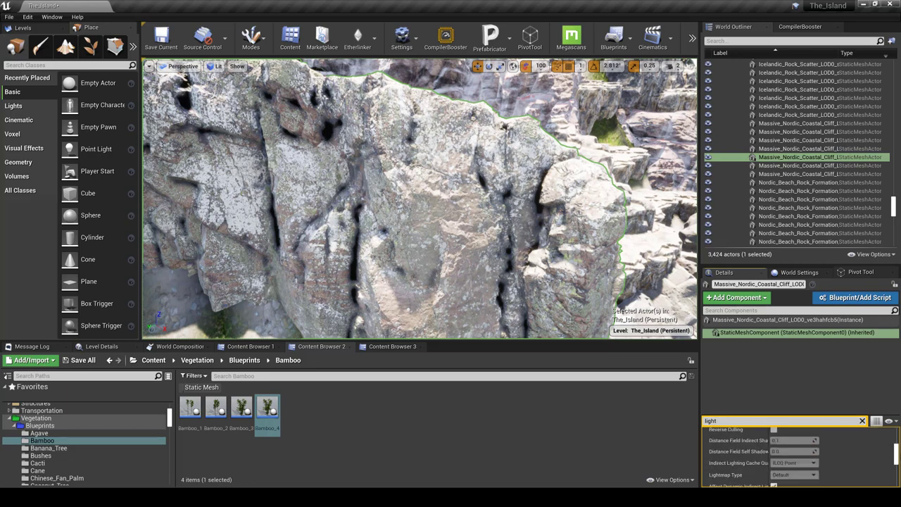
scroll(803, 458, down, 2)
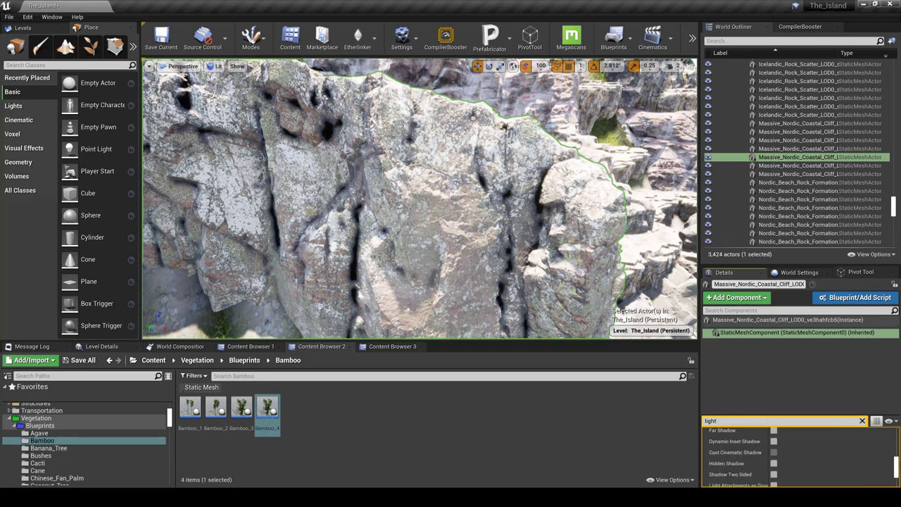
scroll(802, 457, down, 3)
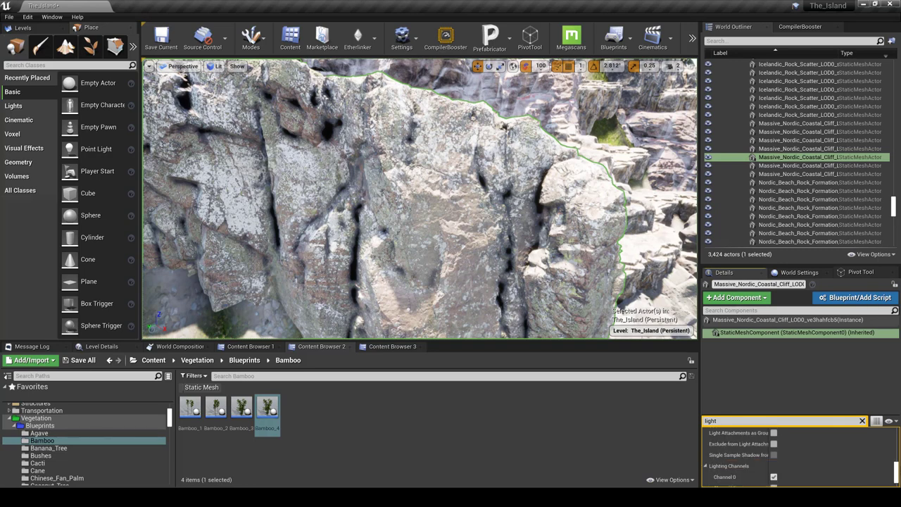
scroll(803, 457, down, 2)
scroll(803, 458, up, 3)
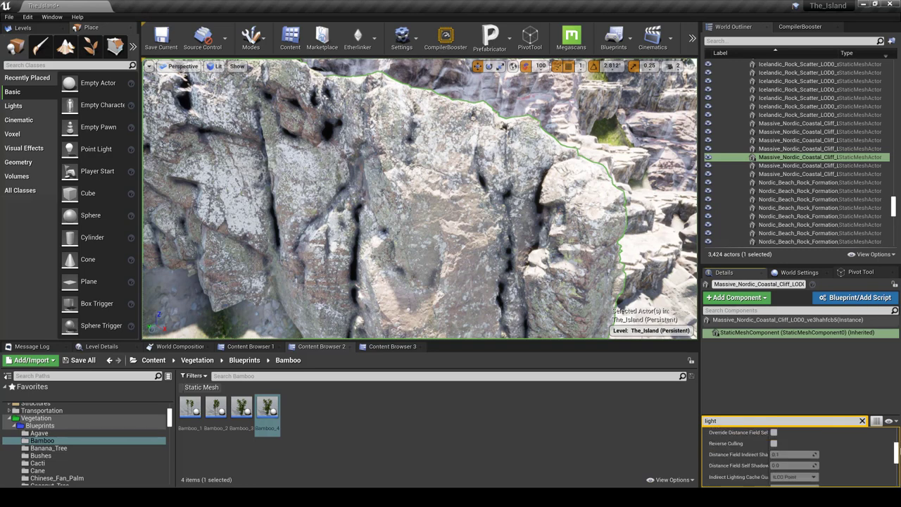
scroll(802, 458, up, 3)
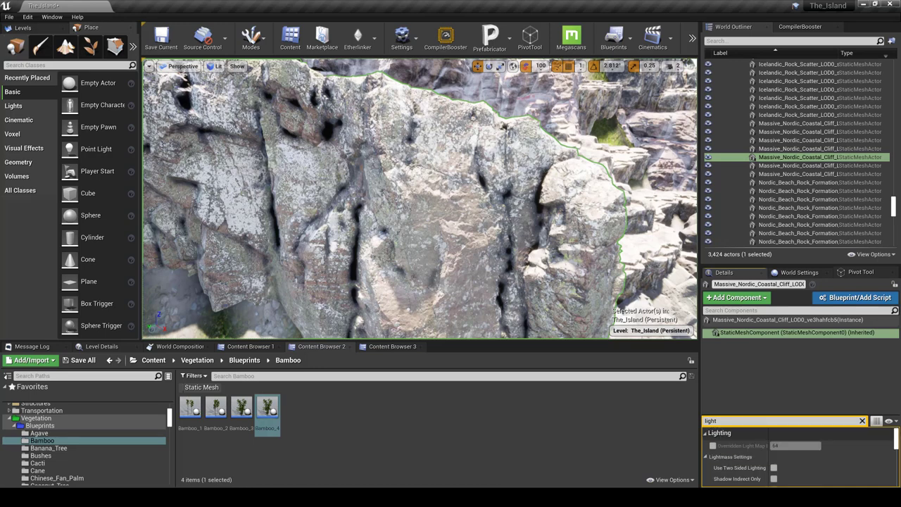
Step: Find the cliff component's "distance field" settings, disable Affect Distance Field Lighting, and clear the details filter
click(862, 421)
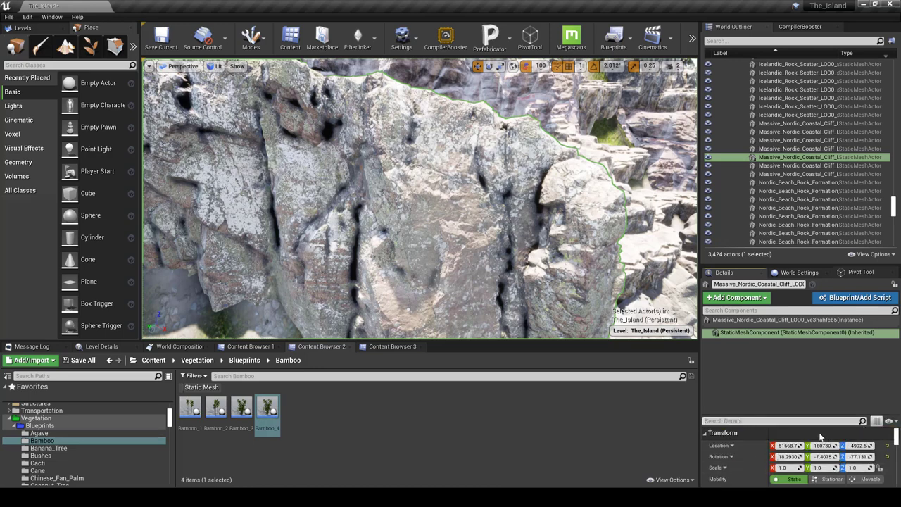
click(808, 421)
text(di)
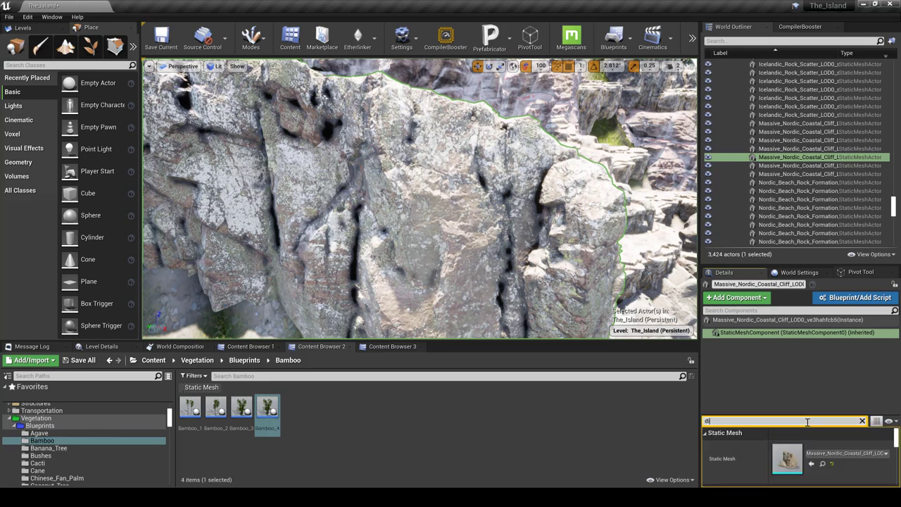
text(stance field)
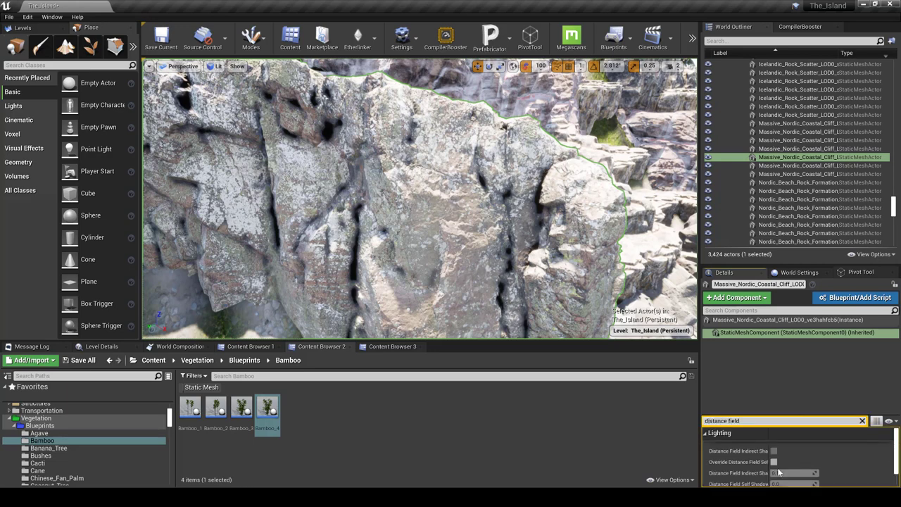
scroll(780, 474, down, 1)
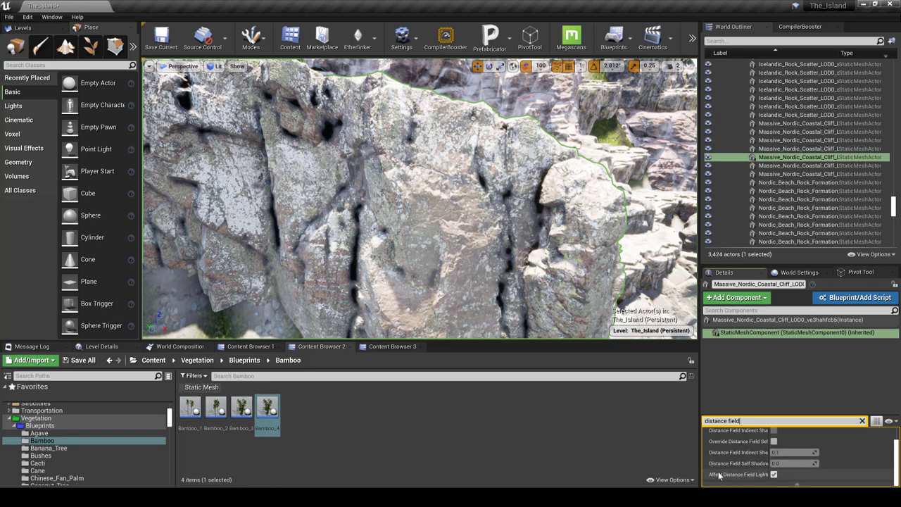
click(774, 475)
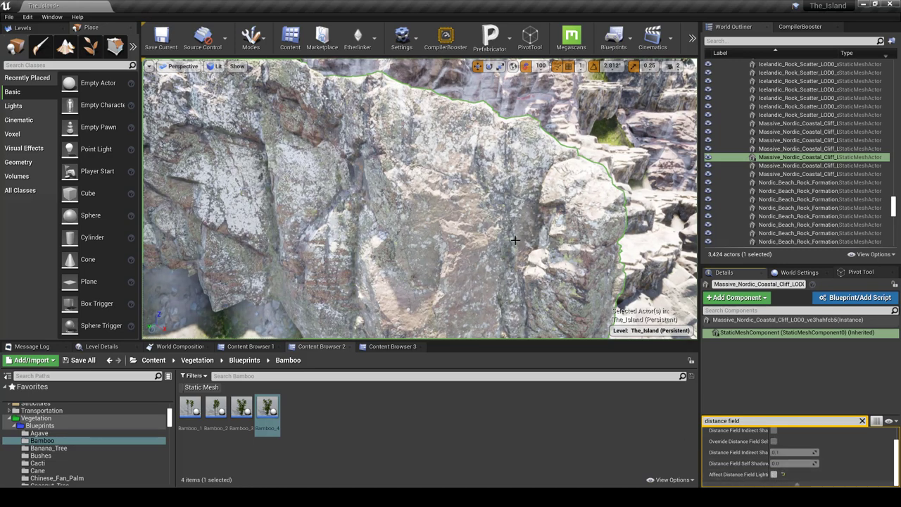
click(862, 420)
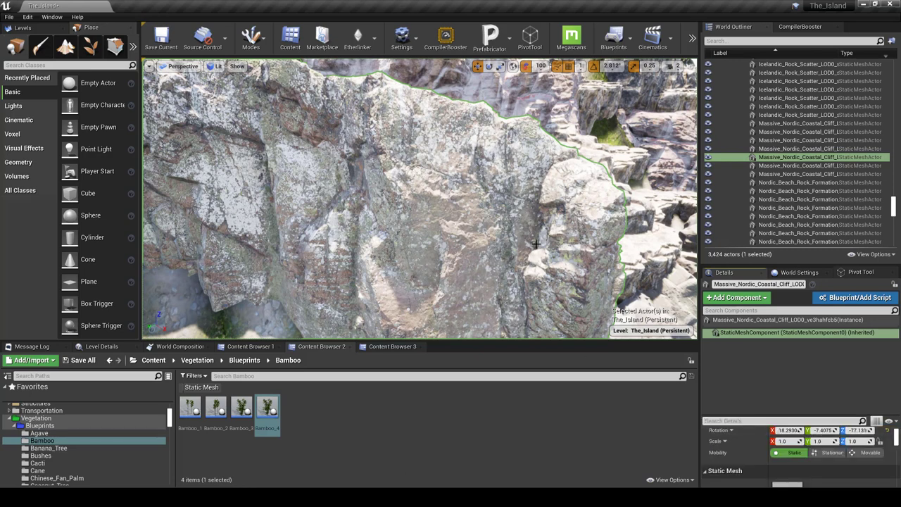
Step: Look over the terraced rocks around the coastal cliff and show the level viewport in full screen
key(s)
right_drag(537, 245, 451, 188)
key(s)
key(w)
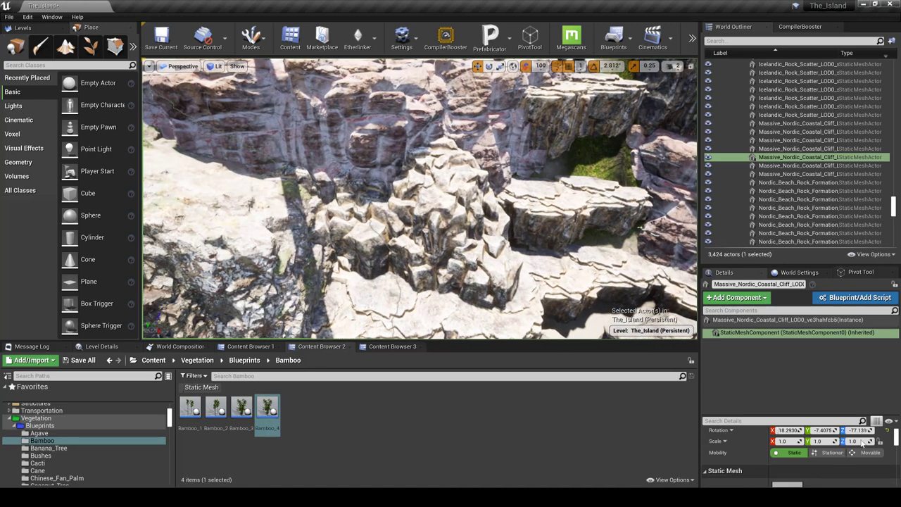
scroll(761, 443, up, 2)
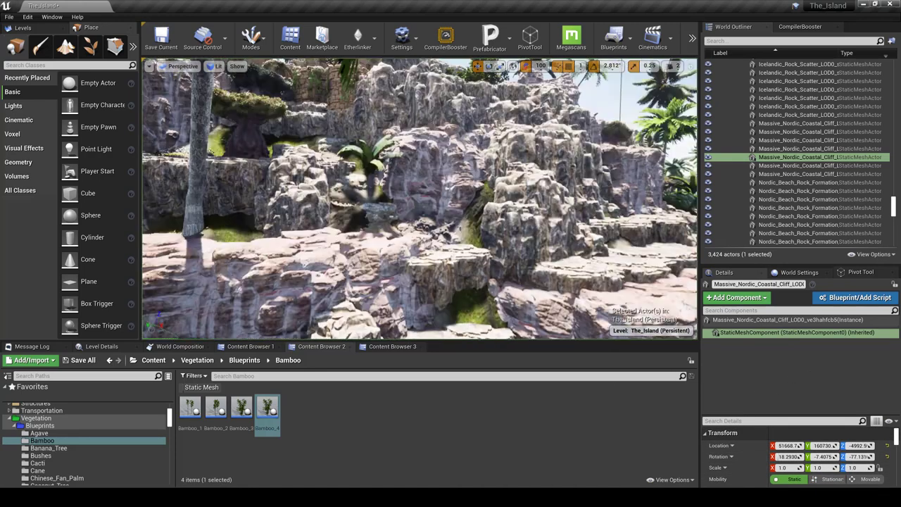
key(F11)
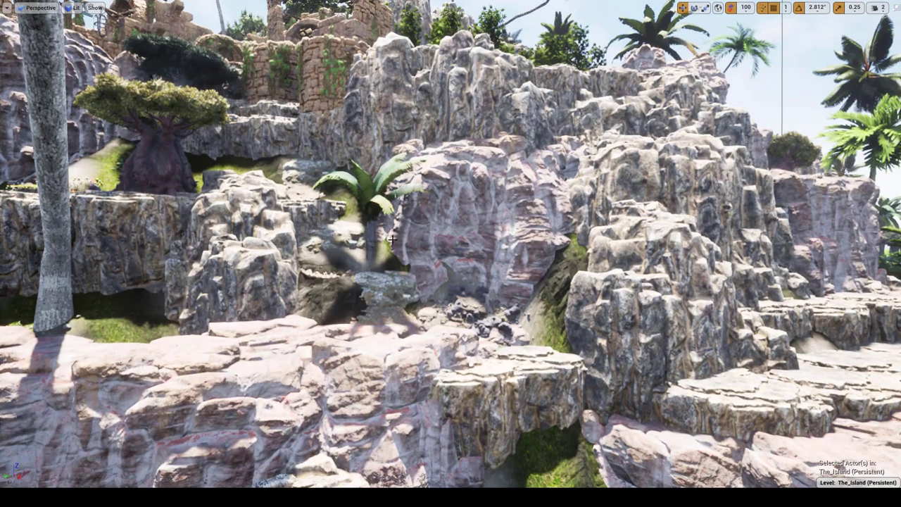
Step: Examine the cliffs with the wooden crate and the stone ruins above them
right_drag(376, 228, 257, 338)
key(s)
key(w)
right_drag(327, 243, 473, 346)
click(564, 258)
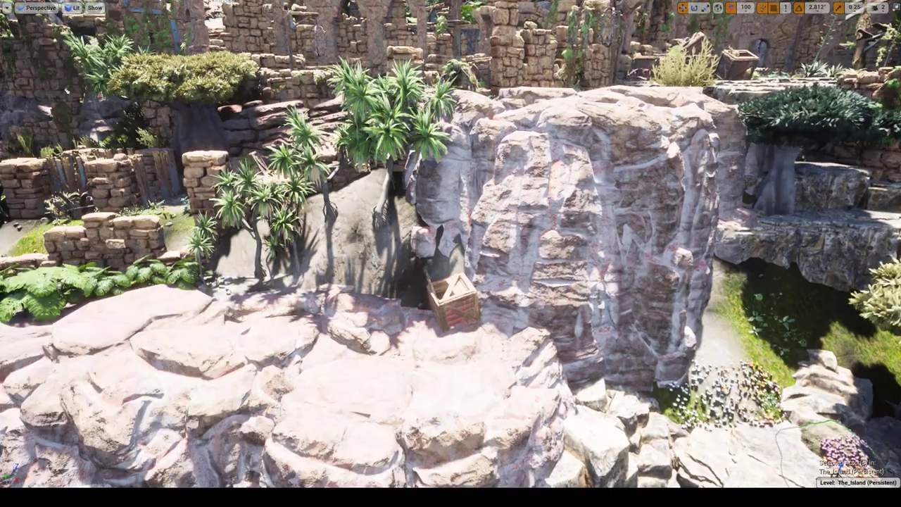
right_drag(450, 254, 380, 264)
key(w)
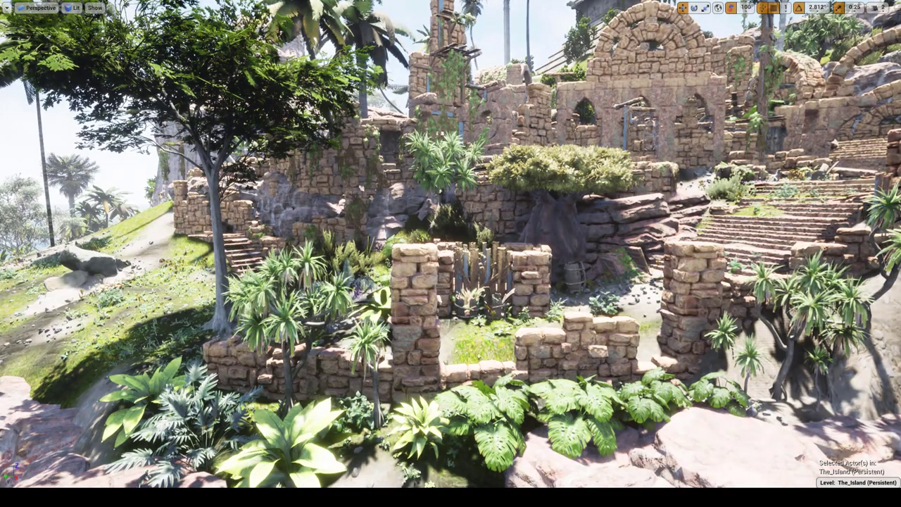
Step: Inspect the ruined walls, wooden stairs and tall tree on the grassy slope from closer by
key(w)
key(a)
key(w)
key(a)
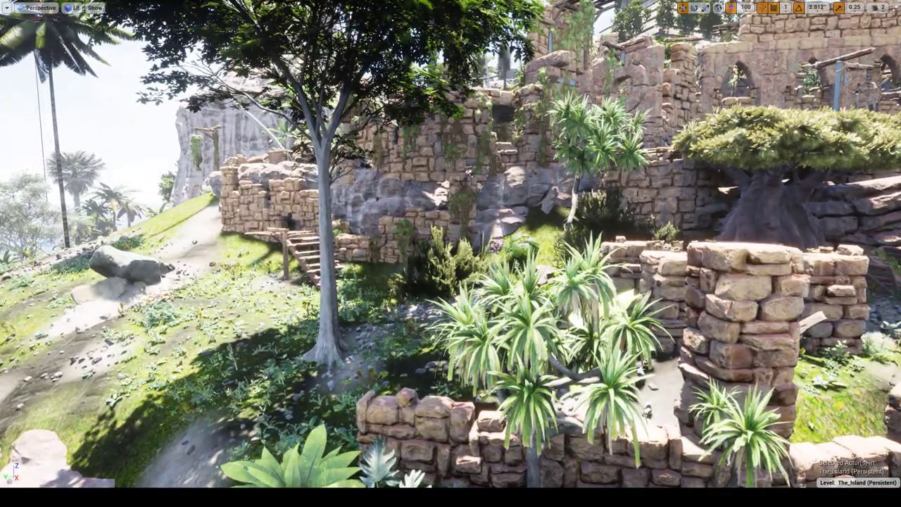
key(a)
key(w)
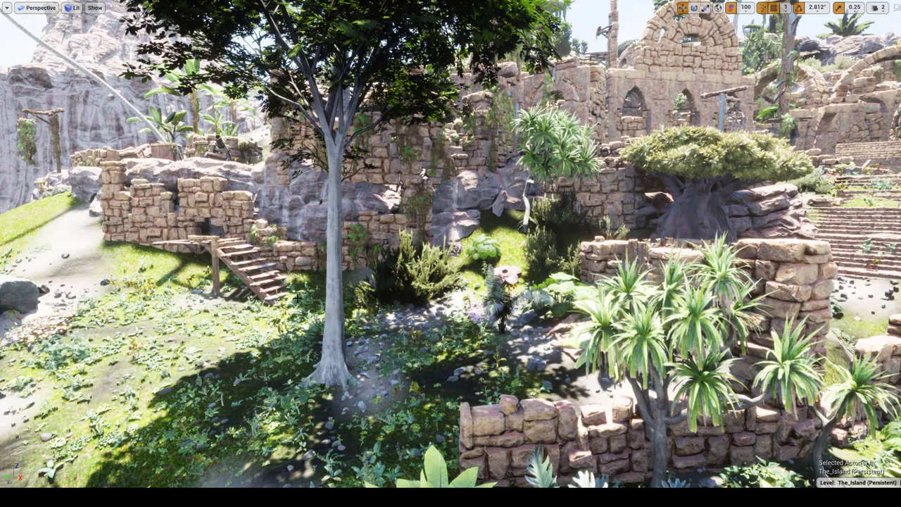
Step: Move in close to the giant pink flower and the purple flower patch beside the wooden fence
right_drag(291, 312, 342, 334)
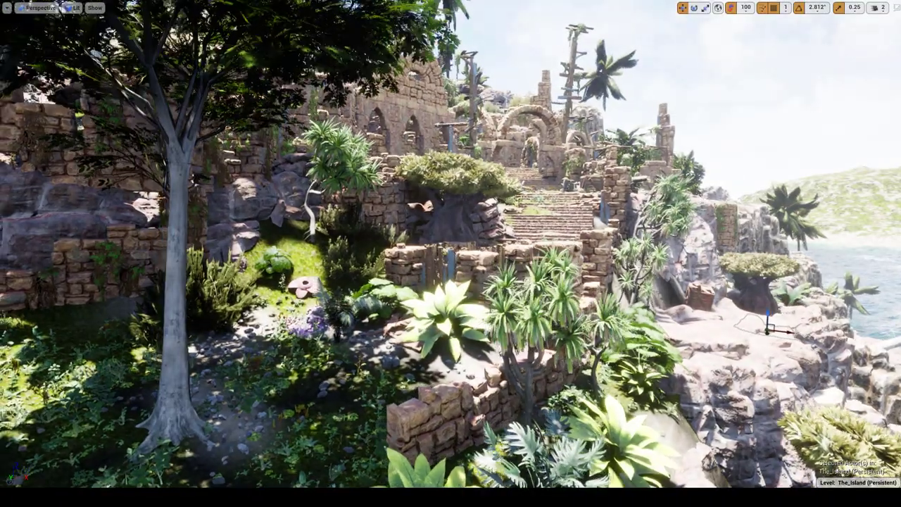
key(w)
right_drag(450, 254, 454, 292)
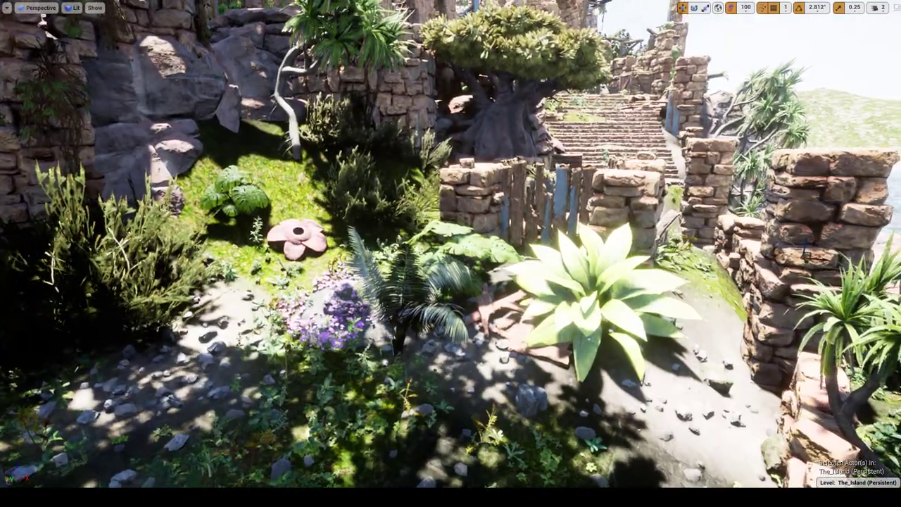
key(w)
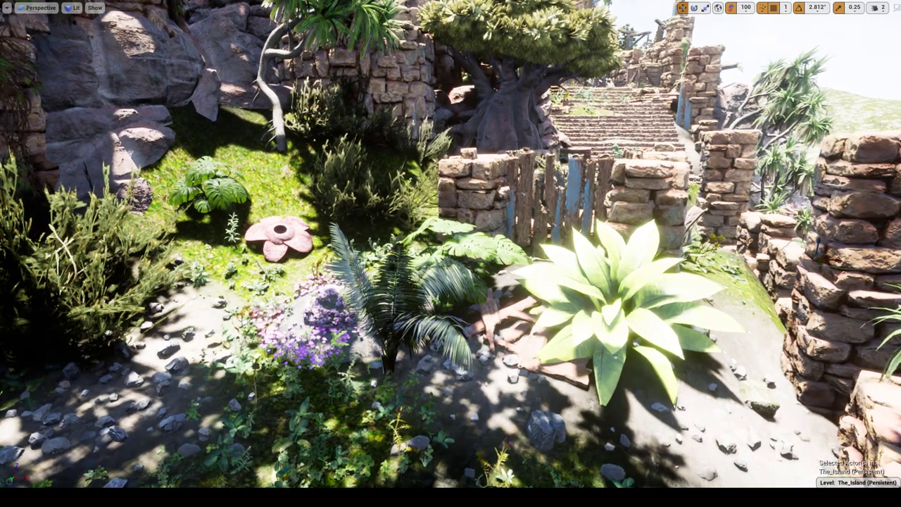
key(w)
right_drag(451, 254, 452, 271)
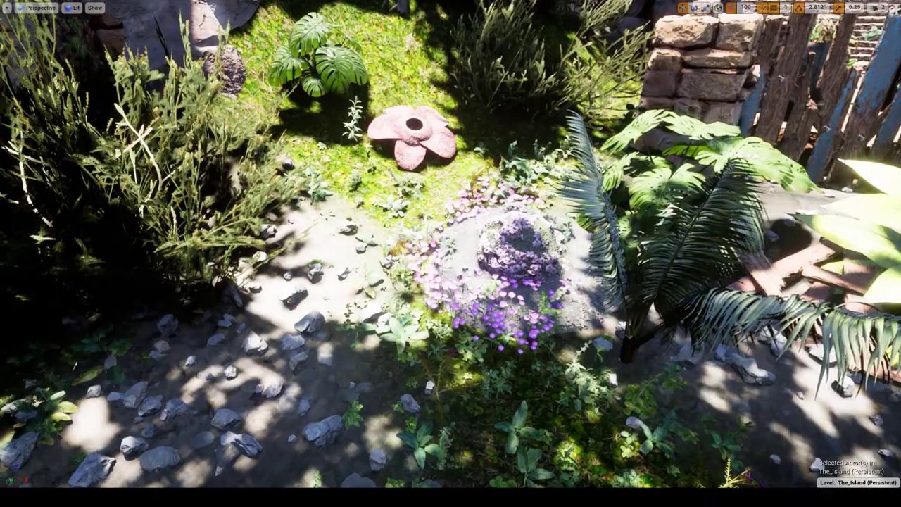
Step: Inspect the flower-covered rock and the pink and purple flowers around it from close up and from farther back
right_drag(450, 253, 478, 247)
key(w)
right_drag(581, 356, 581, 356)
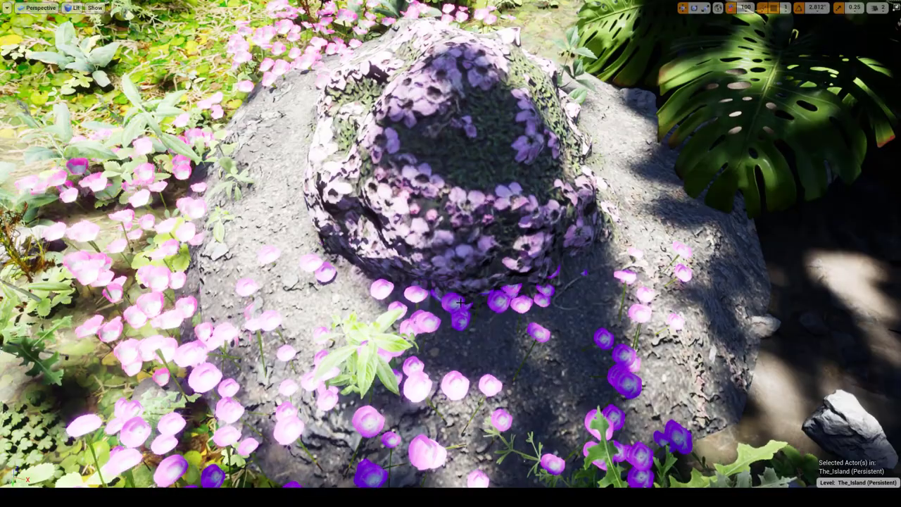
key(s)
right_drag(461, 302, 444, 375)
key(s)
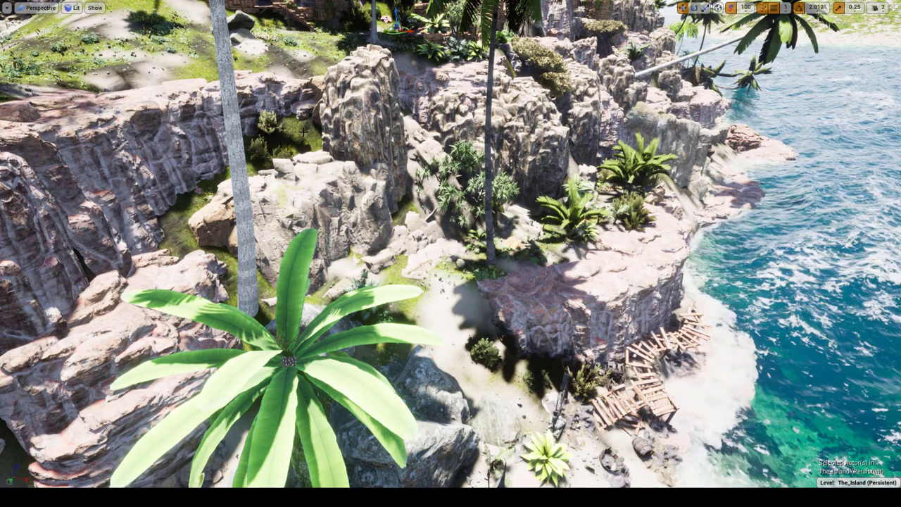
Step: Look from the coastal cliffs out to sea, selecting the red sailing ship and the water in front of it
right_drag(299, 221, 297, 207)
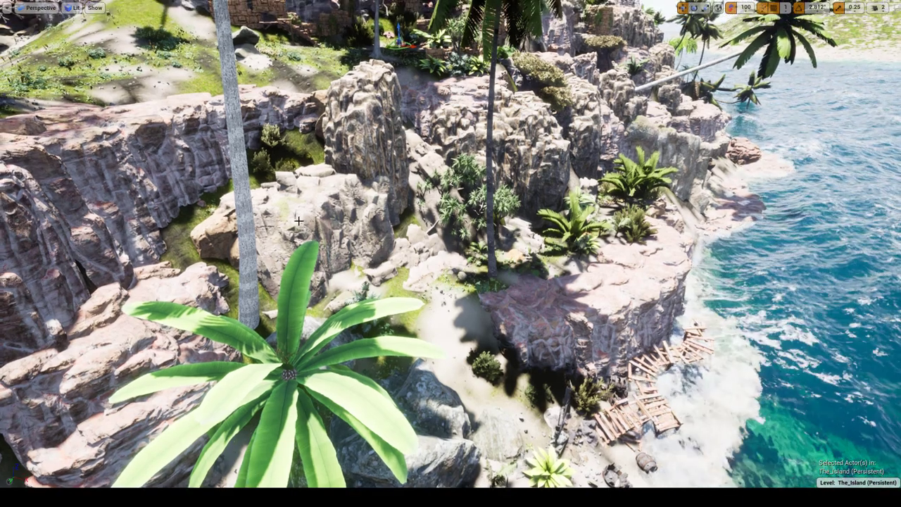
right_drag(493, 323, 533, 415)
right_drag(336, 296, 644, 106)
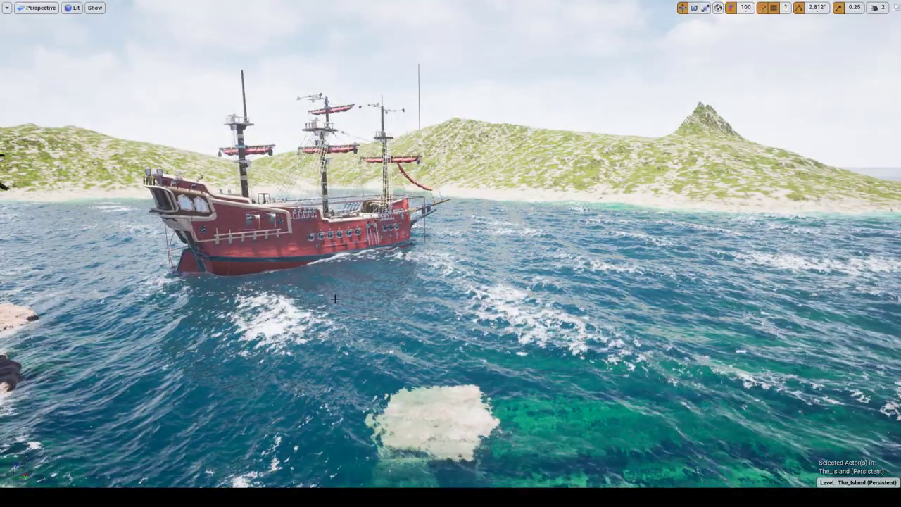
click(272, 246)
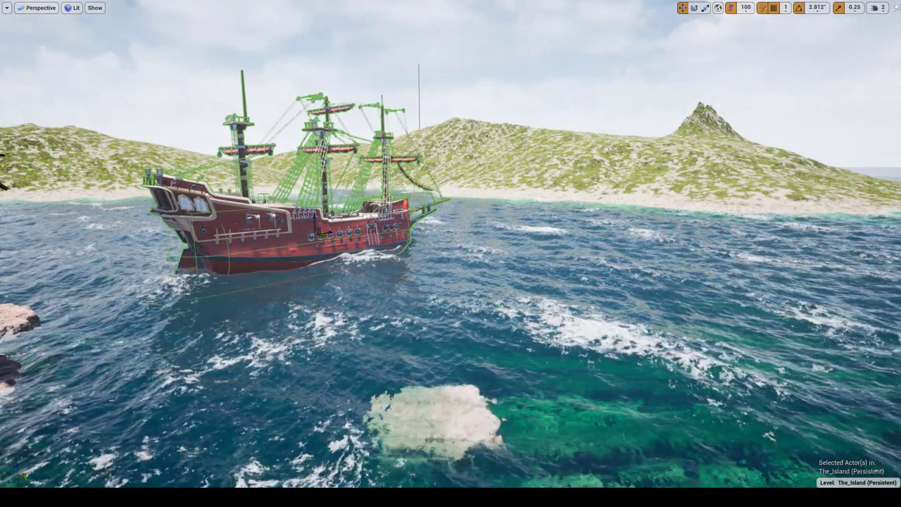
right_drag(272, 245, 160, 242)
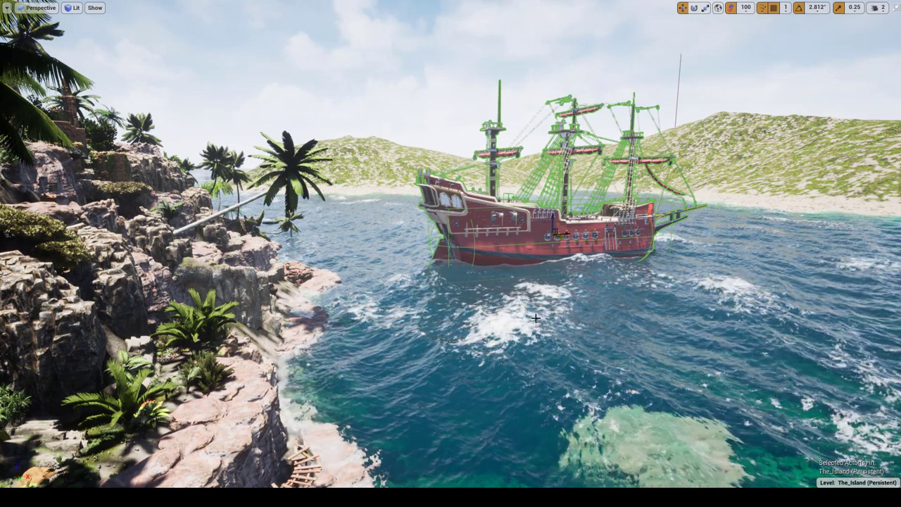
click(534, 319)
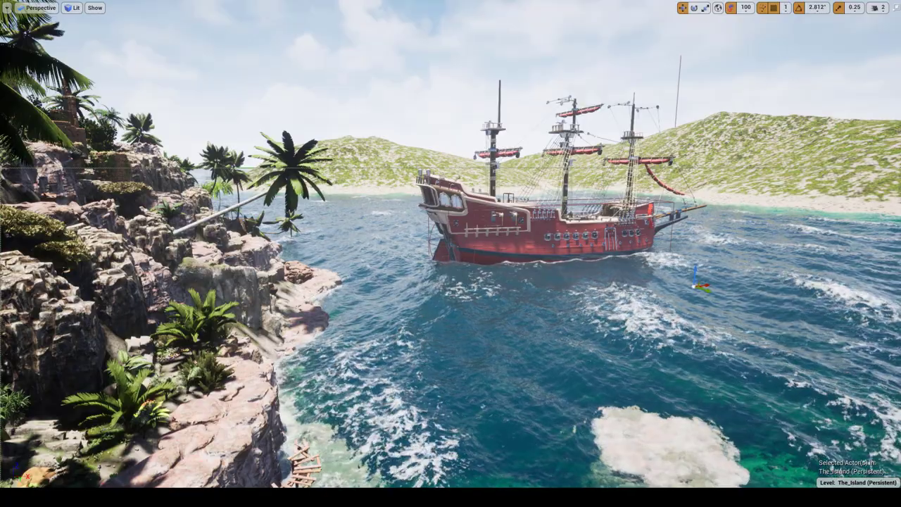
Step: Examine the wooden crates and ruined walls on the cliff and select the cannon standing on the rocks
right_drag(534, 318, 404, 349)
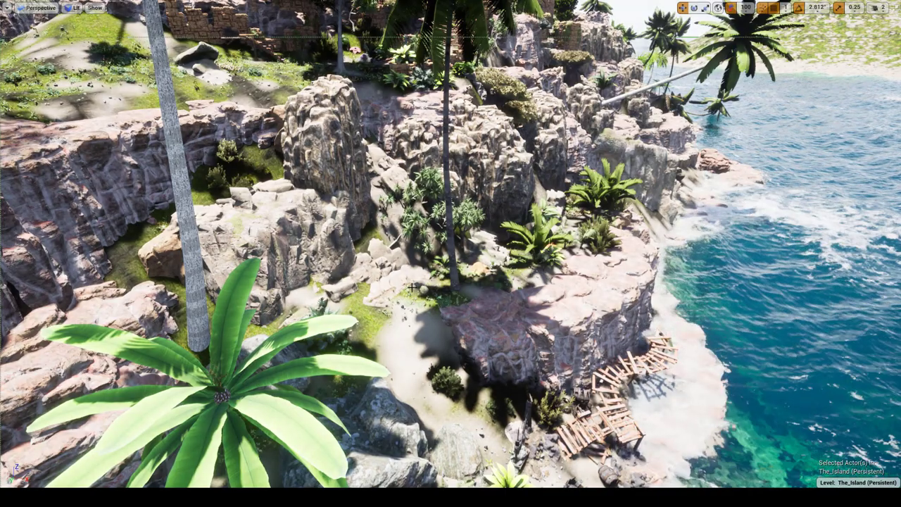
right_drag(362, 370, 337, 278)
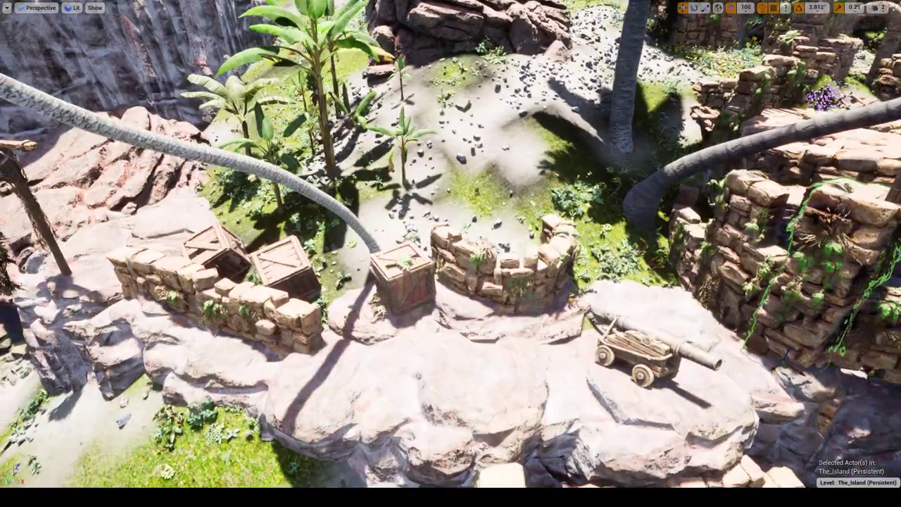
key(w)
right_drag(450, 253, 599, 197)
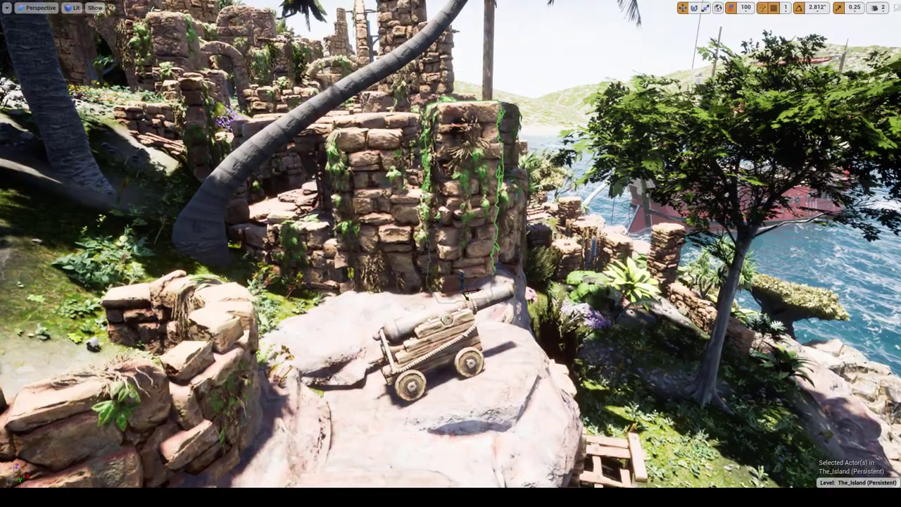
key(a)
right_drag(184, 357, 210, 430)
key(s)
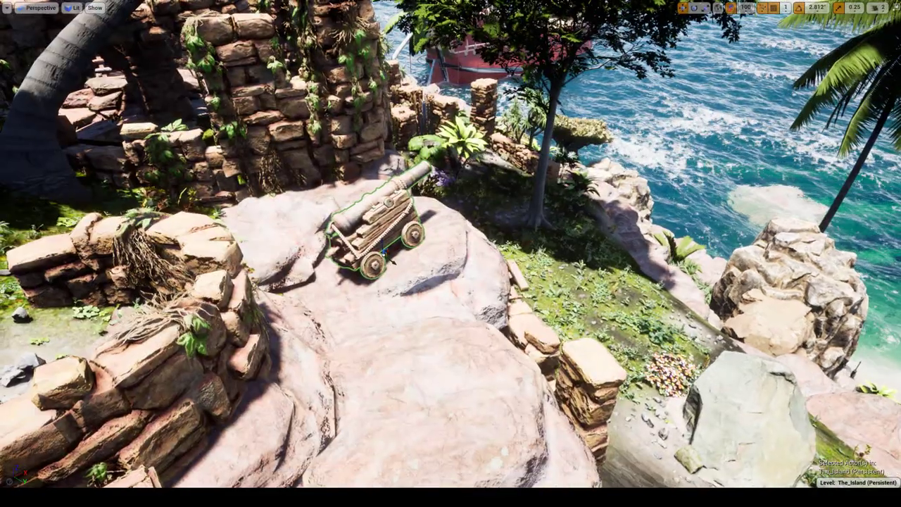
right_drag(394, 282, 451, 282)
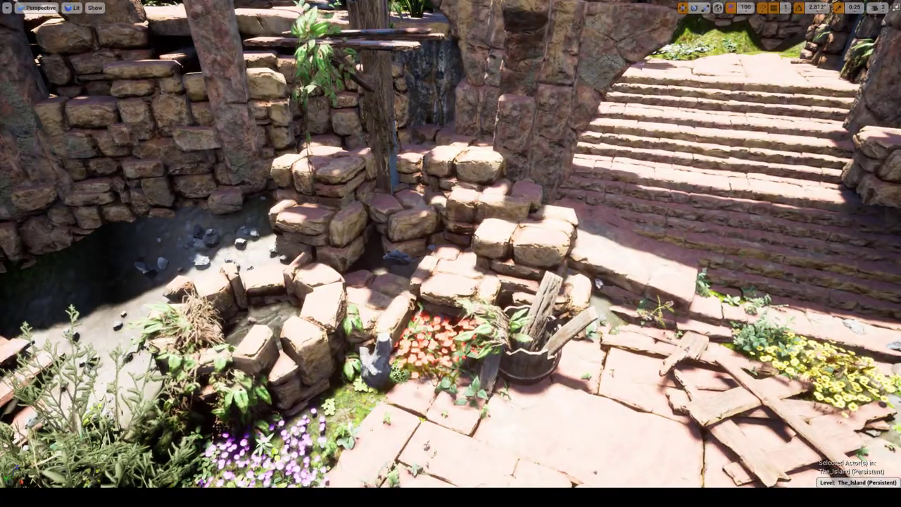
Step: Inspect the small grey stump between the red and purple flower patches and the stone blocks behind it
key(f)
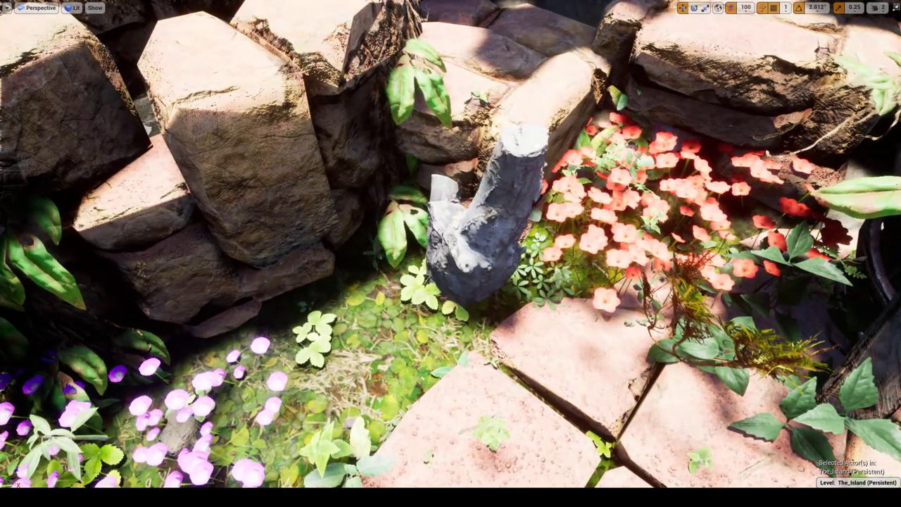
right_drag(385, 242, 355, 163)
key(s)
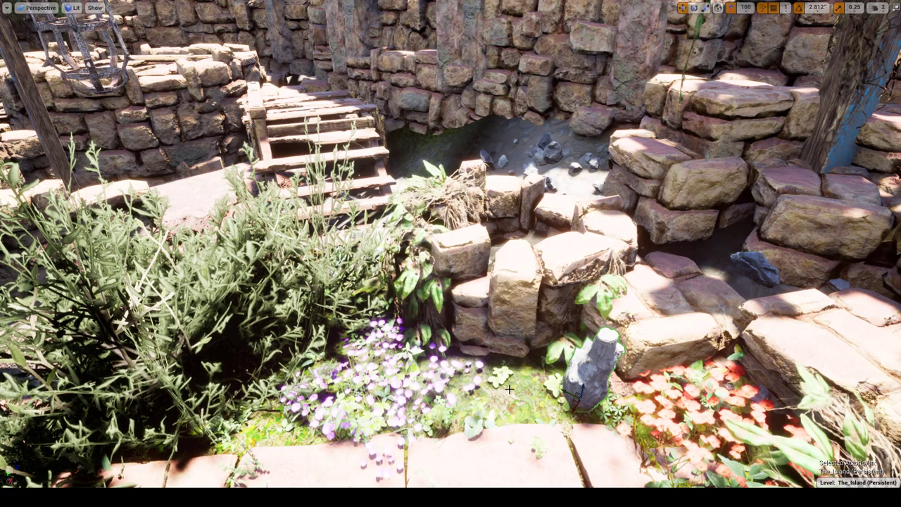
right_drag(431, 297, 435, 336)
scroll(397, 368, up, 3)
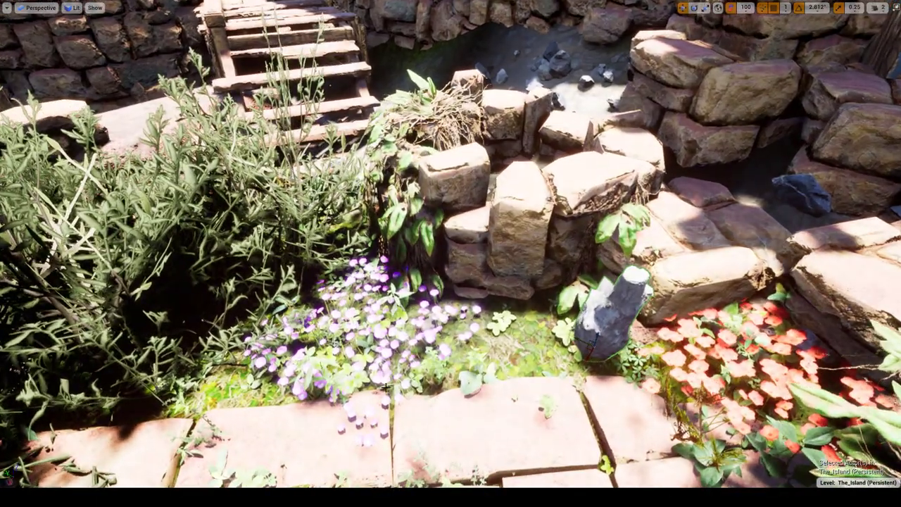
Step: Select the purple flower cluster beside the stone paving and view its surroundings in the ruins
click(398, 368)
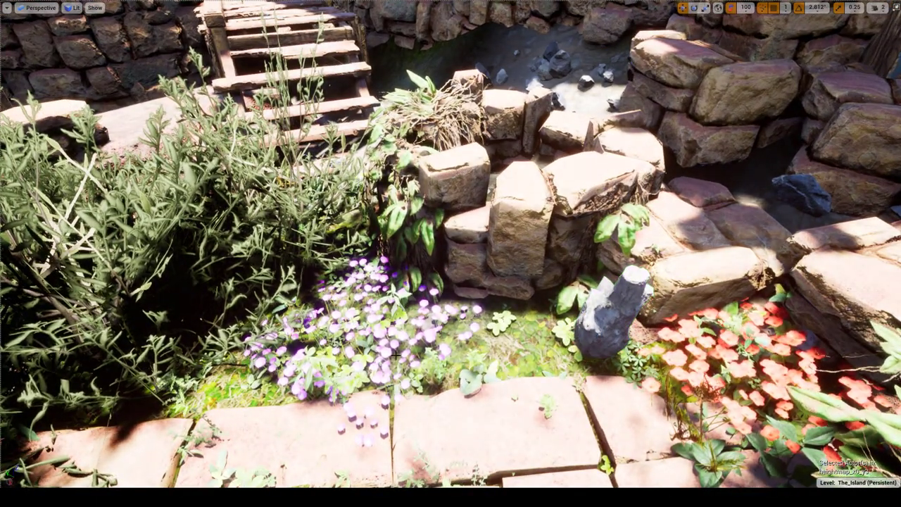
click(369, 406)
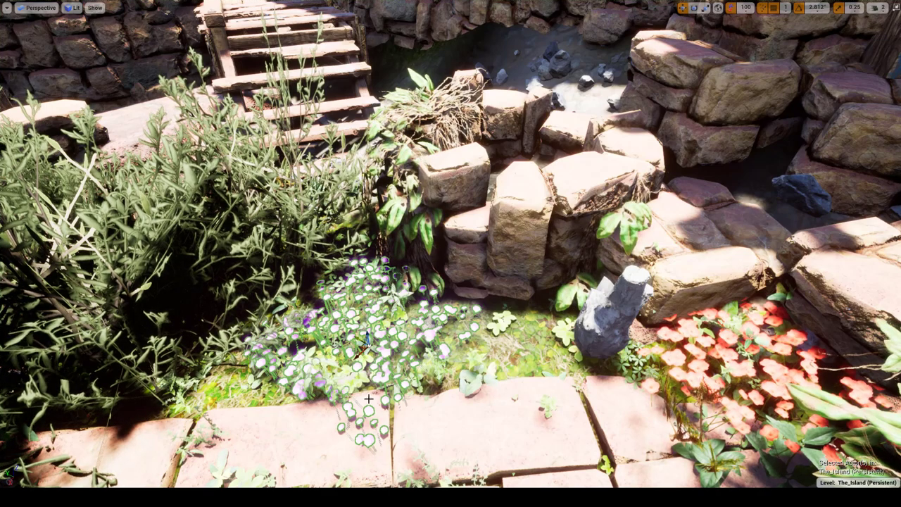
click(642, 396)
key(f)
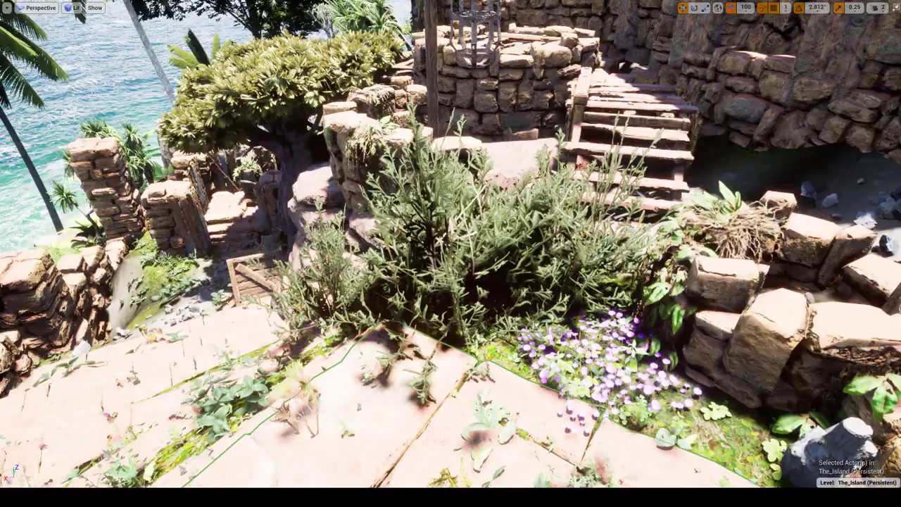
right_drag(489, 289, 531, 290)
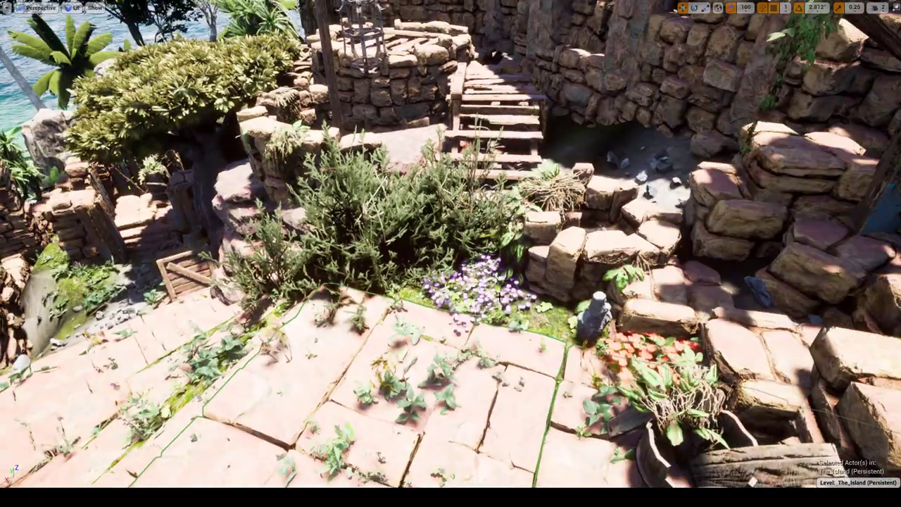
click(490, 288)
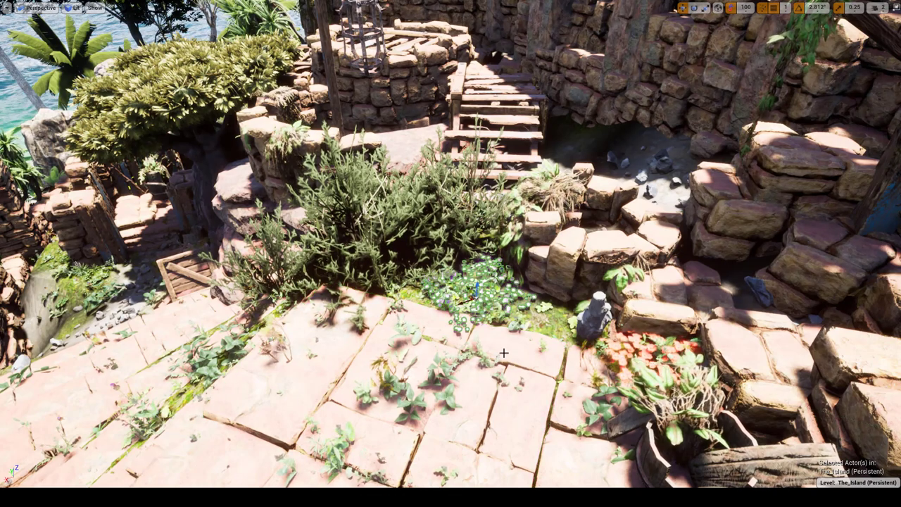
Step: Look over the arched ruin wall and stone blocks, and return the viewport from full screen to the editor layout
right_drag(621, 287, 704, 287)
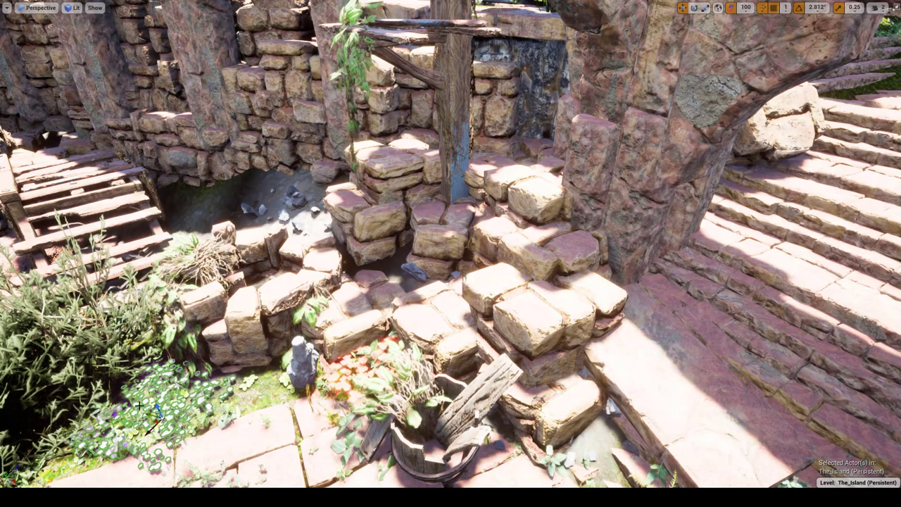
right_drag(320, 333, 310, 273)
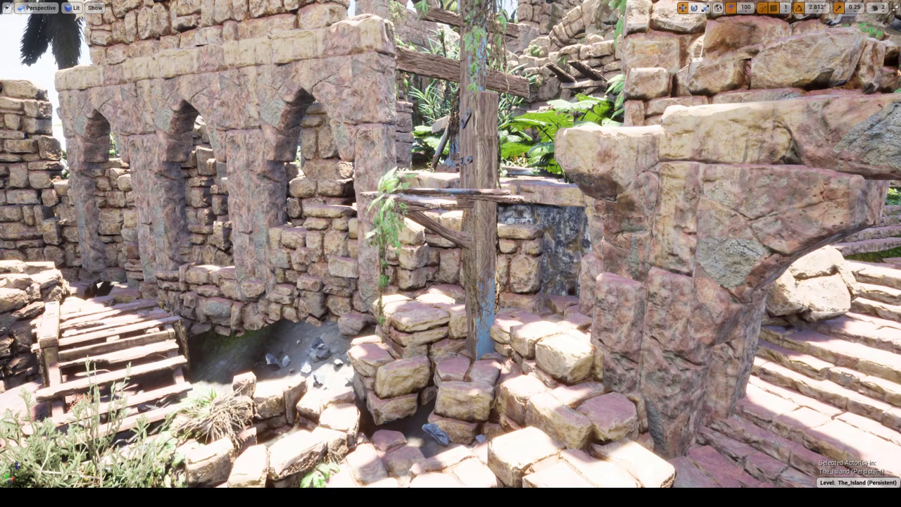
key(a)
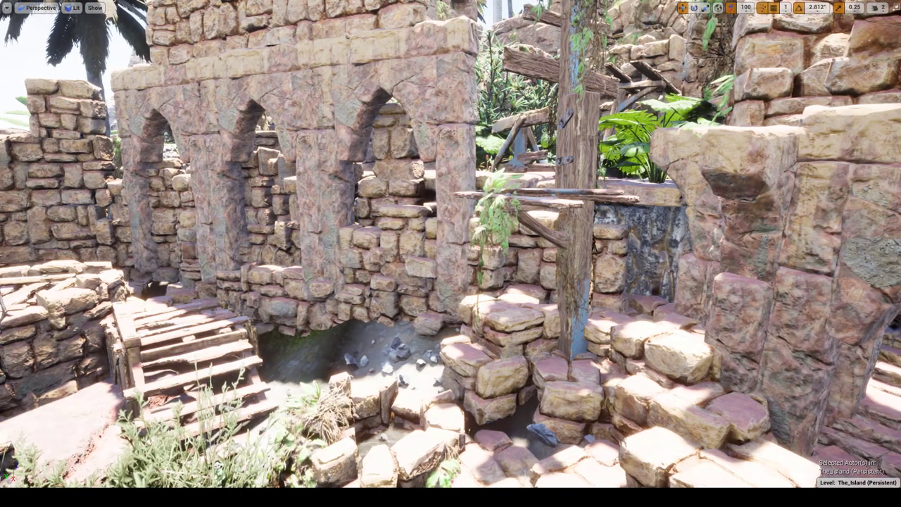
key(F11)
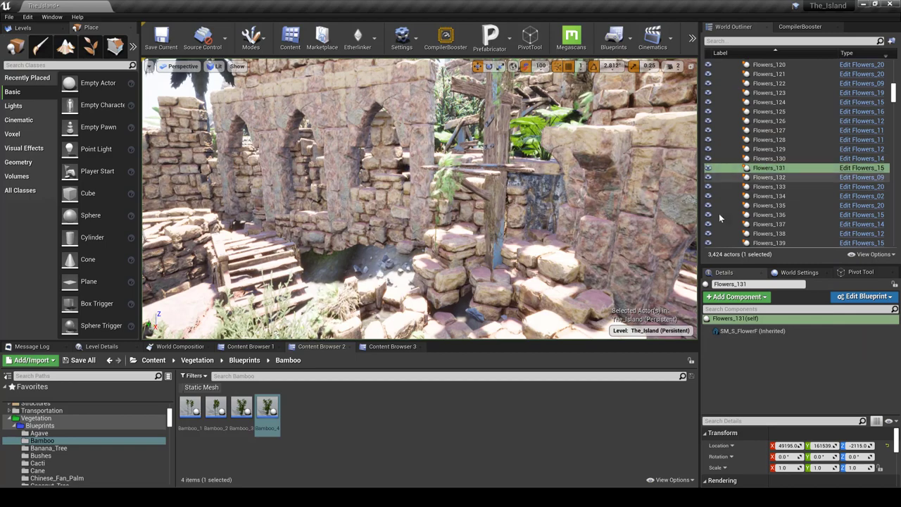
right_drag(518, 197, 507, 243)
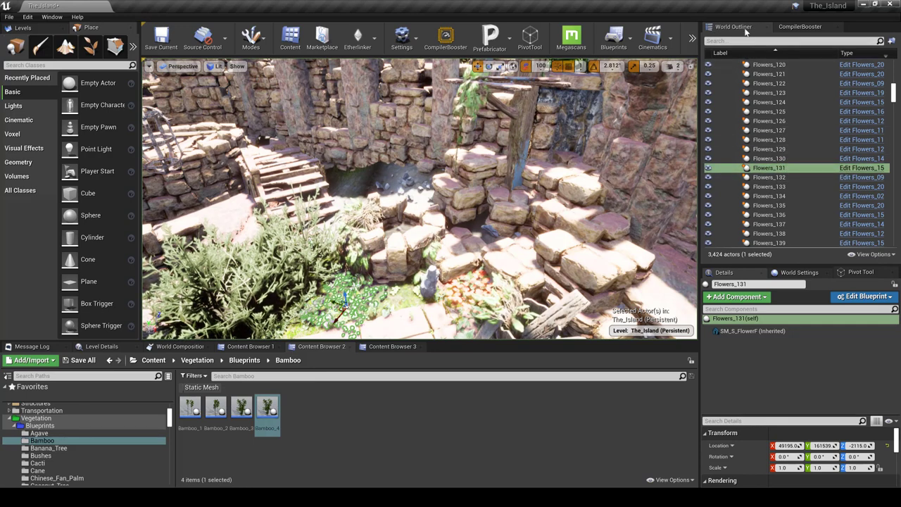
Step: Point out the bamboo blueprints in the Bamboo folder and select Bamboo_4
click(194, 422)
click(284, 416)
click(273, 420)
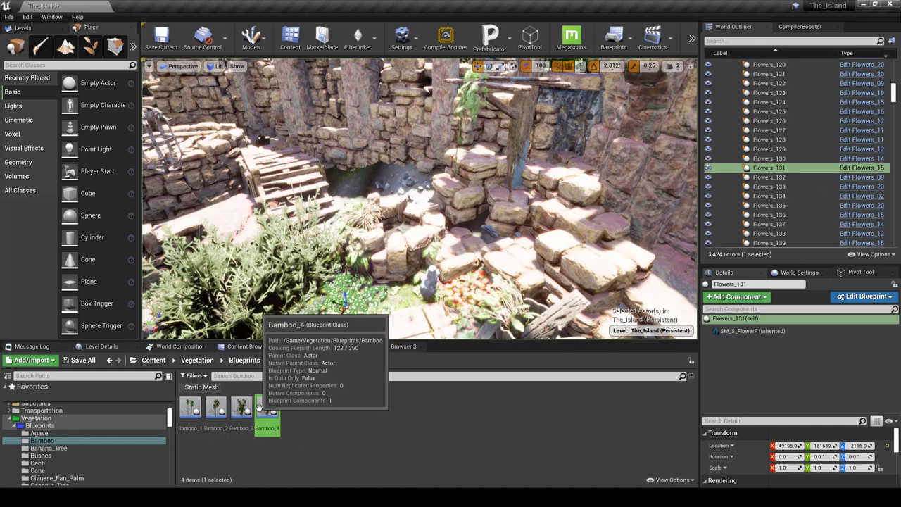
Step: Go back to the start of the level's actor list and collapse the Flowers_BP folder
scroll(793, 123, up, 20)
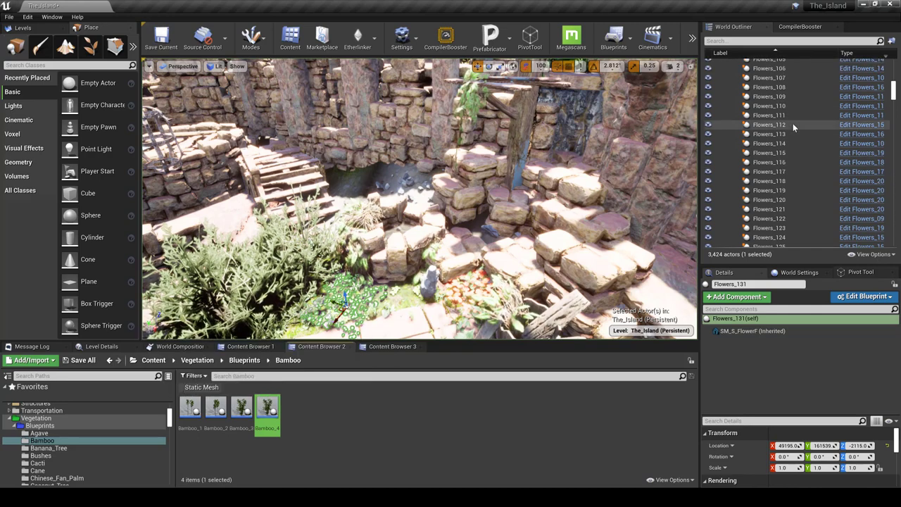
scroll(769, 130, up, 15)
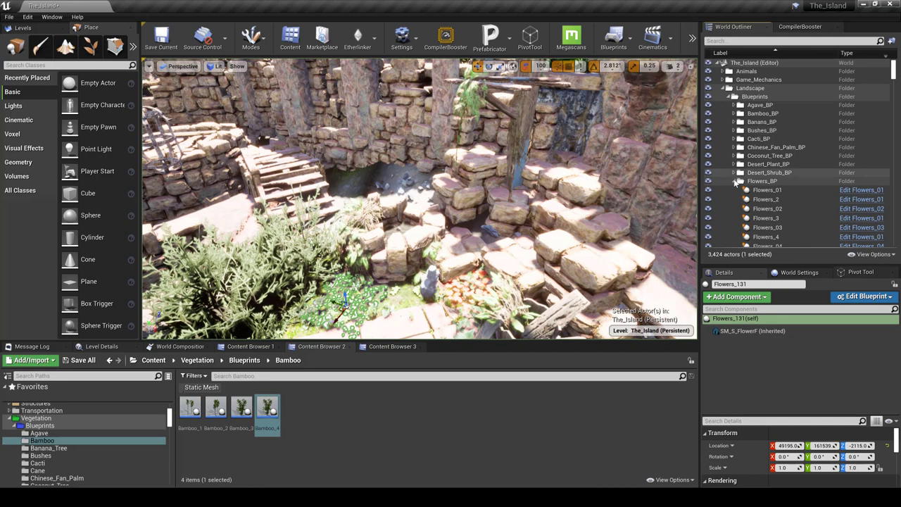
click(762, 181)
click(735, 181)
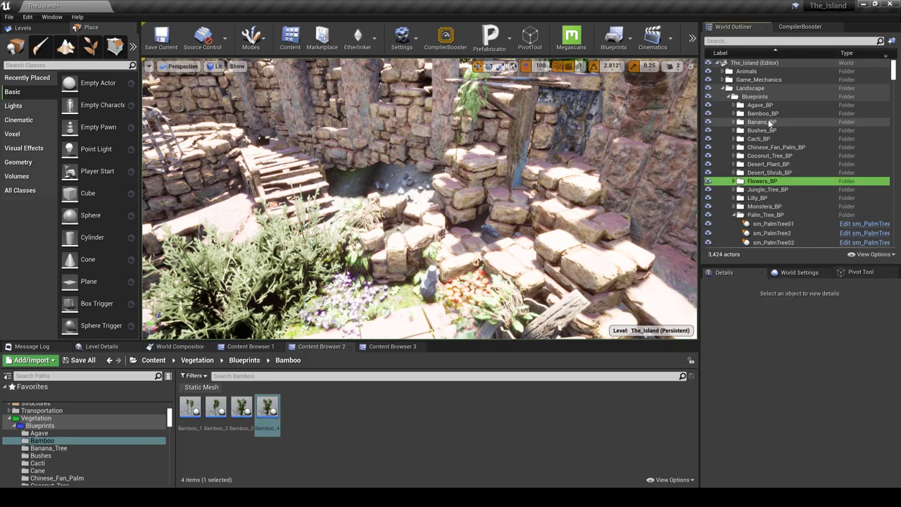
Step: Expand the Bamboo_BP folder and browse through all the bamboo actors placed in the level
click(768, 114)
click(735, 113)
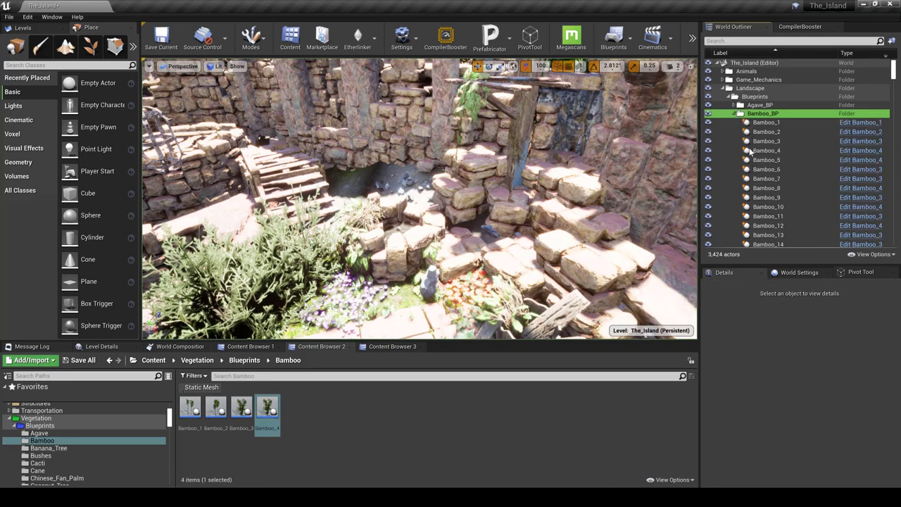
scroll(745, 190, down, 15)
scroll(745, 190, down, 20)
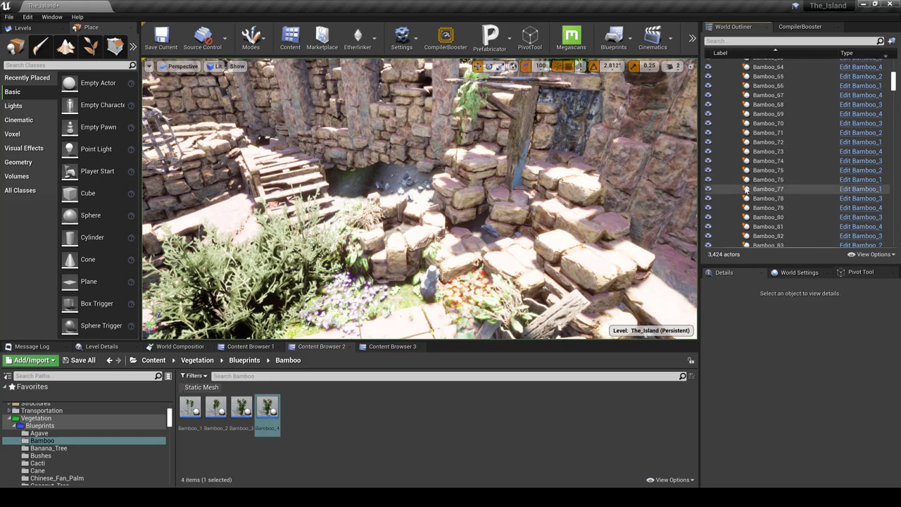
scroll(747, 189, down, 5)
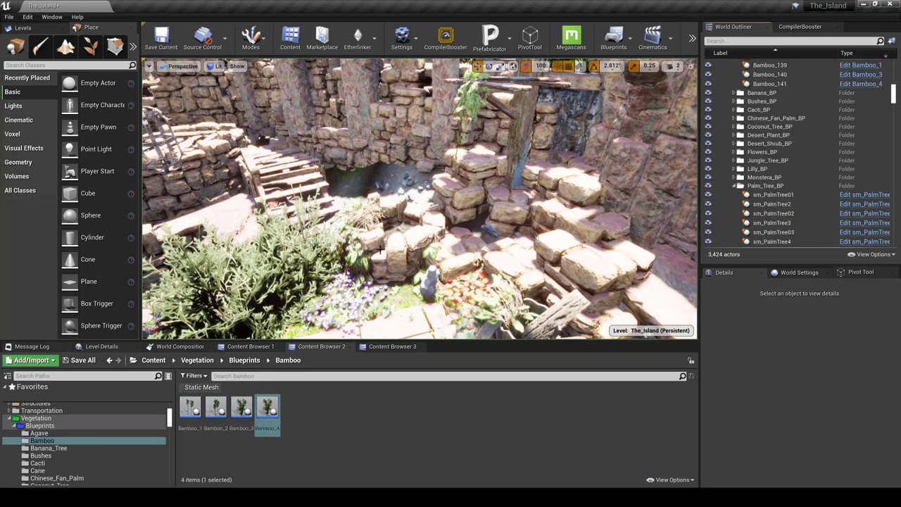
Step: Show the viewport in full screen and look at the stone archway above the wide stairs
right_drag(383, 255, 430, 197)
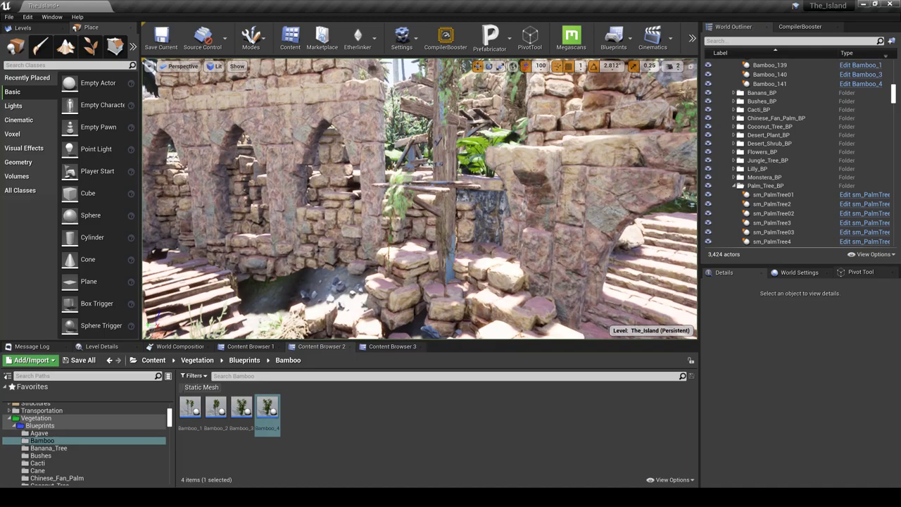
key(F11)
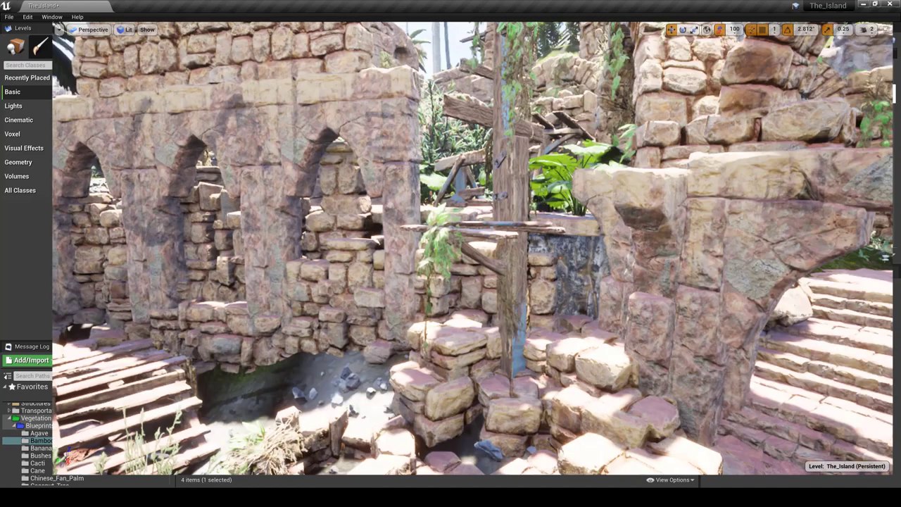
right_drag(430, 197, 549, 215)
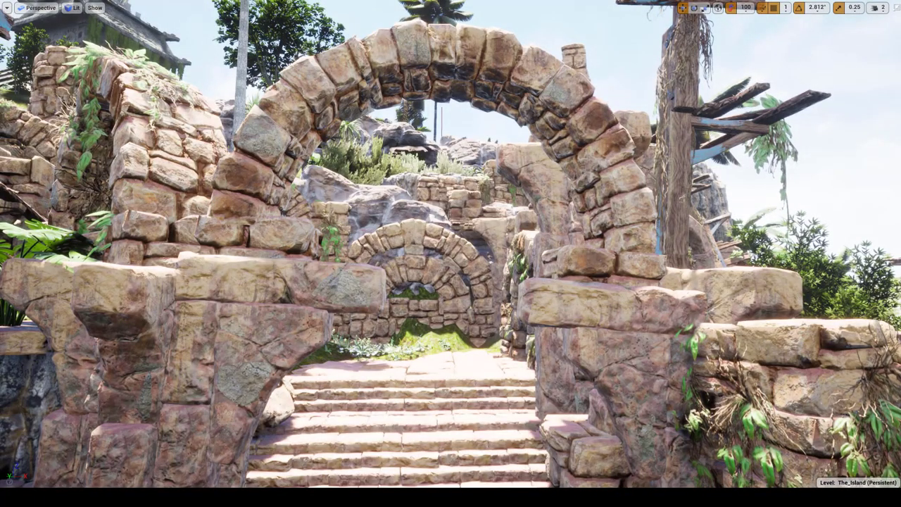
Step: Look through the ruins beyond the wide stairs, examining the arches, vine-covered walls and the bamboo passage
key(w)
key(w)
right_drag(451, 254, 412, 255)
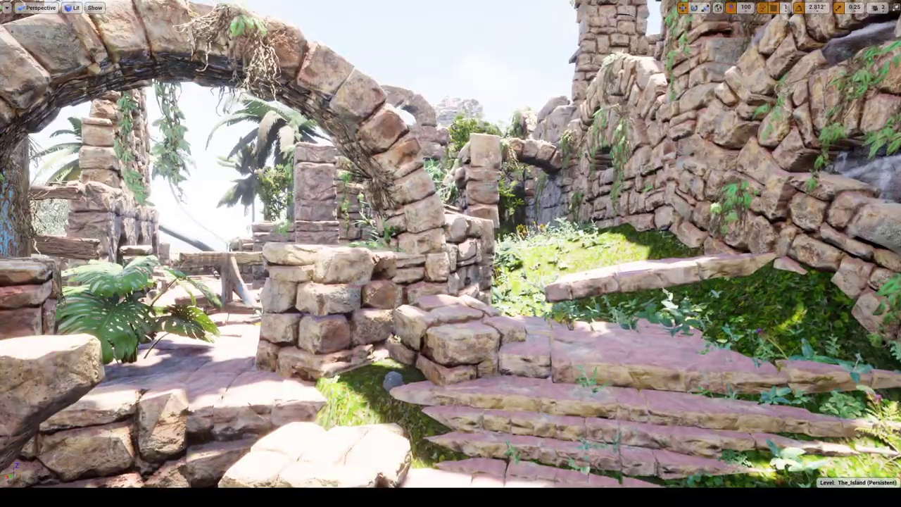
key(w)
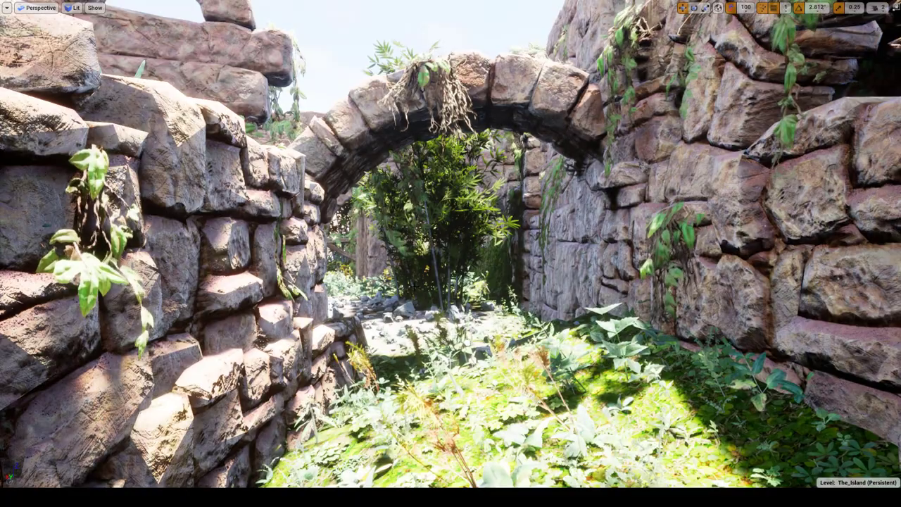
right_drag(487, 277, 594, 119)
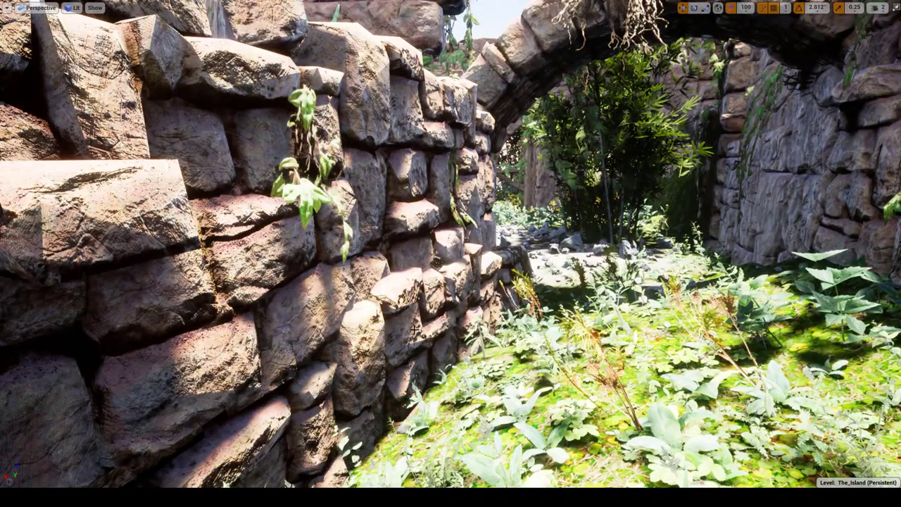
click(416, 330)
right_drag(416, 332, 497, 244)
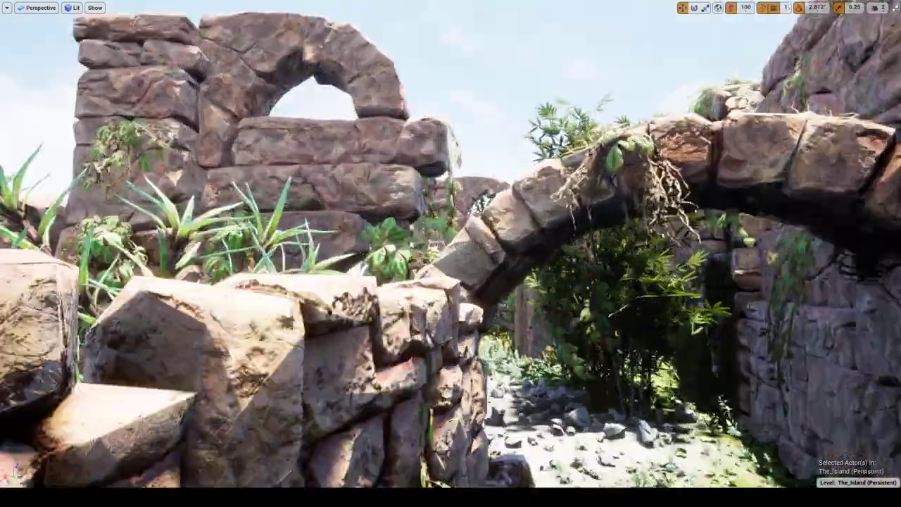
right_drag(451, 253, 557, 255)
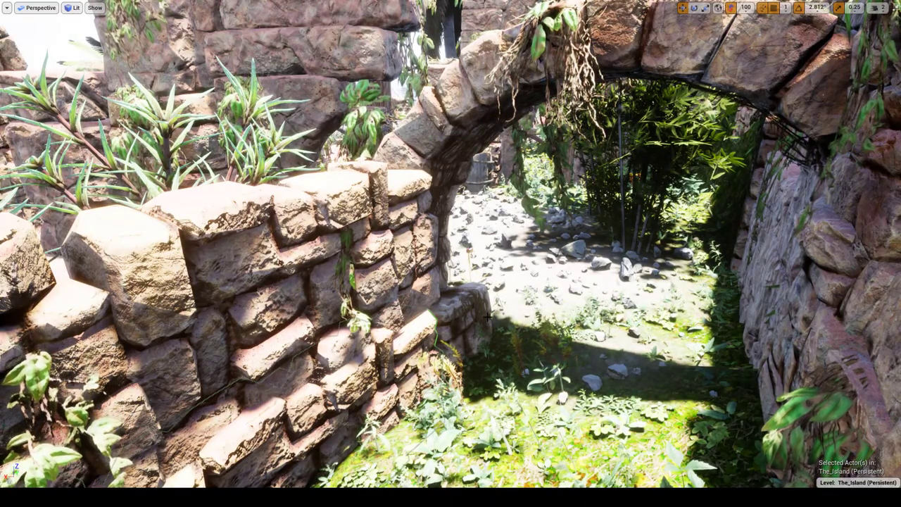
key(s)
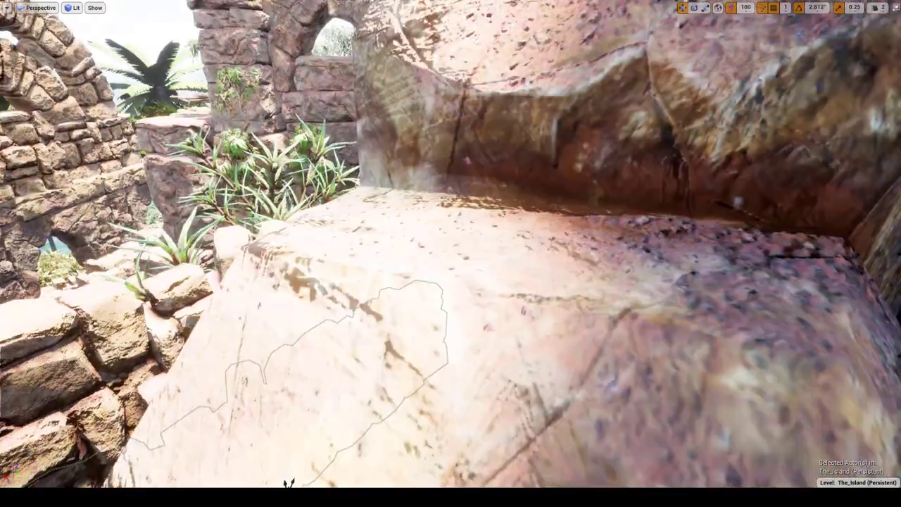
Step: Tour the island from the cliffside ruins and pirate ship to the stepped temple and the flower-covered slope around the bare tree
key(w)
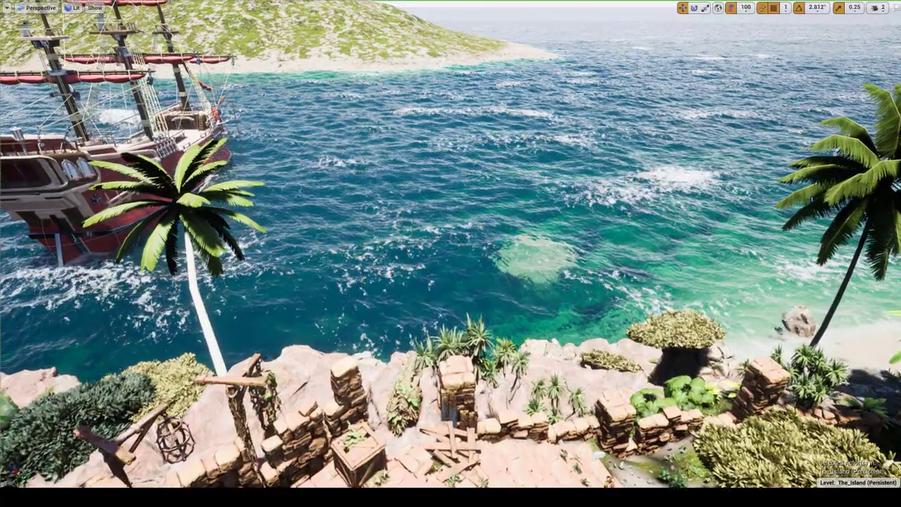
right_drag(450, 254, 450, 302)
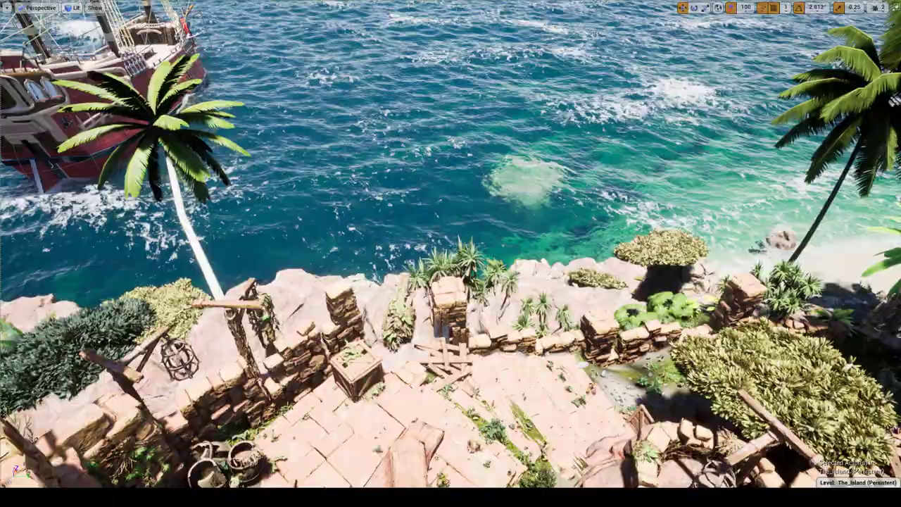
key(s)
right_drag(450, 254, 320, 233)
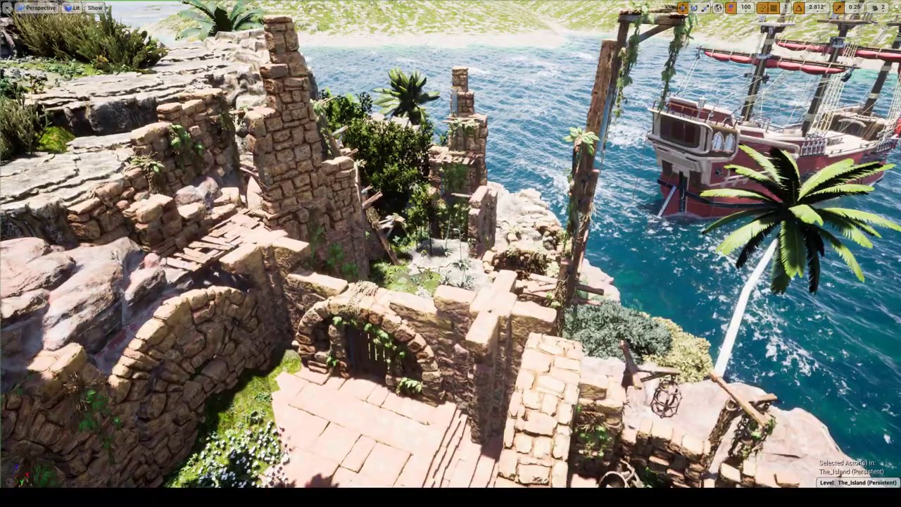
right_drag(450, 253, 511, 278)
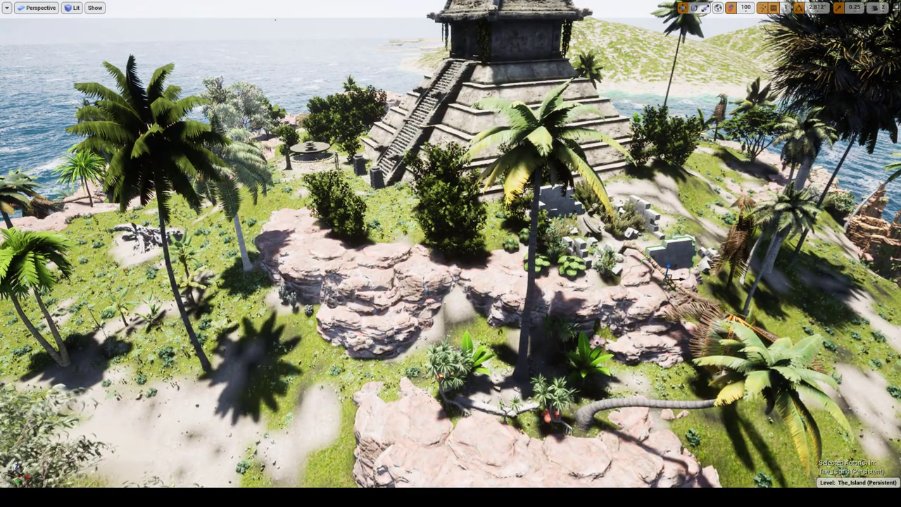
key(w)
key(a)
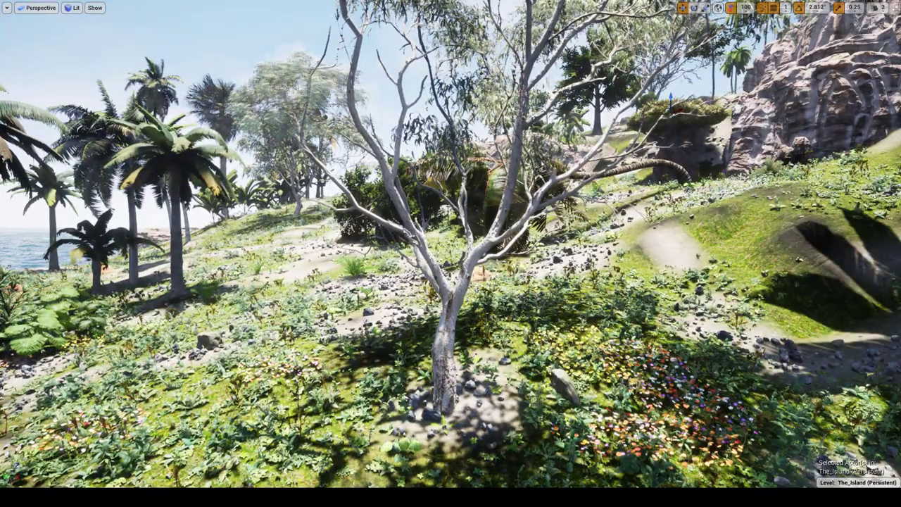
right_drag(498, 375, 436, 397)
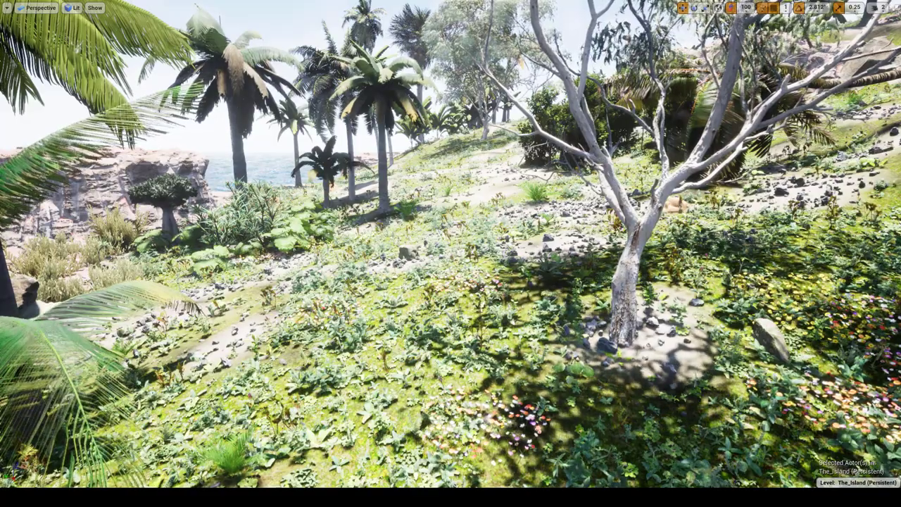
right_drag(451, 352, 491, 290)
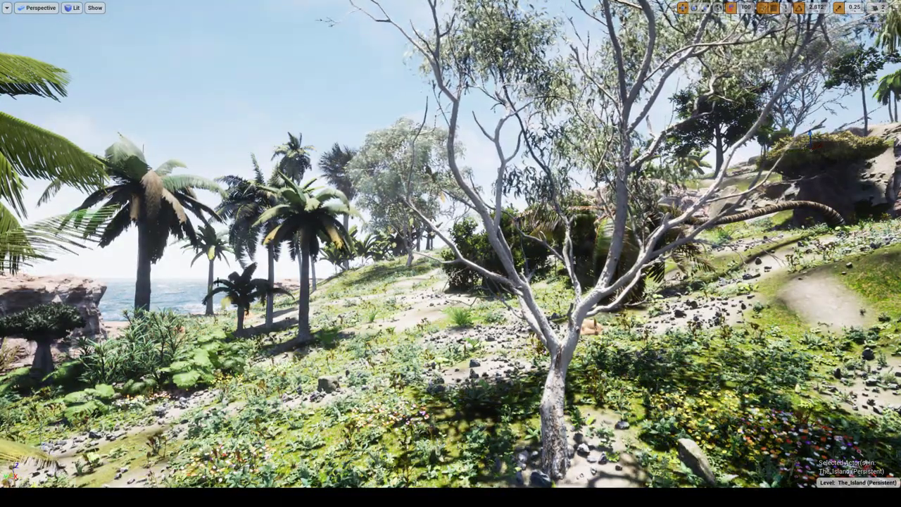
right_drag(451, 253, 483, 285)
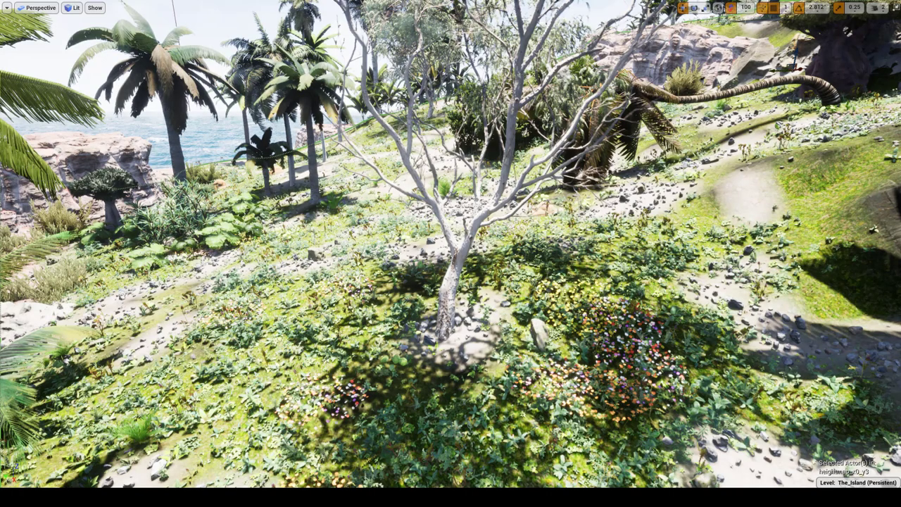
right_drag(451, 254, 633, 258)
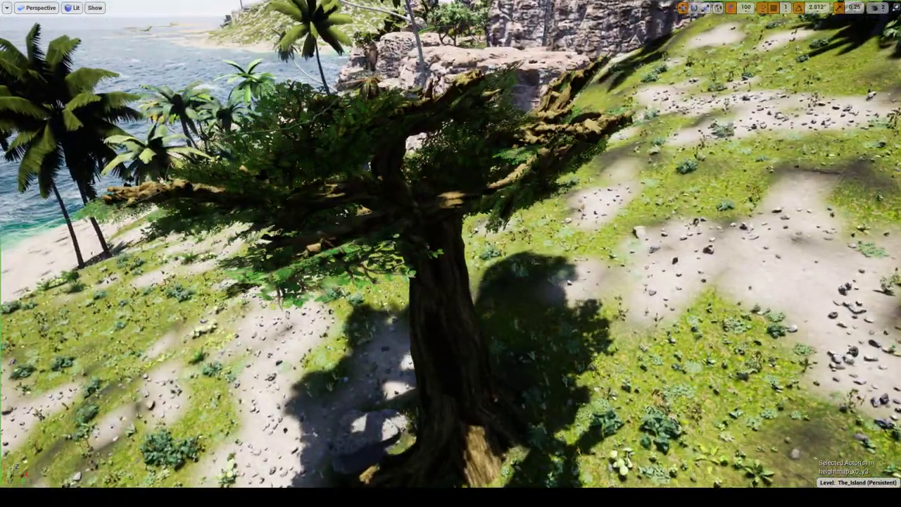
Step: Select the large desert tree, leave the full-screen viewport and select its large_tree_w_roots_a component
click(478, 292)
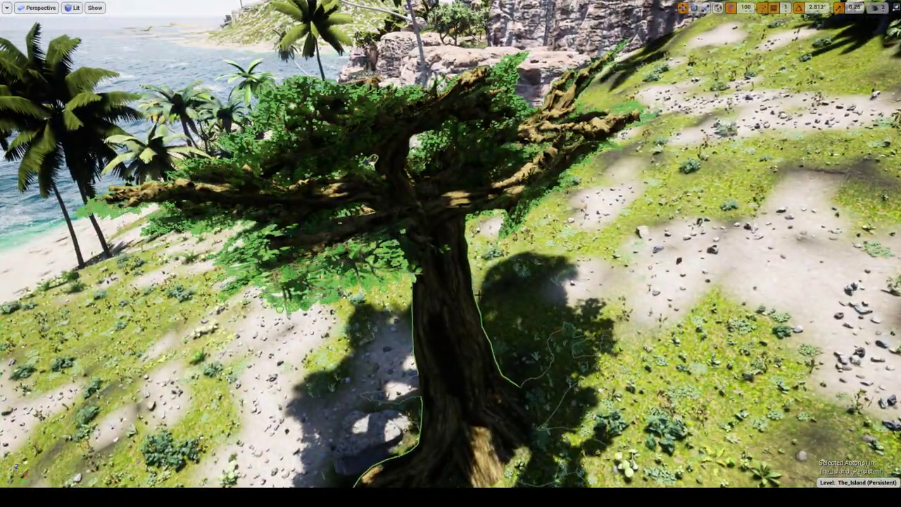
key(F11)
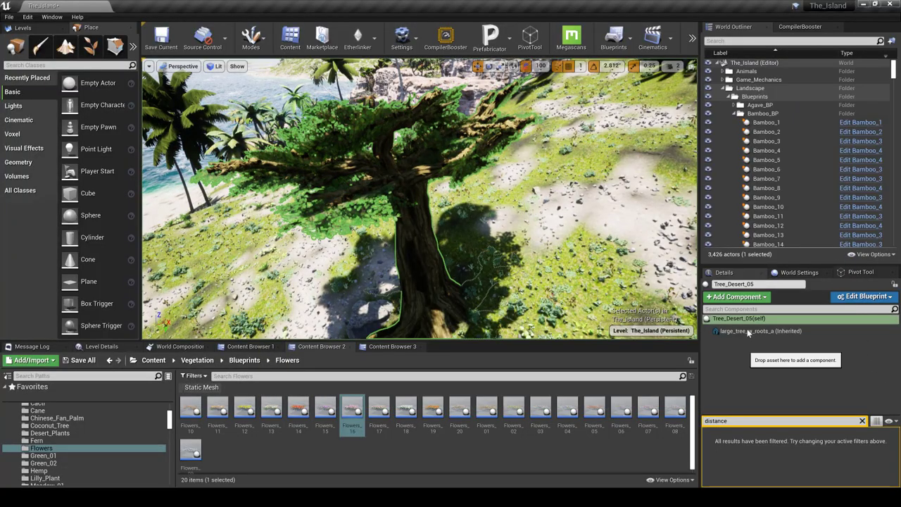
click(748, 330)
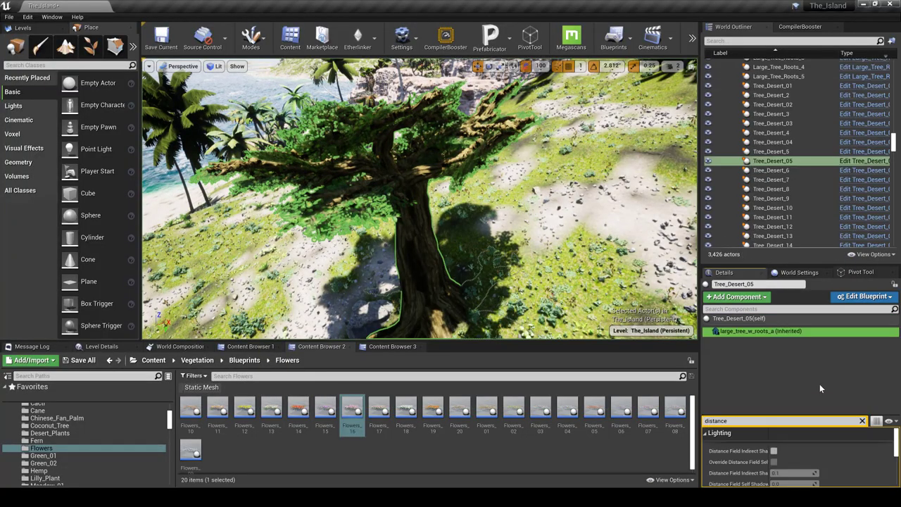
Step: Filter the component's details by "distance" and find the Affect Distance Field Lighting option
double_click(751, 420)
text(distasnce)
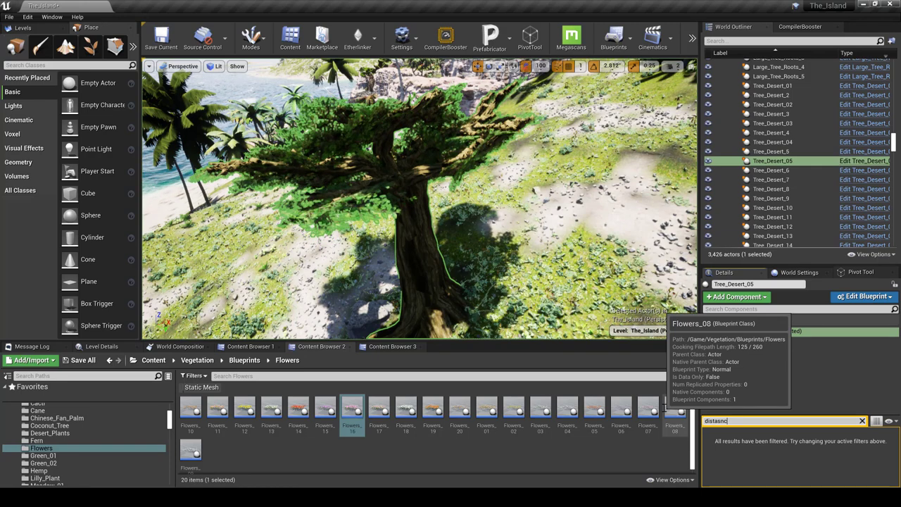
key(BackSpace)
key(BackSpace)
key(BackSpace)
key(BackSpace)
key(BackSpace)
text(ance)
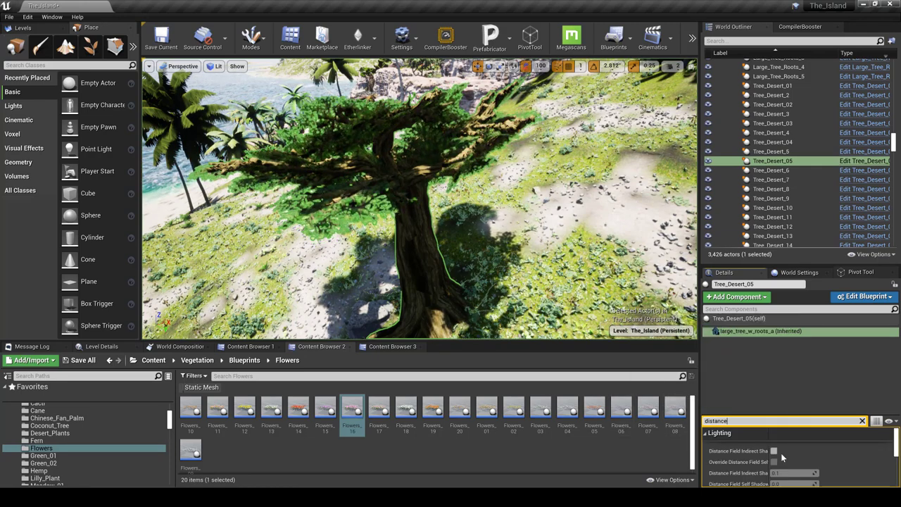
scroll(781, 453, down, 3)
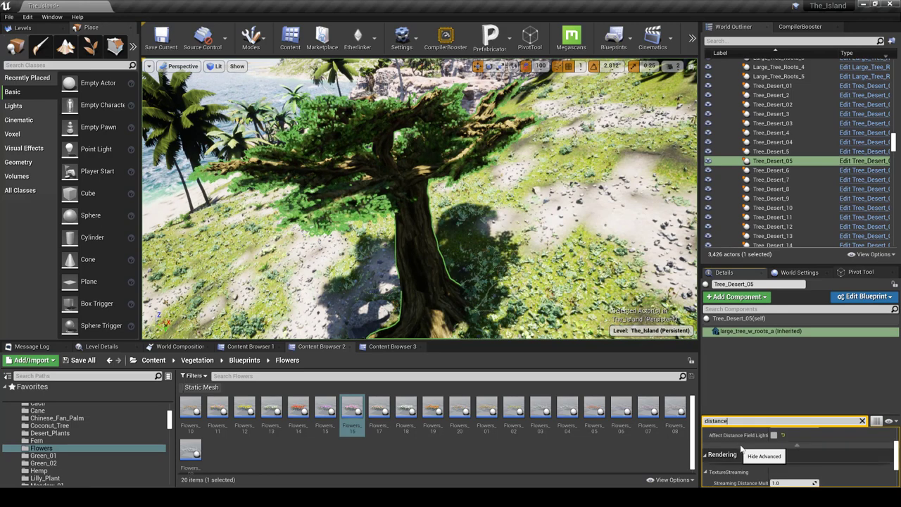
scroll(771, 451, up, 1)
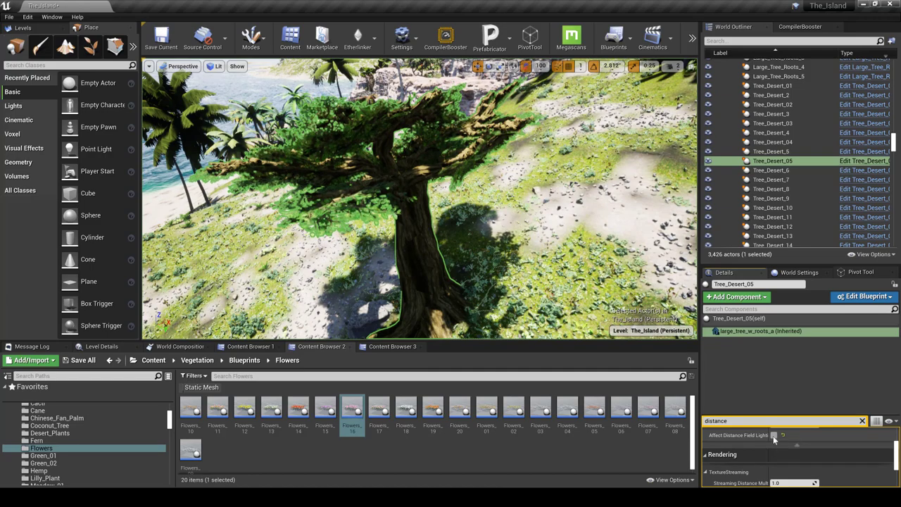
Step: Compare the tree trunk's shading with Affect Distance Field Lighting on and off, ending with the option disabled
click(774, 436)
key(w)
right_drag(420, 199, 420, 230)
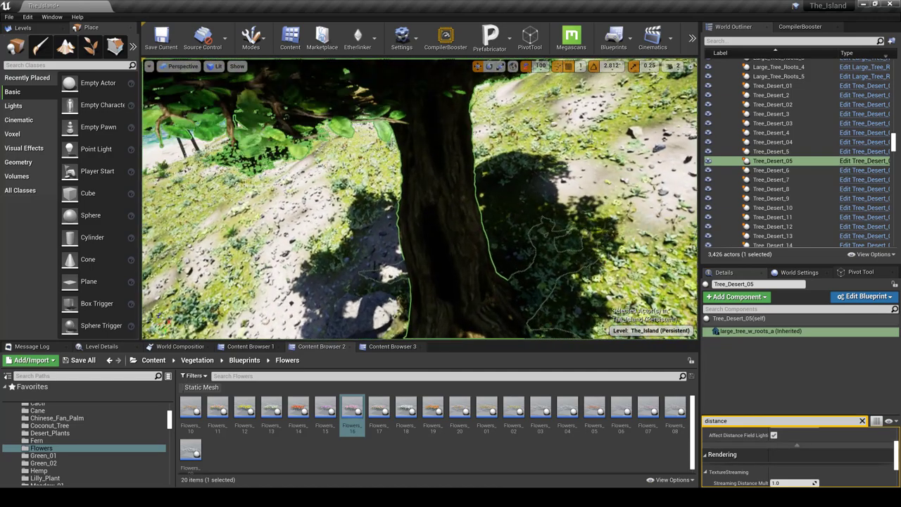
click(776, 437)
click(775, 438)
click(774, 436)
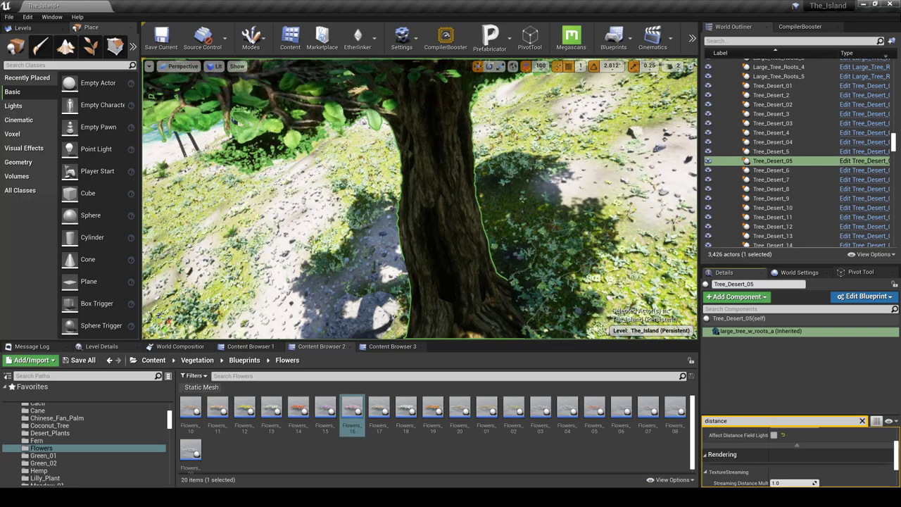
Step: Select the round mossy rock on the ground near the tree and focus the view on it
key(s)
right_drag(420, 211, 523, 236)
key(w)
key(s)
key(w)
key(s)
key(w)
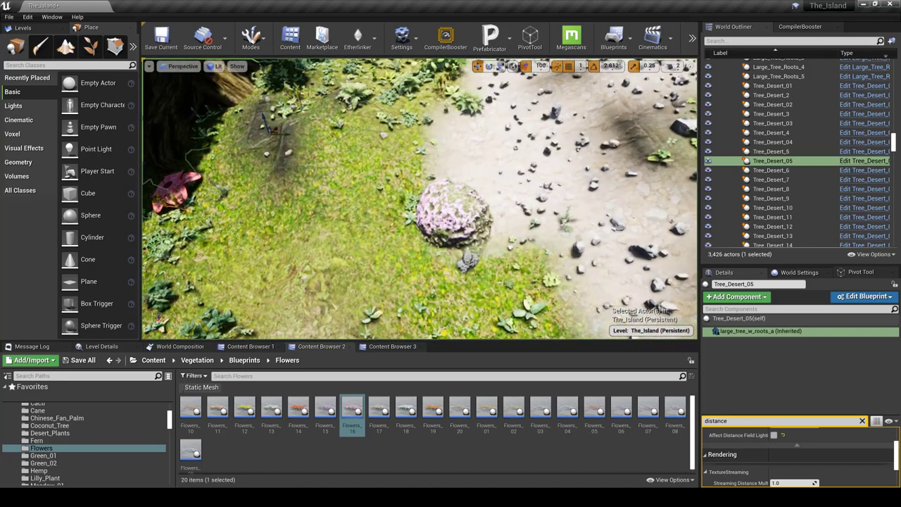
click(453, 213)
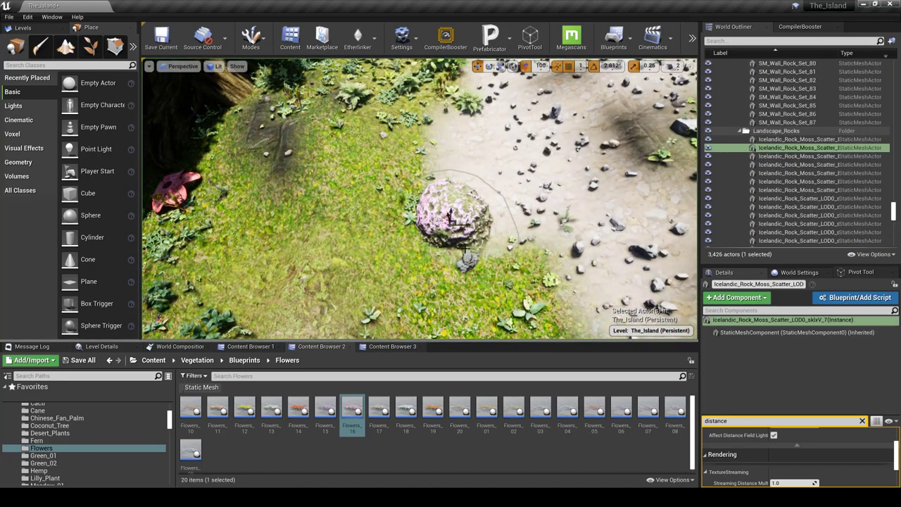
key(f)
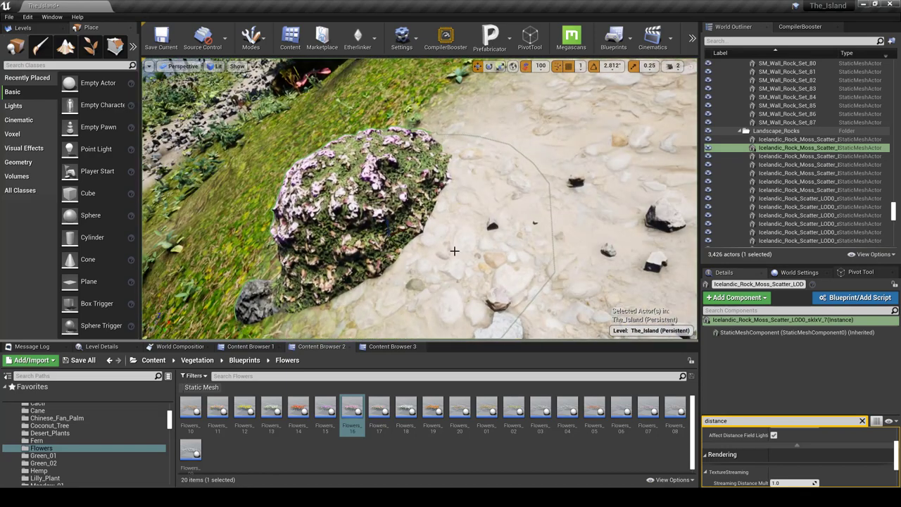
Step: Place a Flowers_15 blueprint on the mossy rock, then rotate and move it to follow the rock's surface
drag(330, 411, 292, 257)
key(e)
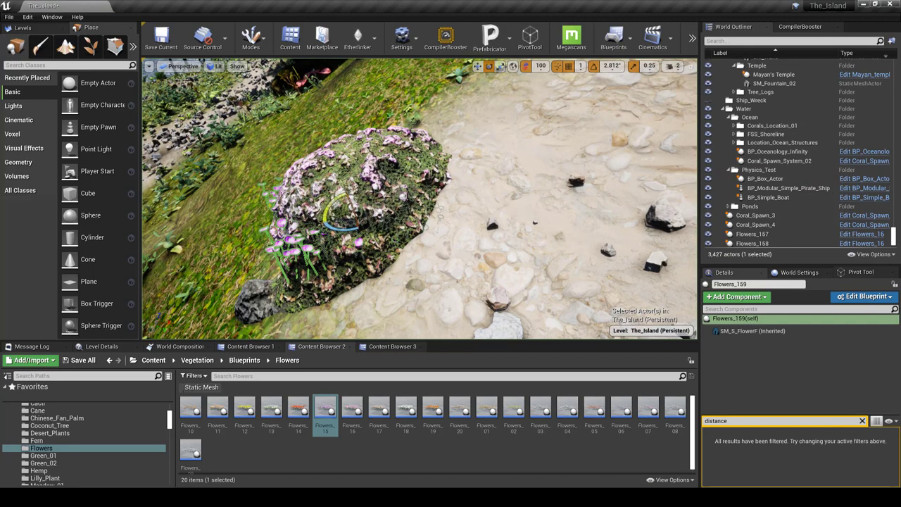
drag(326, 213, 341, 232)
key(w)
mouse_move(351, 194)
mouse_down()
mouse_move(341, 152)
mouse_move(346, 177)
mouse_up()
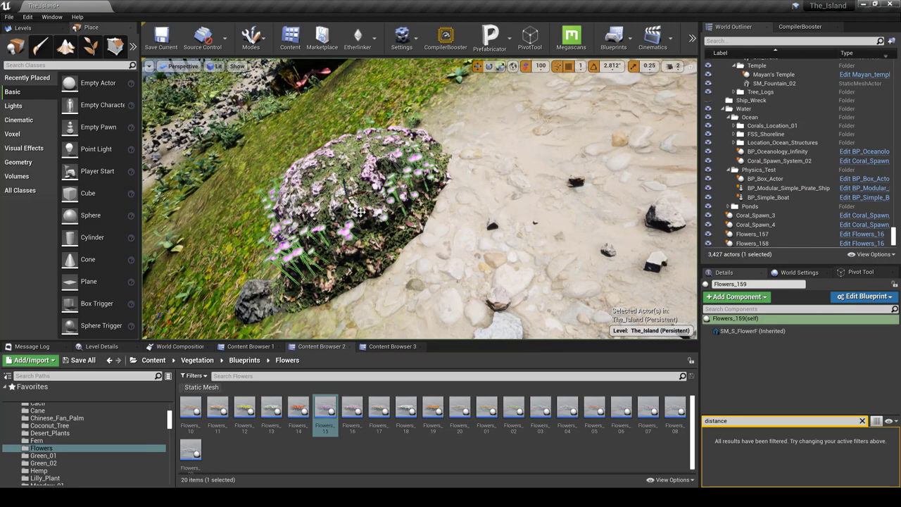
Step: Undo the last change to the flower cluster and adjust its position and rotation to cover the top of the rock
right_drag(360, 212, 437, 195)
key(r)
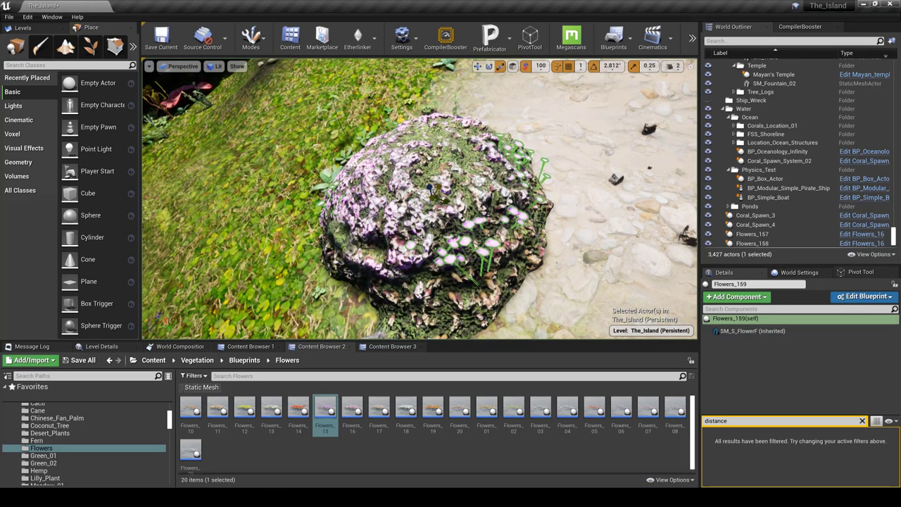
key(ctrl+z)
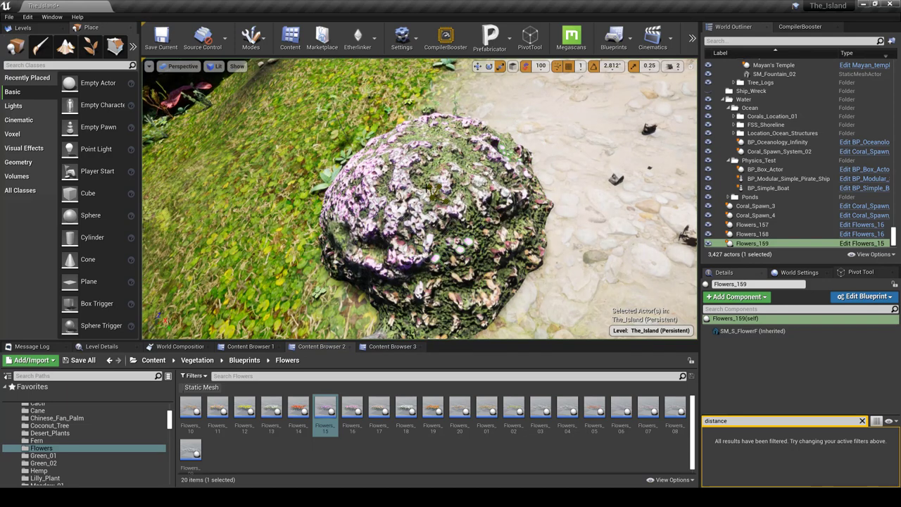
key(w)
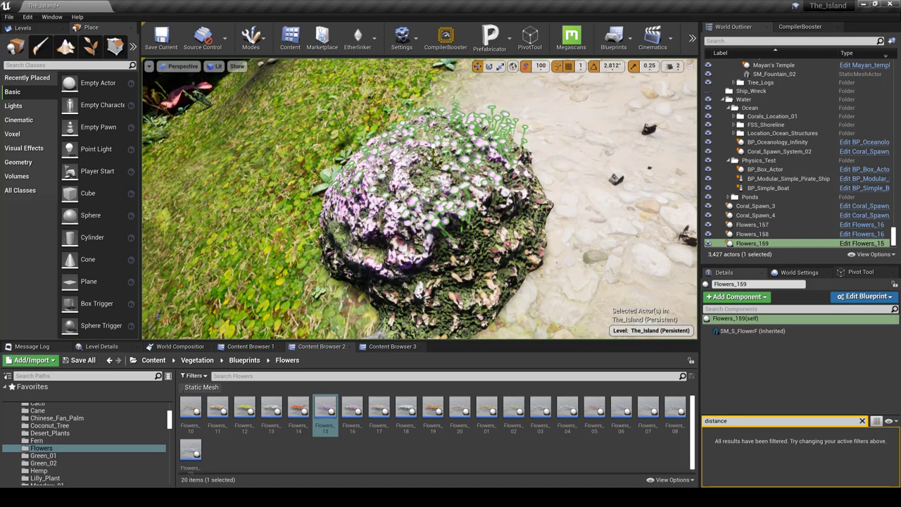
key(e)
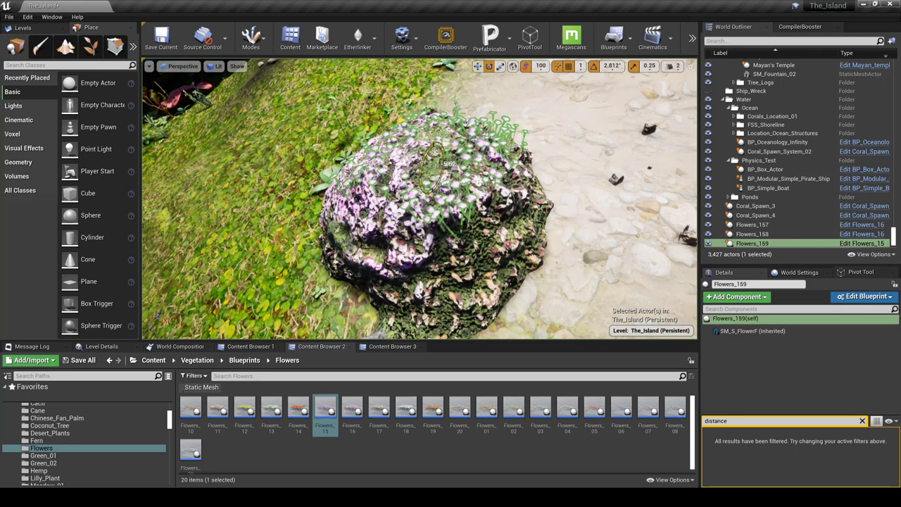
key(w)
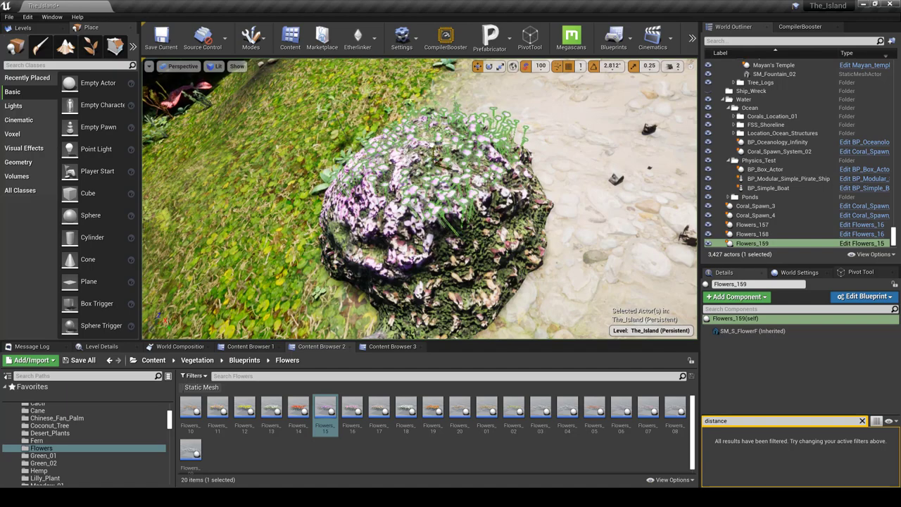
Step: Examine the flower cluster from a low angle and select the mossy rock beneath it
click(591, 211)
right_drag(592, 211, 507, 183)
right_drag(410, 195, 450, 218)
click(431, 243)
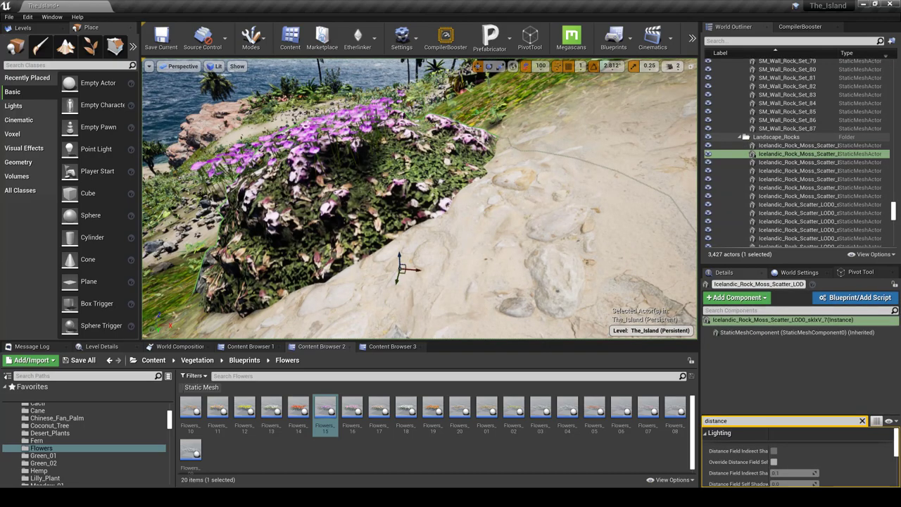
Step: Select the pink flower cluster on the mossy rock, adjust its tilt to follow the rock's surface, and check the result from a distance
mouse_move(352, 164)
right_down()
mouse_move(347, 141)
mouse_move(352, 164)
right_up()
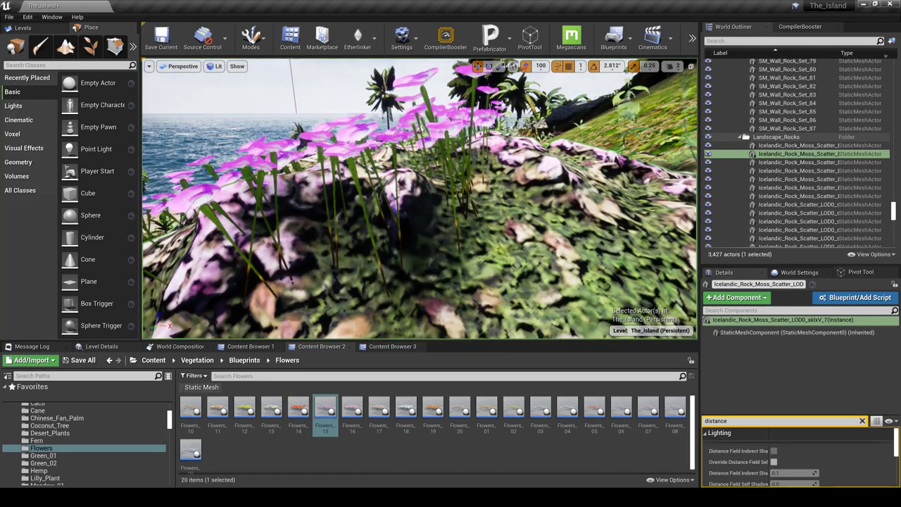
click(364, 188)
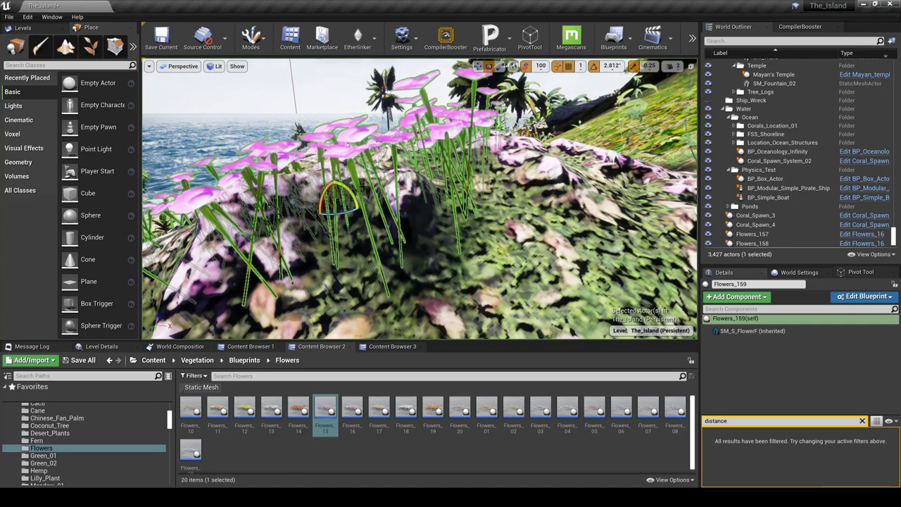
drag(354, 193, 356, 194)
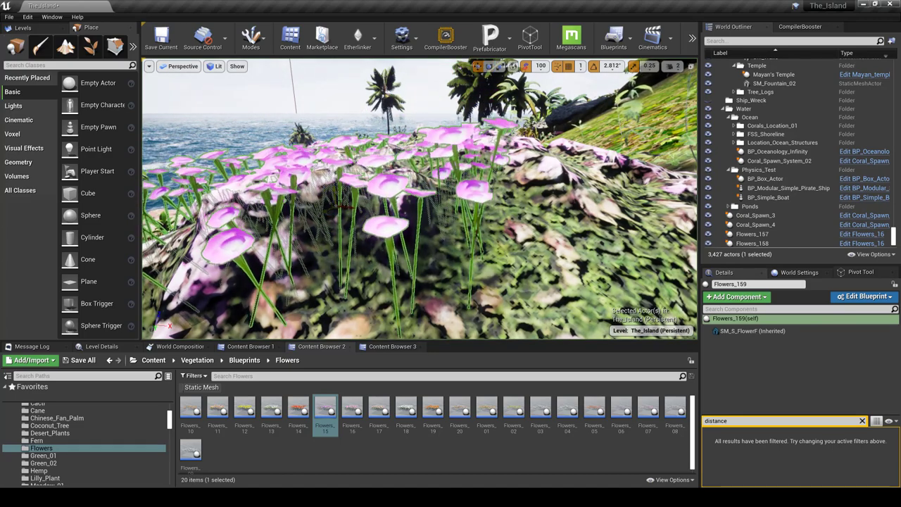
key(f)
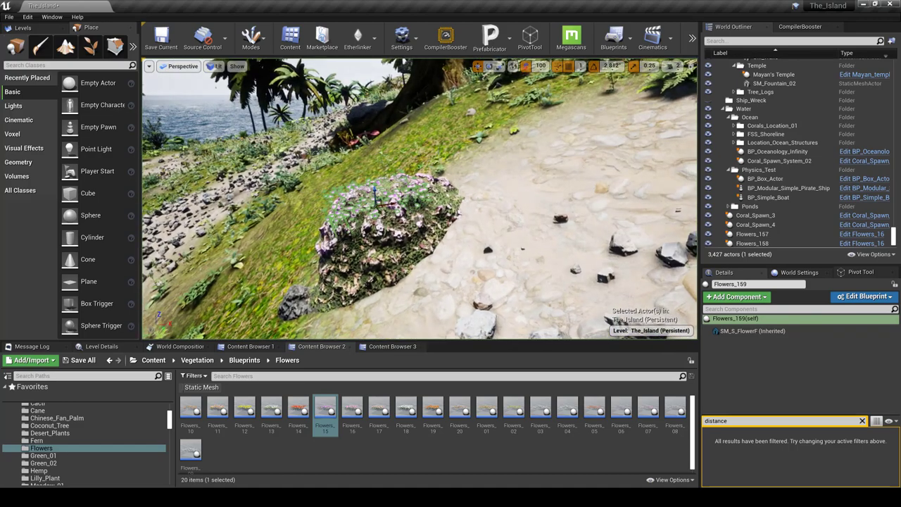
mouse_move(380, 200)
right_down()
mouse_move(366, 201)
mouse_move(373, 187)
right_up()
click(366, 201)
key(w)
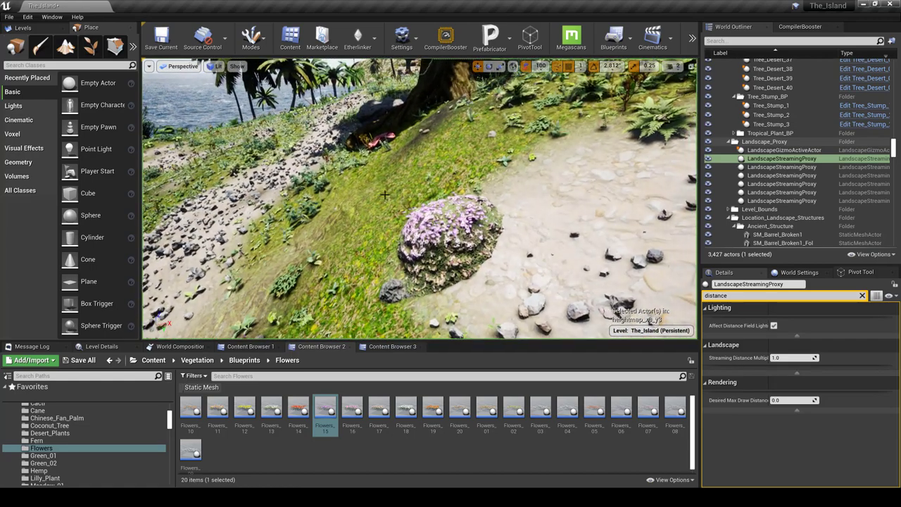
Step: Survey the island from the flowered rock along the coast, past the palms, cliffs and stone ruins, out to the open ocean
key(s)
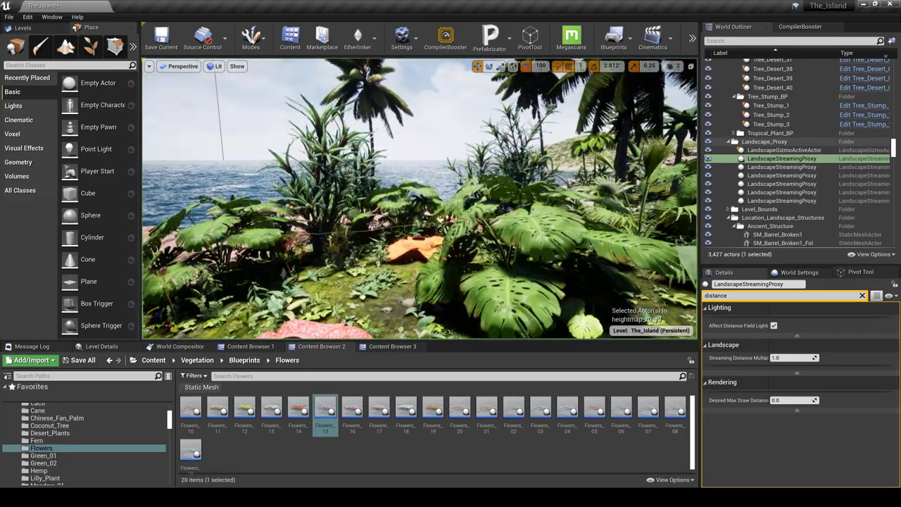
key(w)
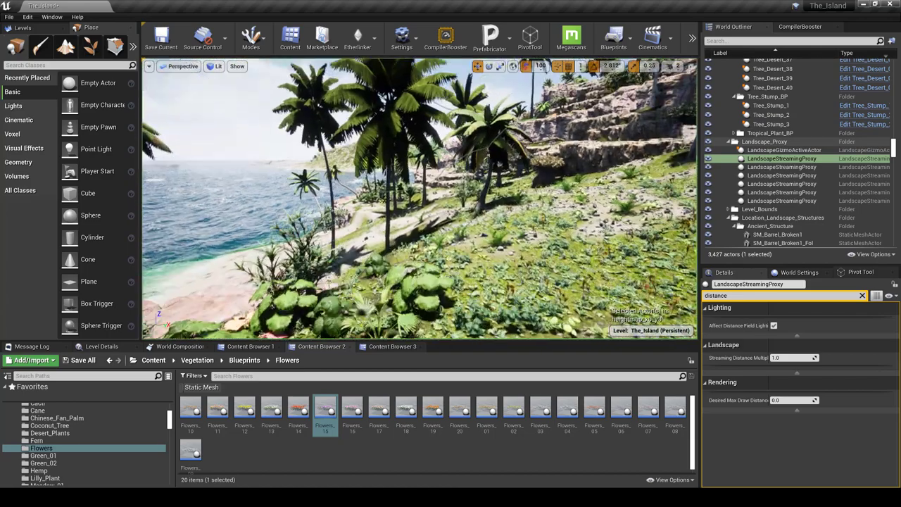
key(w)
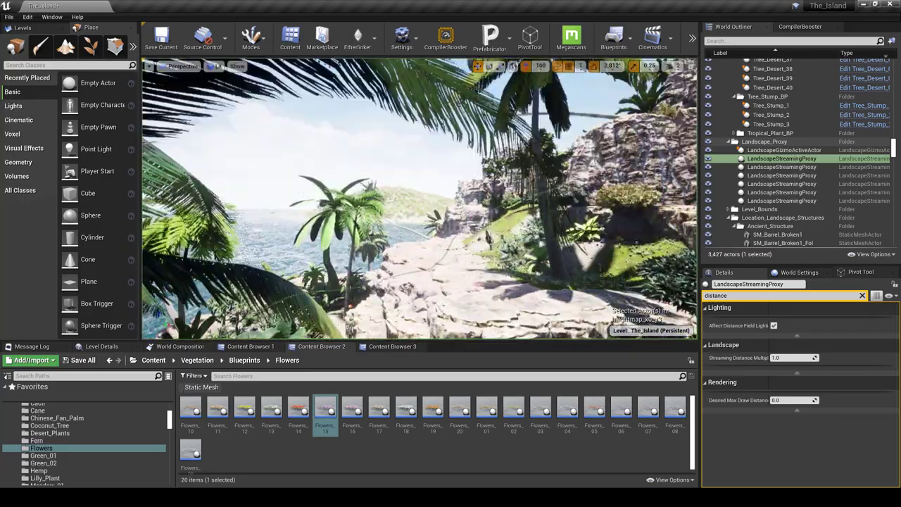
key(w)
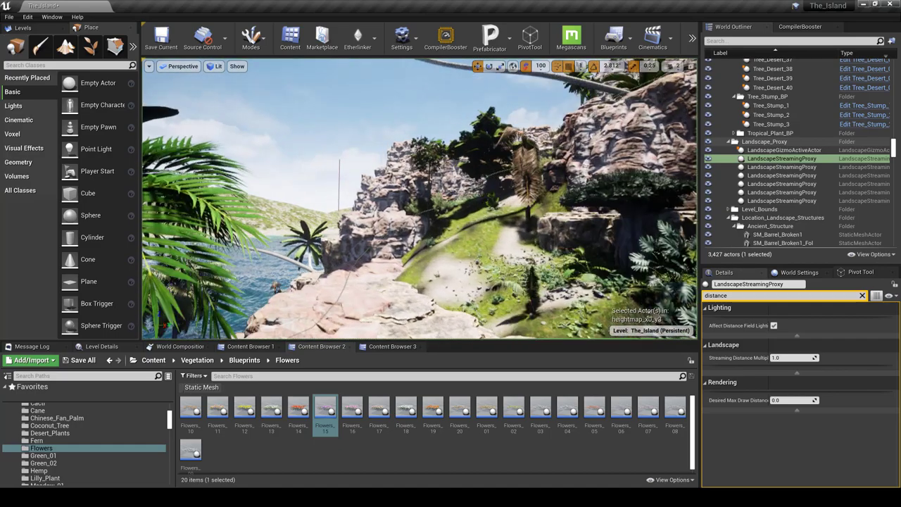
key(w)
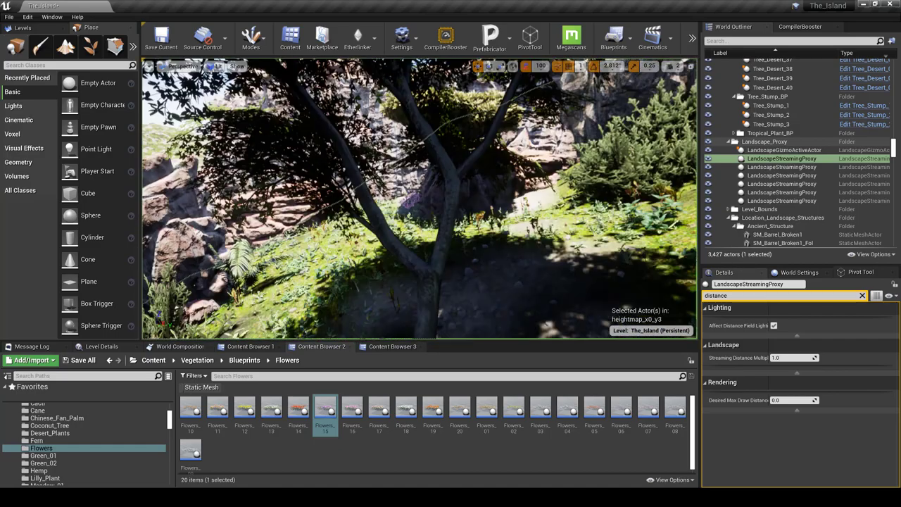
right_drag(419, 198, 303, 243)
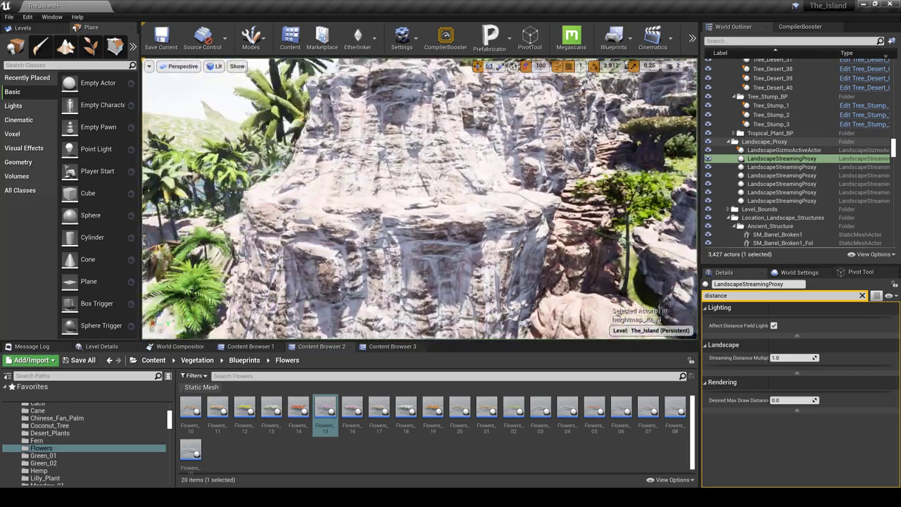
mouse_move(419, 198)
right_down()
mouse_move(380, 198)
mouse_move(425, 194)
right_up()
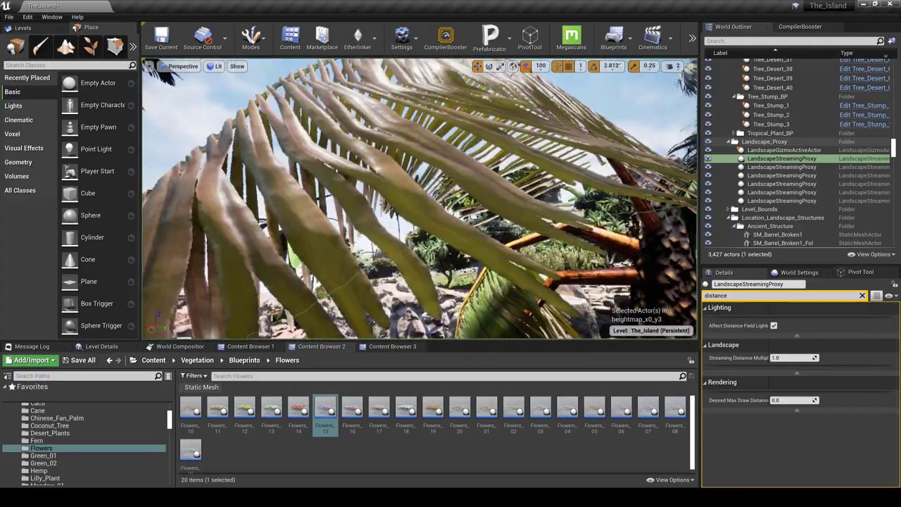
right_drag(420, 199, 395, 200)
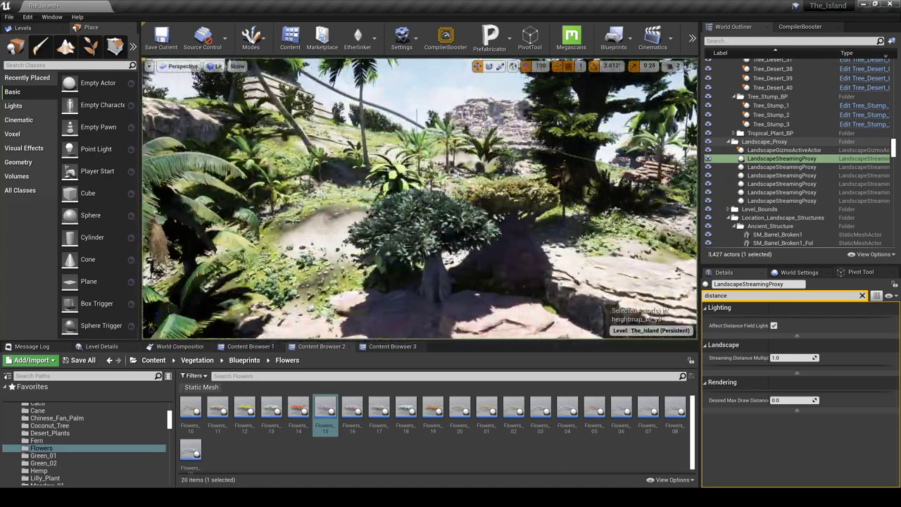
right_drag(419, 198, 261, 211)
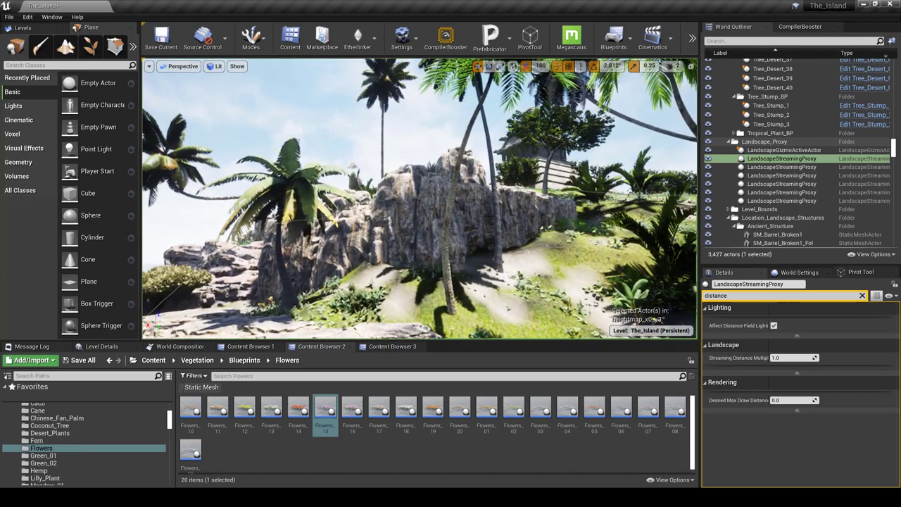
right_drag(419, 198, 355, 246)
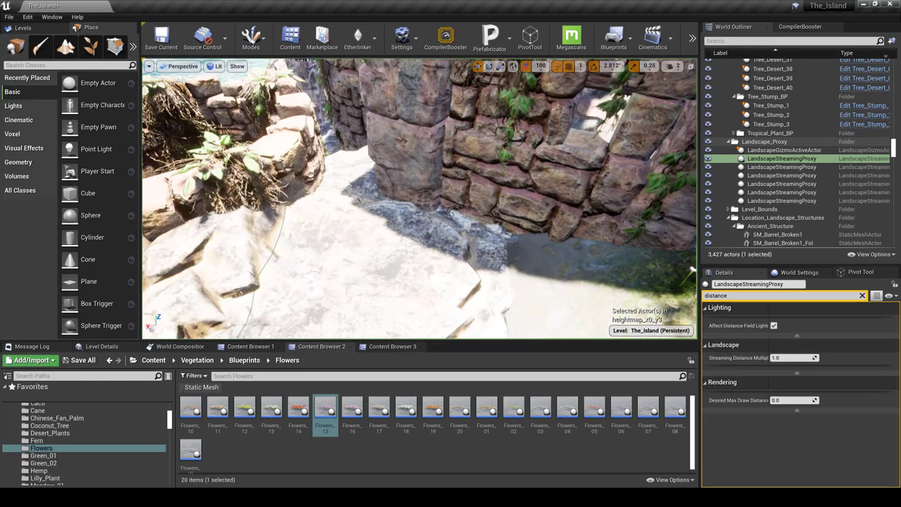
right_drag(420, 199, 458, 193)
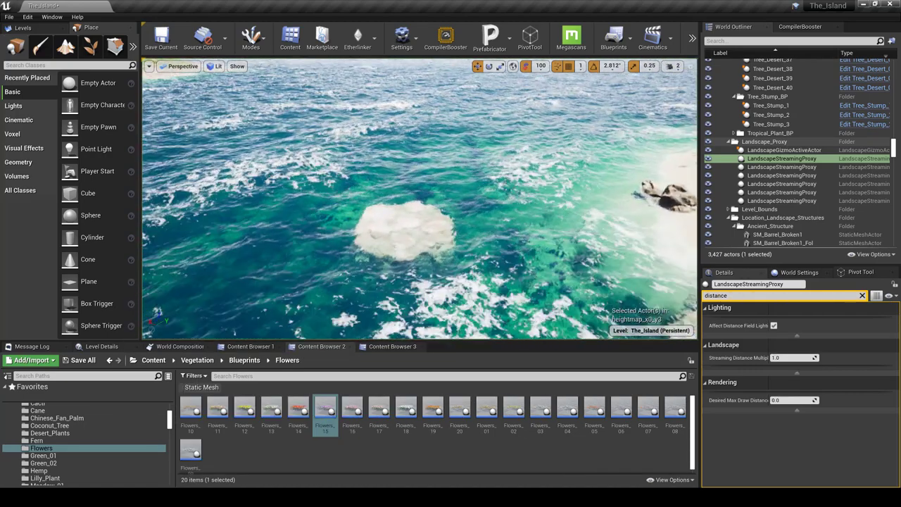
Step: Find Coral_Spawn_3 at the end of the actor list, focus the view on the underwater coral rocks and show them full screen
scroll(773, 184, down, 5)
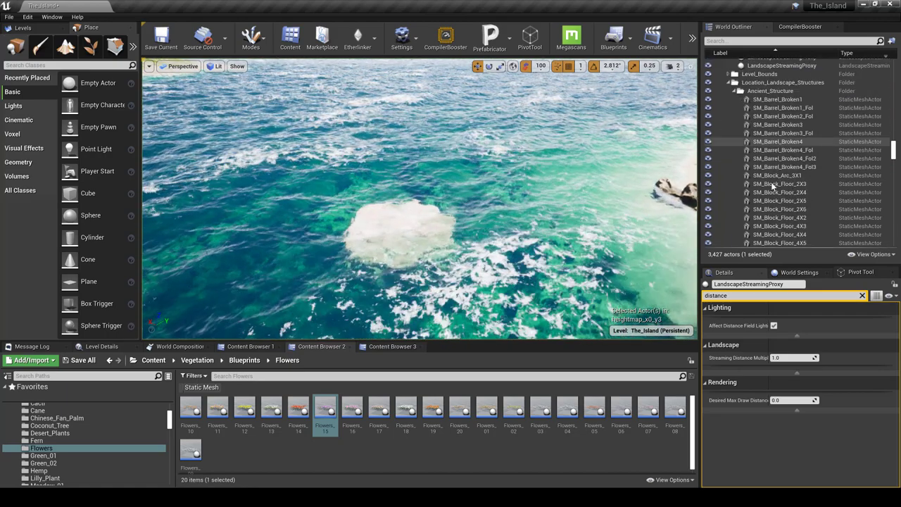
scroll(773, 185, down, 10)
drag(893, 149, 843, 251)
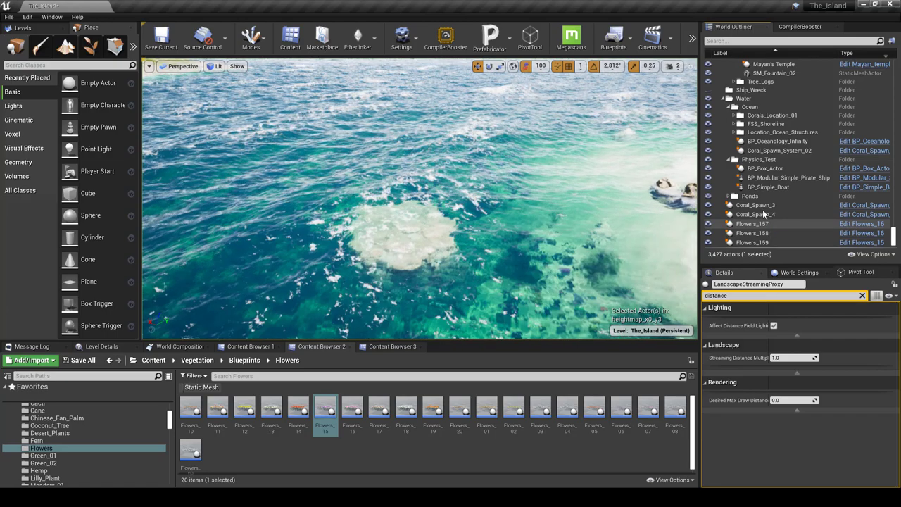
click(733, 206)
double_click(734, 206)
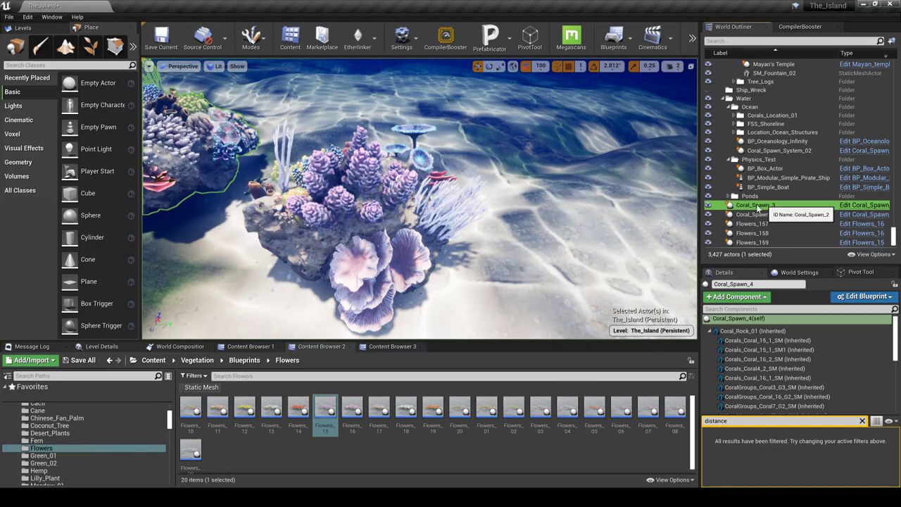
click(645, 248)
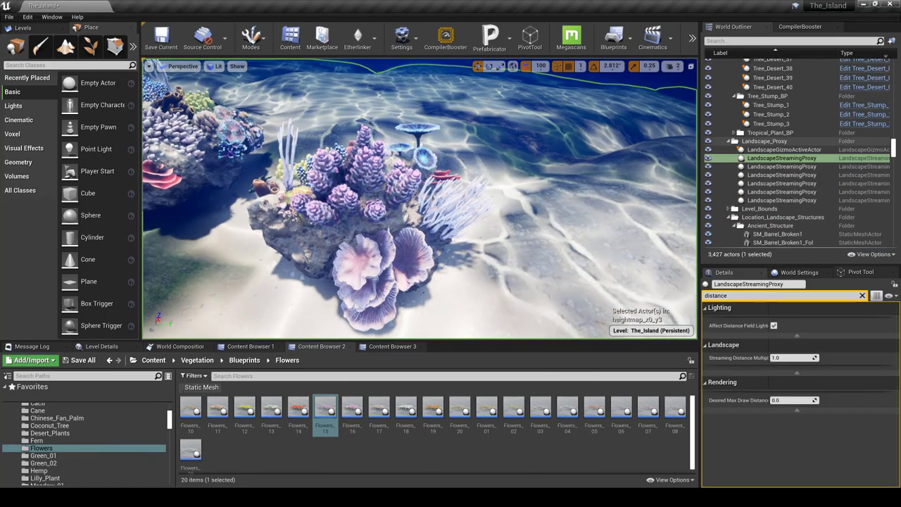
key(F11)
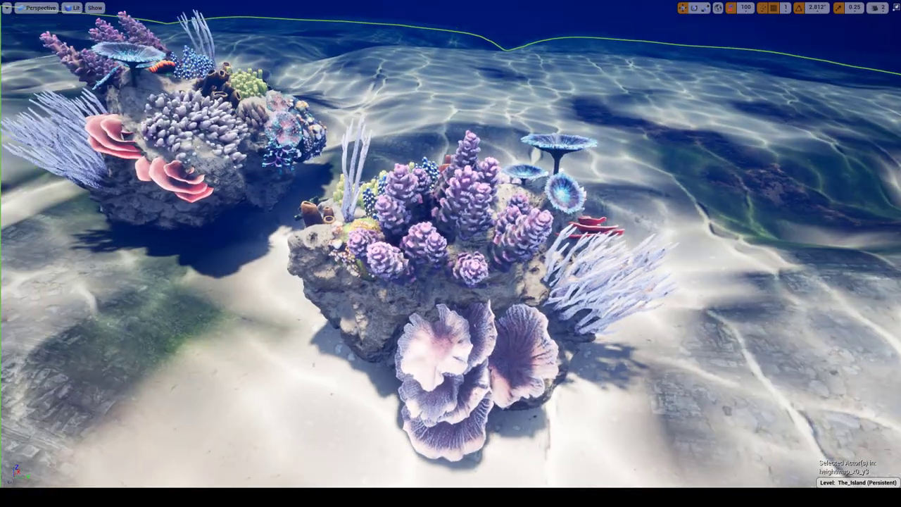
Step: Examine the coral-covered rocks on the sea floor up close and select the one with the dark, white-dotted coral
right_drag(451, 254, 352, 254)
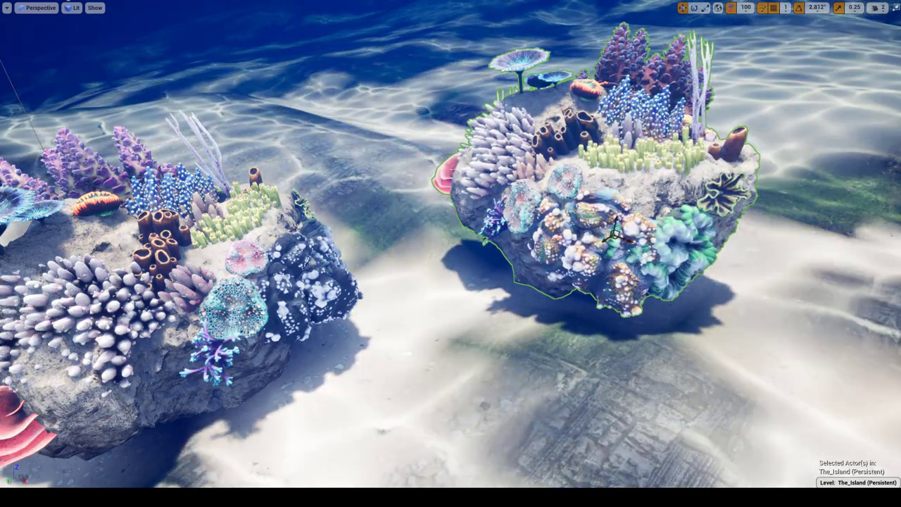
click(273, 231)
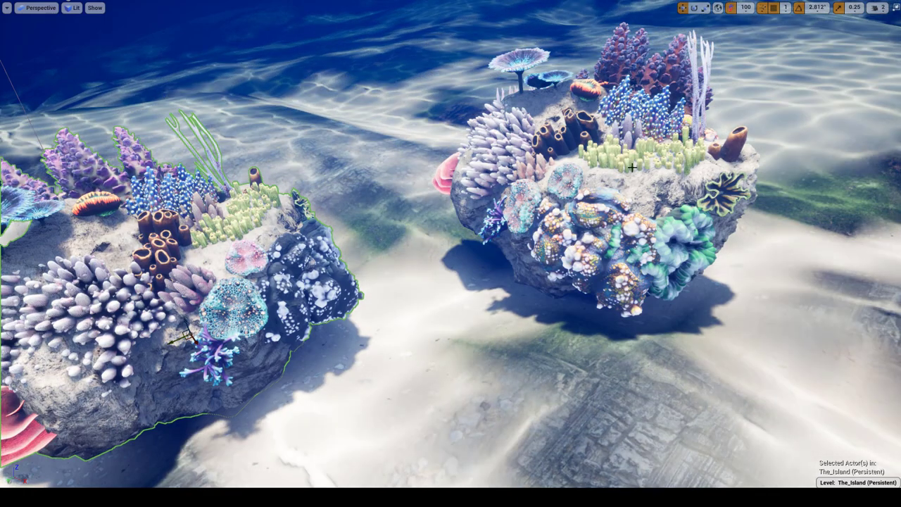
scroll(634, 163, up, 3)
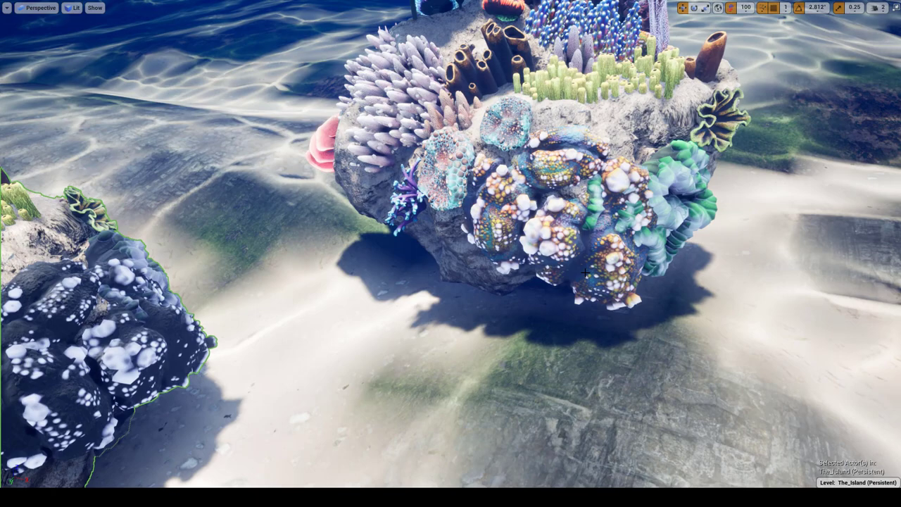
Step: Select the coral rock with the orange-dotted and green corals and try to rotate it in place
click(584, 272)
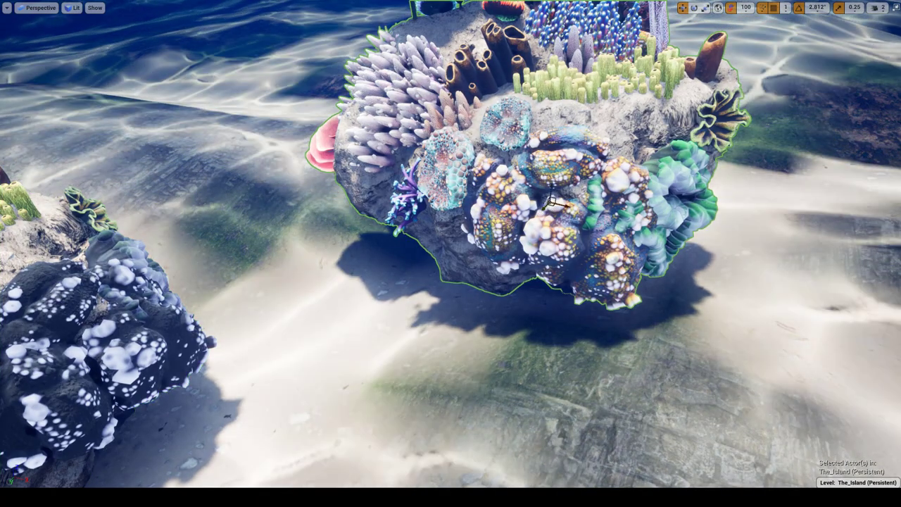
right_drag(584, 273, 556, 273)
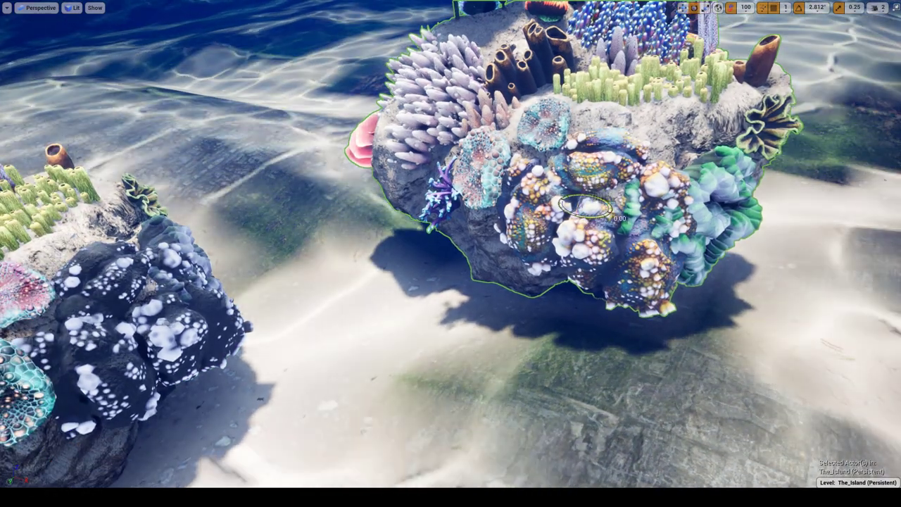
mouse_move(585, 217)
mouse_down()
mouse_move(497, 216)
mouse_move(598, 217)
mouse_up()
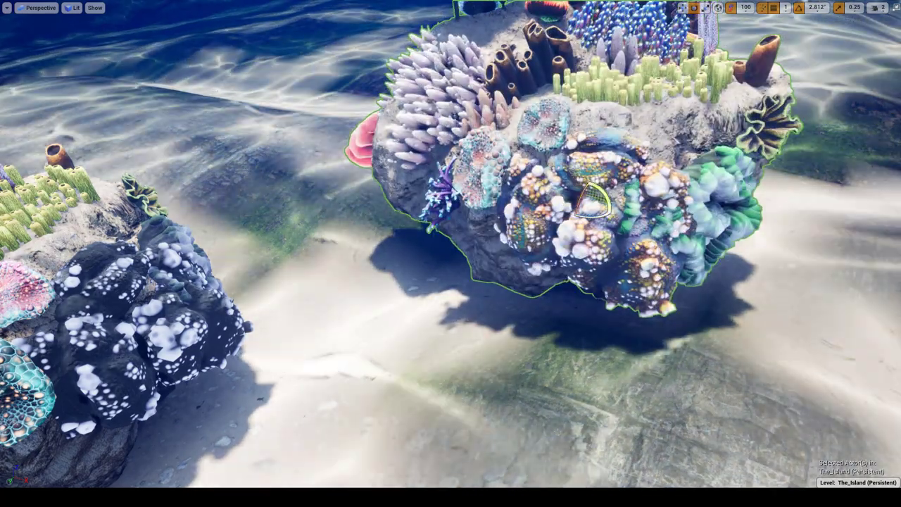
Step: Frame both coral rocks from low above the sea floor and play the level there to view them in game
click(549, 373)
right_drag(549, 374, 564, 337)
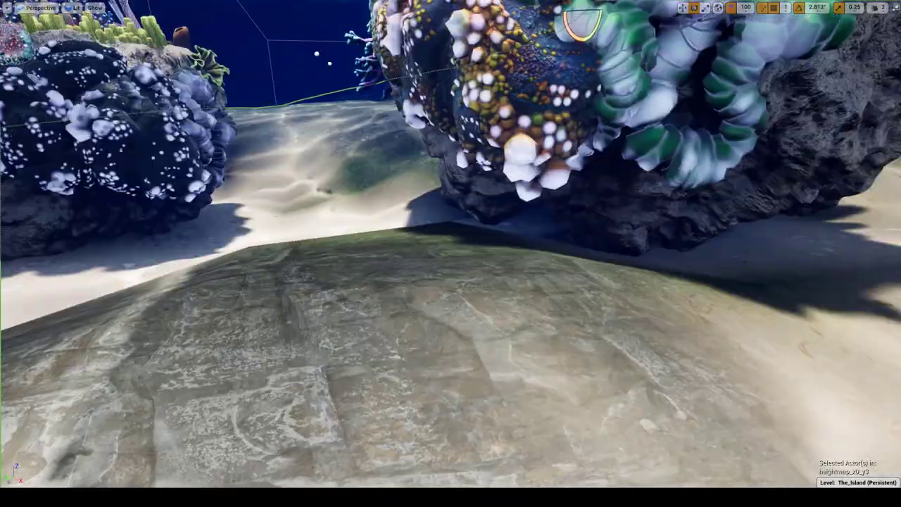
right_drag(451, 281, 450, 229)
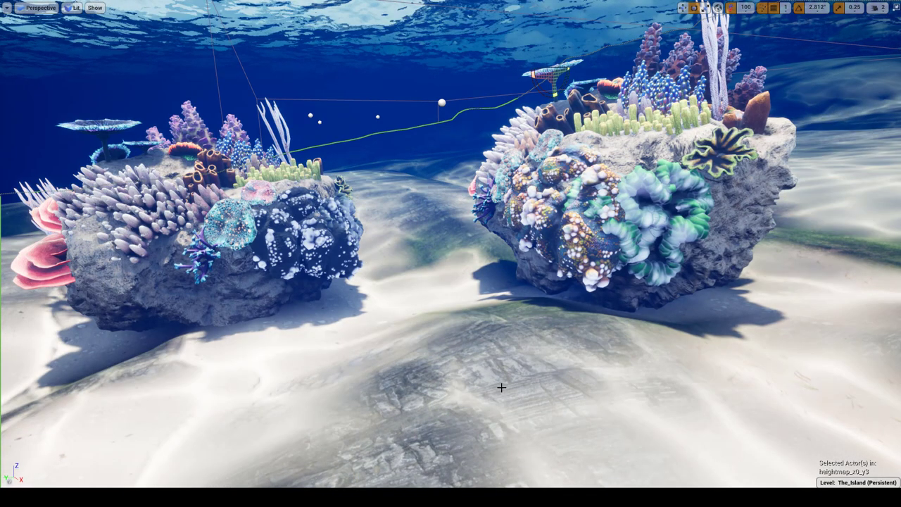
key(alt+p)
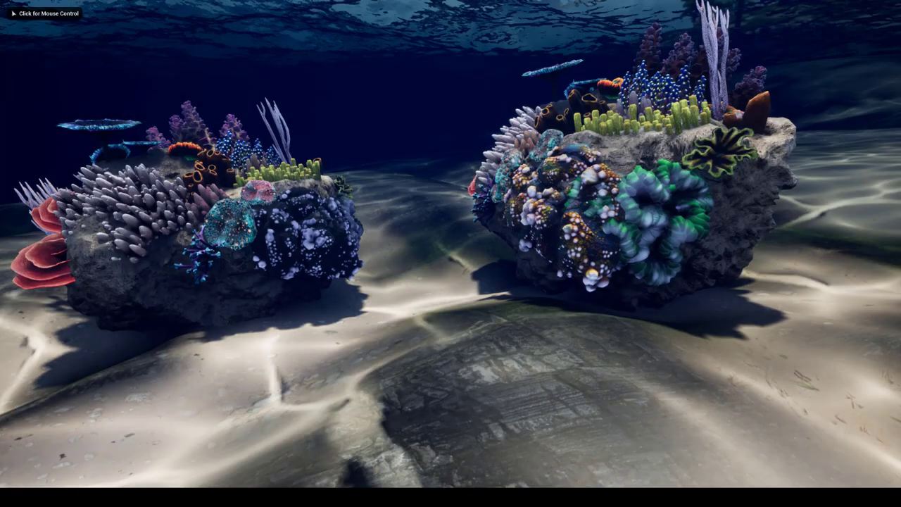
click(489, 317)
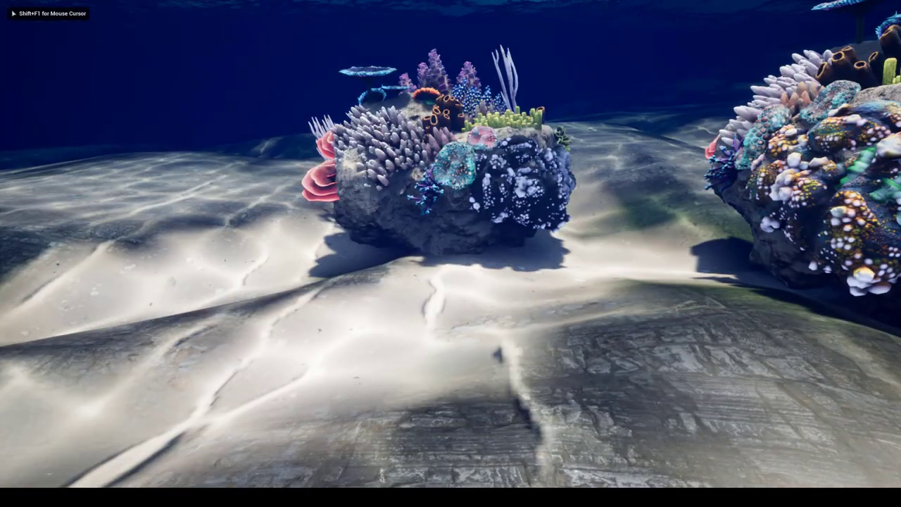
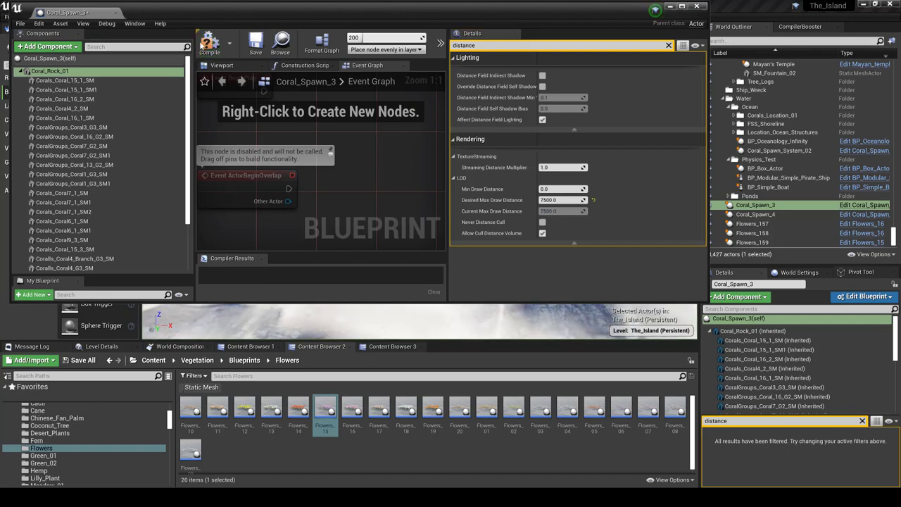
Step: Compile the Coral_Spawn_3 blueprint and open the blueprint of the Coral_Spawn_4 actor for editing
click(208, 43)
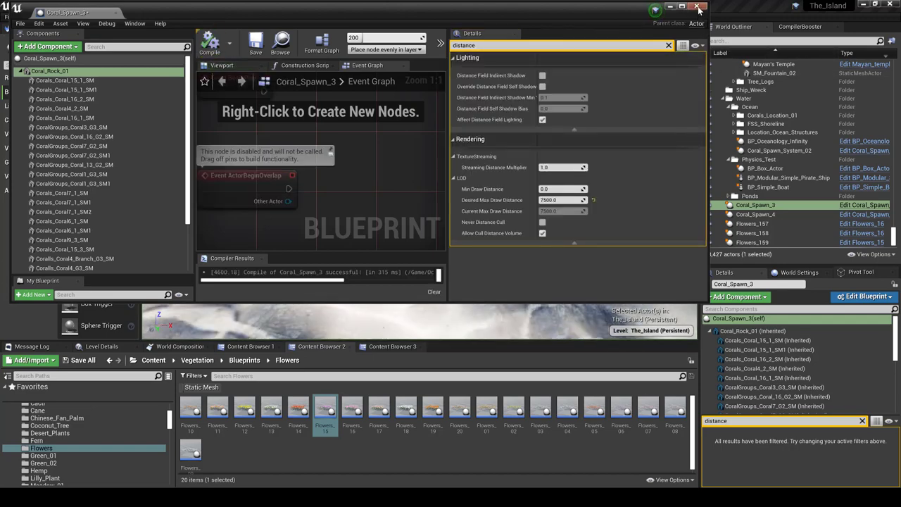
click(669, 5)
click(755, 214)
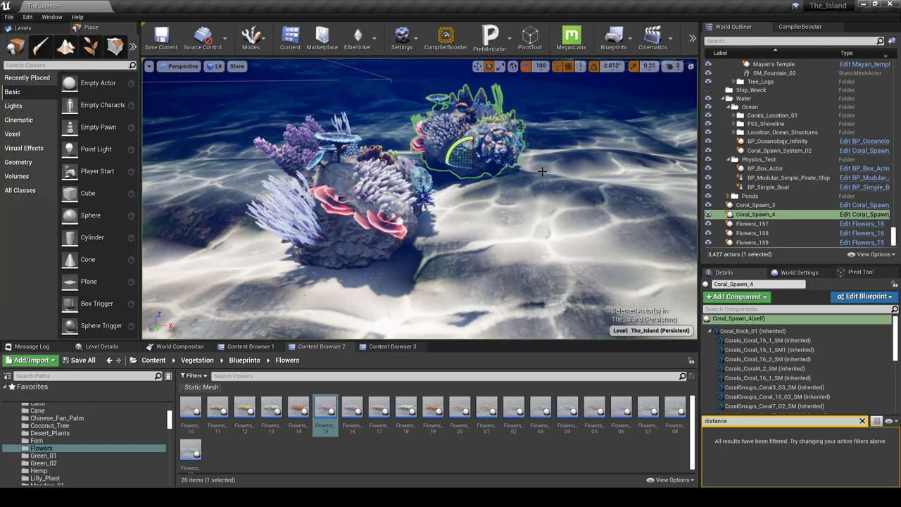
click(854, 214)
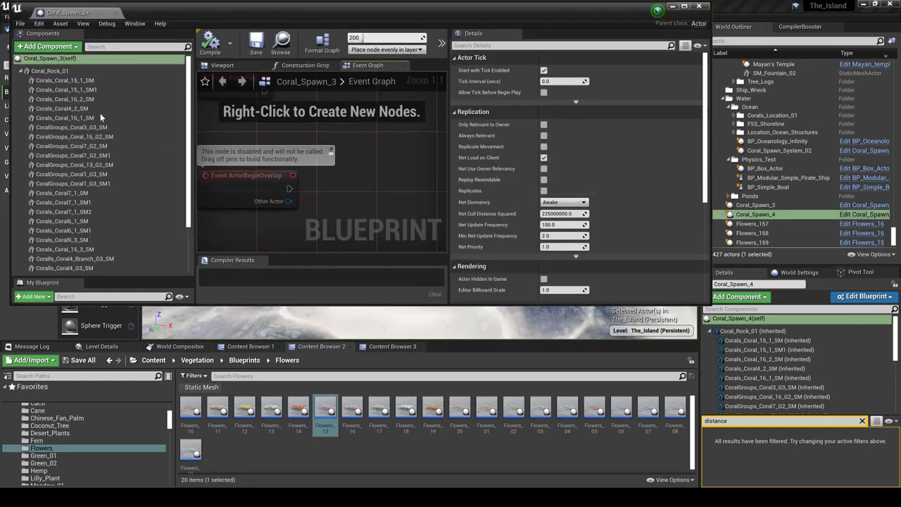
Step: Filter the details of the Coral_Rock_01 component by "DISTANCE" to review its distance settings, and close the blueprint editor
click(51, 71)
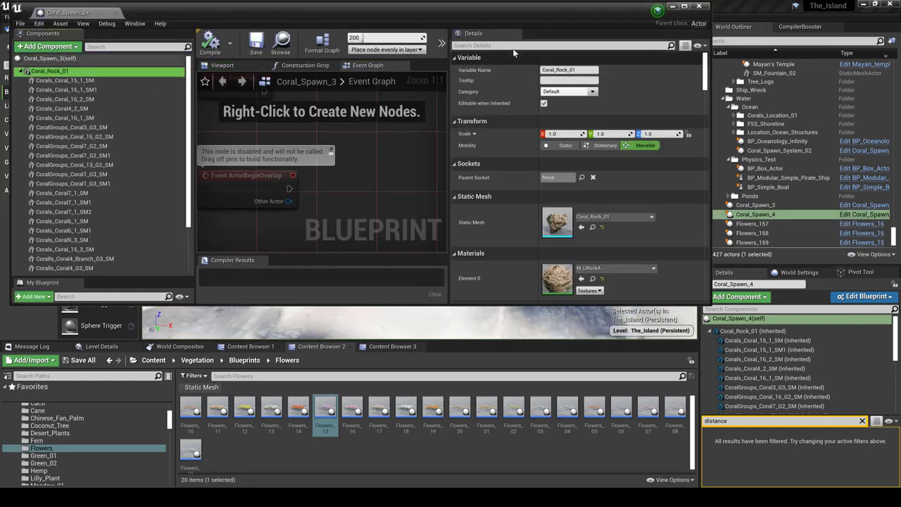
click(516, 45)
text(DISTANCE)
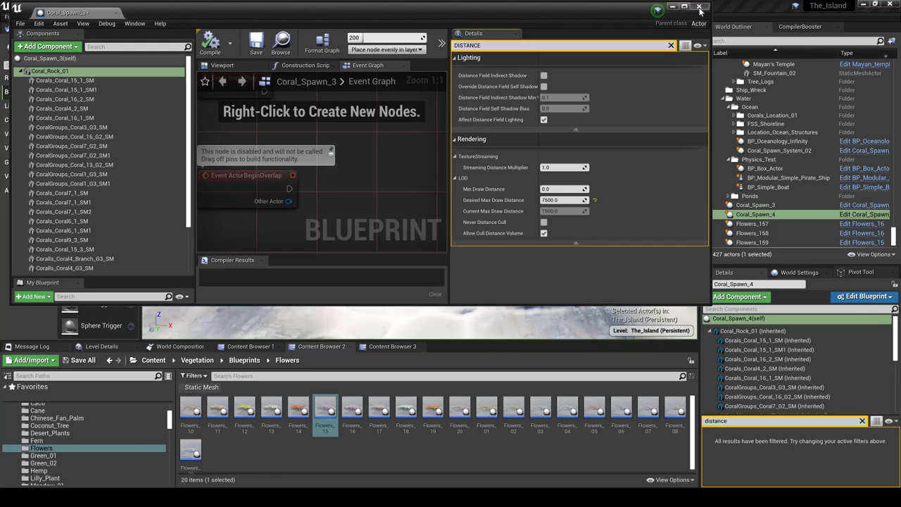
click(699, 7)
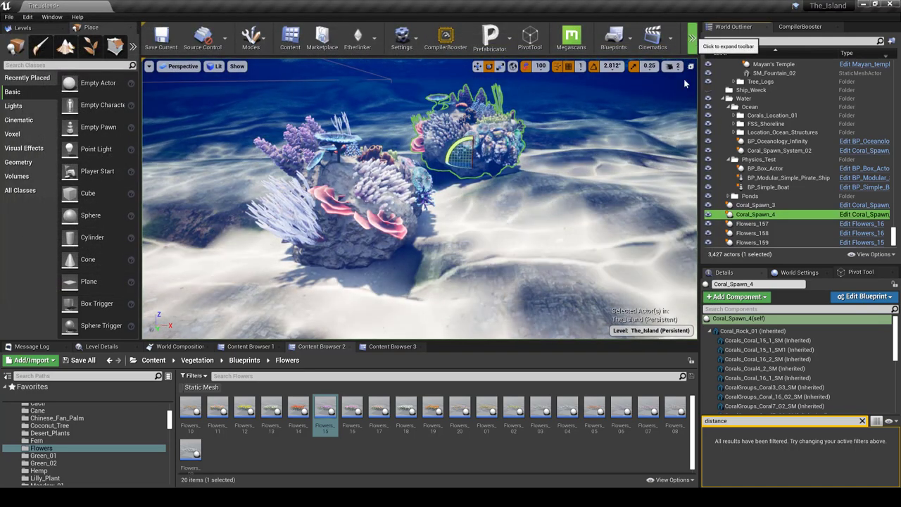
Step: Play the level and fly away from and back towards the two coral rocks to view them at different distances, and stop playing
click(692, 39)
click(694, 104)
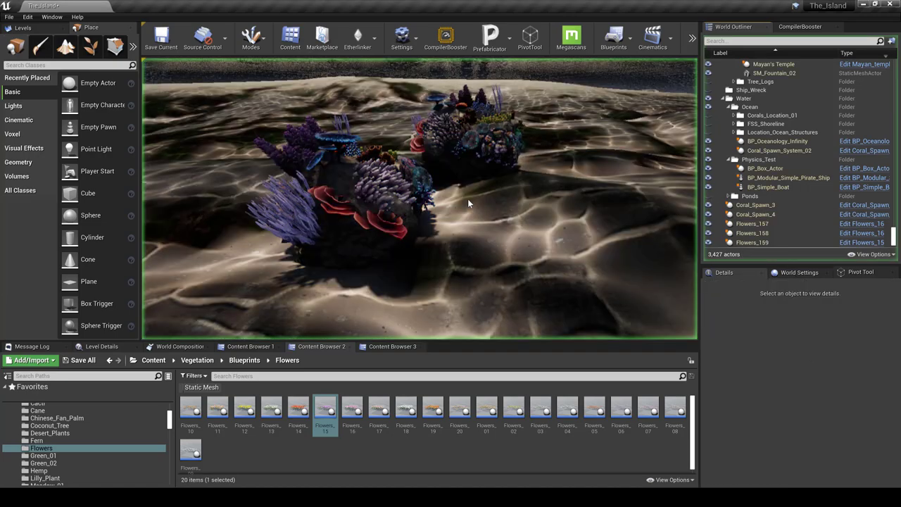
click(469, 203)
key(s)
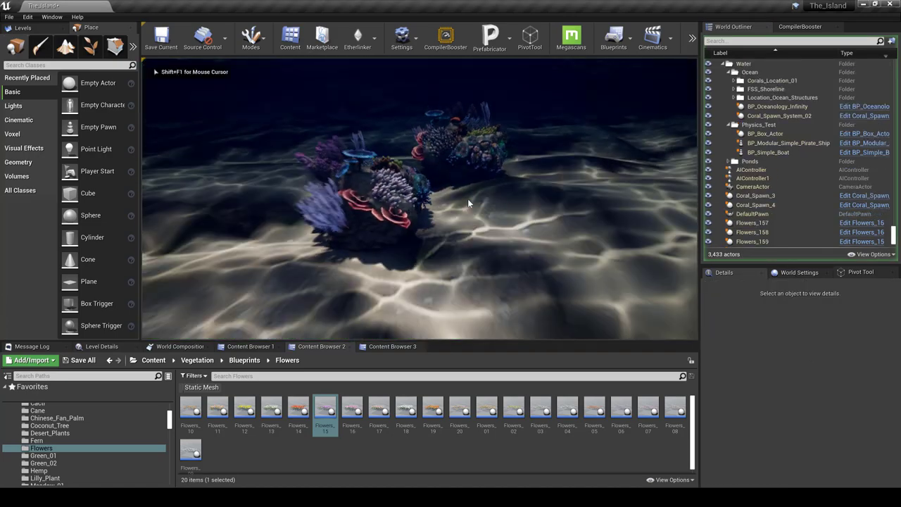
key(s)
key(w)
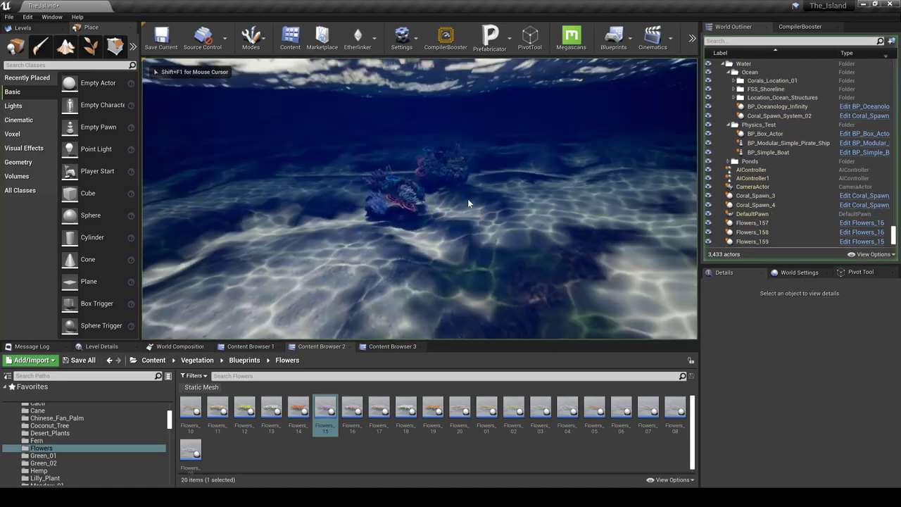
click(467, 198)
key(w)
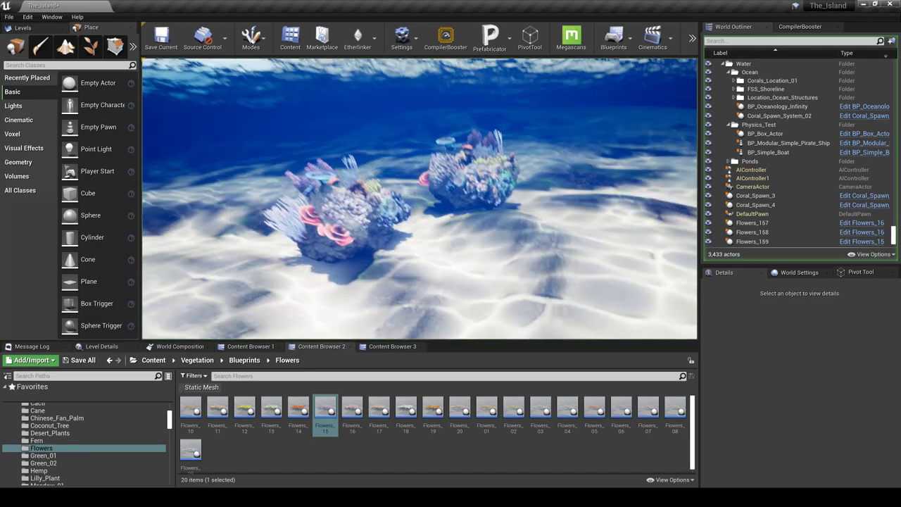
key(s)
key(w)
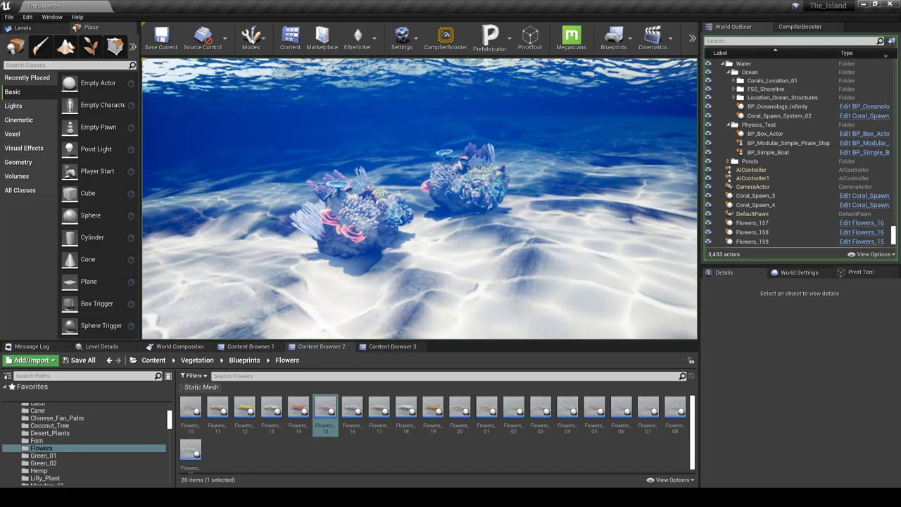
key(Escape)
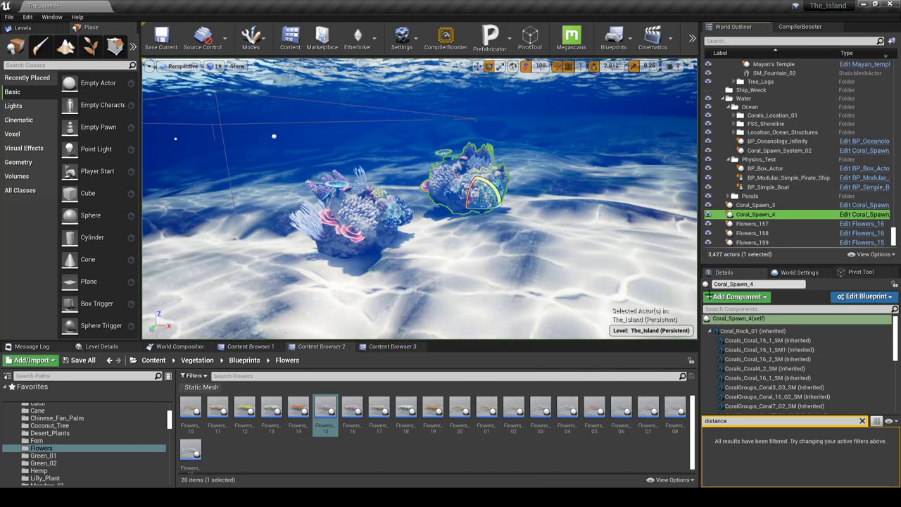
Step: Reopen the blueprint of the Coral_Spawn_4 actor and open the static mesh of its Coral_Rock_01 component for inspection
click(864, 214)
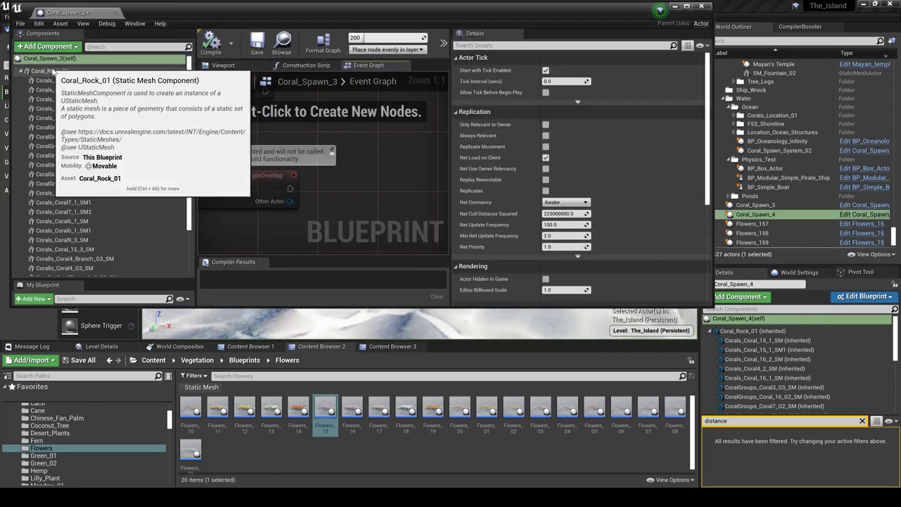
click(49, 72)
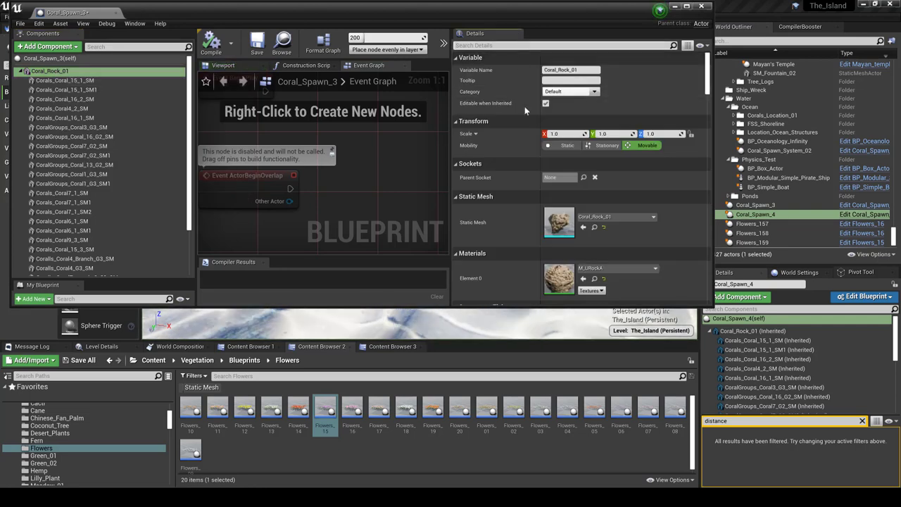
double_click(552, 211)
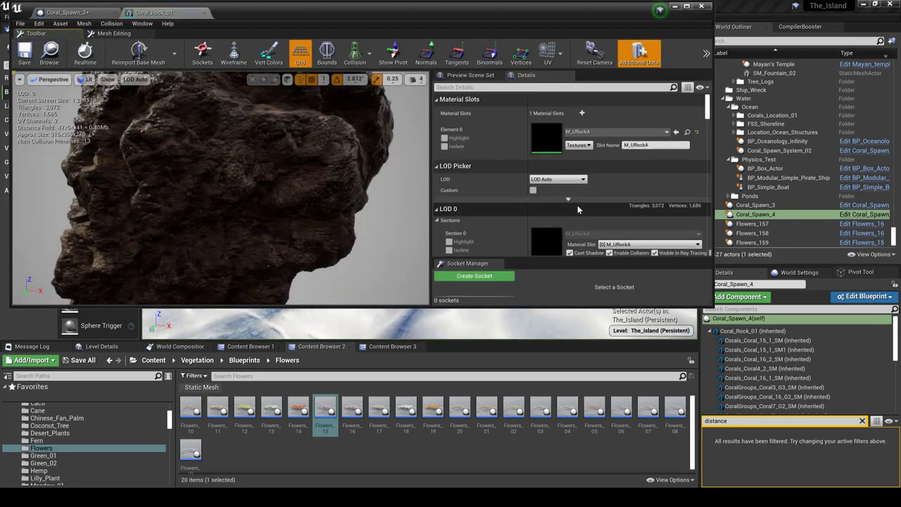
Step: Examine the Coral_Rock_01 mesh's build, reduction and LOD settings, and check how its preview changes when viewed from farther away
scroll(576, 180, down, 10)
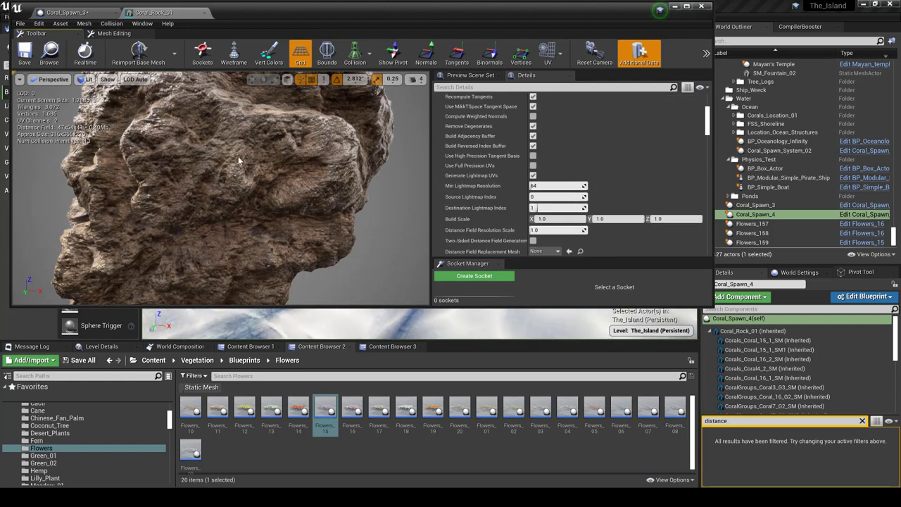
scroll(238, 156, down, 5)
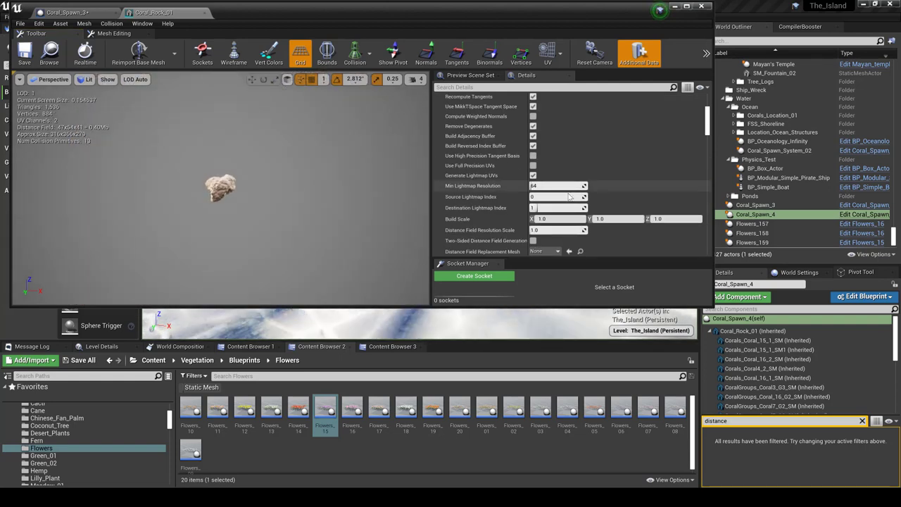
scroll(570, 197, down, 5)
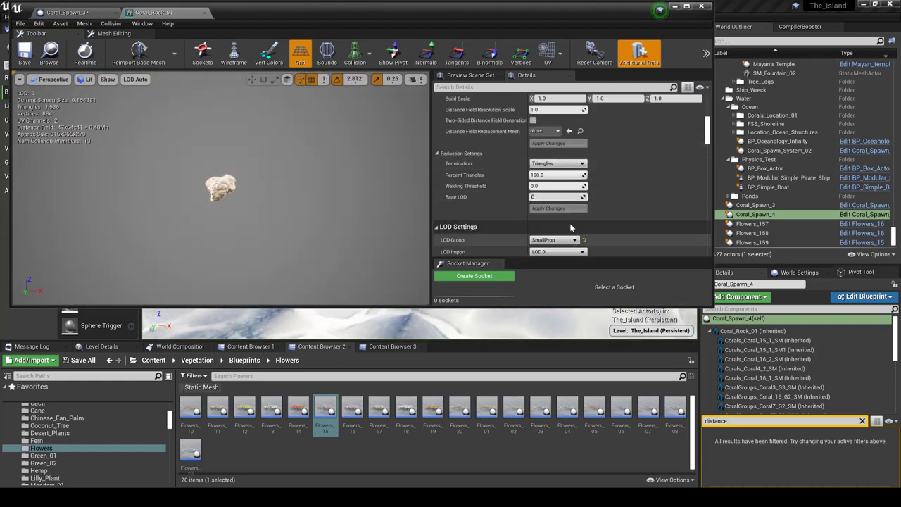
scroll(570, 178, up, 2)
scroll(571, 178, up, 3)
scroll(563, 190, down, 5)
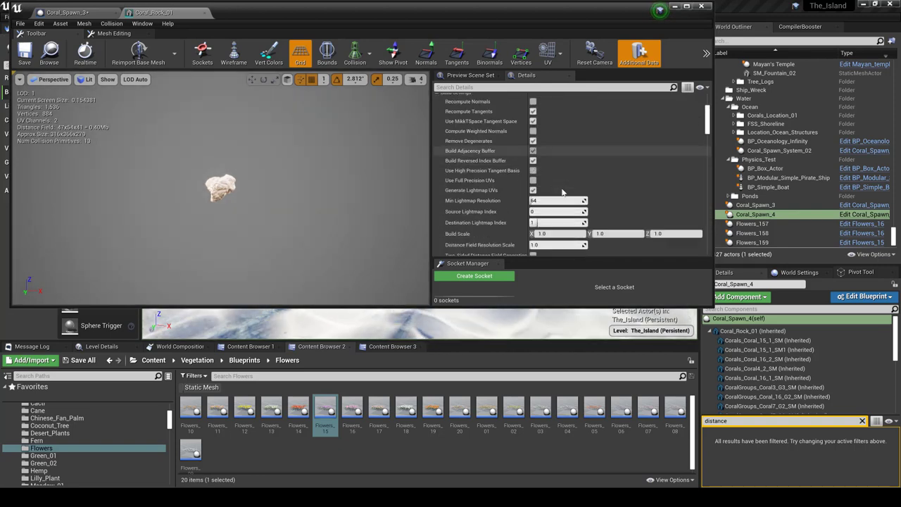
click(575, 240)
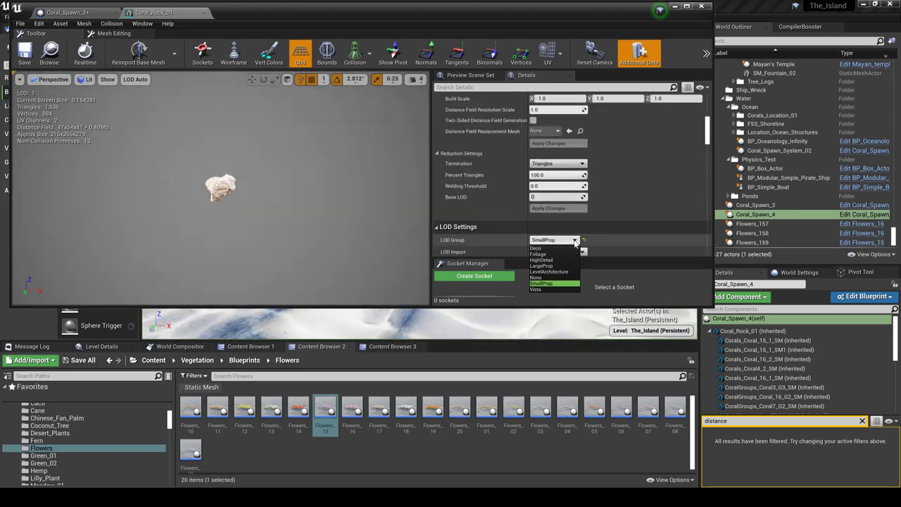
click(575, 243)
scroll(576, 232, down, 2)
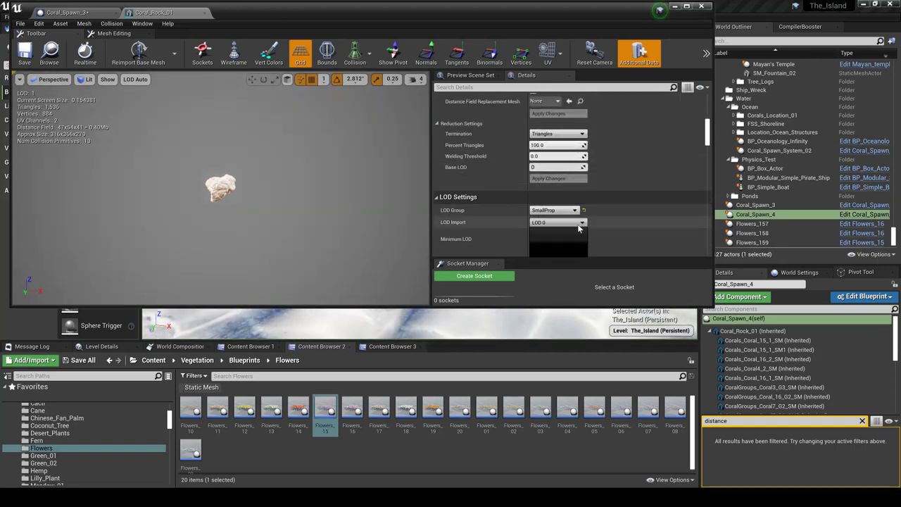
click(579, 223)
click(500, 232)
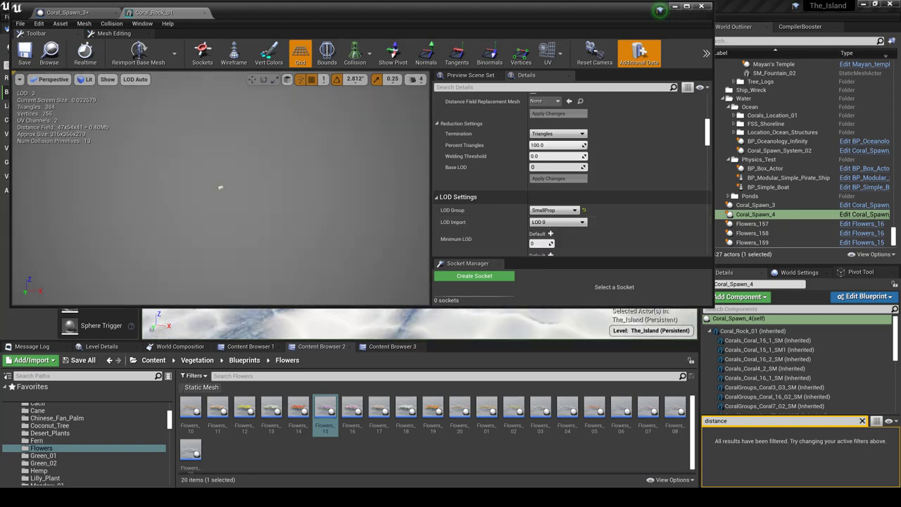
right_drag(220, 187, 220, 221)
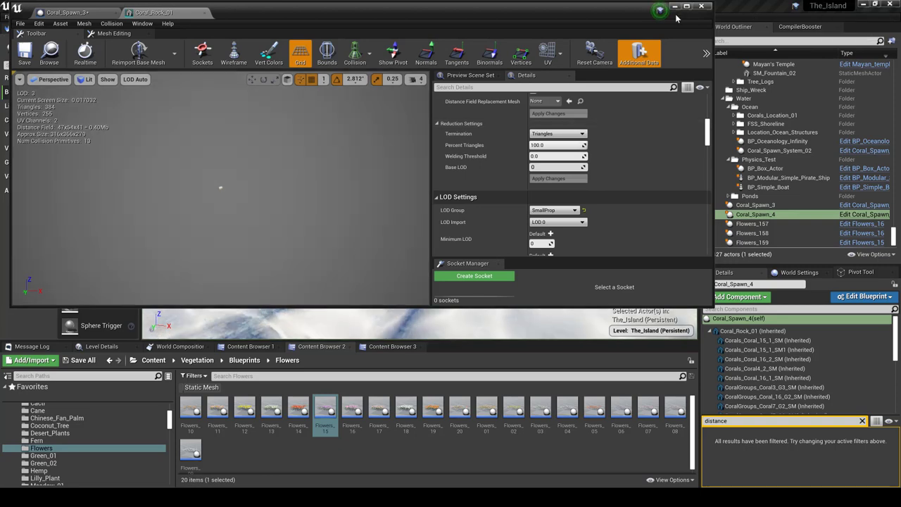
Step: Save the Coral_Spawn_3 blueprint and return to the level
click(67, 12)
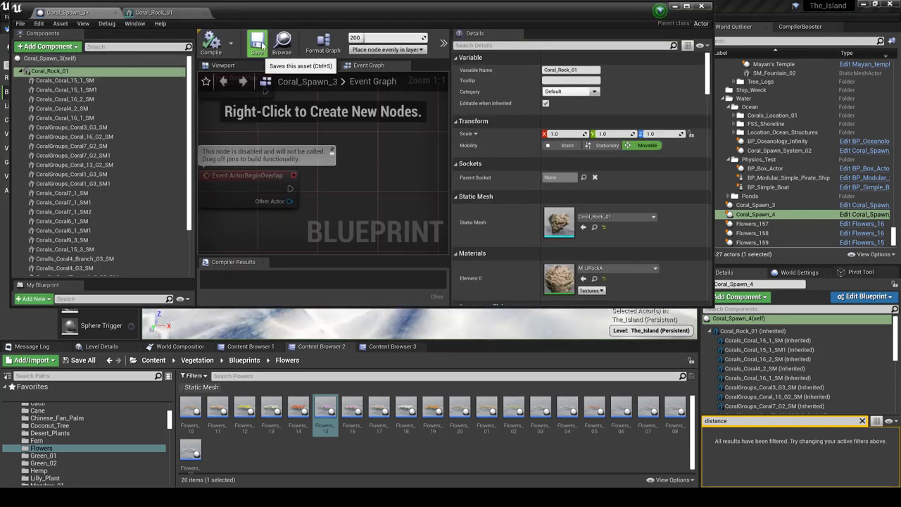
click(259, 44)
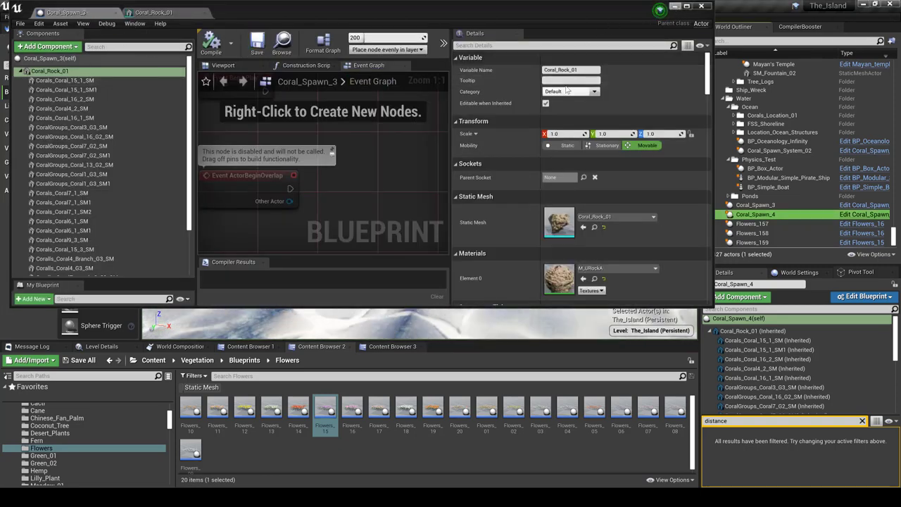
click(701, 7)
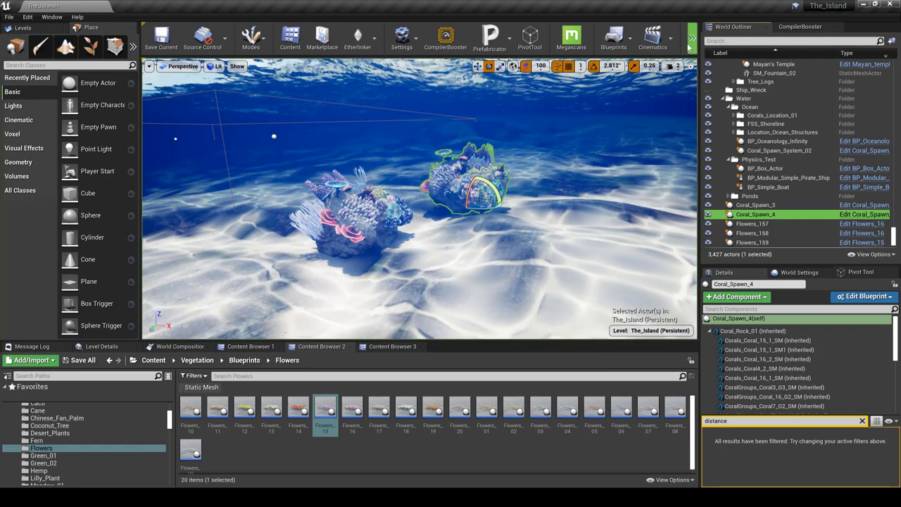
Step: Play the level and back away from the two coral rocks to check their visibility at a distance, and stop the session
click(691, 44)
click(504, 175)
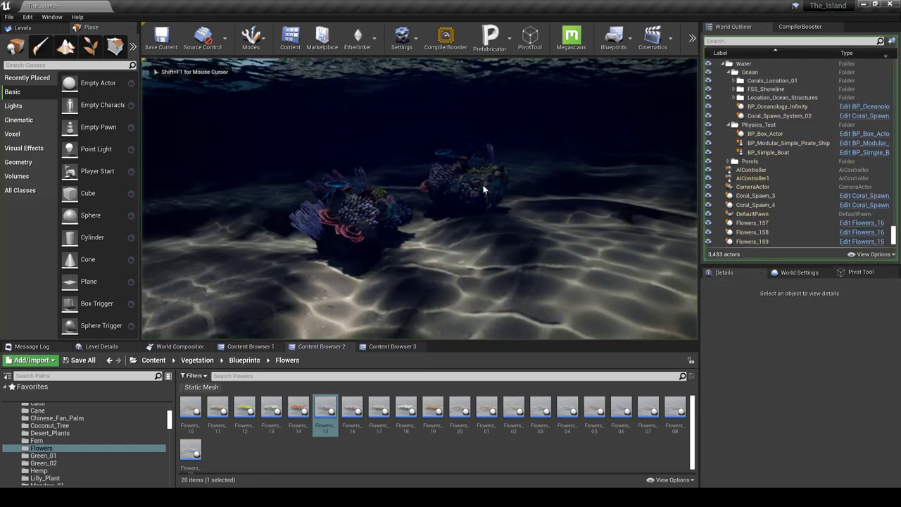
key(s)
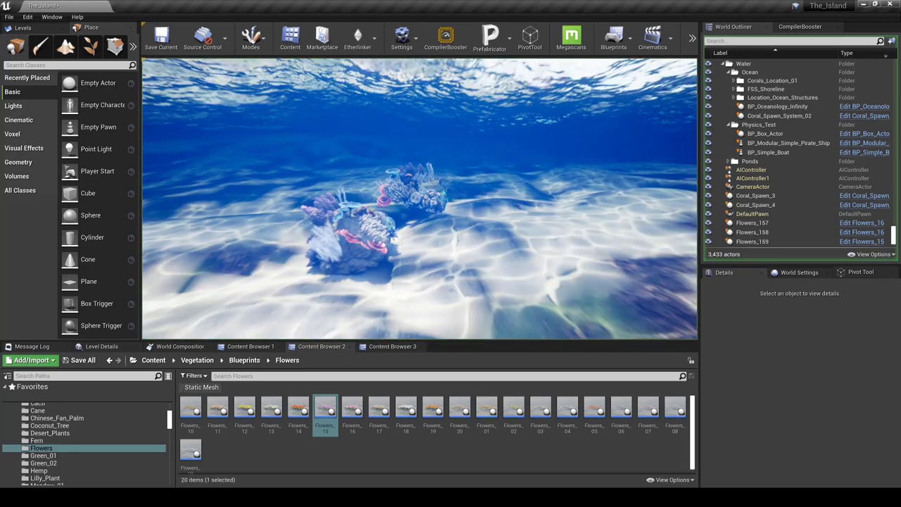
key(Escape)
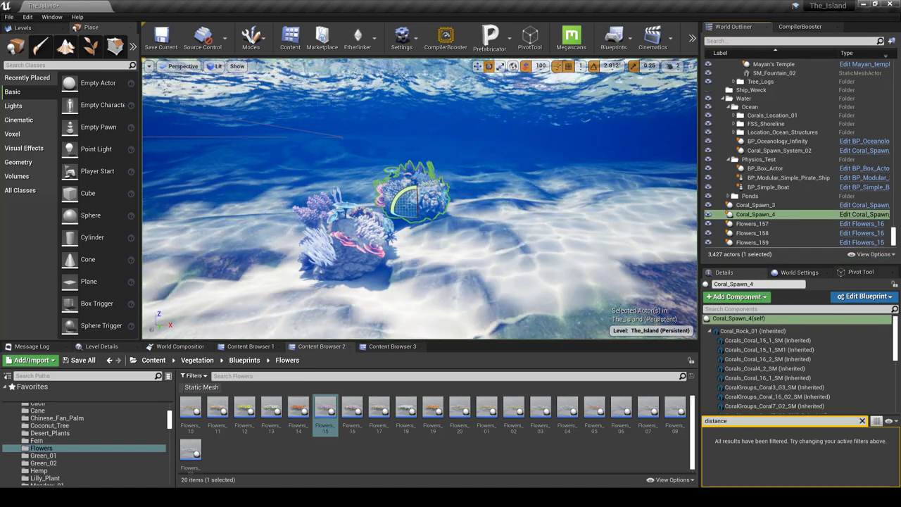
right_drag(464, 314, 464, 336)
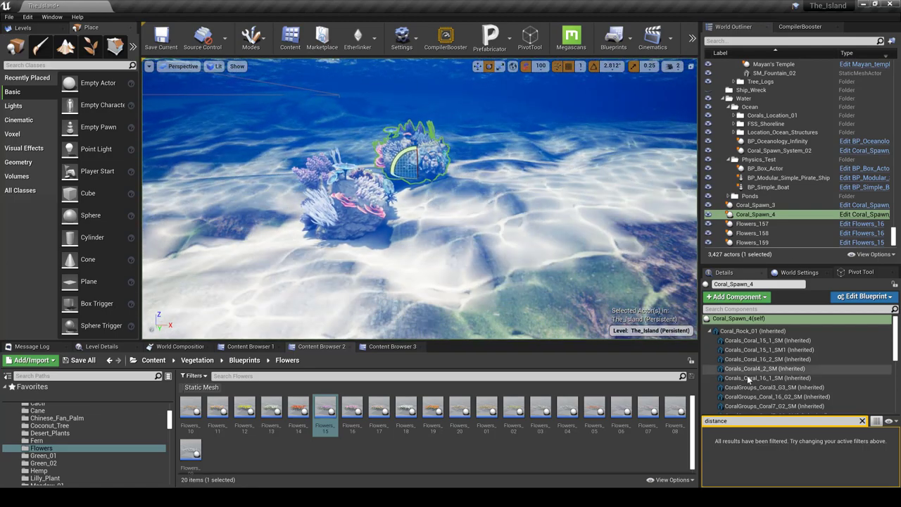
Step: In the Coral_Spawn_3 blueprint, filter Coral_Rock_01's properties by "DISTANCE" and set its Desired Max Draw Distance to 17500
click(864, 214)
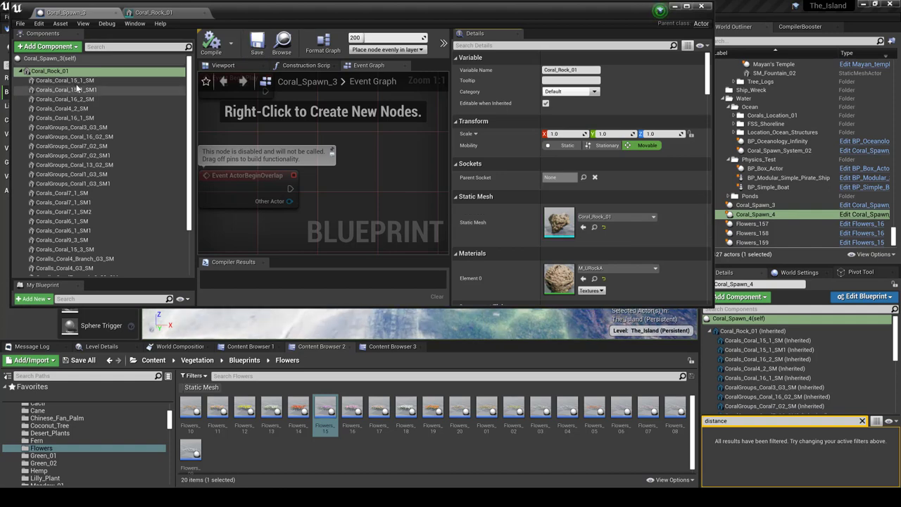
click(49, 71)
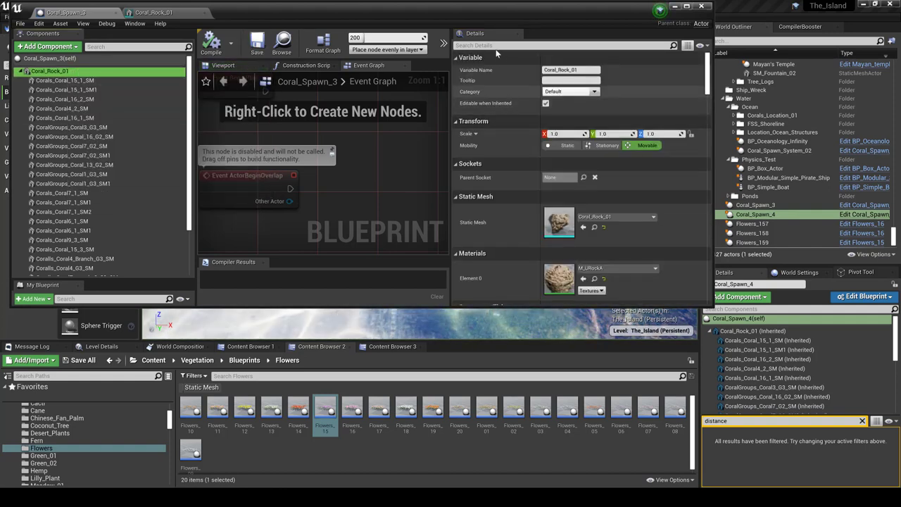
click(494, 45)
text(DISTANCE)
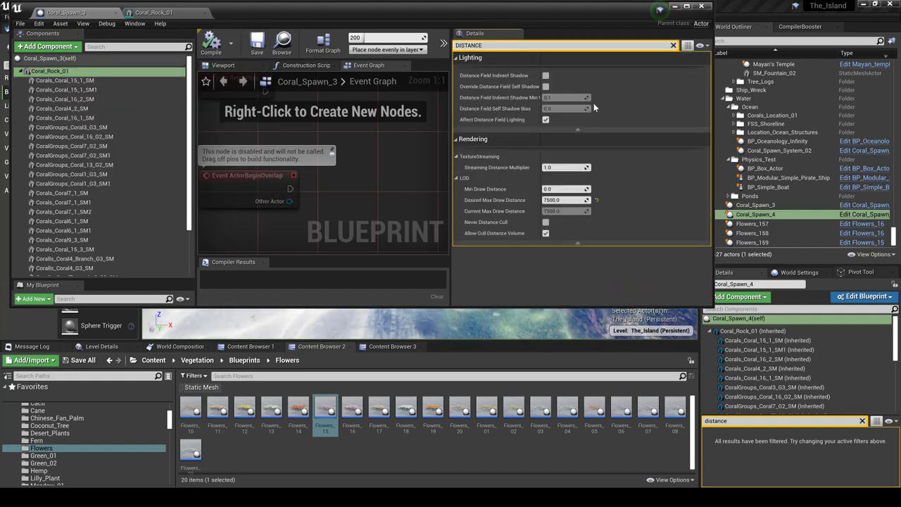
click(558, 189)
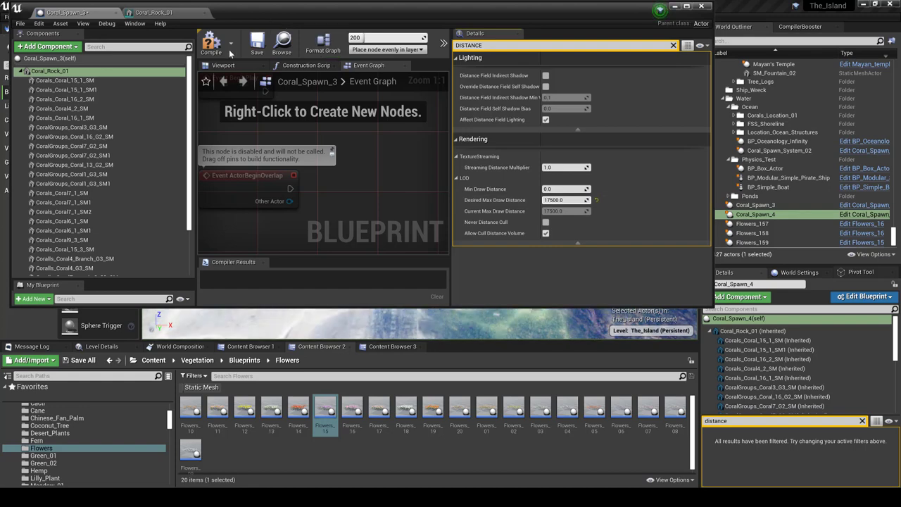
Step: Compile and save the Coral_Spawn_3 blueprint, and return to the level
click(212, 44)
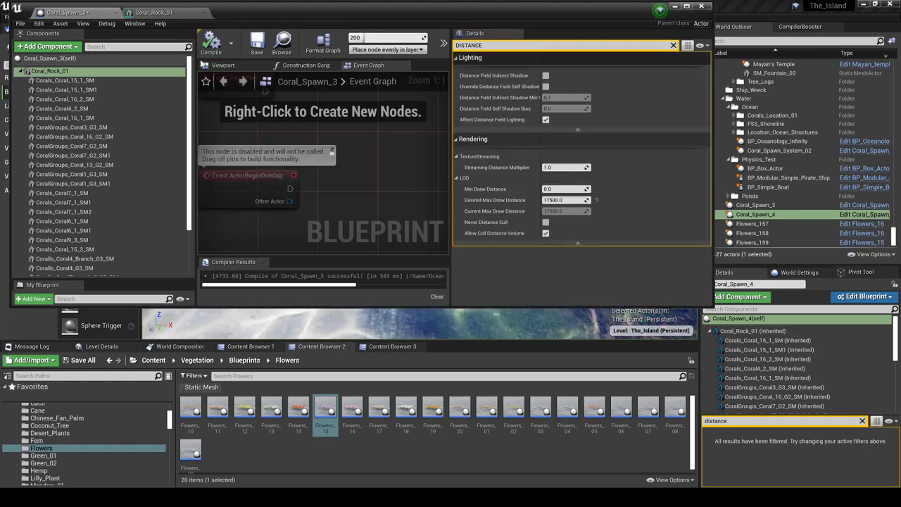
click(257, 43)
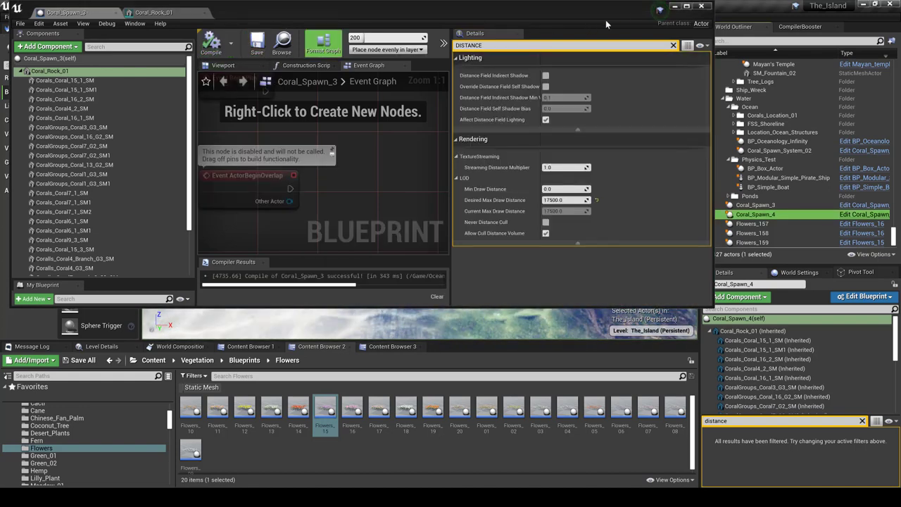
click(677, 6)
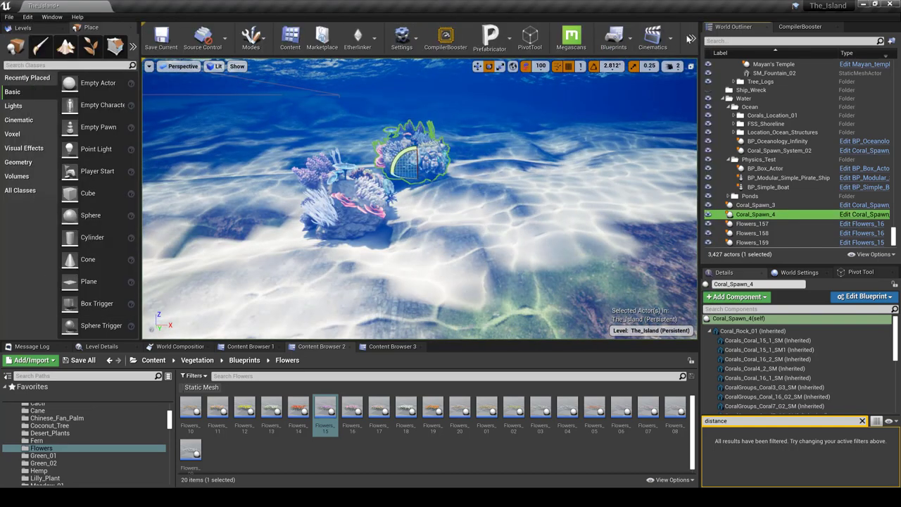
Step: Play the level again, move away from the corals and back up close to check the new draw distance, and stop playing
click(694, 43)
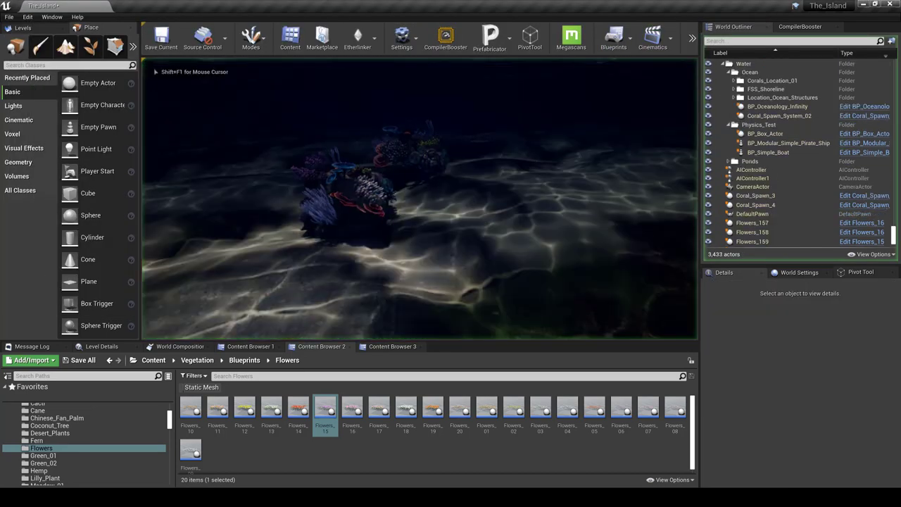
key(s)
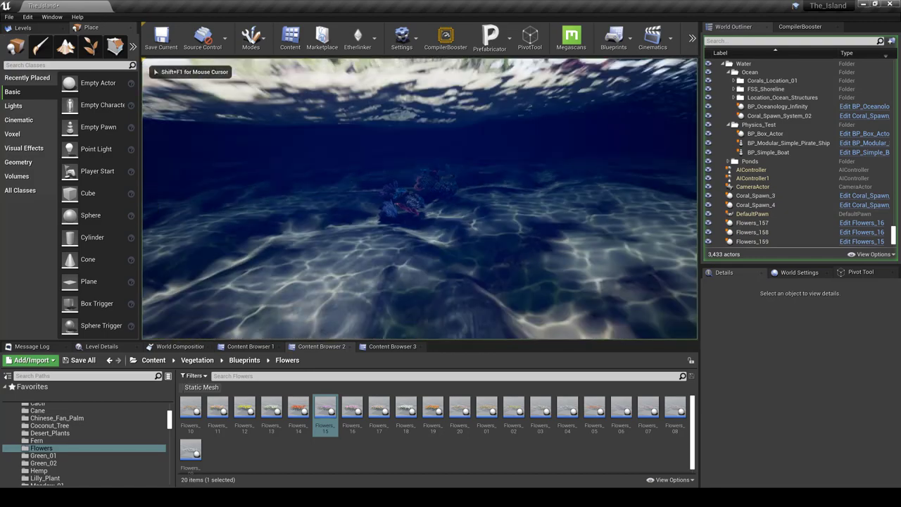
key(w)
key(w)
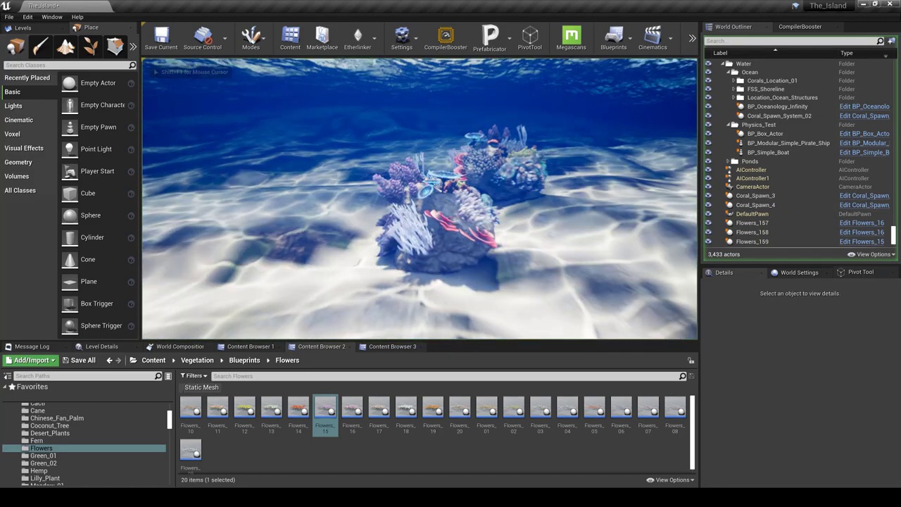
key(Escape)
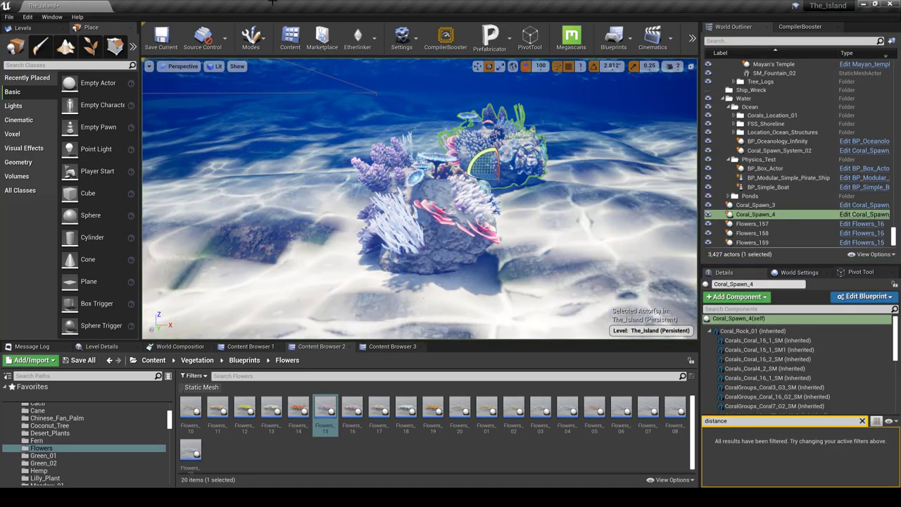
Step: Clear the "distance" property filter and select the Coral_Spawn_3 actor in the level
click(862, 421)
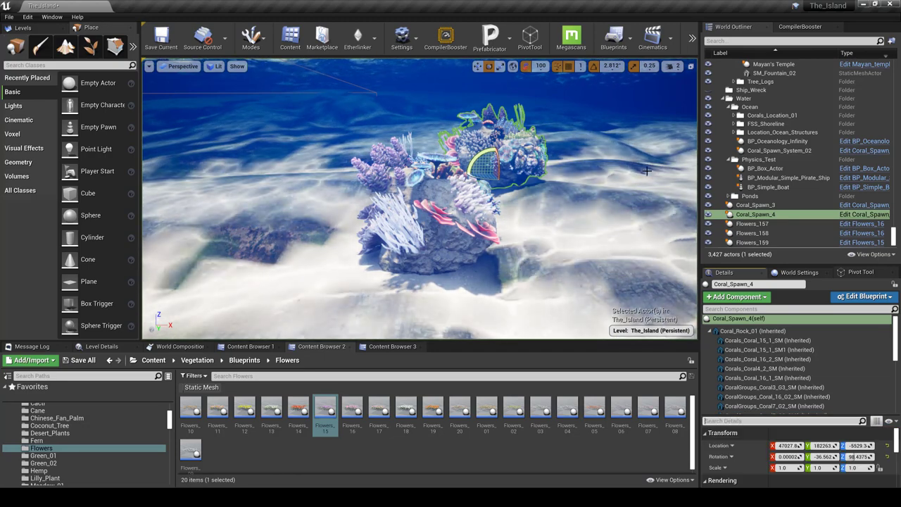
click(443, 225)
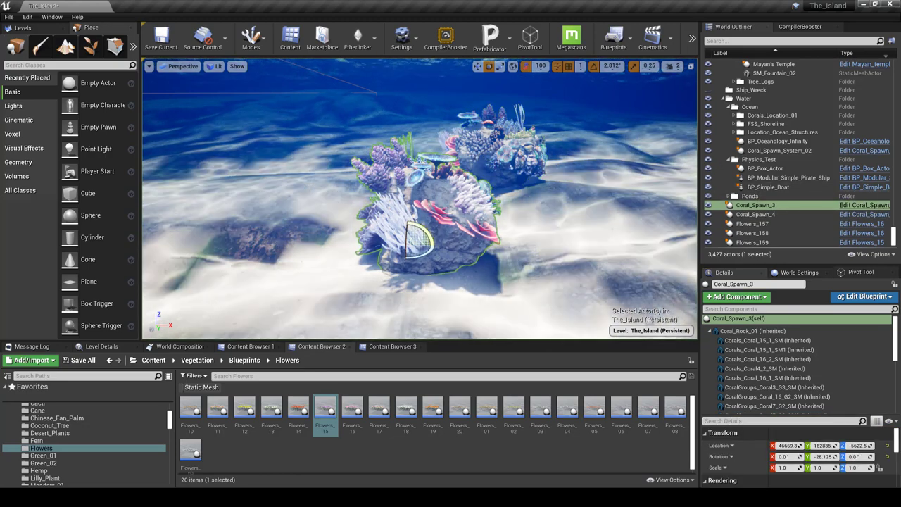
right_drag(469, 236, 461, 236)
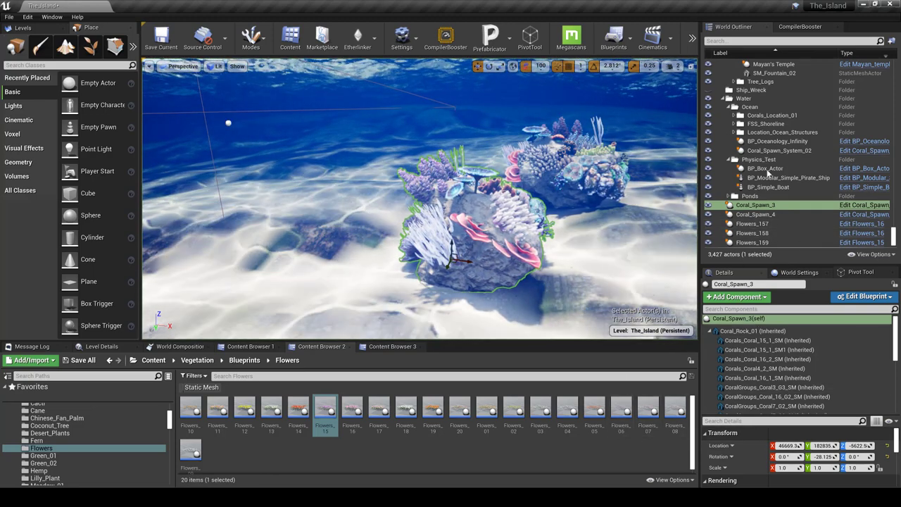
Step: Collapse the Bamboo_BP, Blueprints and Landscape folders in the level's actor list and expand the Game_Mechanics folder
scroll(891, 238, up, 3)
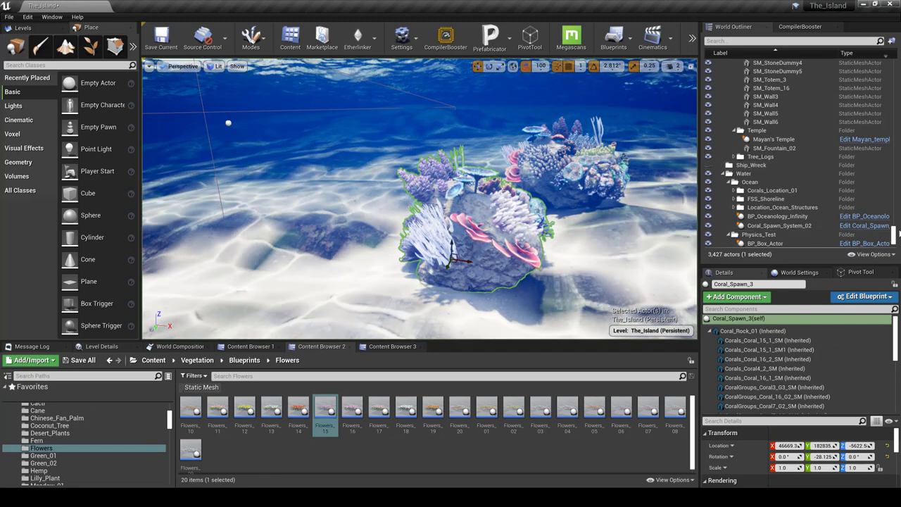
scroll(892, 234, up, 15)
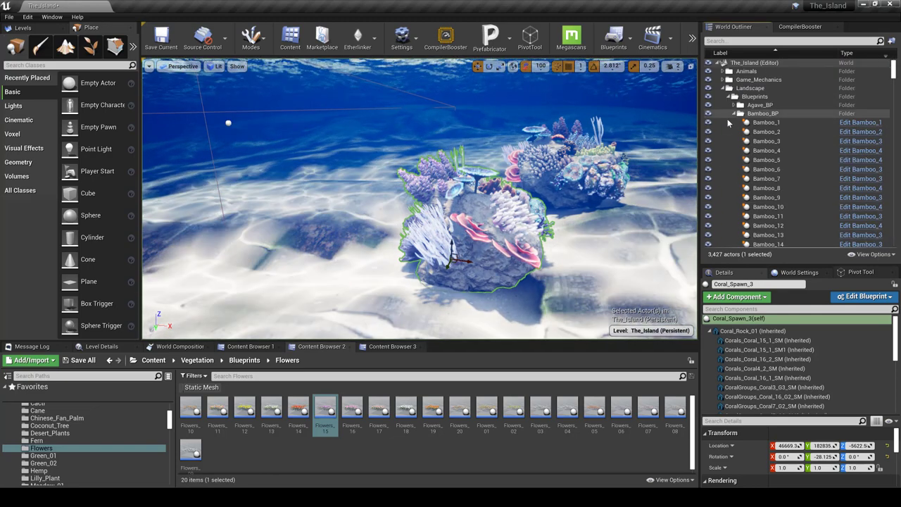
click(734, 114)
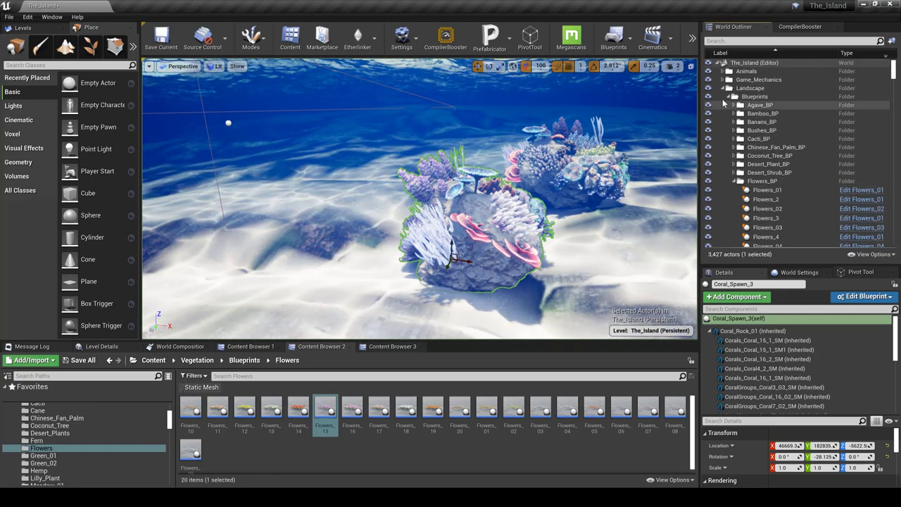
click(727, 98)
click(730, 98)
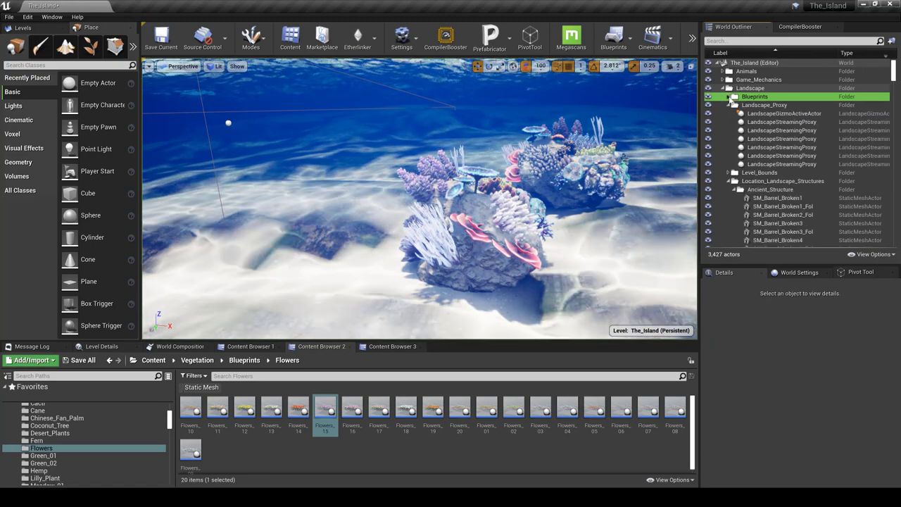
click(723, 88)
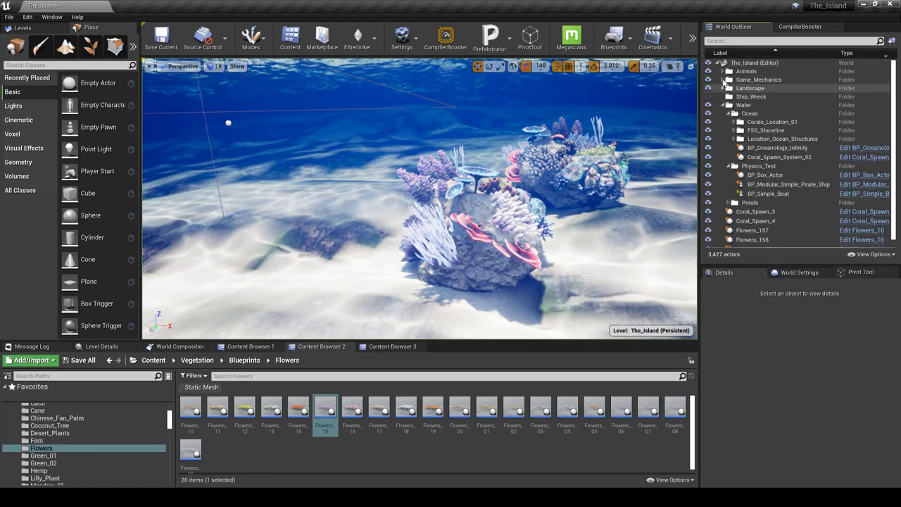
click(722, 80)
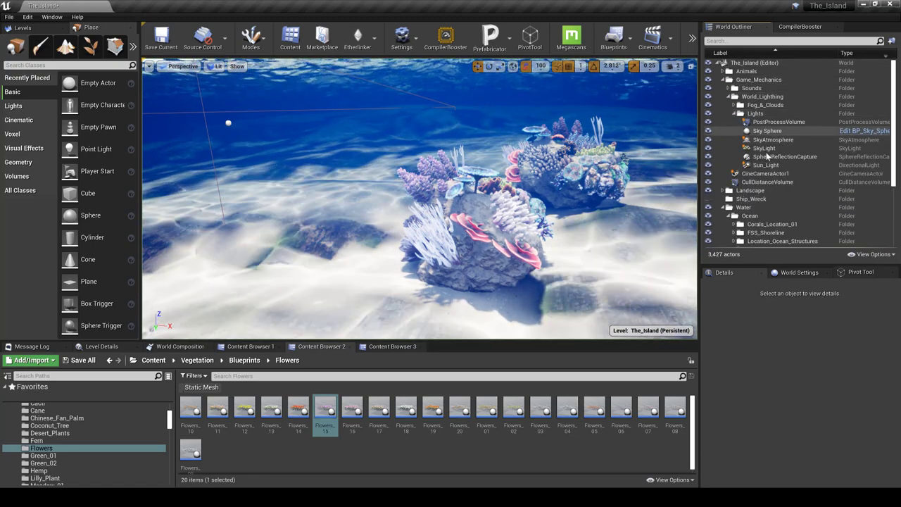
Step: Select the CullDistanceVolume actor and review its size and cull distance pairs, Enabled option and brush settings
click(766, 182)
scroll(827, 448, down, 10)
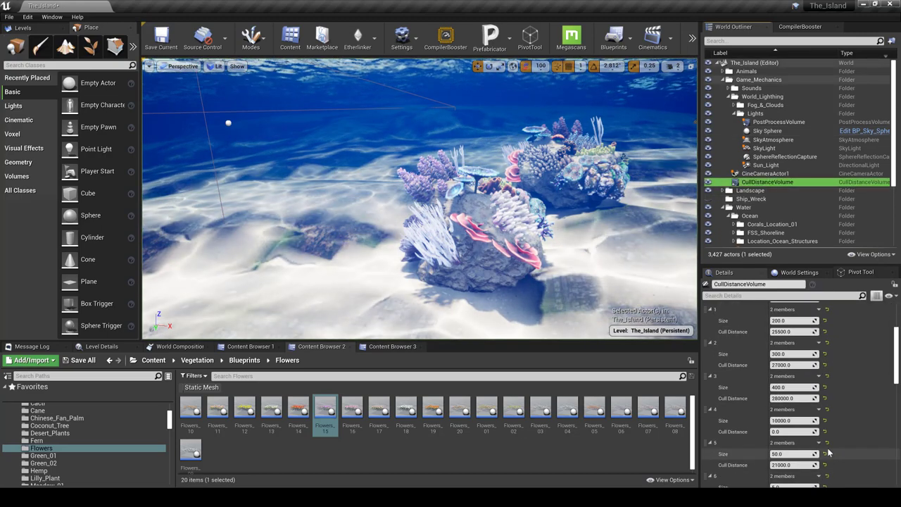
scroll(831, 445, up, 2)
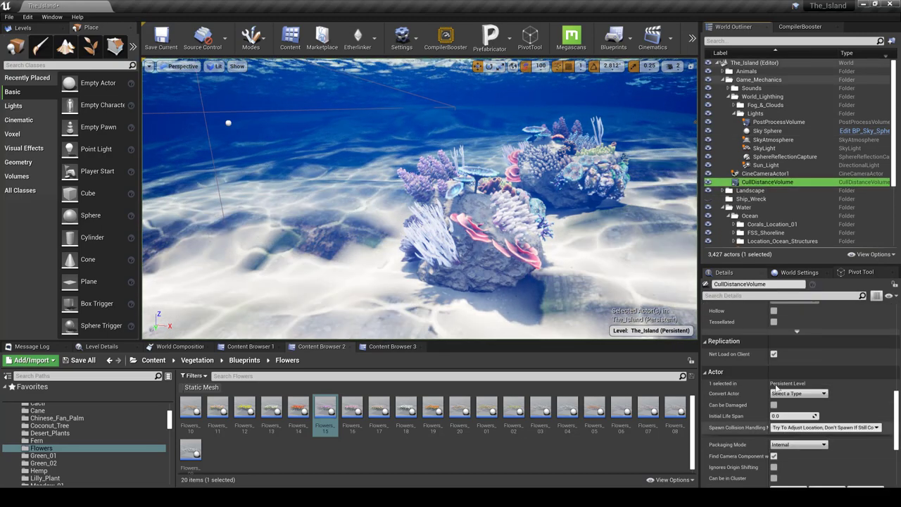
scroll(775, 373, down, 4)
scroll(775, 374, down, 2)
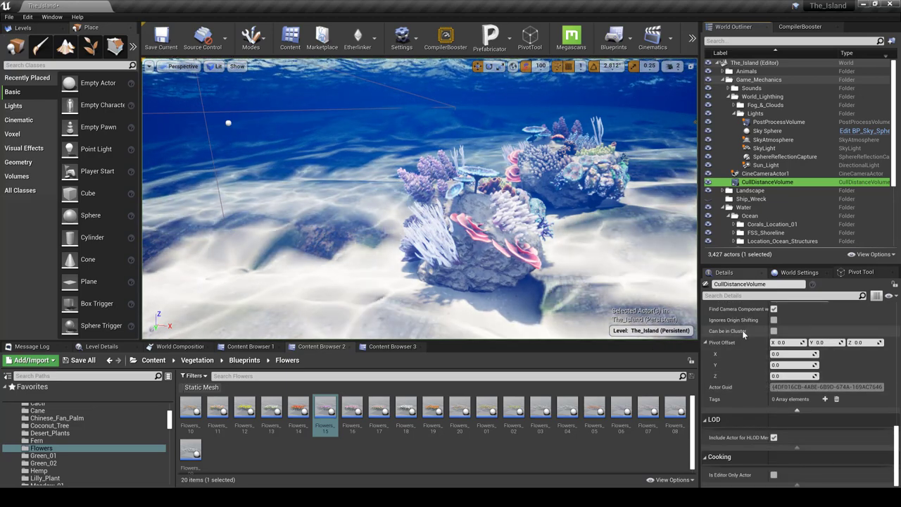
scroll(774, 352, up, 4)
scroll(777, 358, up, 5)
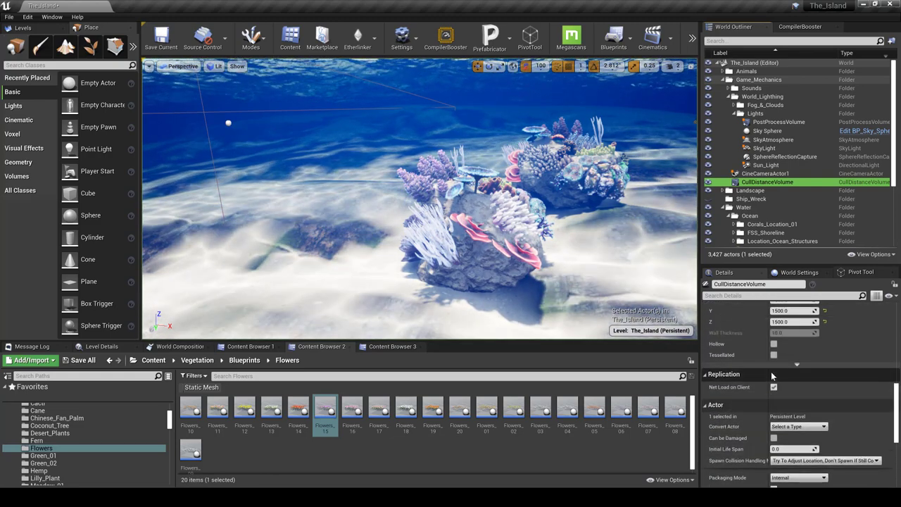
scroll(771, 371, up, 5)
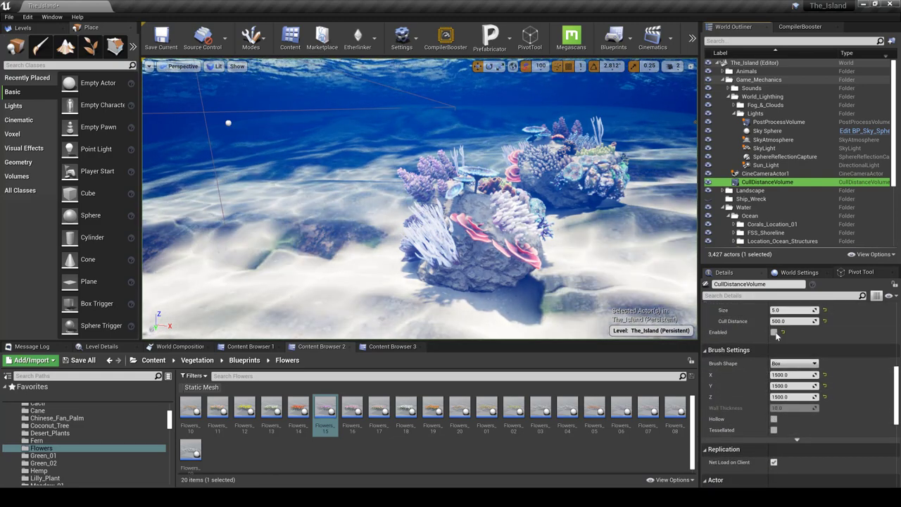
scroll(771, 372, up, 3)
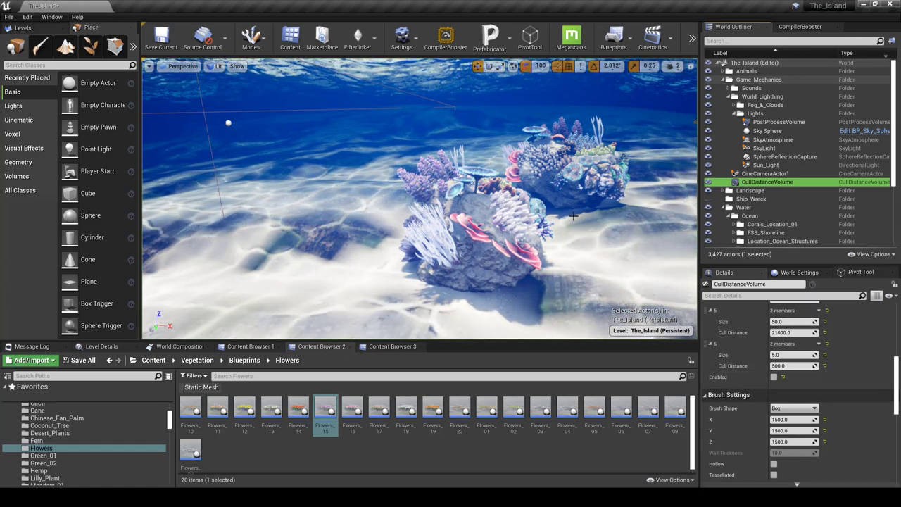
Step: In the Coral_Spawn_3 blueprint, select the Coral_Rock_01 component and filter its details for "DISTA", and return to the level
key(s)
right_drag(420, 199, 617, 196)
key(s)
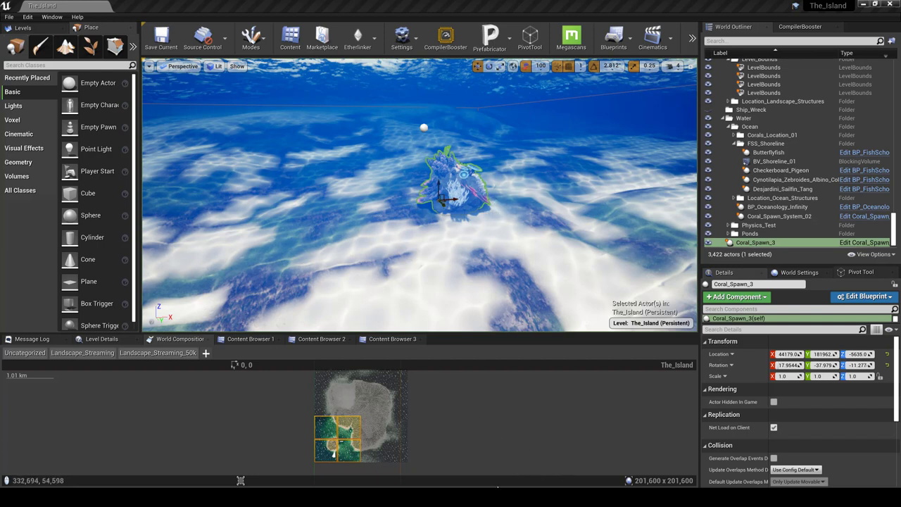
mouse_move(581, 478)
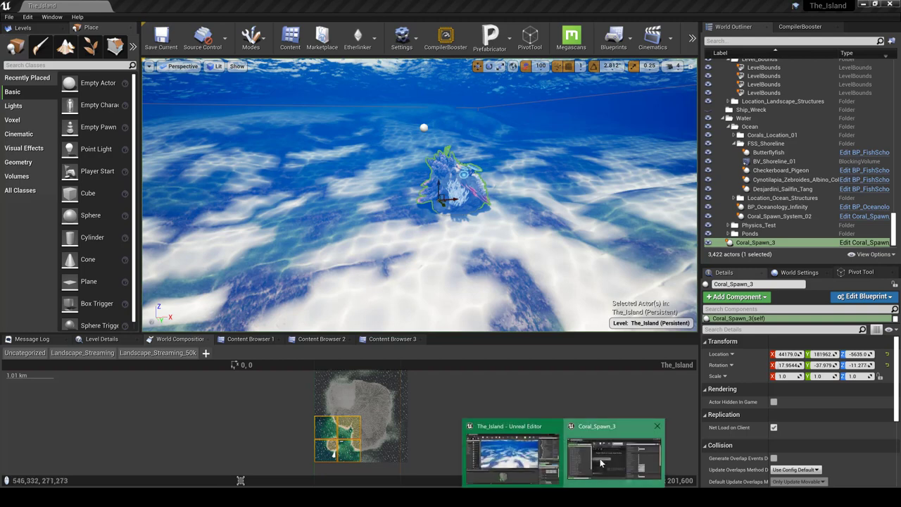
click(614, 455)
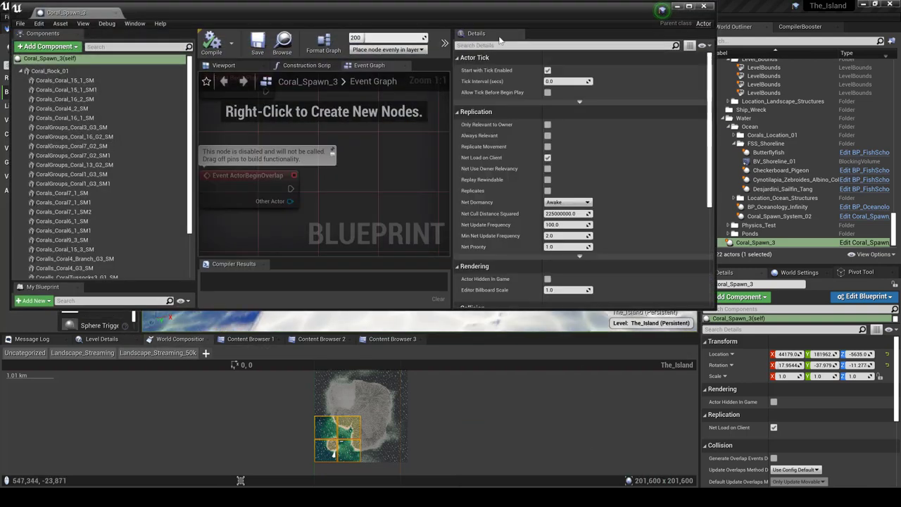
click(79, 70)
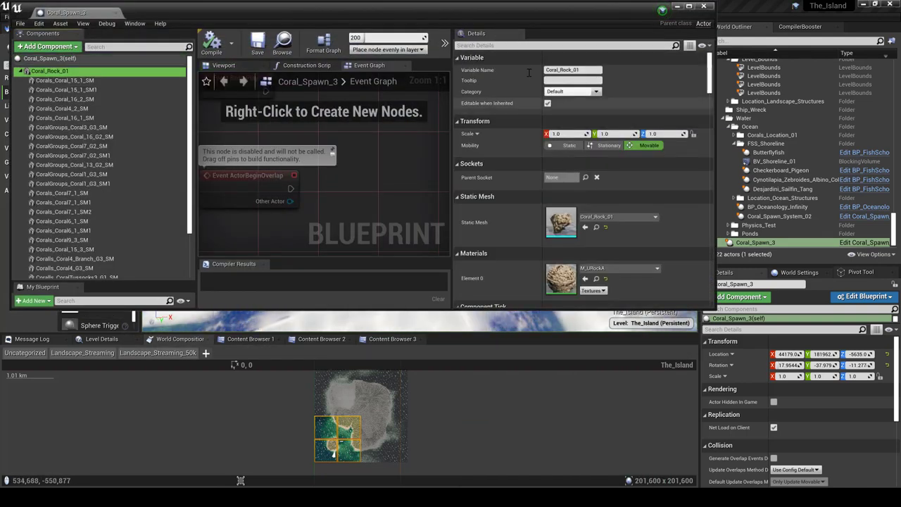
click(493, 46)
text(DISTA)
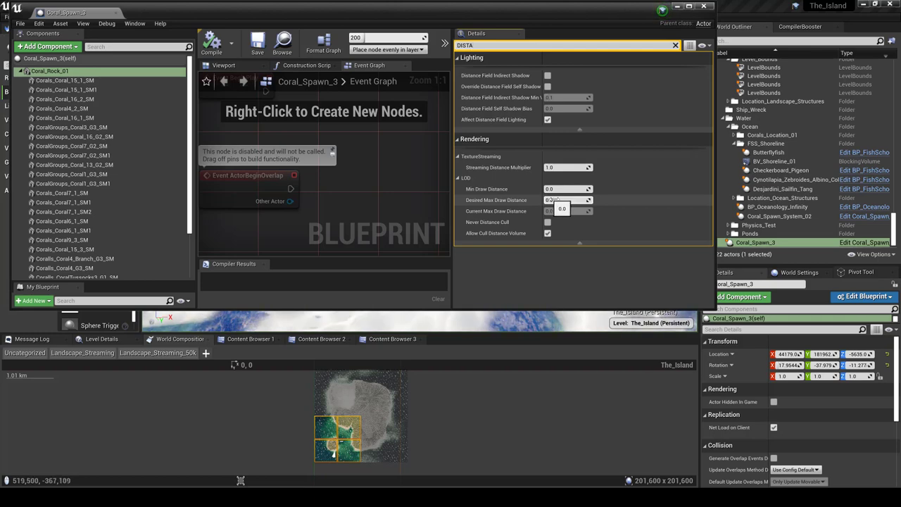
click(677, 7)
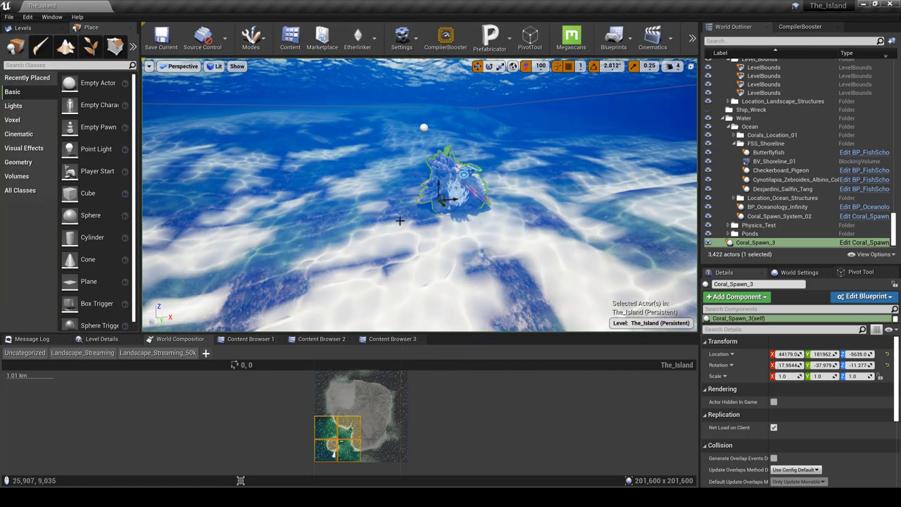
Step: Inspect the Coral_Spawn_3 actor from near and far, play the level to view it in game, and stop playing
scroll(443, 198, up, 2)
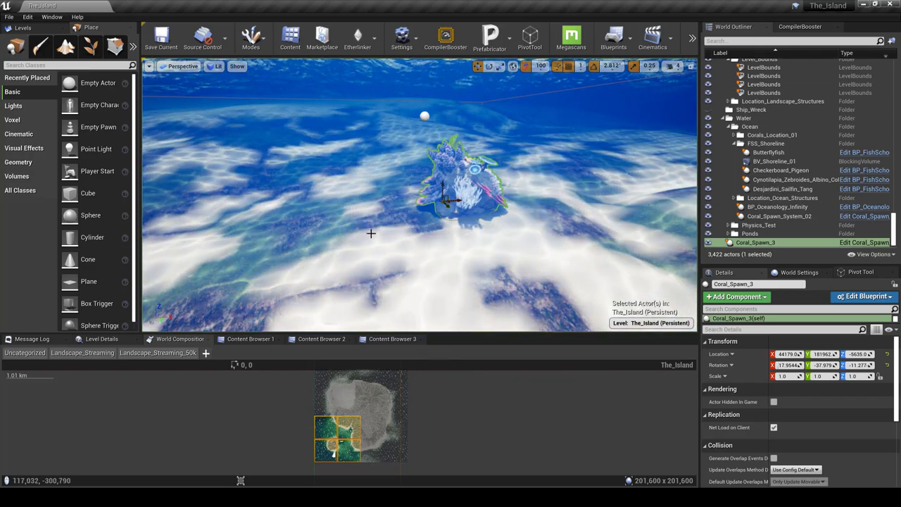
key(w)
right_drag(387, 221, 311, 203)
key(s)
key(w)
key(s)
key(w)
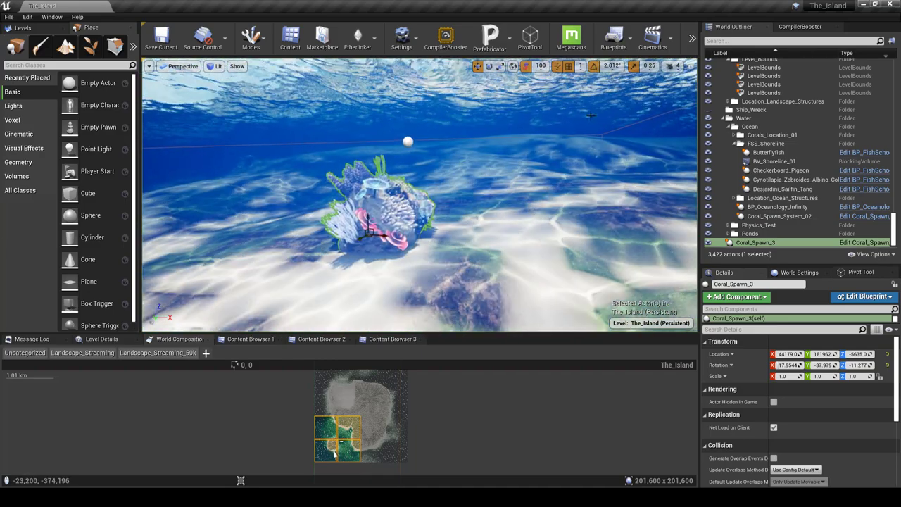
click(692, 40)
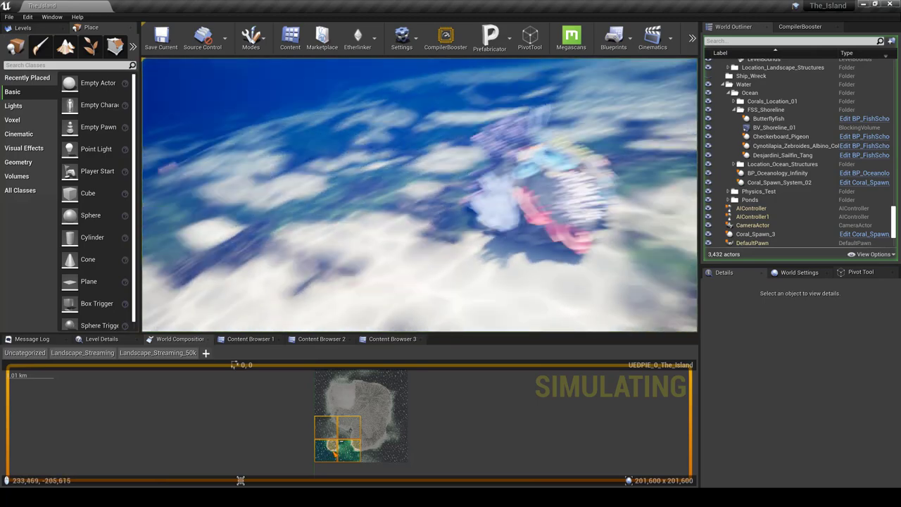
key(Escape)
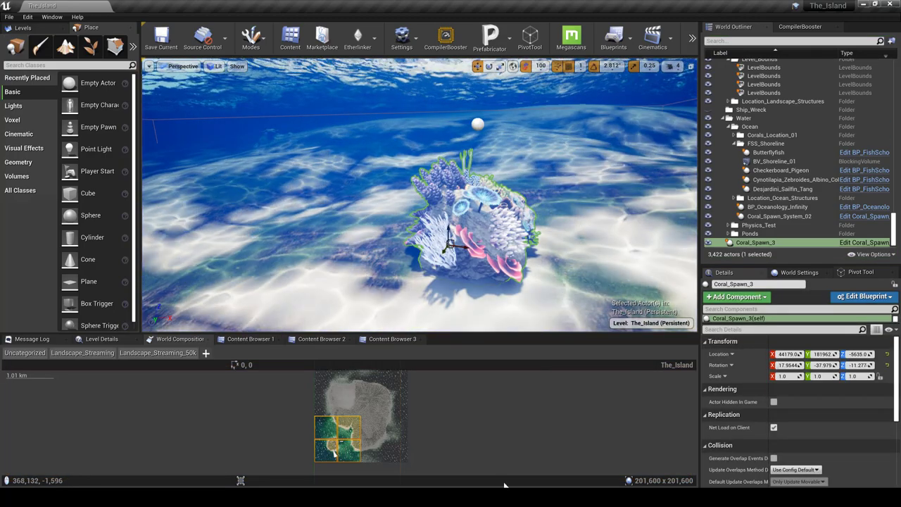
Step: Reopen the Coral_Spawn_3 blueprint, select all its mesh components from Coral_Rock_01 to Coralls_Coral4_Branch_2_SM, and show the blueprint's viewport
click(563, 497)
click(592, 463)
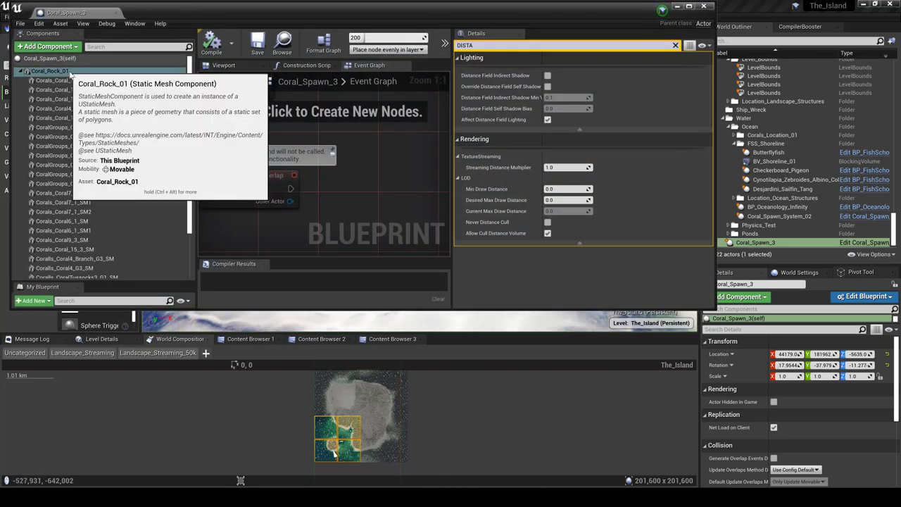
scroll(88, 243, down, 2)
shift+click(86, 273)
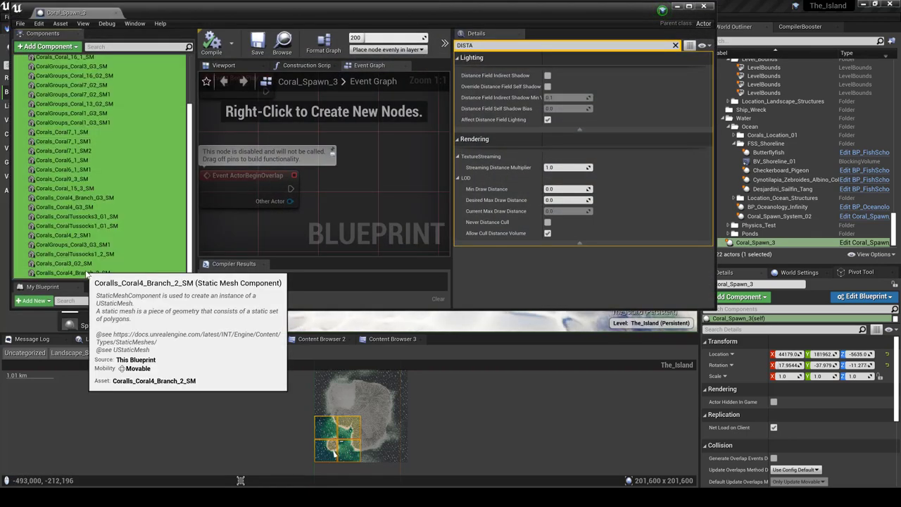
click(223, 66)
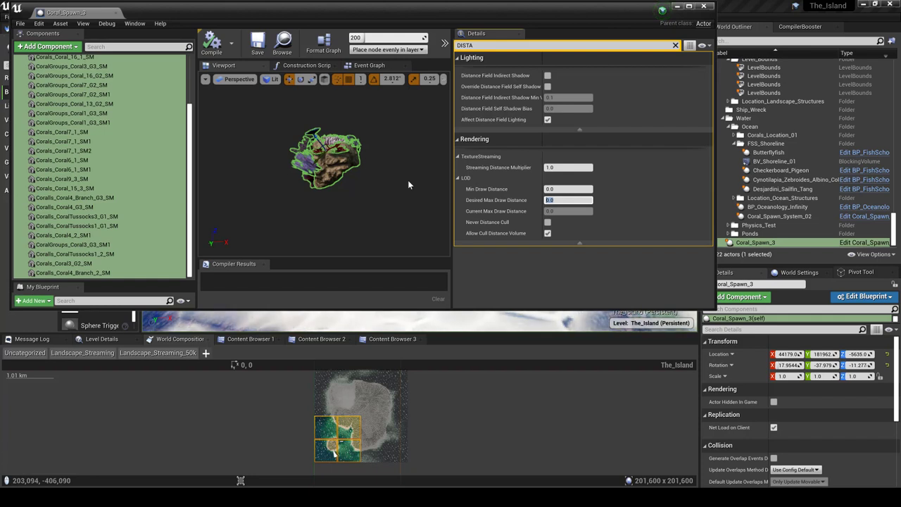
Step: Set the selected components' Desired Max Draw Distance to 7500, compile and save the blueprint, and return to the level
text(7500)
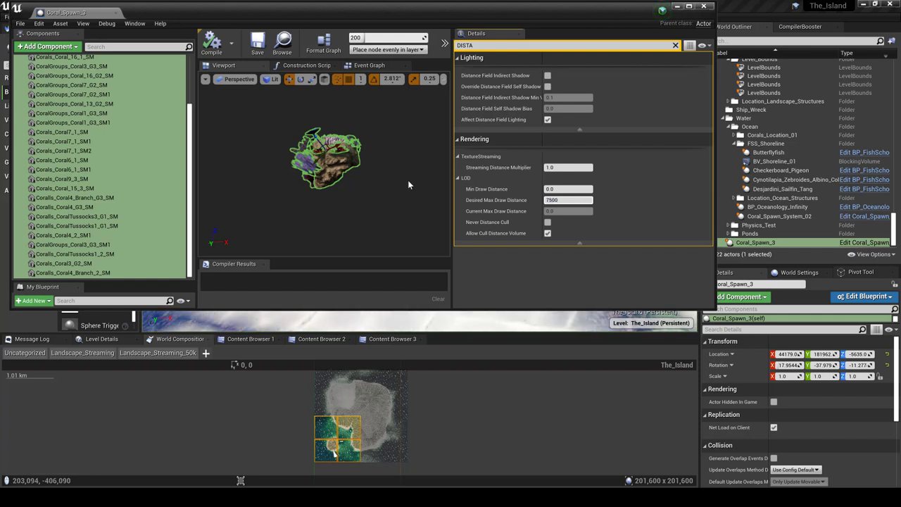
key(Return)
click(215, 48)
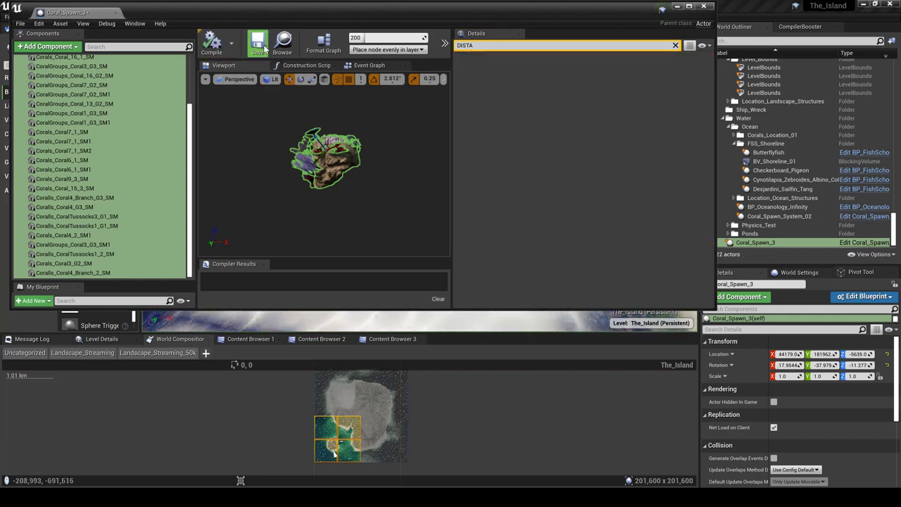
click(257, 44)
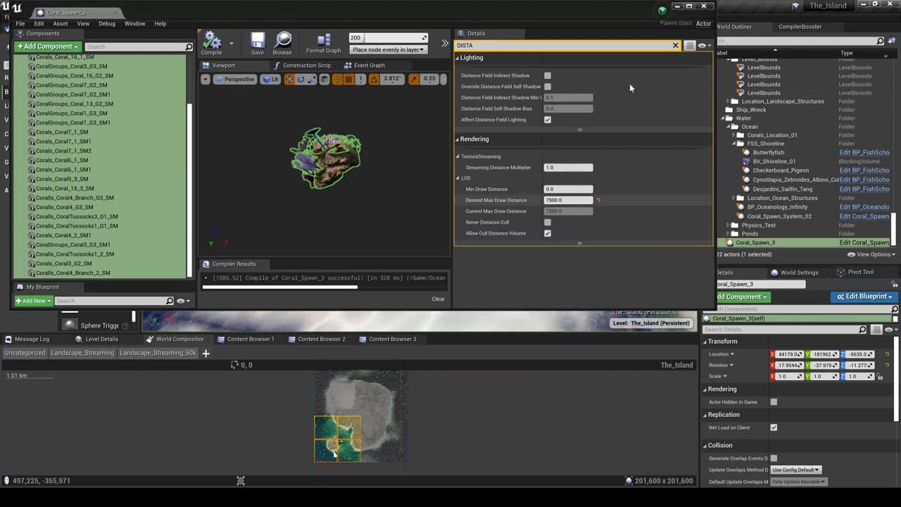
click(677, 7)
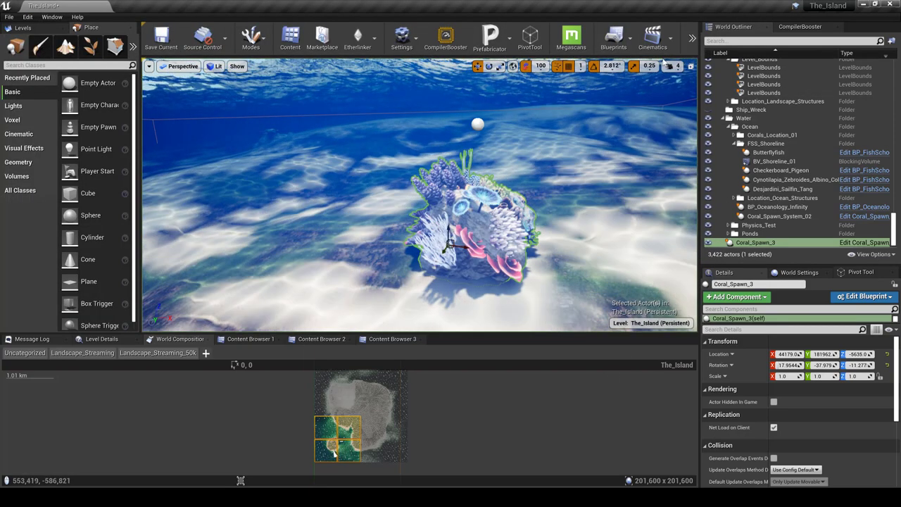
Step: Play the level in full screen, move away from the corals to check their draw distance, and stop playing
click(693, 38)
click(700, 105)
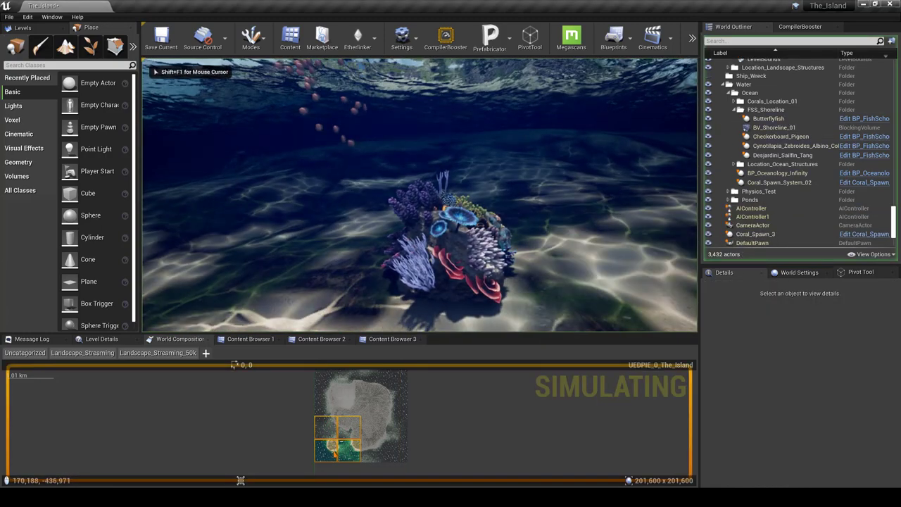
key(F11)
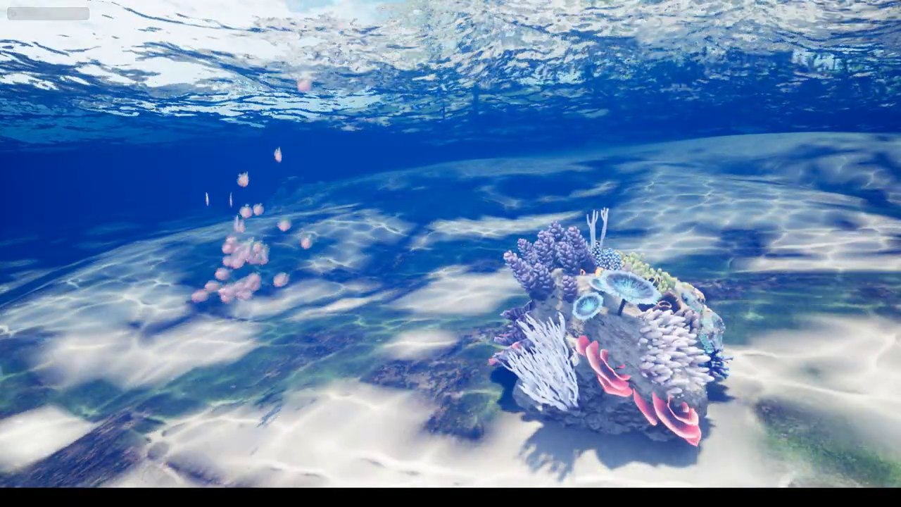
key(s)
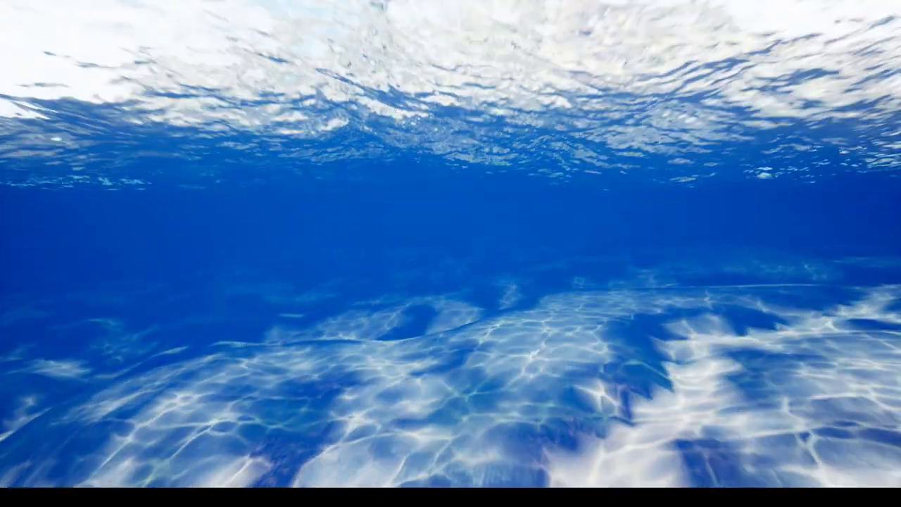
key(Escape)
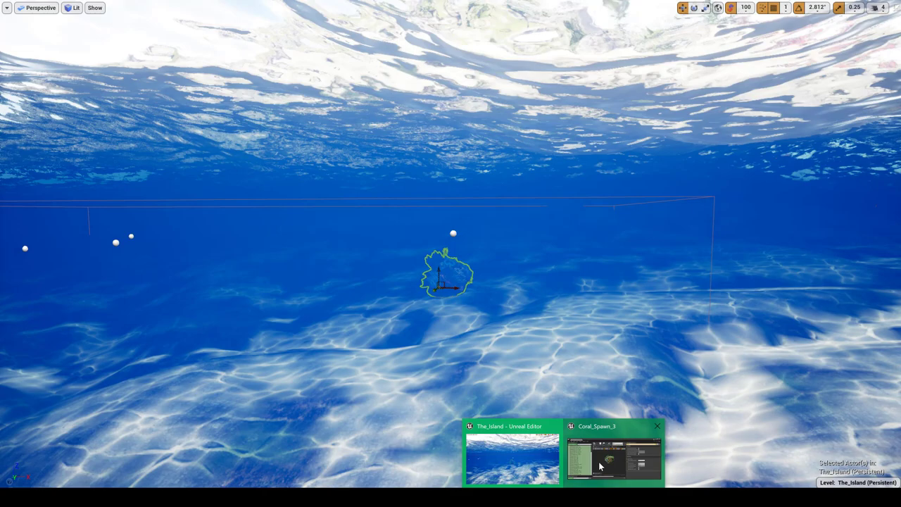
Step: Set the Coral_Spawn_3 components' Desired Max Draw Distance to 500, compile and save the blueprint, and return to the level
click(600, 466)
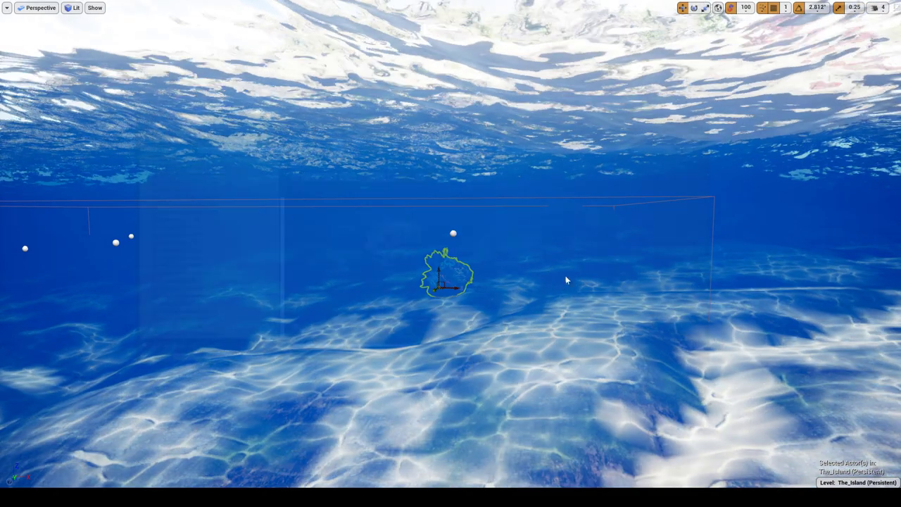
drag(569, 201, 423, 195)
text(500)
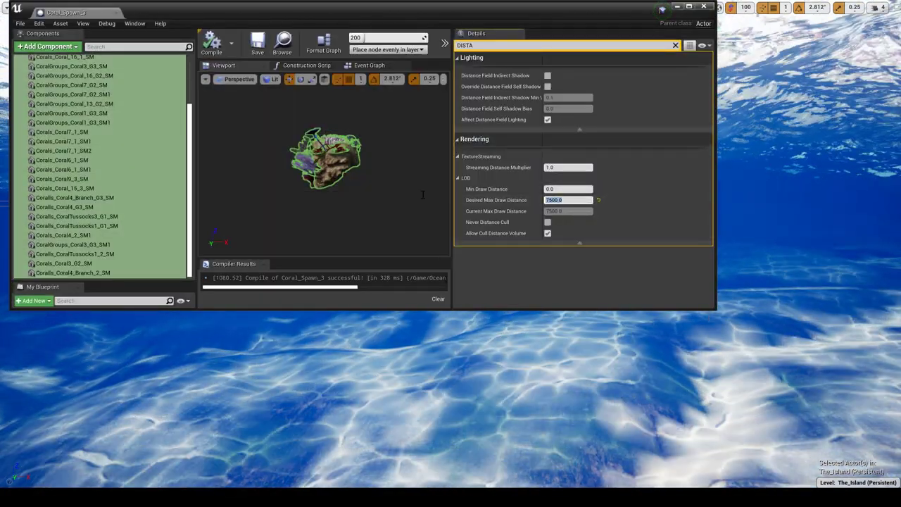
key(Return)
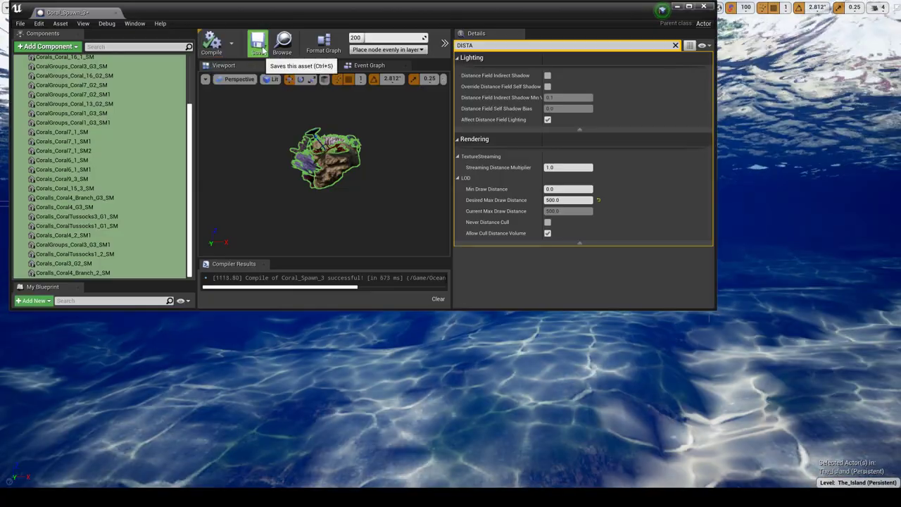
click(256, 53)
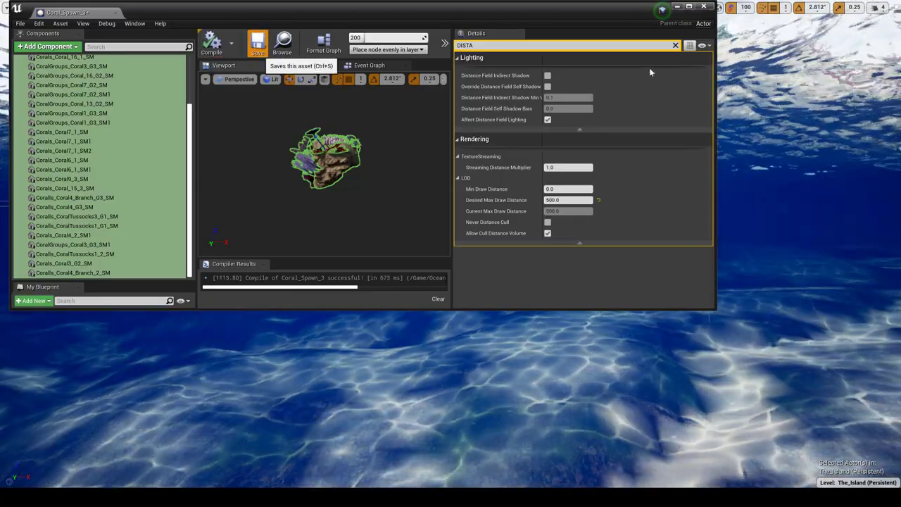
click(676, 7)
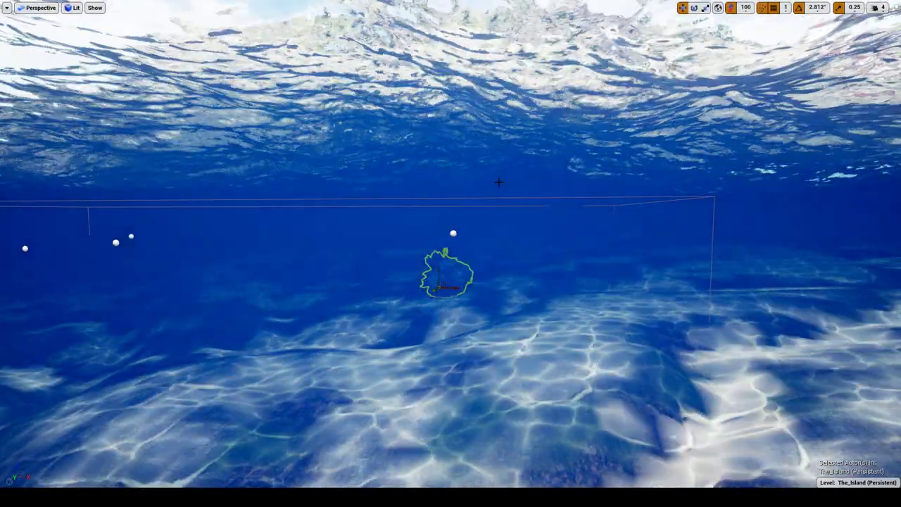
Step: Play the level in full screen, approach and back away from the coral to check its draw distance, and stop playing
key(w)
right_drag(500, 183, 501, 183)
scroll(450, 281, up, 1)
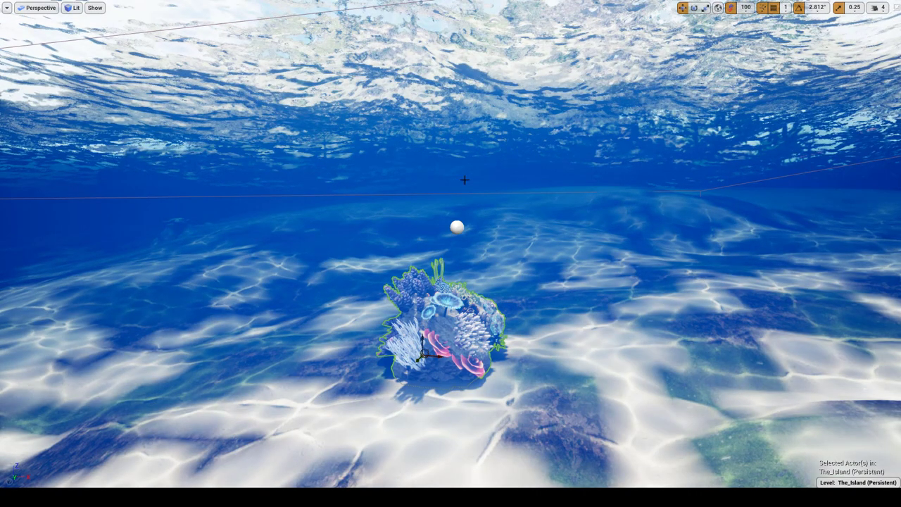
key(alt+p)
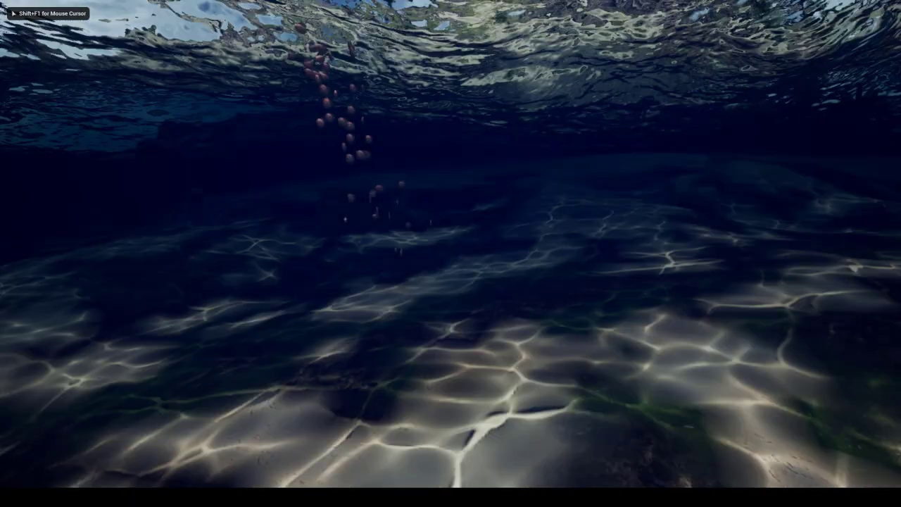
key(w)
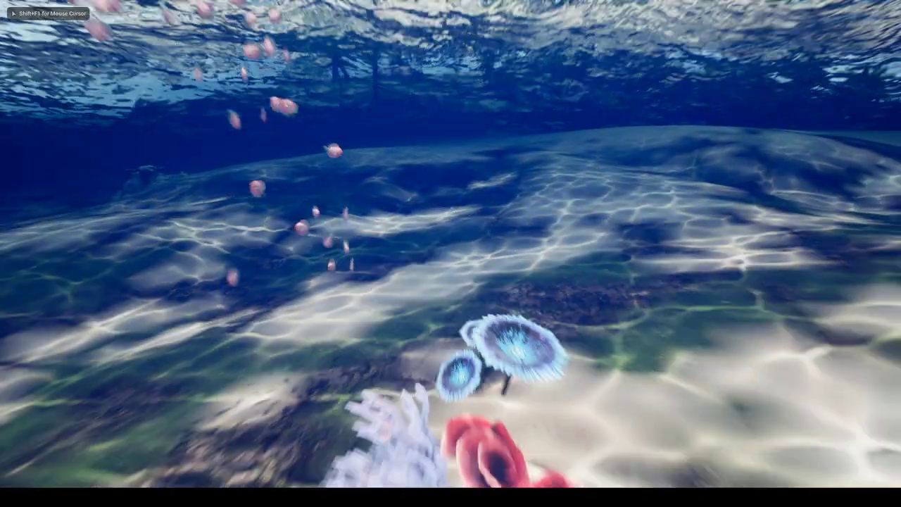
key(s)
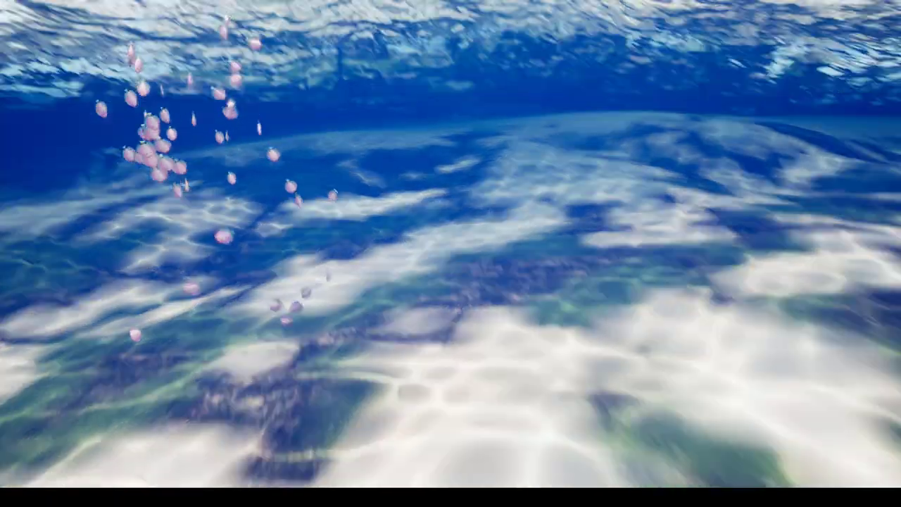
key(Escape)
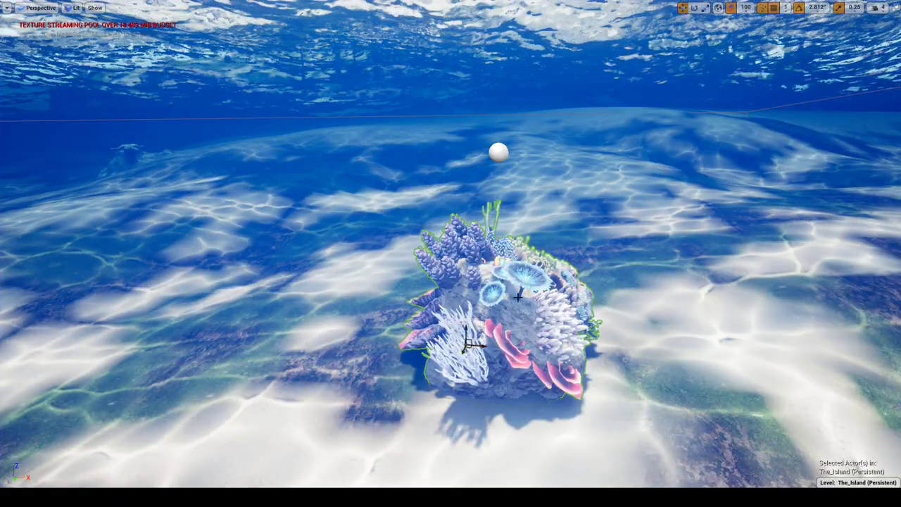
Step: Set the Coral_Spawn_3 components' Desired Max Draw Distance to 3500, compile and save the blueprint, and return to the level
key(F11)
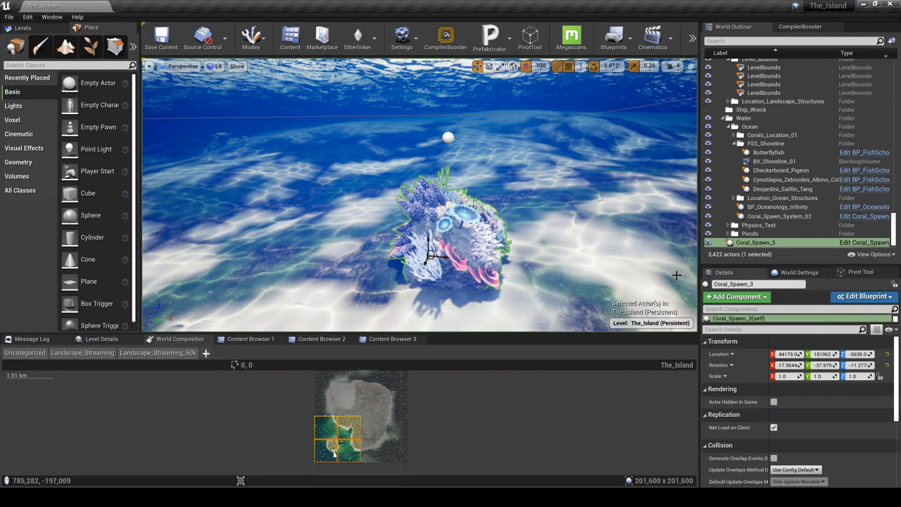
click(618, 466)
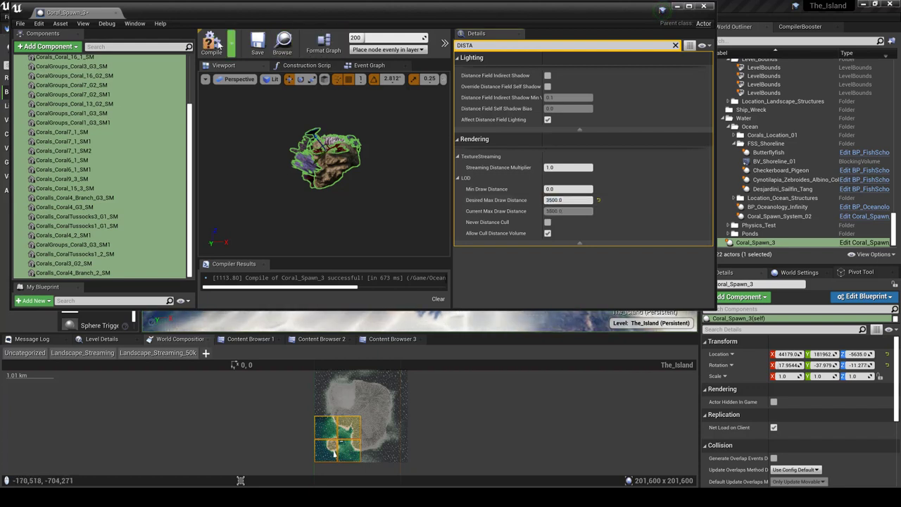
click(258, 44)
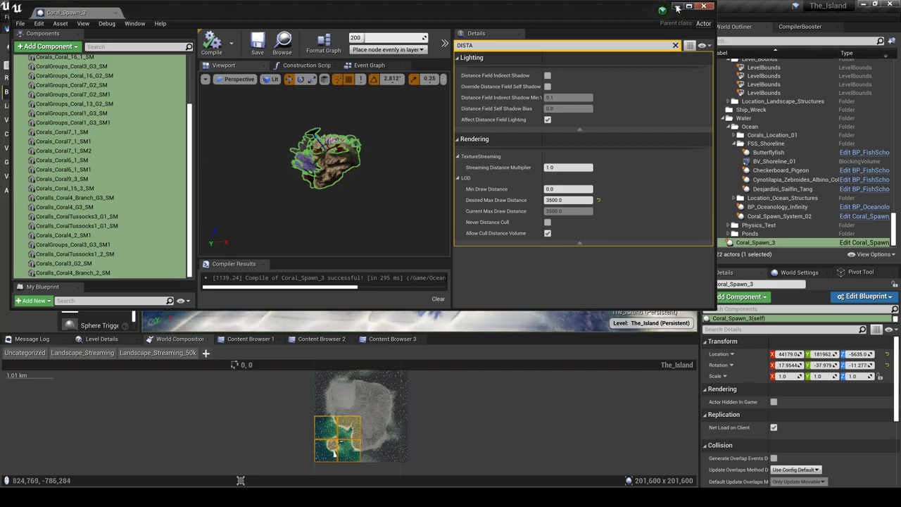
click(677, 7)
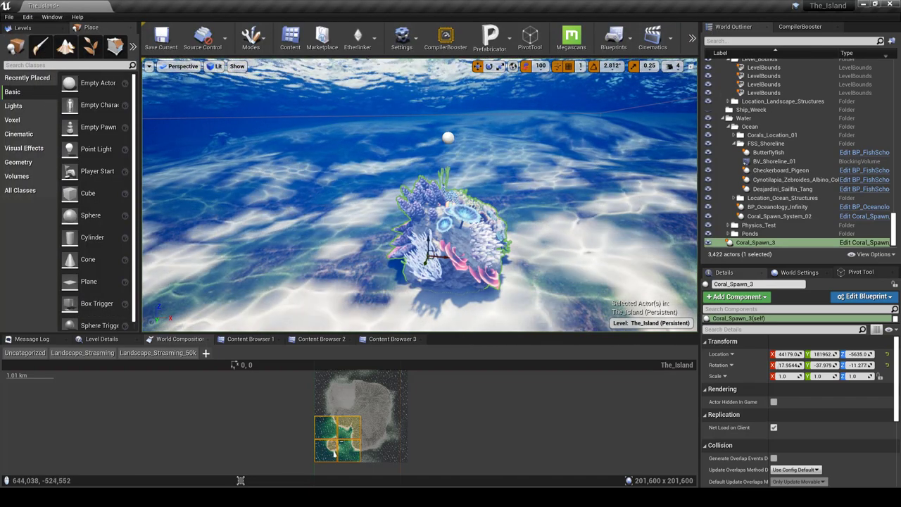
Step: Play the level in full screen again, swim around the coral and away from it to check where it is culled, and stop playing
right_drag(595, 176, 581, 200)
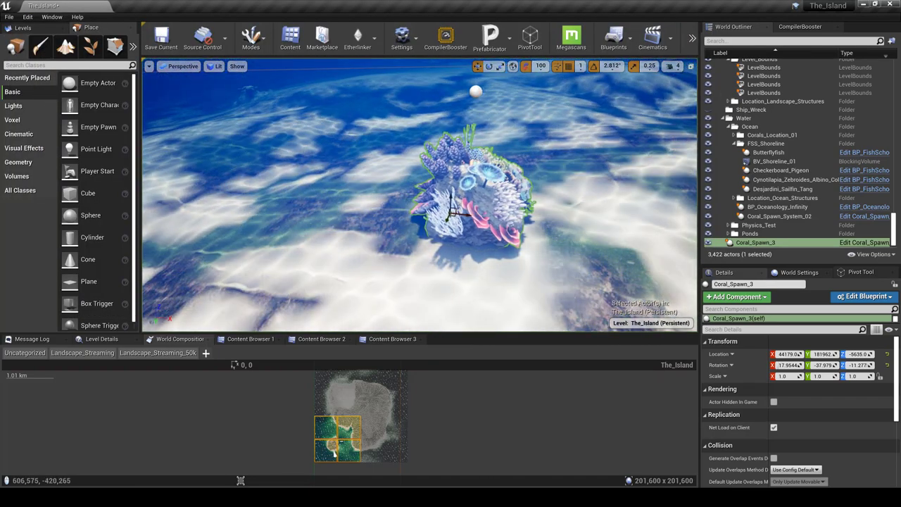
key(F11)
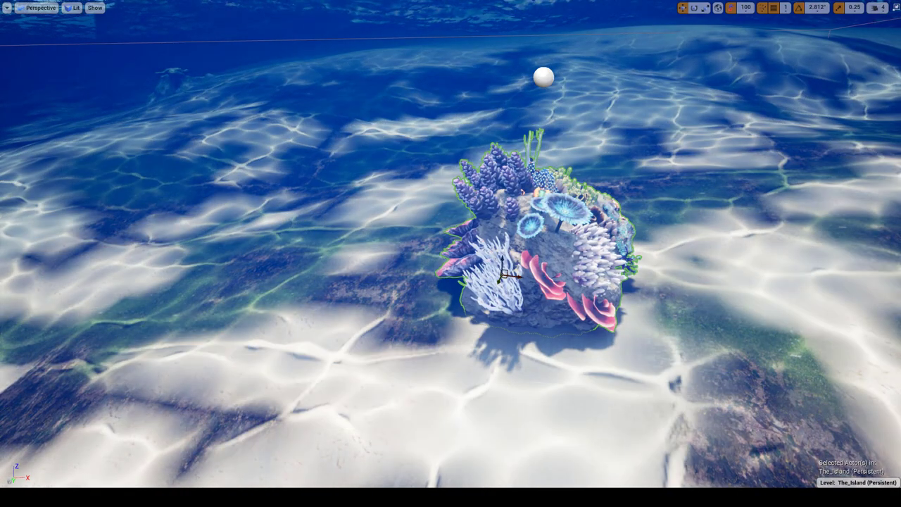
key(alt+p)
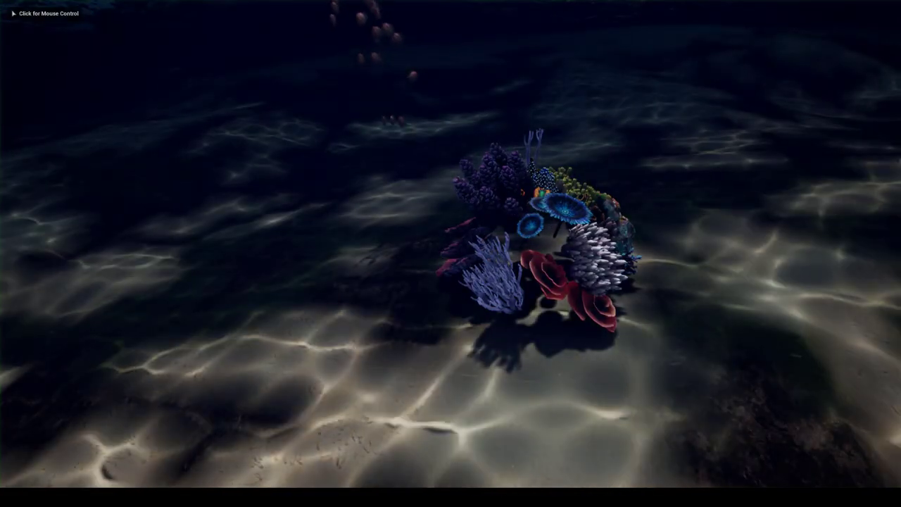
key(w)
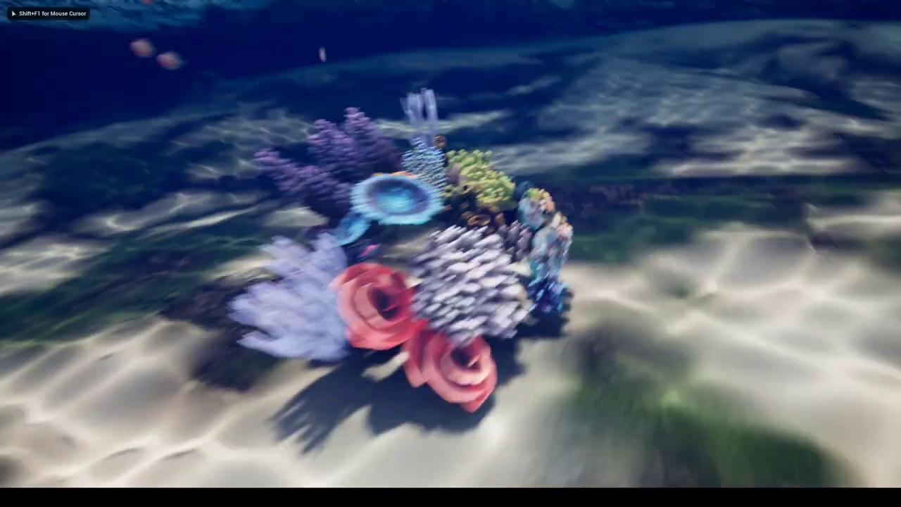
key(s)
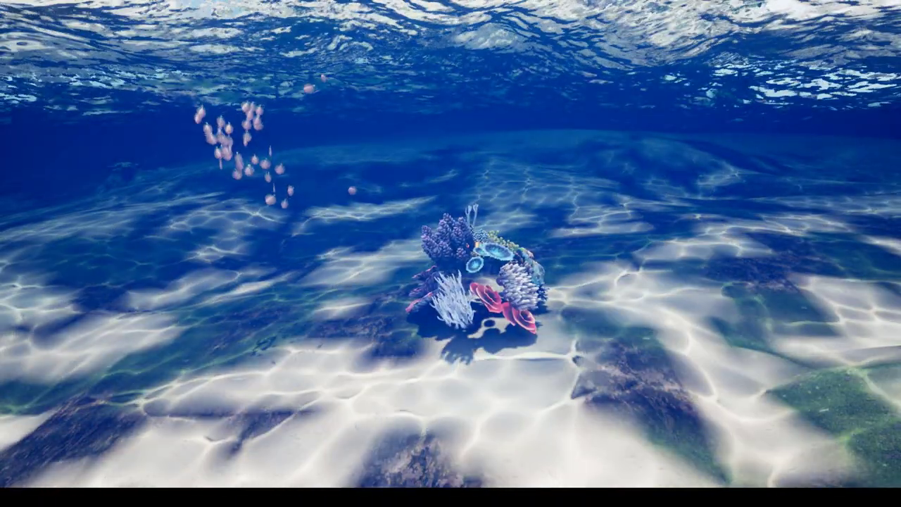
key(a)
key(w)
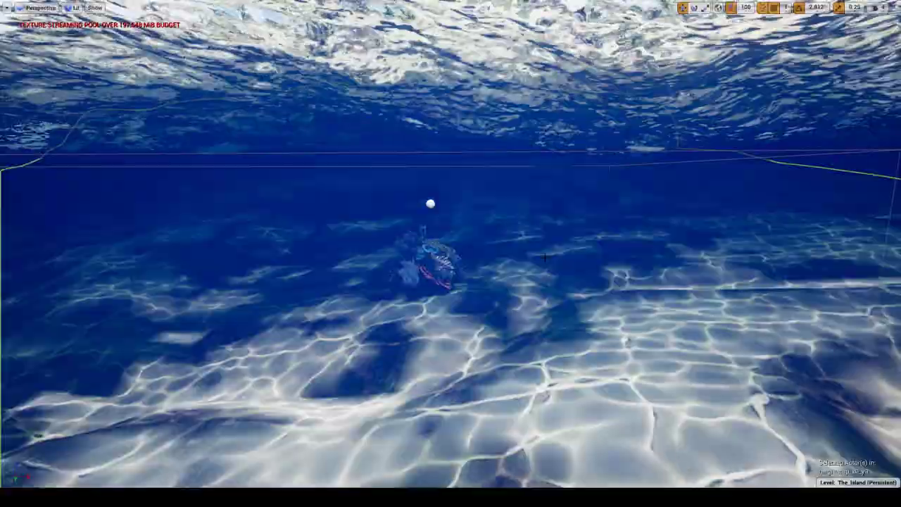
Step: Select the Coral_Spawn_3 coral on the seabed and delete it from the level
key(w)
right_drag(545, 257, 536, 296)
key(s)
click(433, 303)
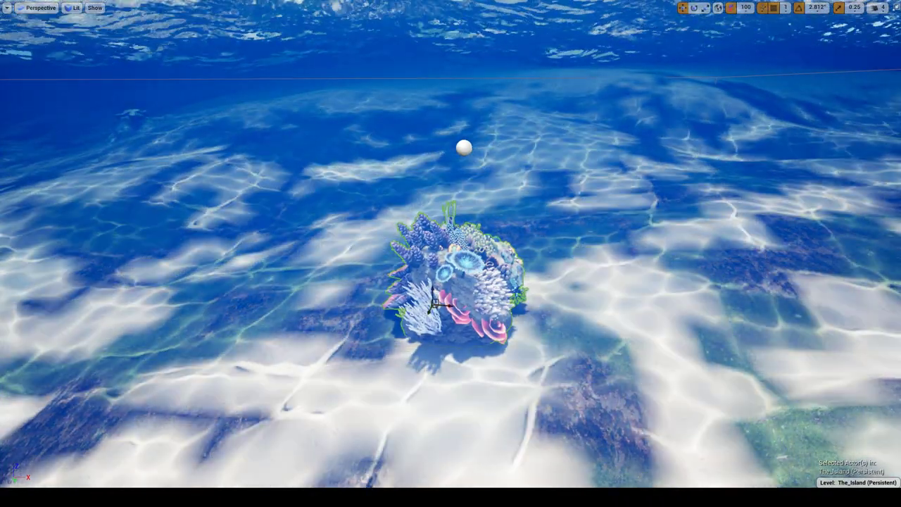
key(Delete)
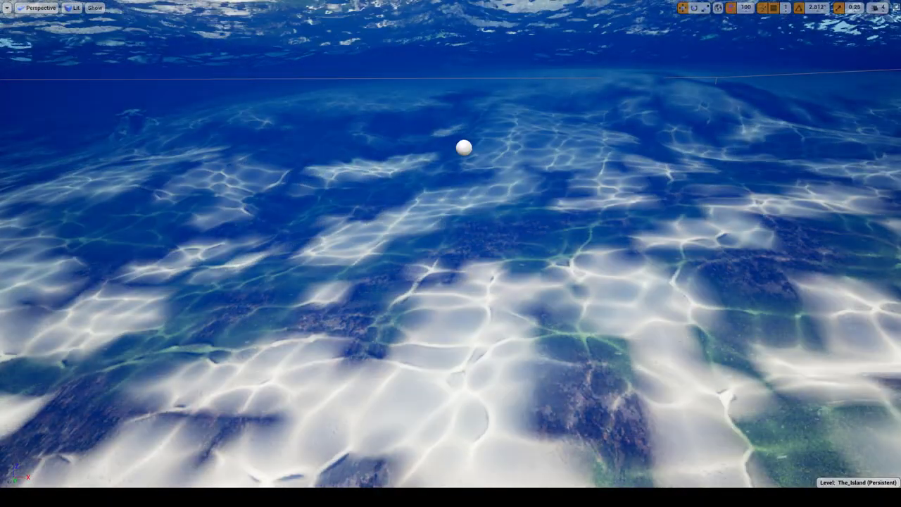
Step: Leave full screen, select Coral_Spawn_System_02 in the level, and browse the project content to the Ocean/Ocean_Coral_Reefs folder
key(F11)
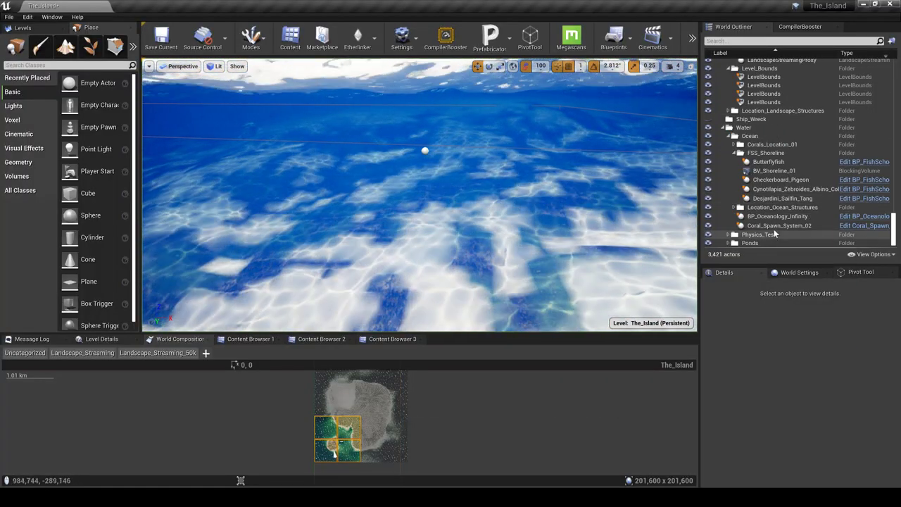
click(773, 226)
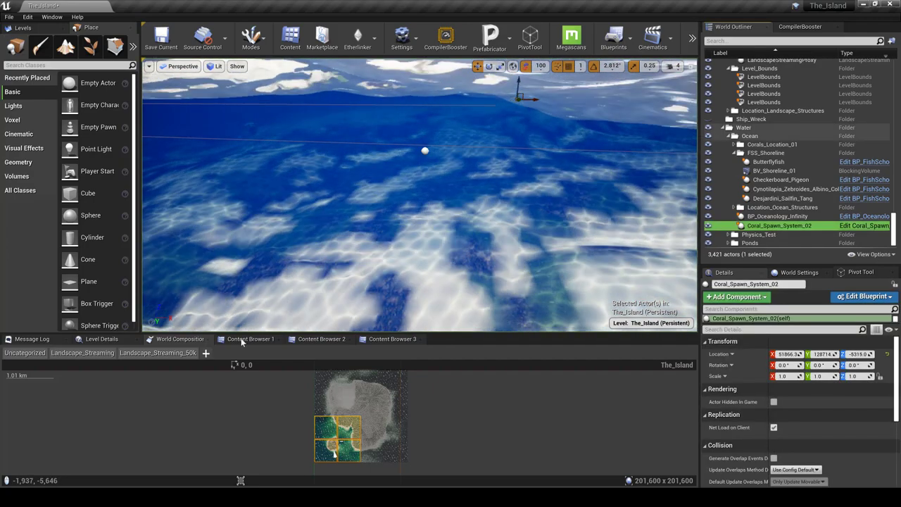
click(208, 340)
click(190, 340)
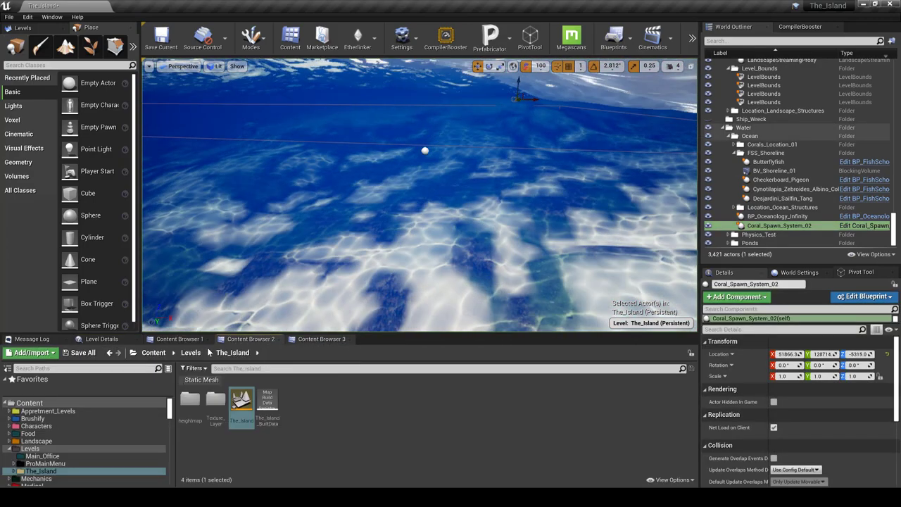
click(152, 353)
scroll(455, 408, down, 2)
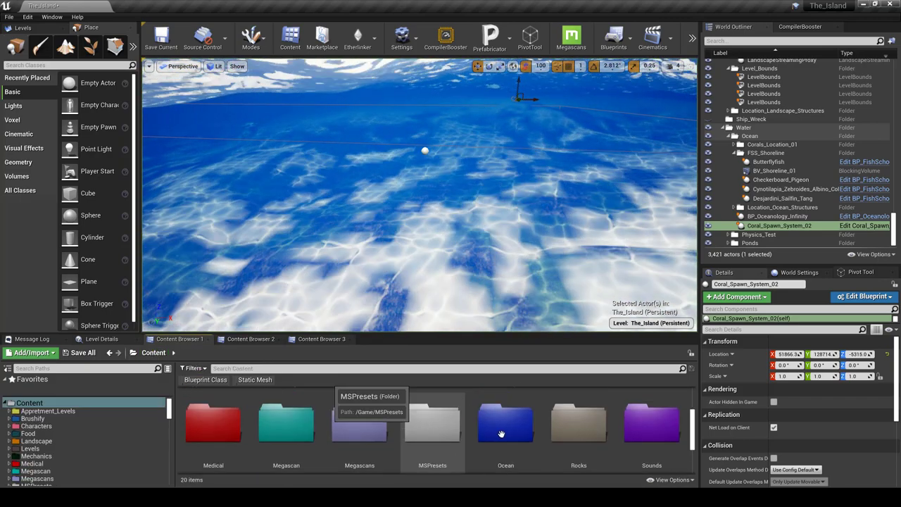
double_click(513, 422)
scroll(427, 429, down, 2)
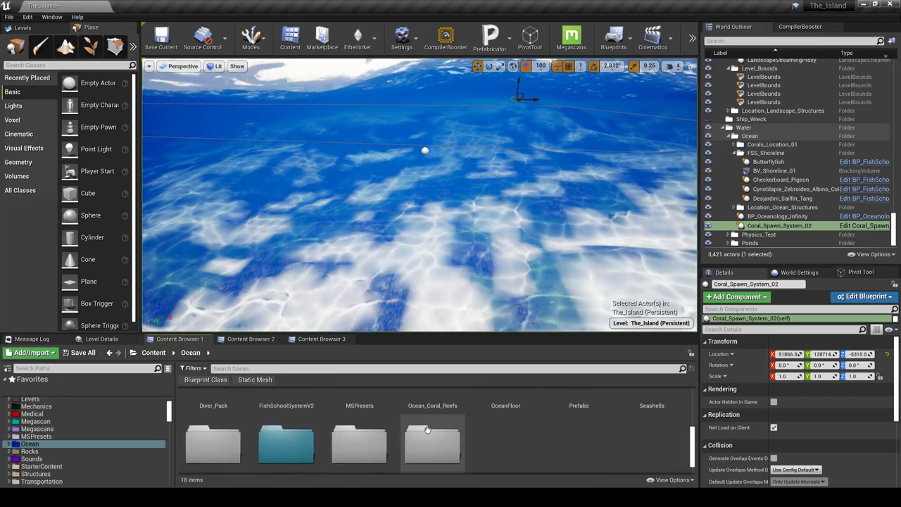
scroll(366, 430, up, 1)
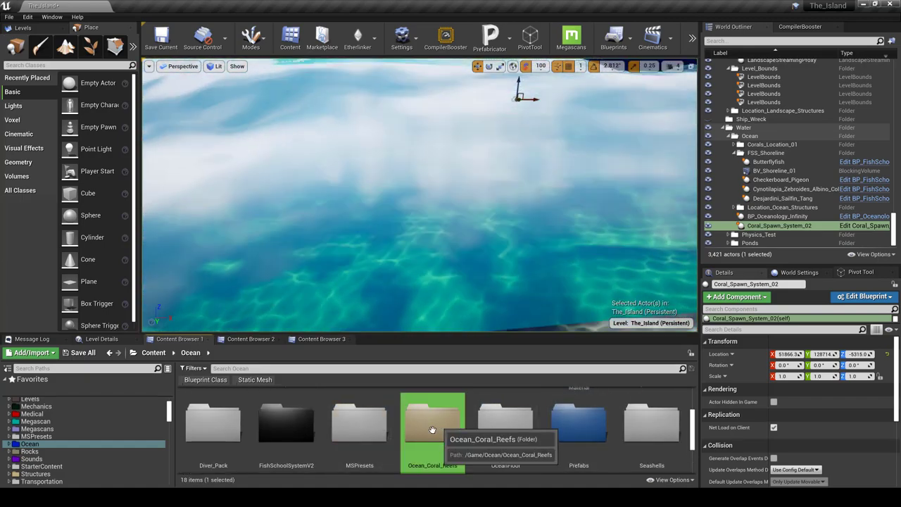
double_click(432, 430)
scroll(482, 428, down, 3)
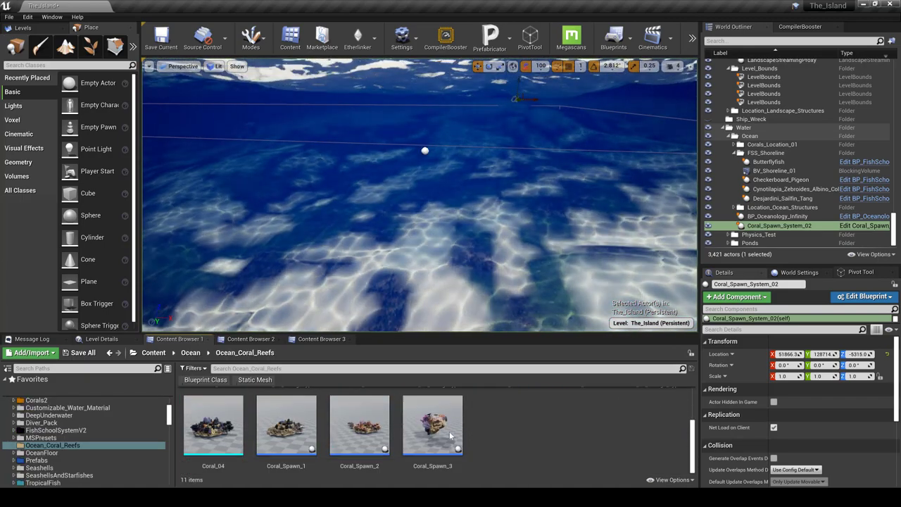
Step: Place Coral_Spawn_3 on the seabed, lower it to about Z -5701, and rotate it to -39.375° around Y
mouse_move(435, 426)
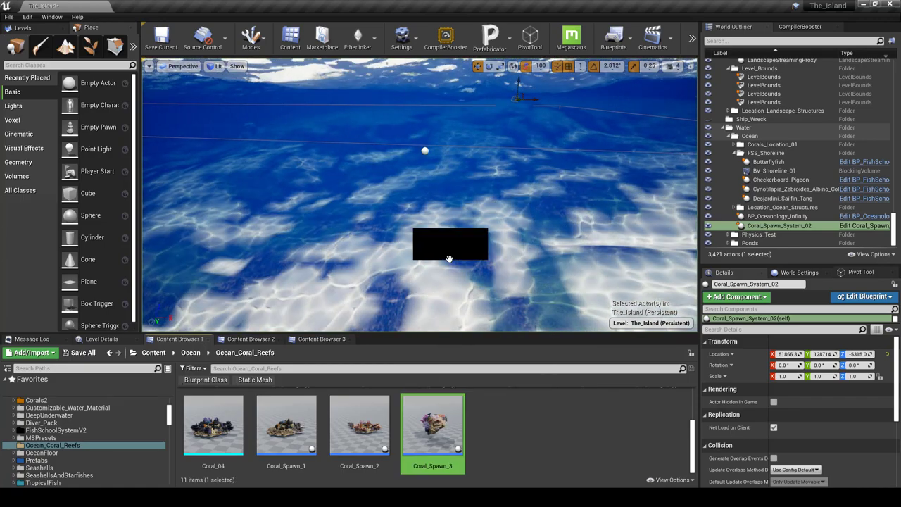
drag(449, 259, 450, 258)
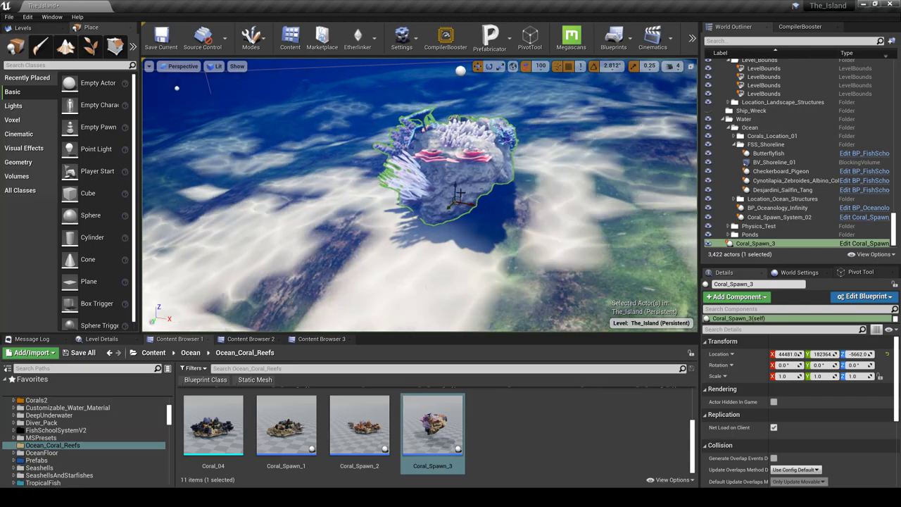
drag(454, 176, 487, 219)
key(e)
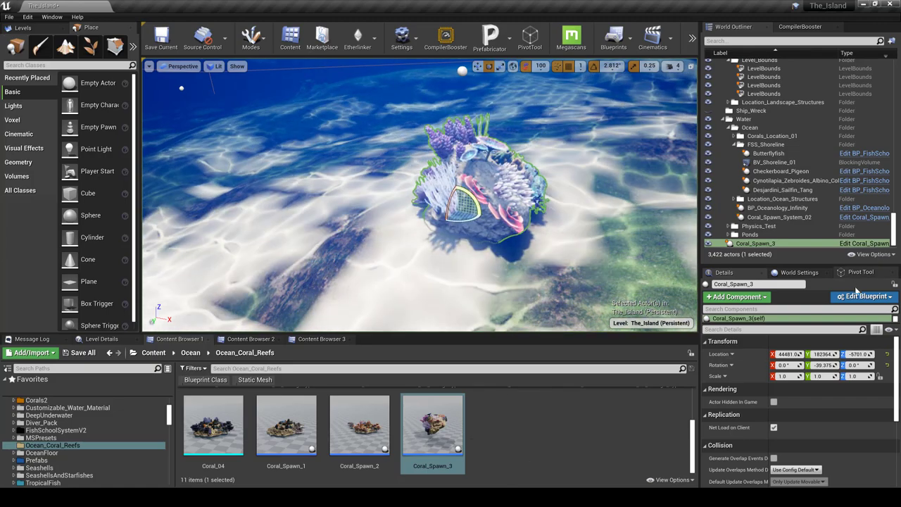
Step: In the Coral_Spawn_3 blueprint, set only Coral_Rock_01's Desired Max Draw Distance to 5000, compile and save, and return to the level
click(865, 297)
click(805, 316)
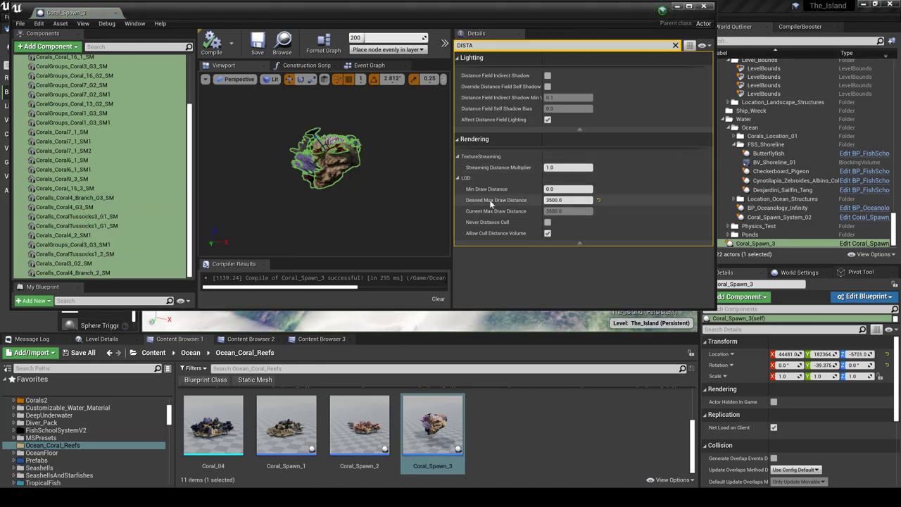
click(556, 200)
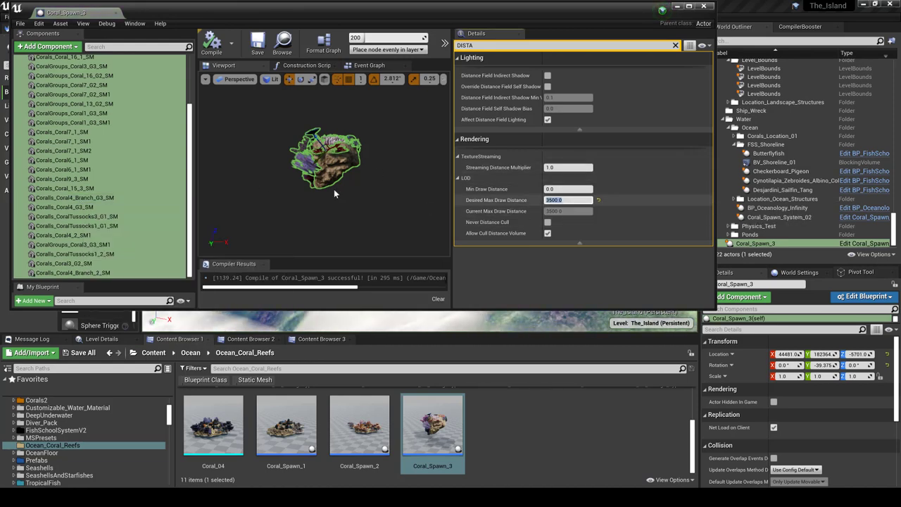
scroll(98, 116, up, 3)
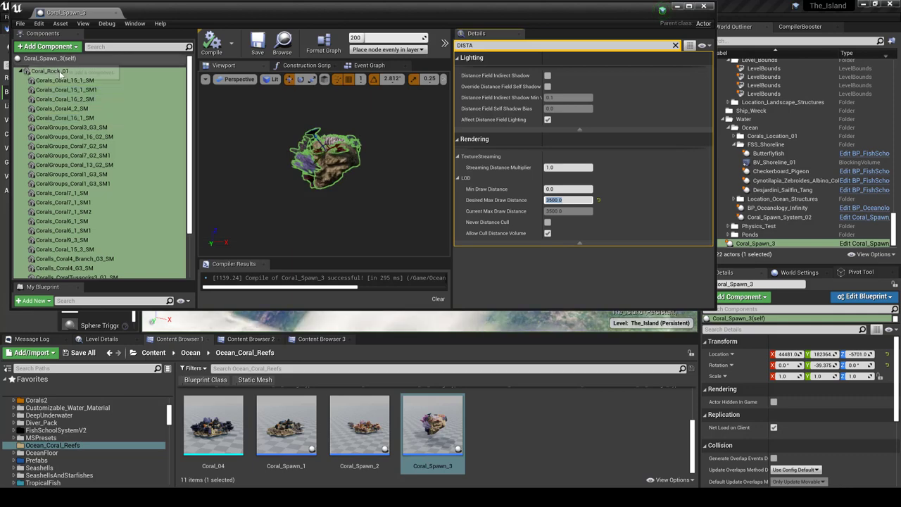
click(60, 73)
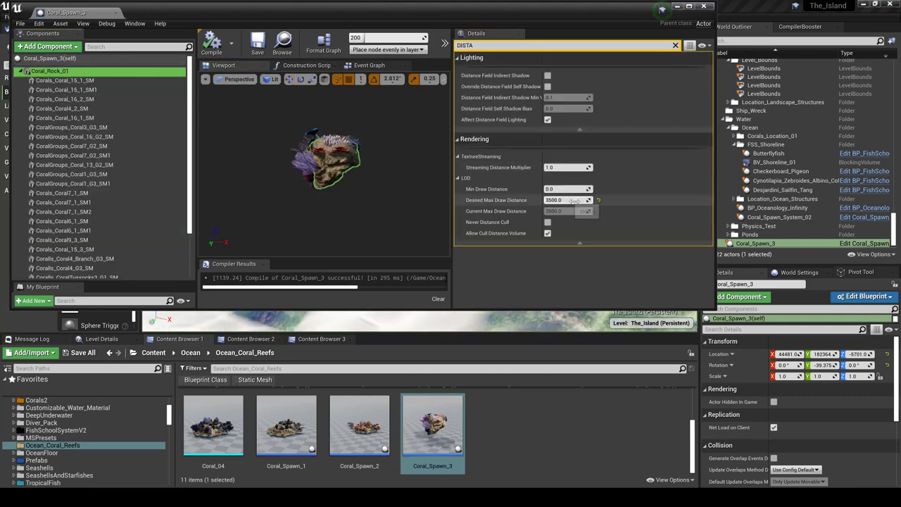
text(5000)
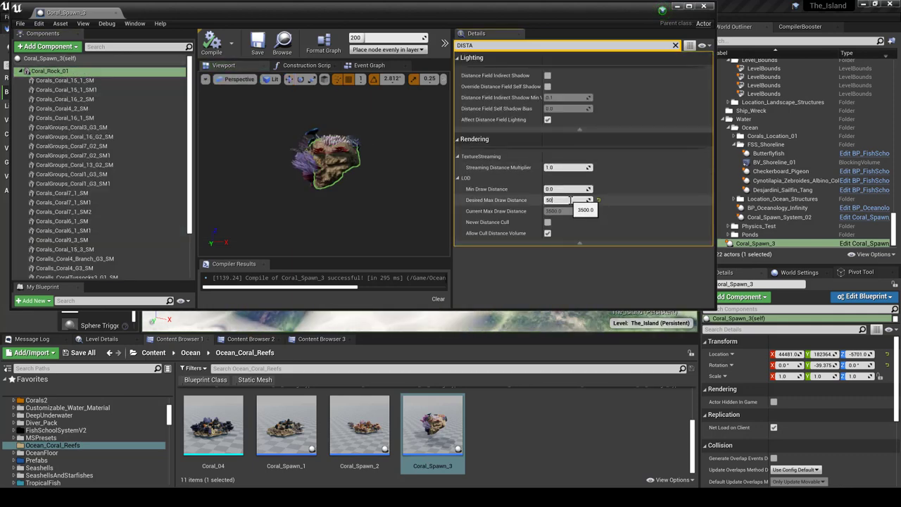
click(211, 43)
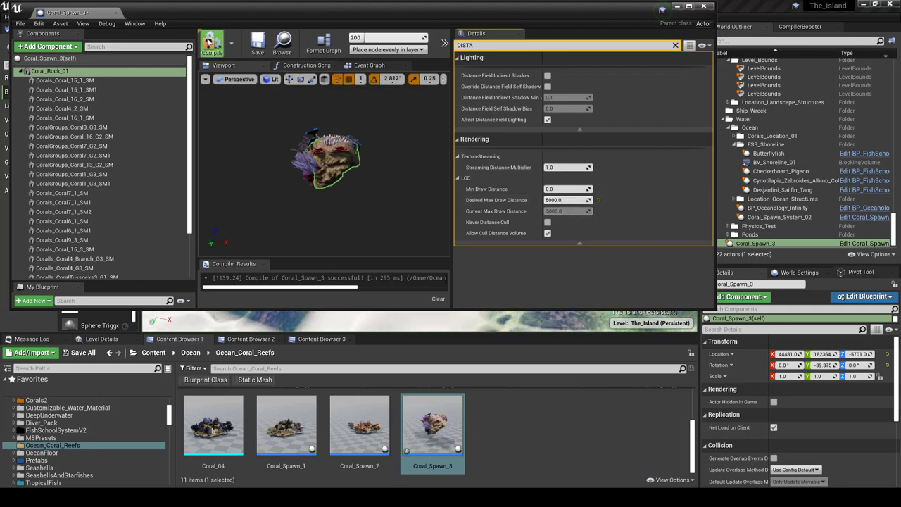
click(256, 43)
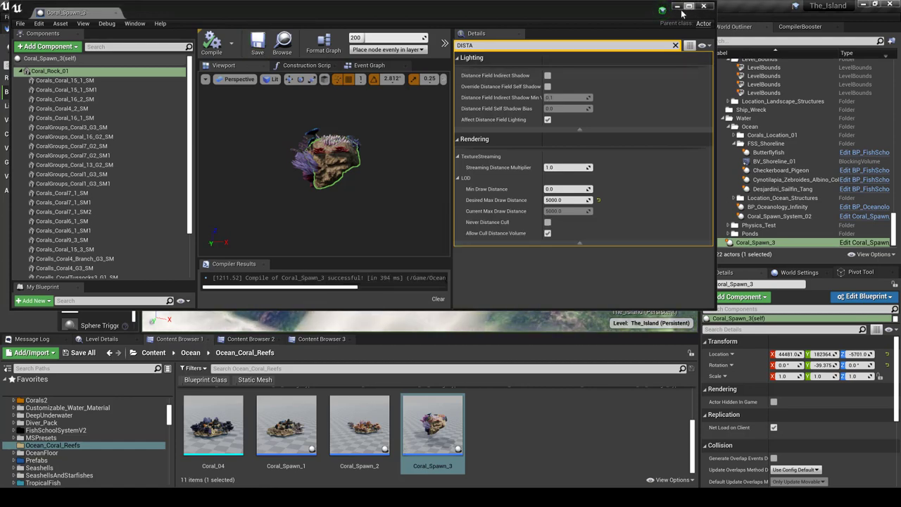
click(678, 7)
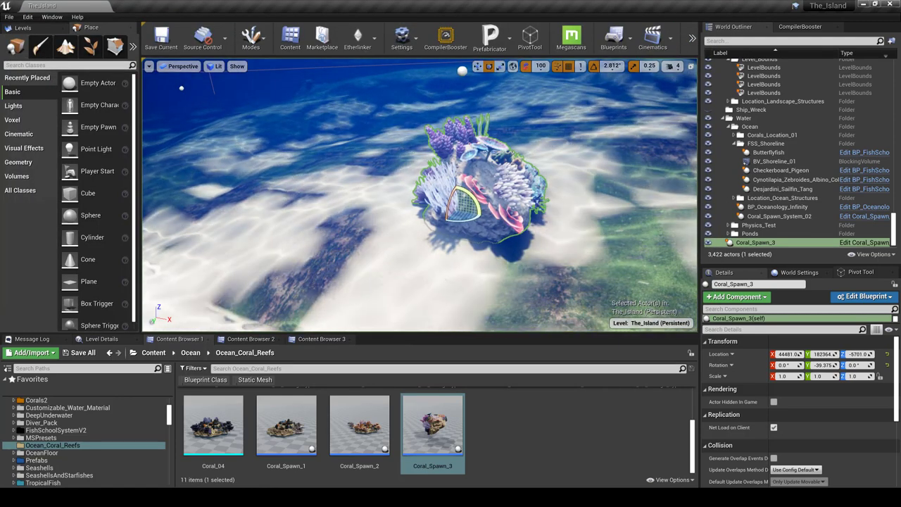
Step: Frame Coral_Spawn_3 and play-test the level in full screen, backing away from the coral to check its draw distance
key(f)
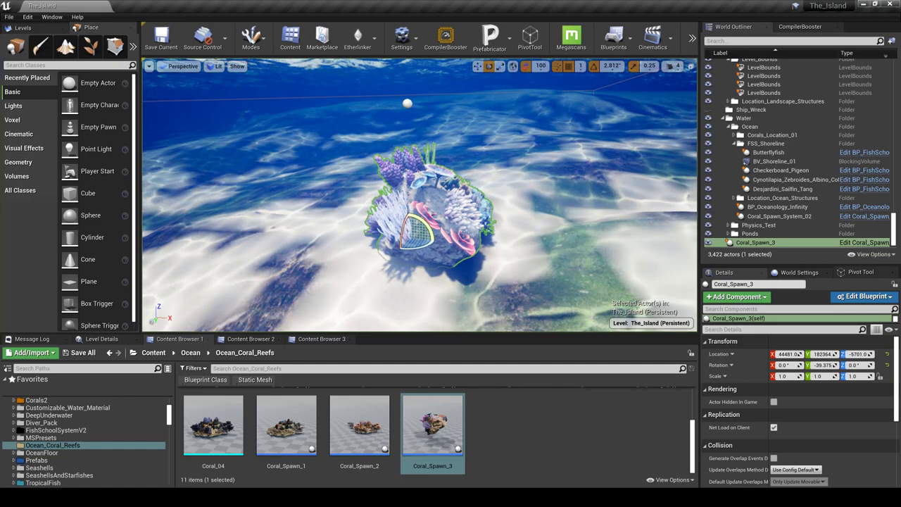
key(F11)
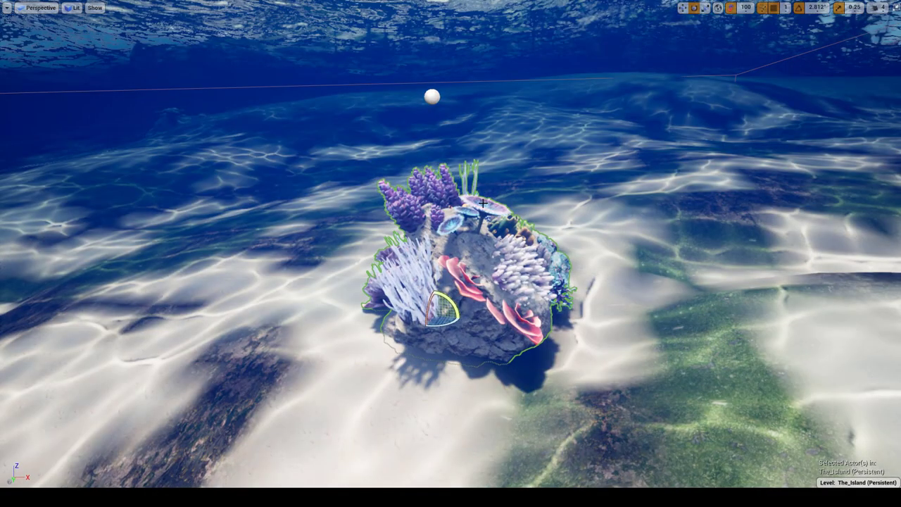
key(alt+p)
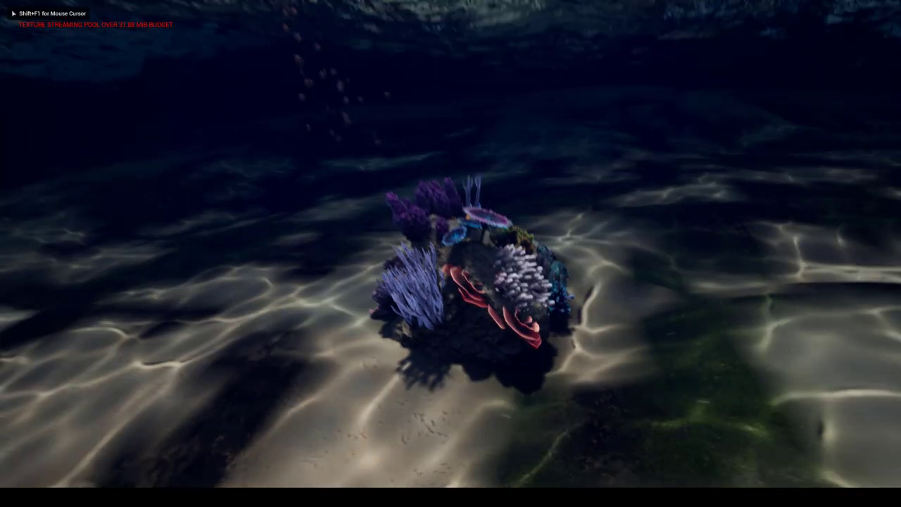
key(s)
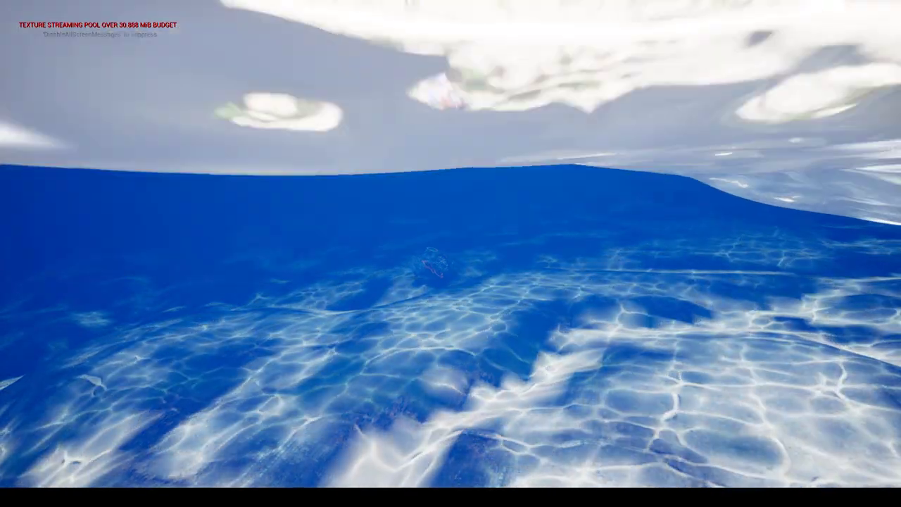
key(Escape)
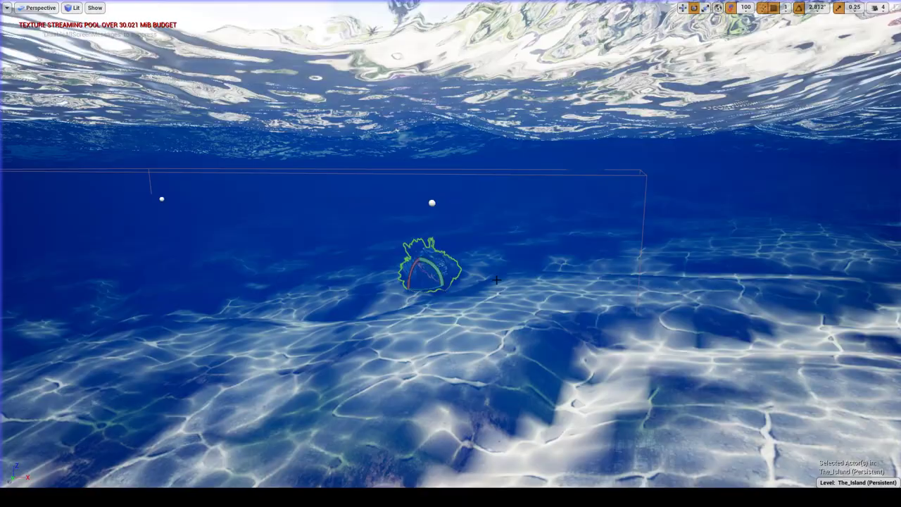
key(F11)
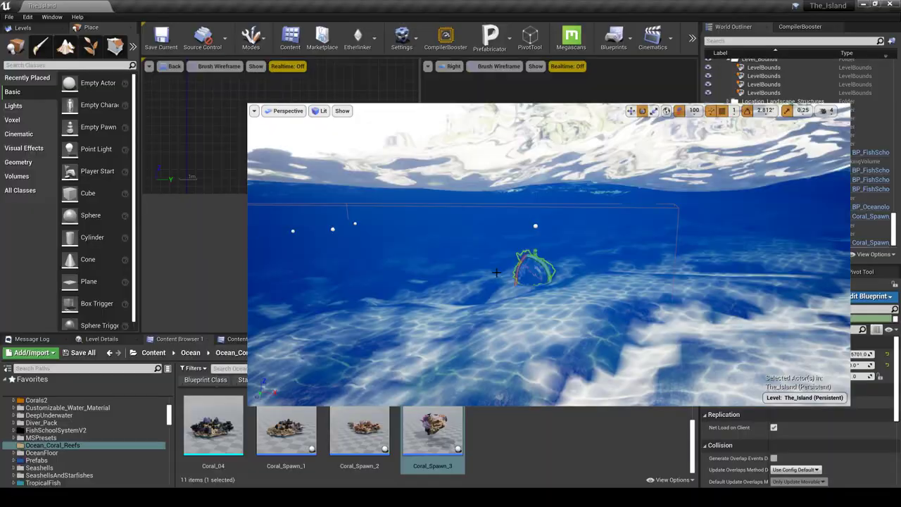
Step: Reopen the Coral_Spawn_3 blueprint and reset Coral_Rock_01's Desired Max Draw Distance to its default
click(565, 497)
click(598, 469)
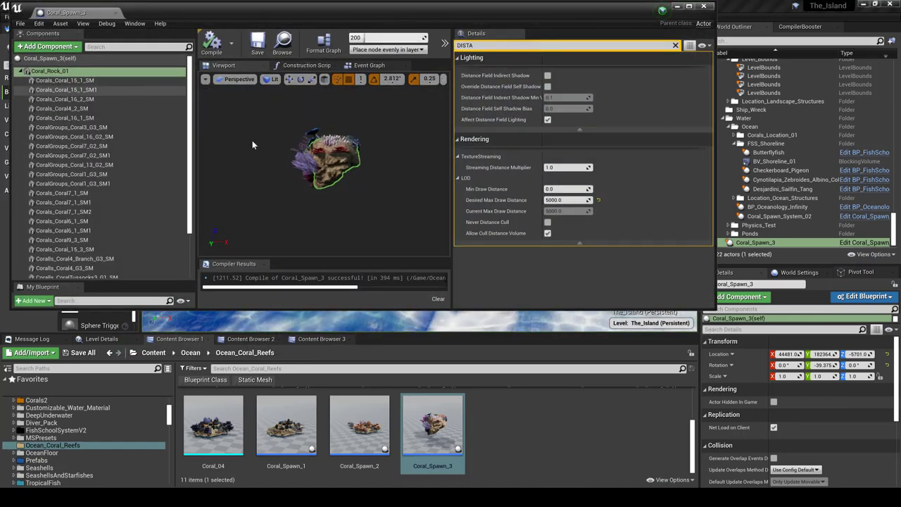
click(106, 127)
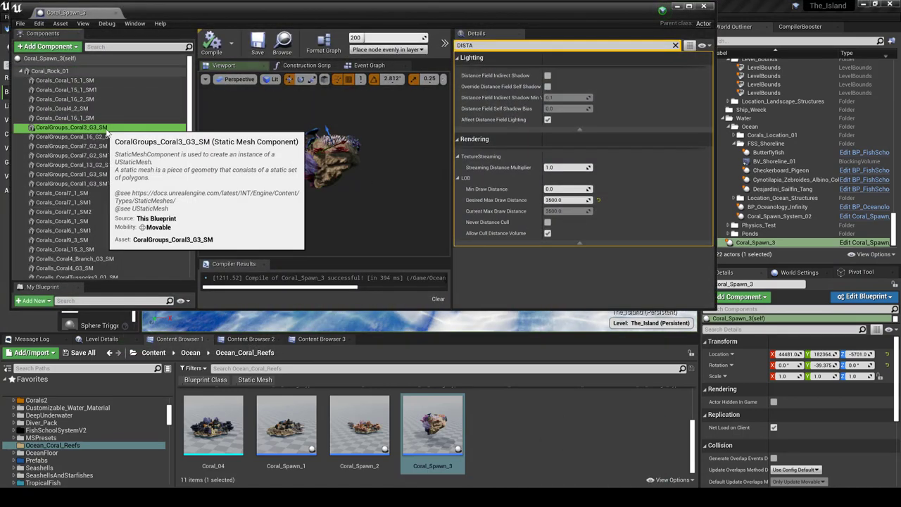
click(36, 71)
scroll(147, 163, down, 3)
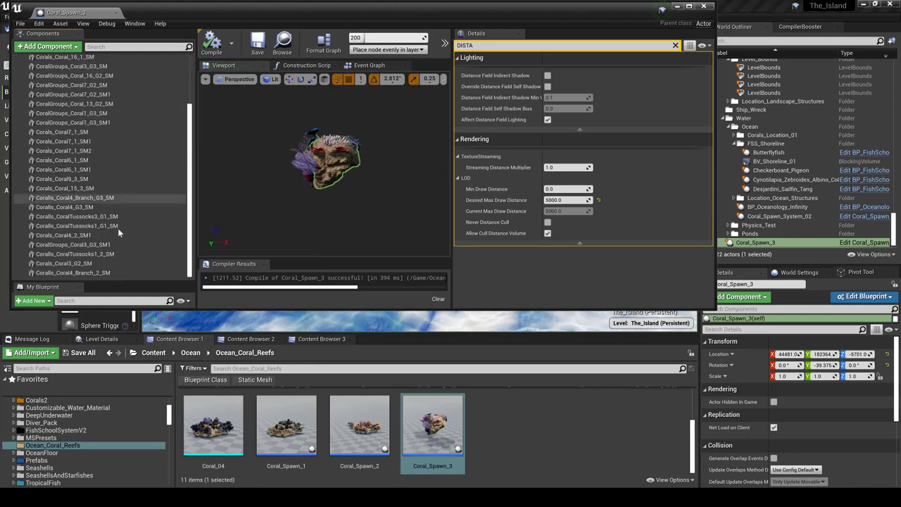
key(ctrl+a)
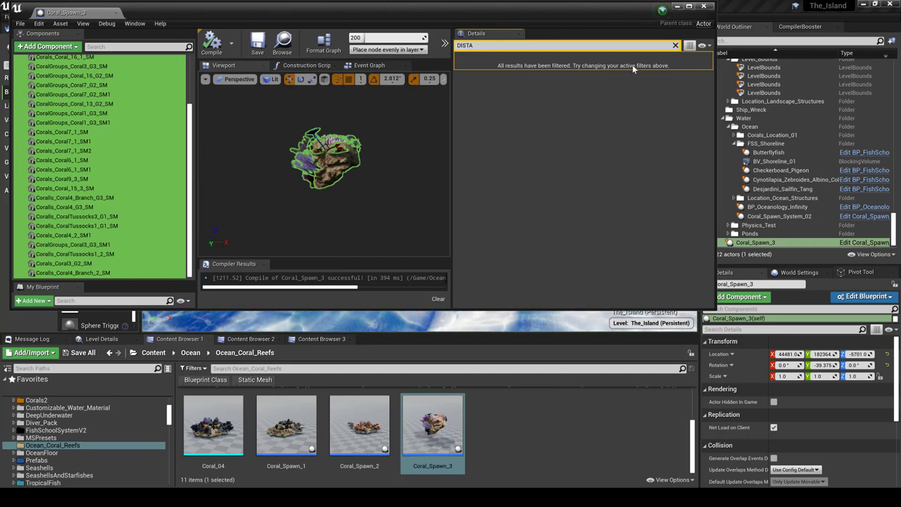
scroll(137, 146, up, 3)
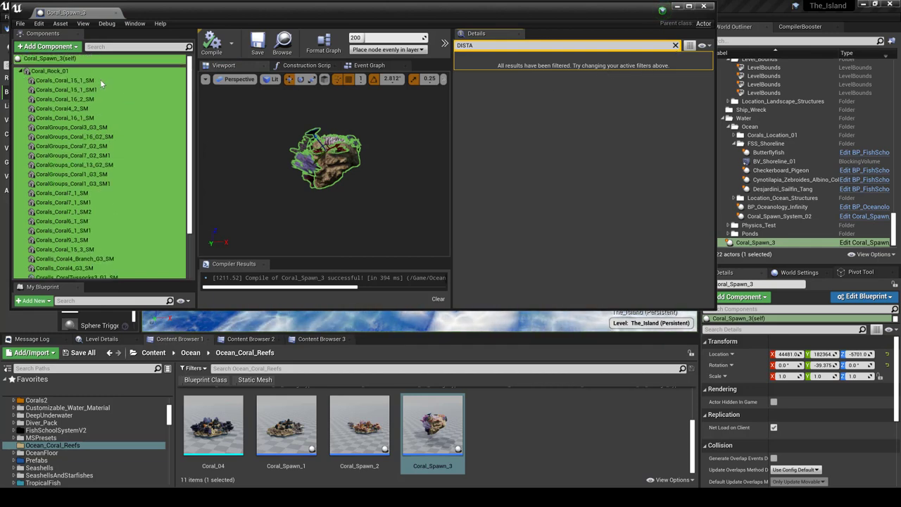
click(70, 71)
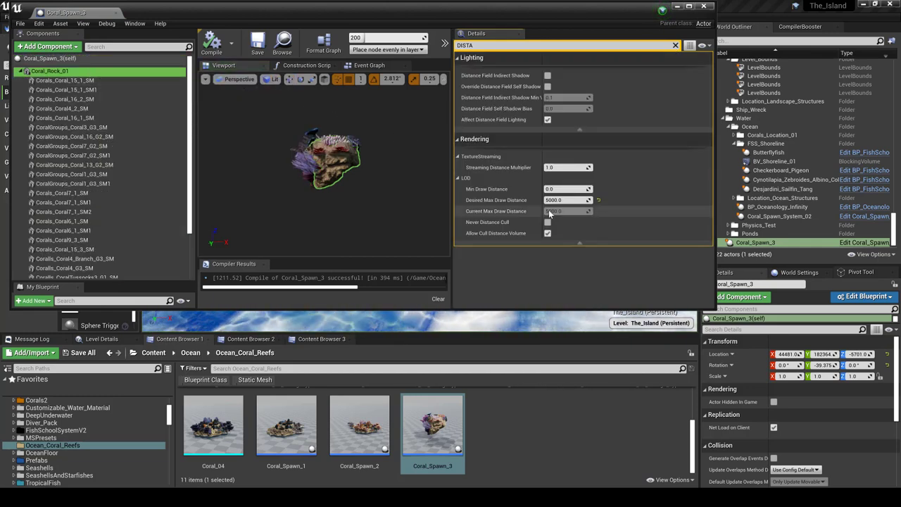
click(598, 200)
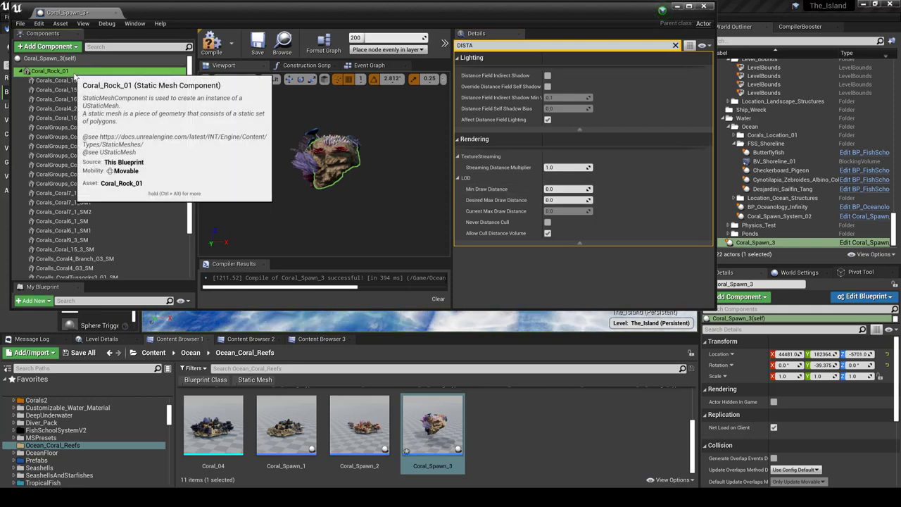
Step: Set the Desired Max Draw Distance to 4800 for all coral components beneath Coral_Rock_01
key(ctrl+a)
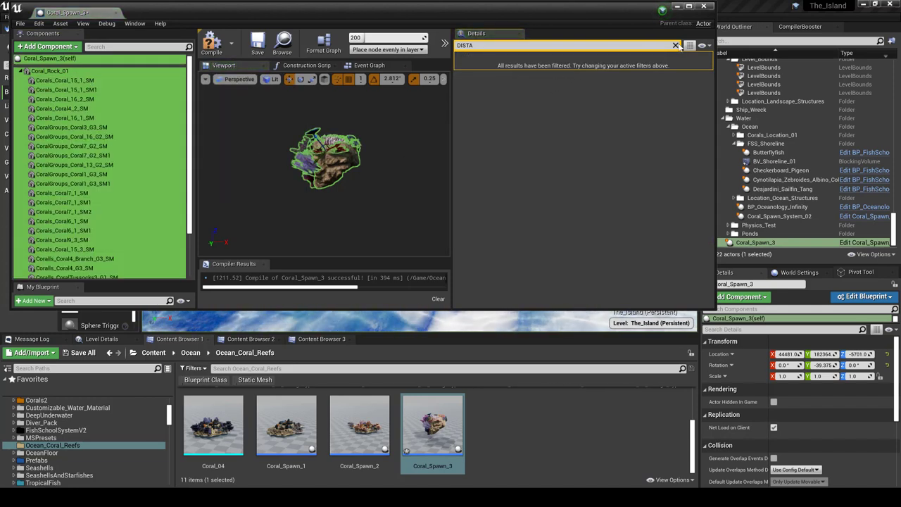
click(74, 80)
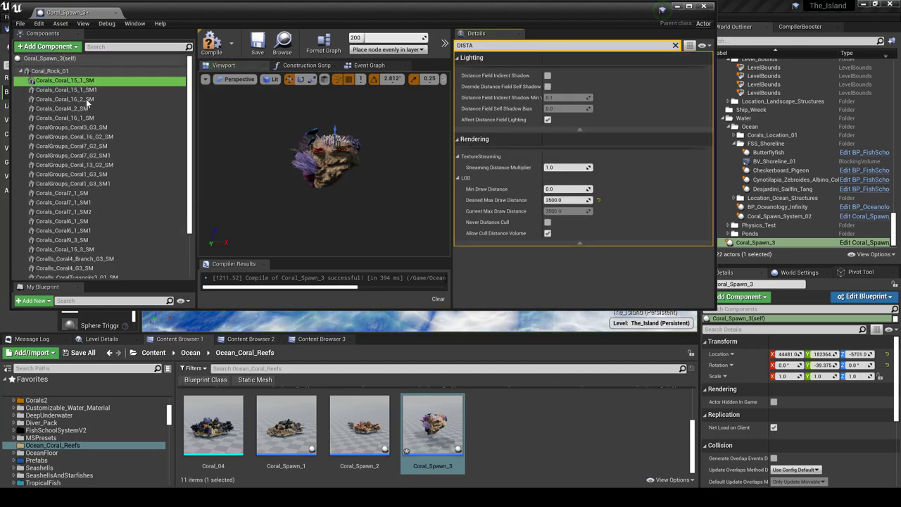
scroll(106, 169, down, 3)
shift+click(102, 273)
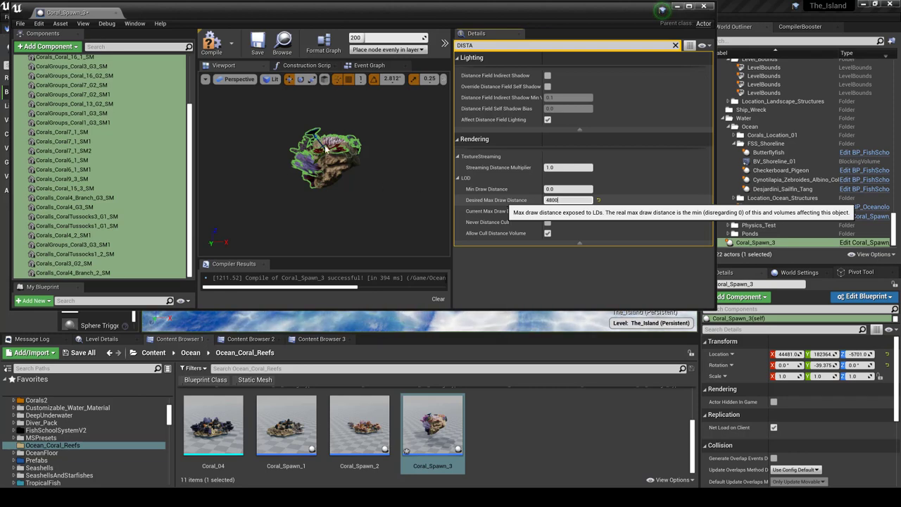
key(Return)
Step: Set Coral_Rock_01's Desired Max Draw Distance to 4800, save everything, and return to the level
scroll(105, 120, up, 3)
click(46, 71)
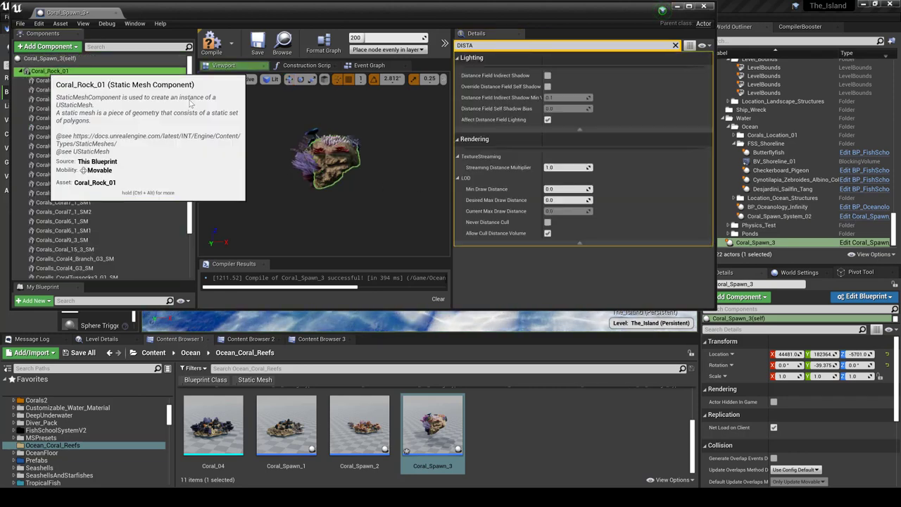
click(553, 200)
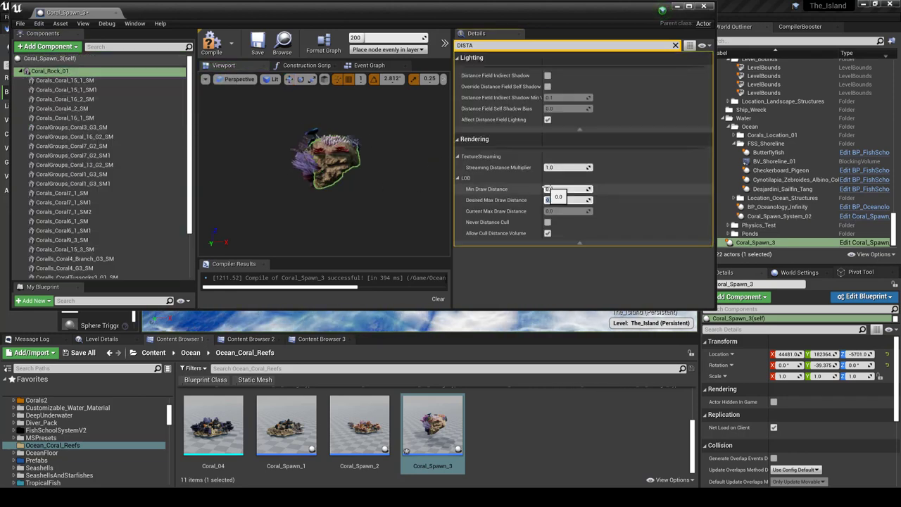
text(4800)
key(Return)
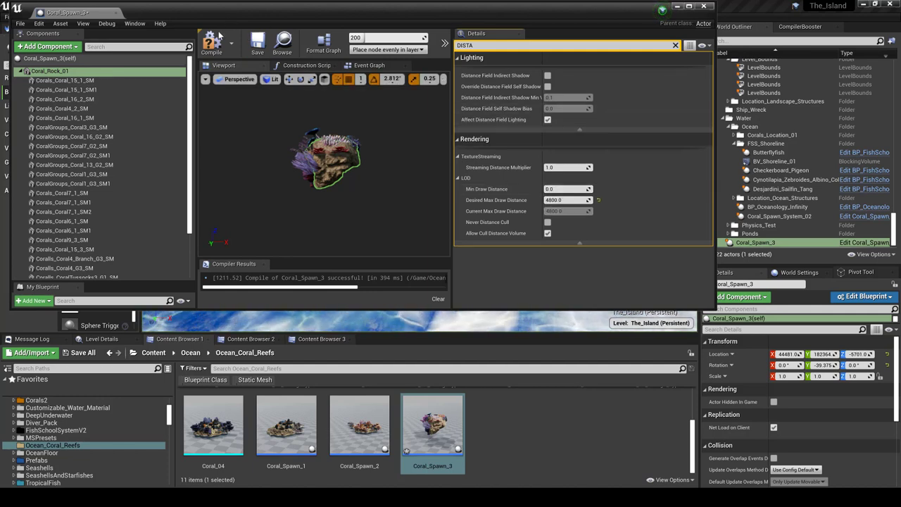
key(ctrl+shift+s)
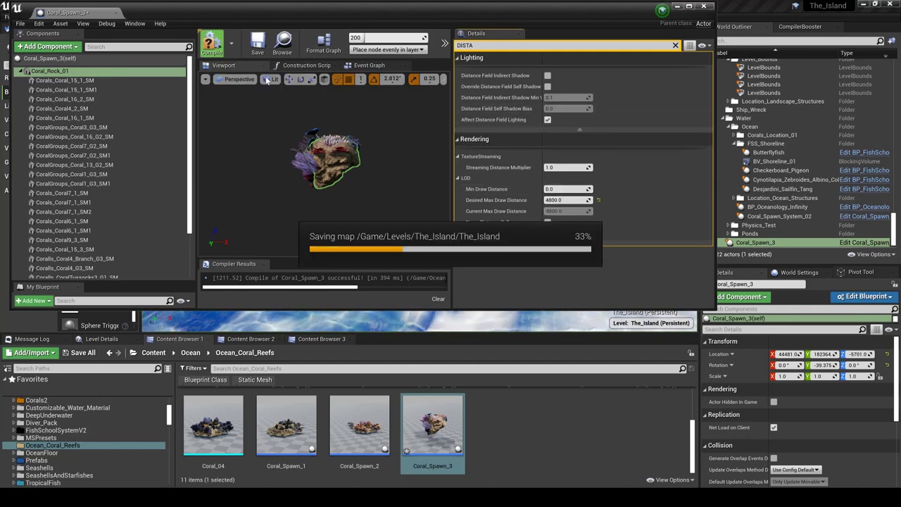
click(676, 7)
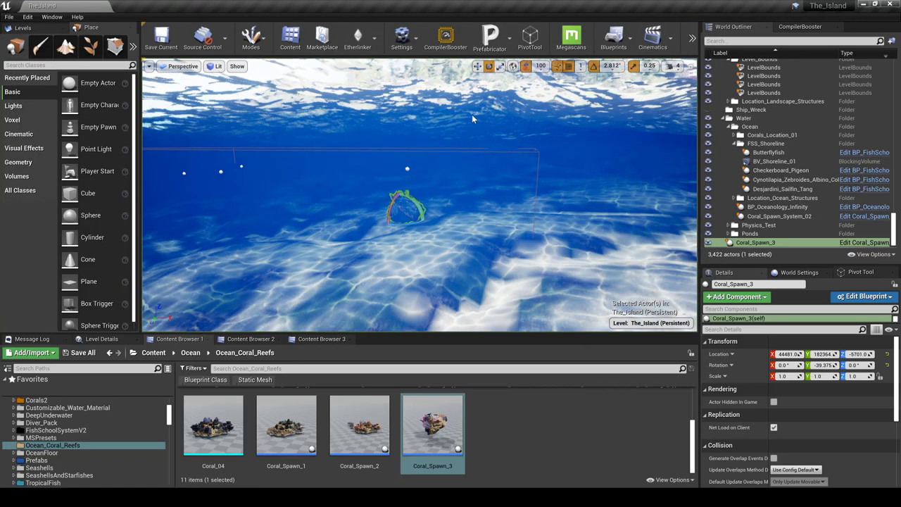
Step: Play-test the level by moving from far away towards Coral_Spawn_3 to check where it appears, and stop playing
right_drag(423, 197, 420, 196)
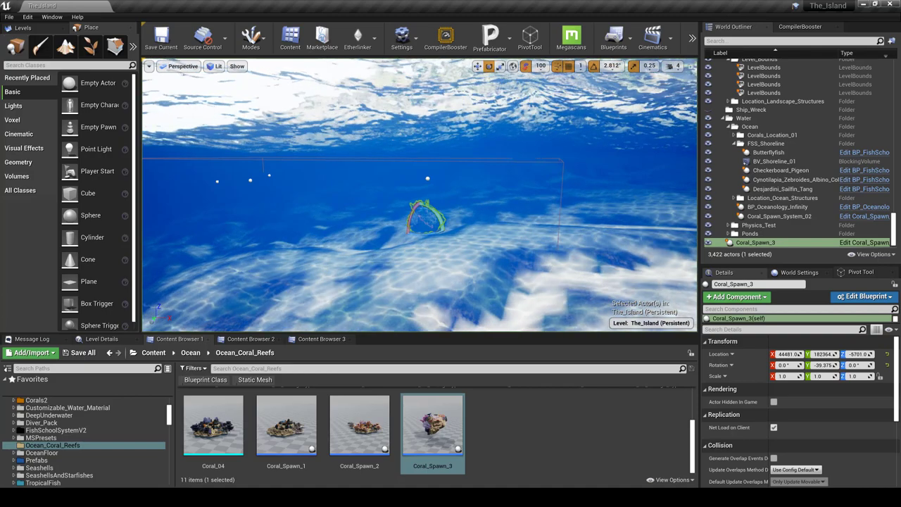
key(alt+p)
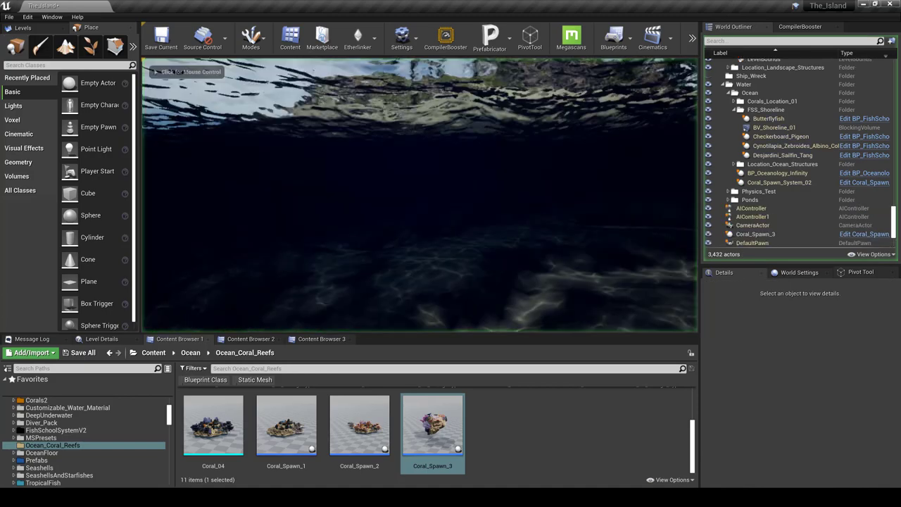
key(w)
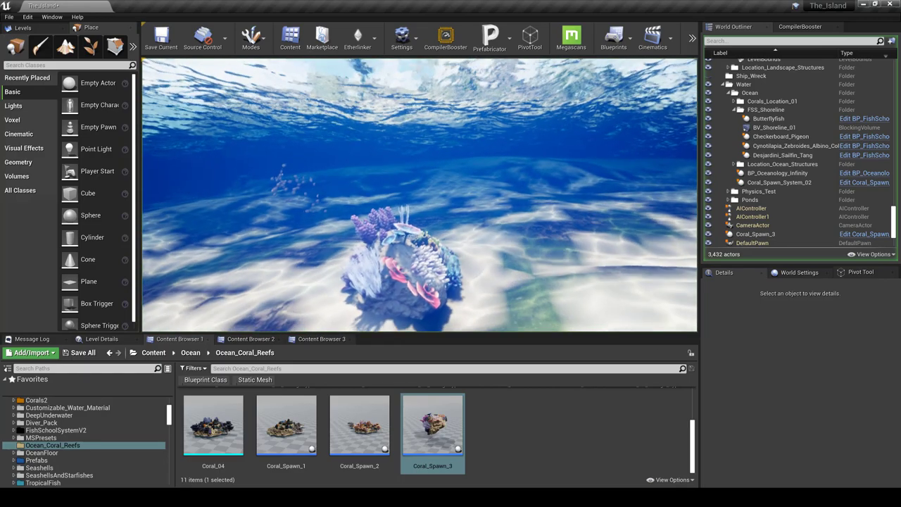
key(Escape)
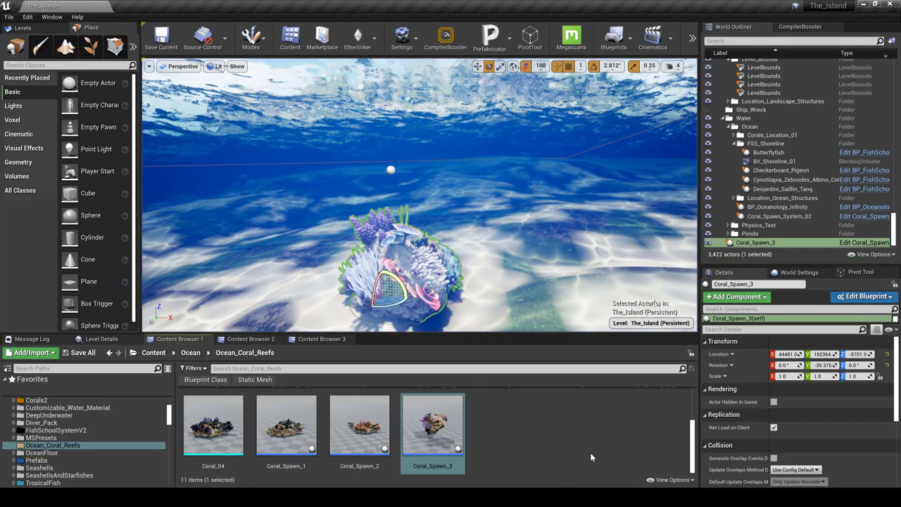
Step: In the Coral_Spawn_3 blueprint, set the Desired Max Draw Distance to 5500 for Coral_Rock_01 and all coral components together
mouse_move(564, 497)
click(591, 469)
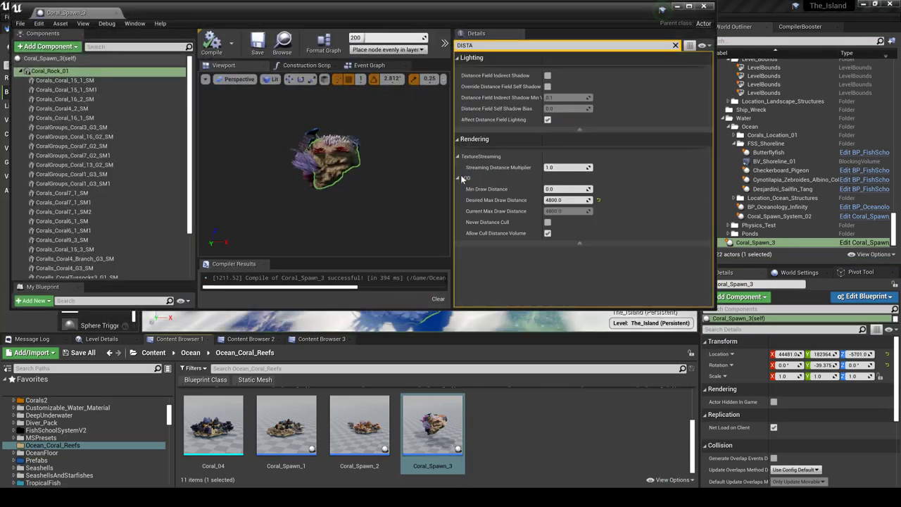
scroll(153, 213, down, 3)
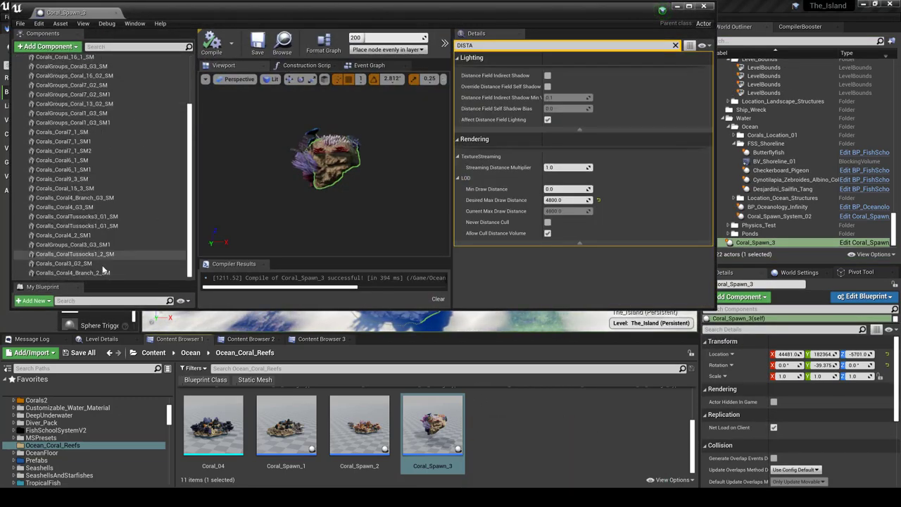
shift+click(105, 274)
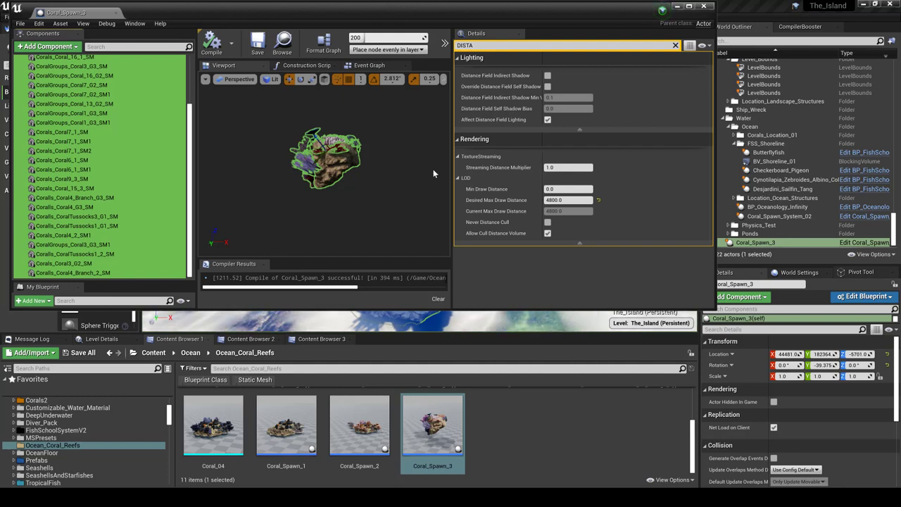
click(571, 200)
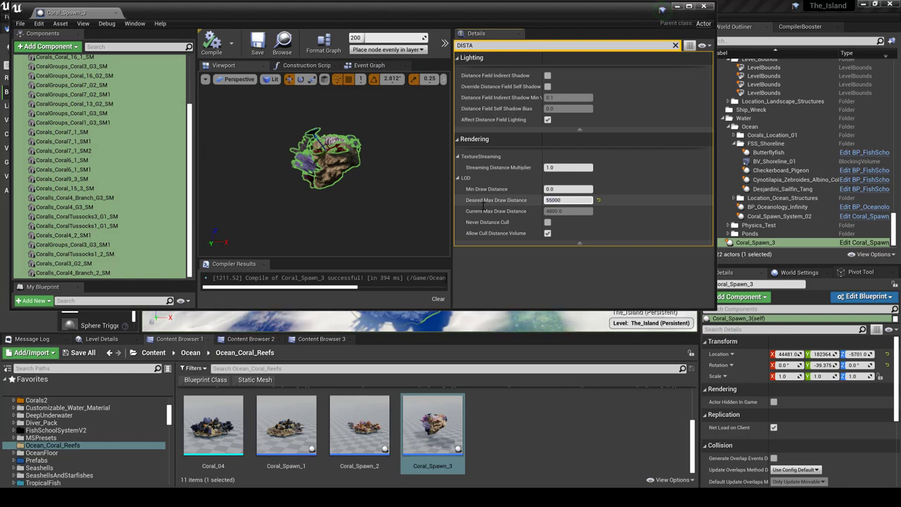
key(Return)
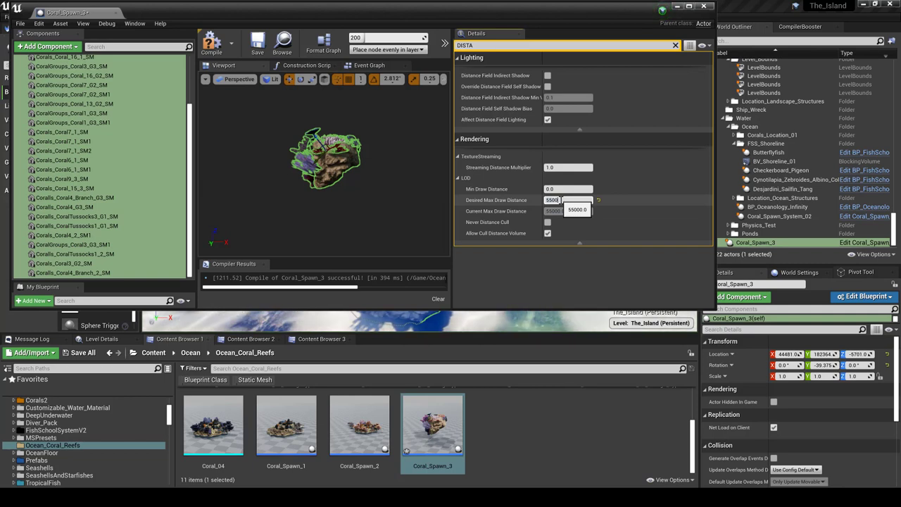
key(Return)
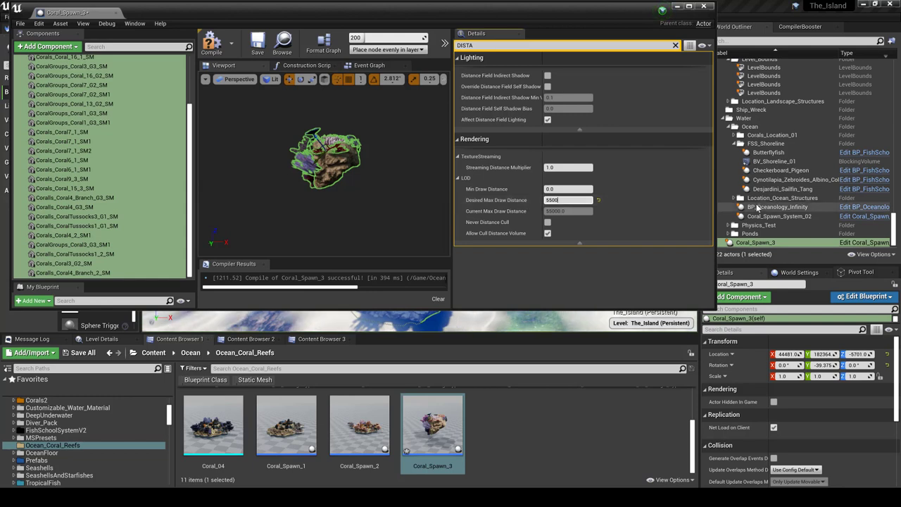
Step: Compile and save the Coral_Spawn_3 blueprint and return to the level
click(212, 44)
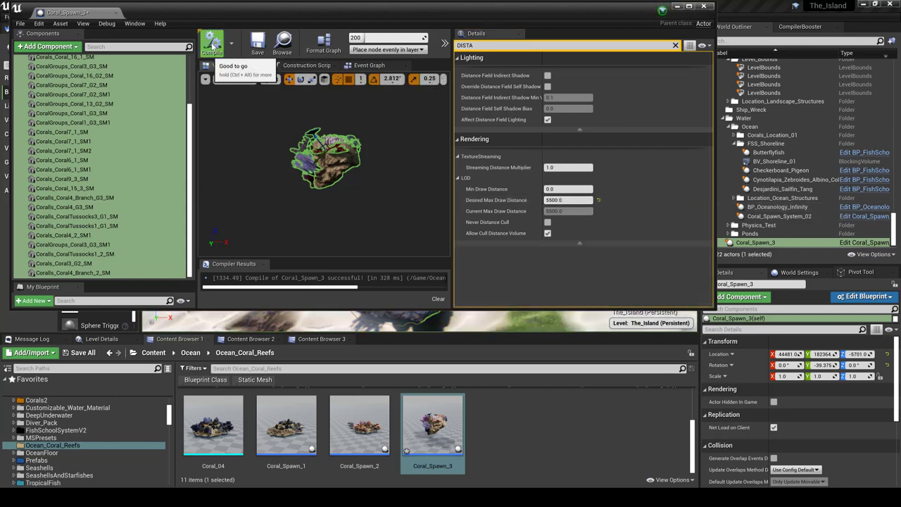
click(257, 42)
click(678, 7)
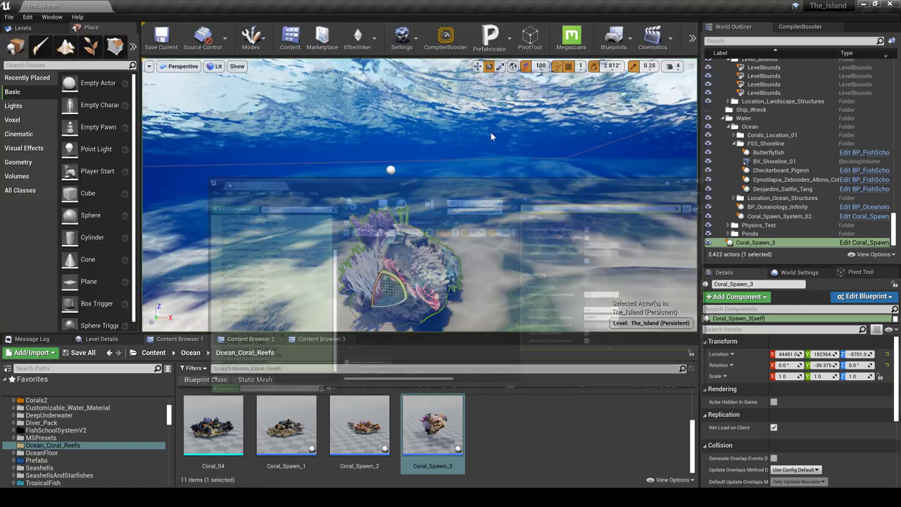
Step: Play-test the level in full screen, backing away from Coral_Spawn_3 to check its visibility at a distance
right_drag(422, 212, 403, 210)
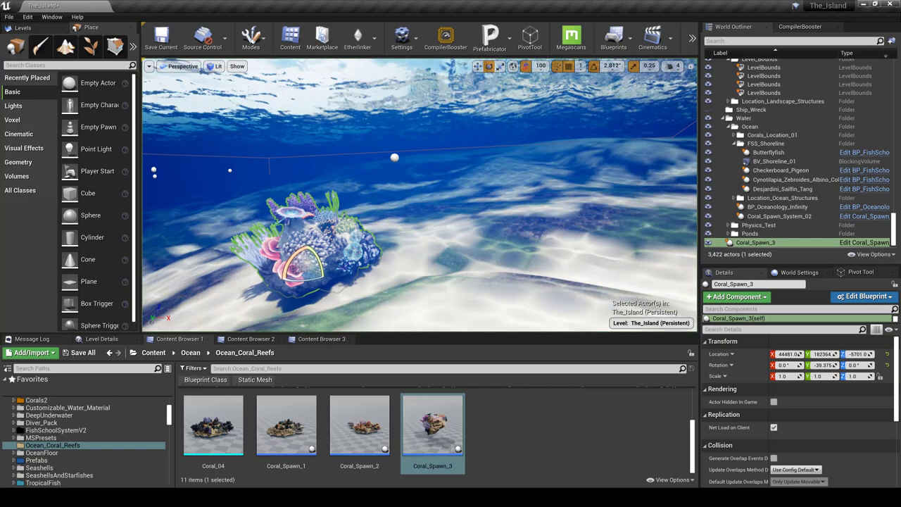
key(alt+p)
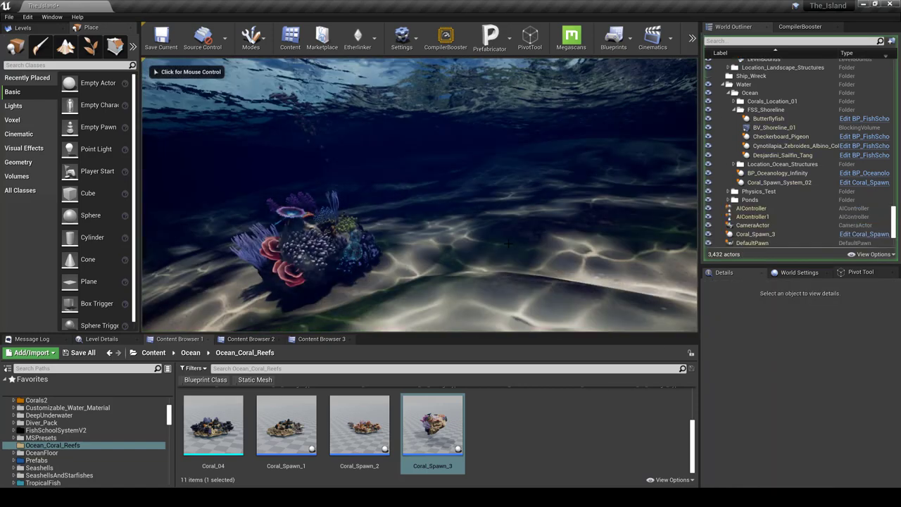
key(F11)
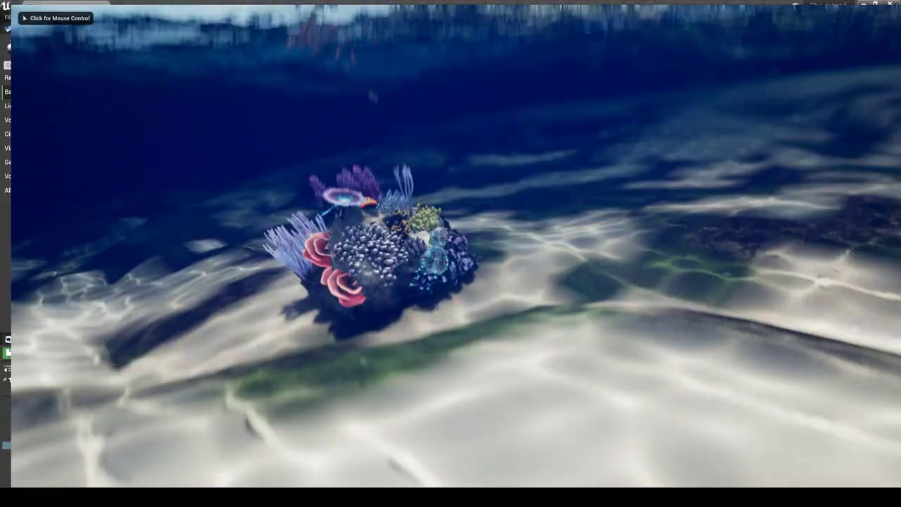
click(451, 254)
key(s)
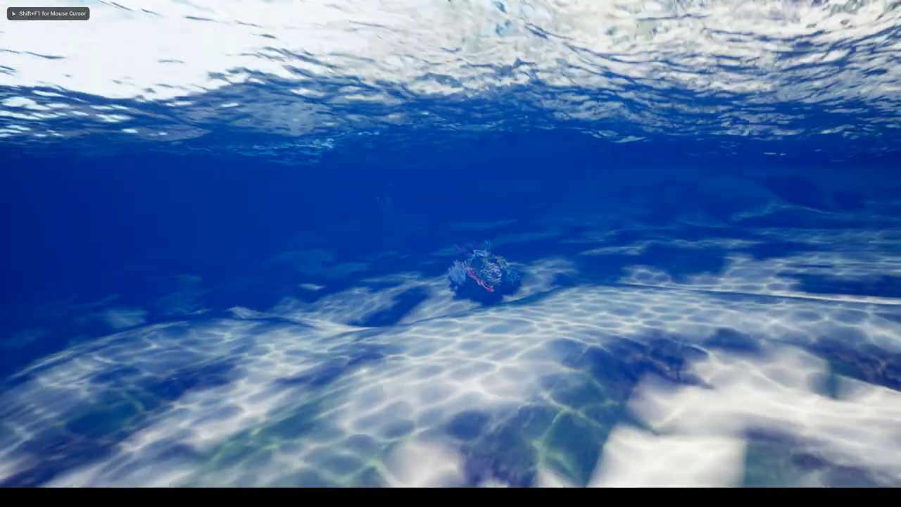
key(s)
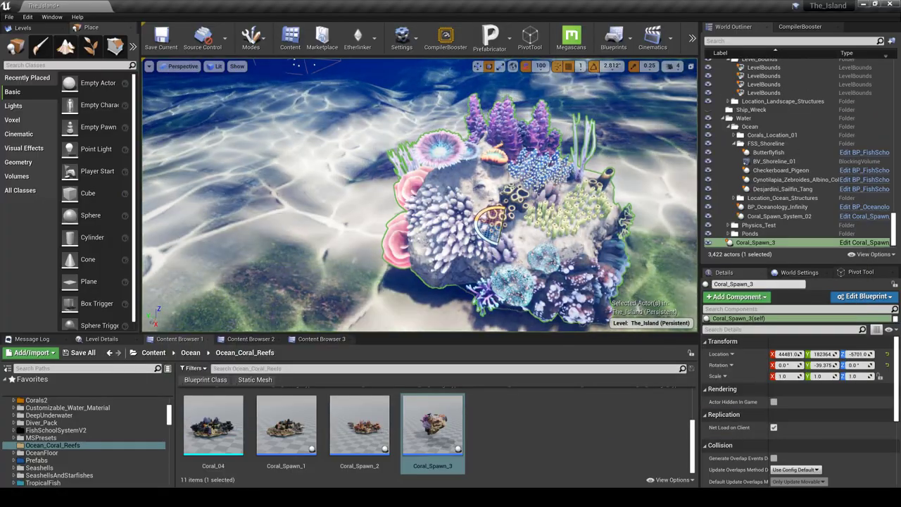
mouse_move(563, 496)
click(588, 462)
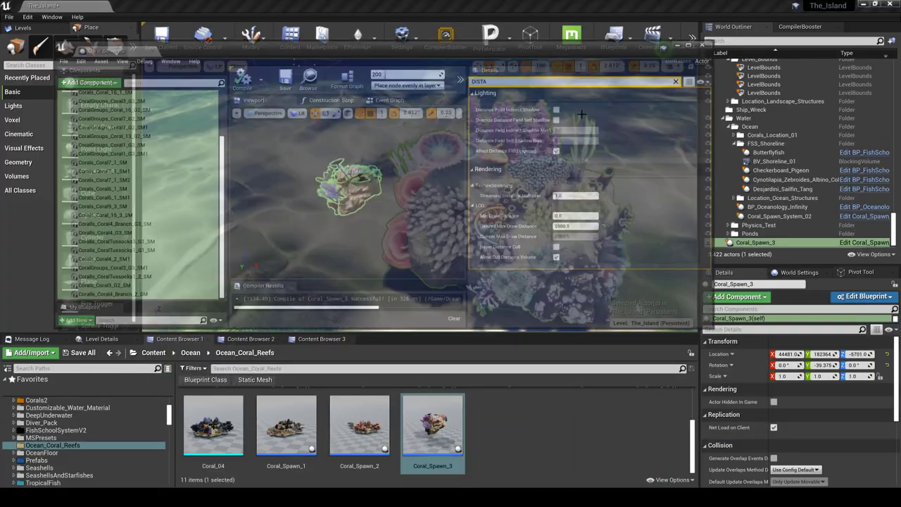
click(678, 6)
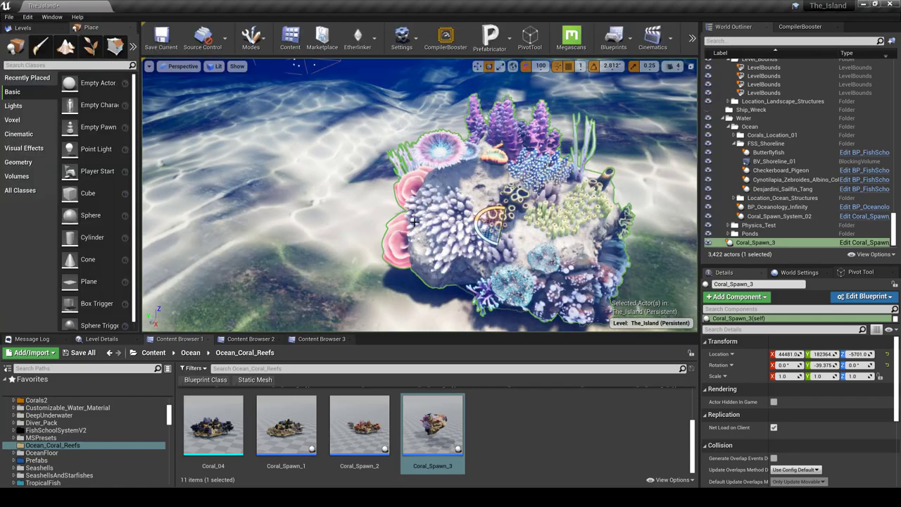
Step: Place another instance of the Coral_Spawn_3 blueprint on the seabed beside the existing one
right_drag(417, 212, 418, 390)
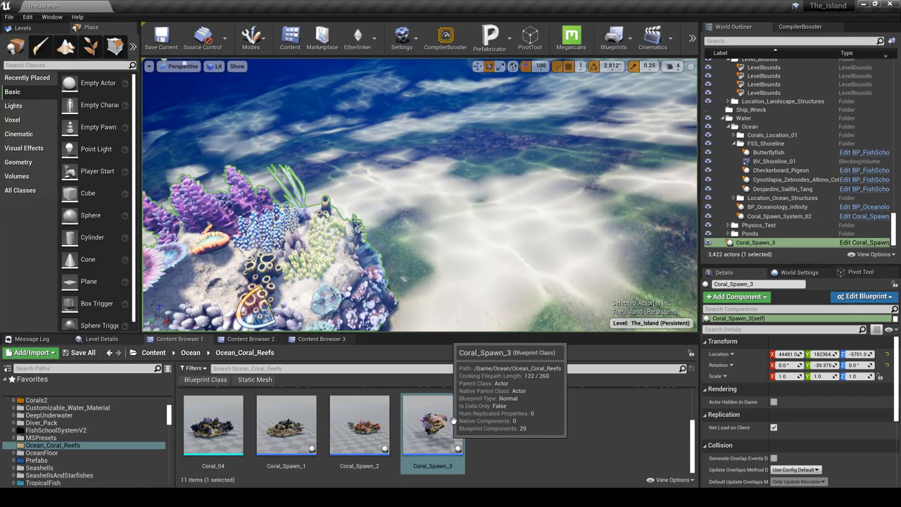
drag(432, 422, 521, 259)
right_drag(533, 235, 563, 222)
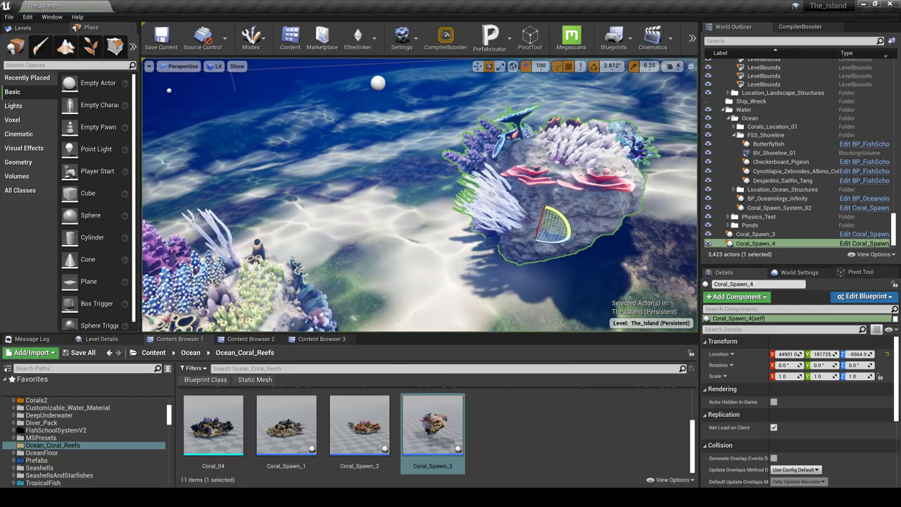
scroll(533, 235, down, 6)
scroll(534, 234, up, 6)
Step: Rotate the new coral instance to about X -16.187°, Y -42.583° and Z 132.906° so a different side shows
drag(534, 235, 537, 264)
right_drag(543, 281, 525, 280)
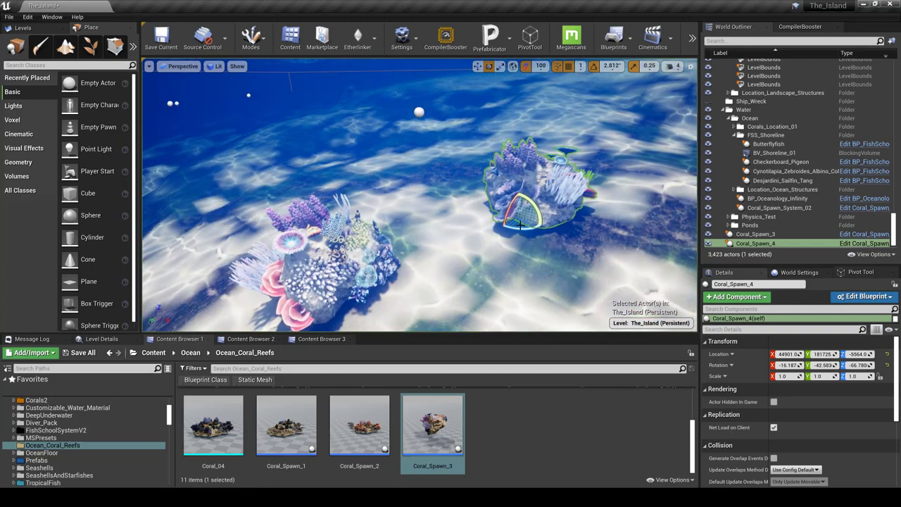
drag(520, 230, 422, 211)
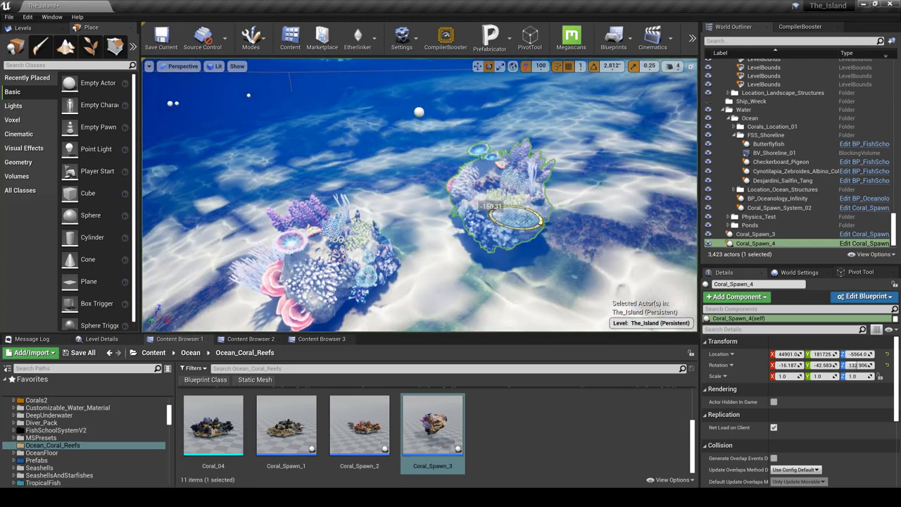
right_drag(413, 199, 413, 201)
key(w)
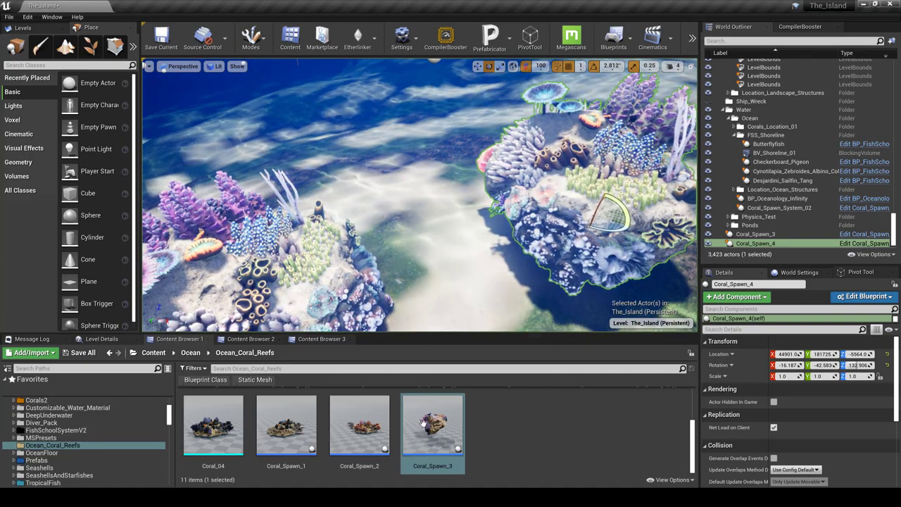
Step: Return to the Coral_Spawn_3 blueprint and select the yellow tube coral component CoralGroups_Coral3_G3_SM
mouse_move(553, 458)
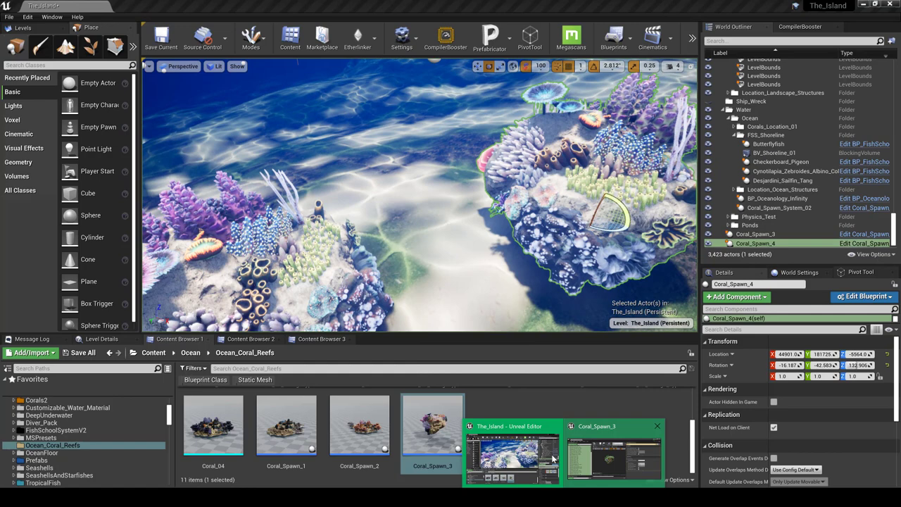
click(619, 456)
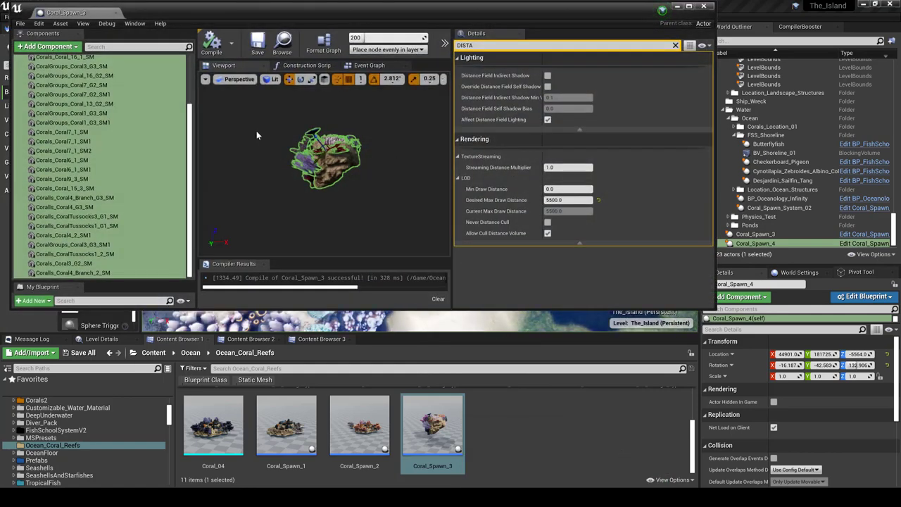
scroll(256, 188, up, 5)
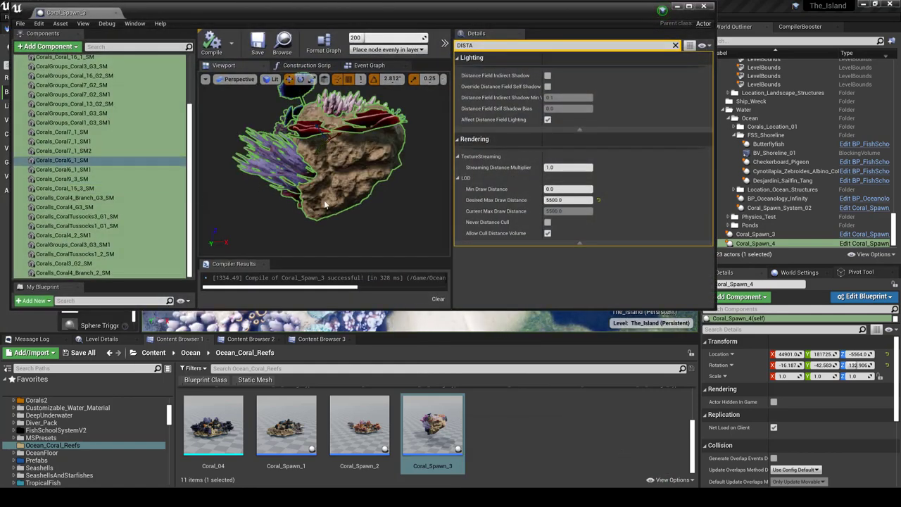
mouse_move(376, 215)
alt+mouse_down()
mouse_move(437, 229)
mouse_move(377, 215)
alt+mouse_up()
mouse_move(352, 176)
right_down()
mouse_move(296, 161)
mouse_move(335, 179)
right_up()
click(344, 211)
scroll(64, 183, up, 2)
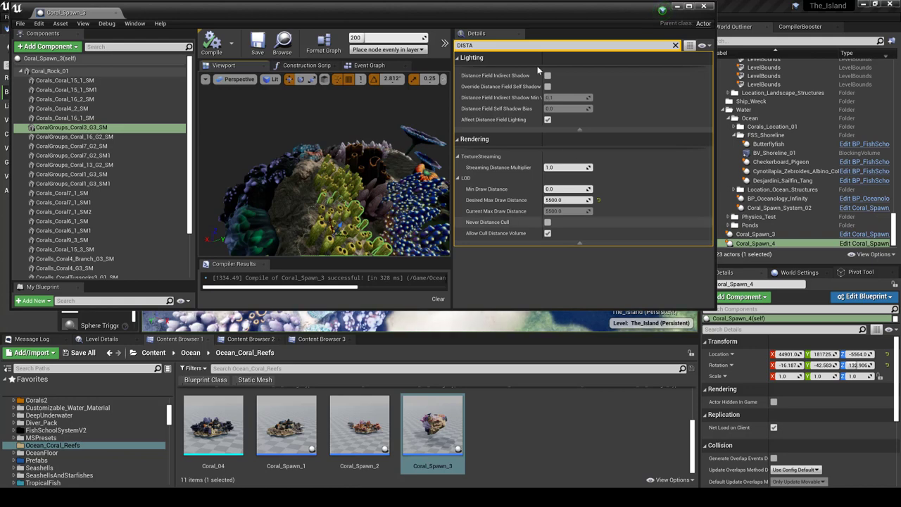
Step: Clear the DISTA filter from the component details and locate the coral's material in Content Browser 2
click(675, 46)
scroll(577, 232, down, 2)
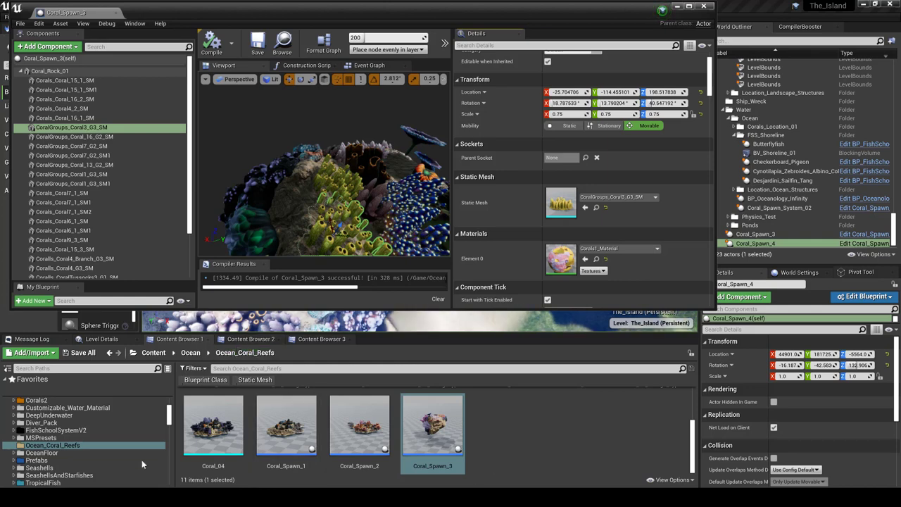
click(255, 340)
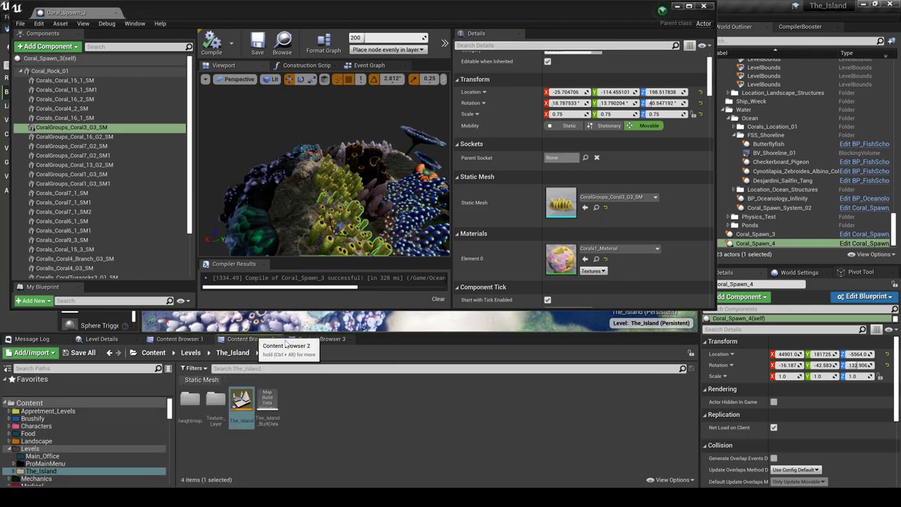
click(597, 260)
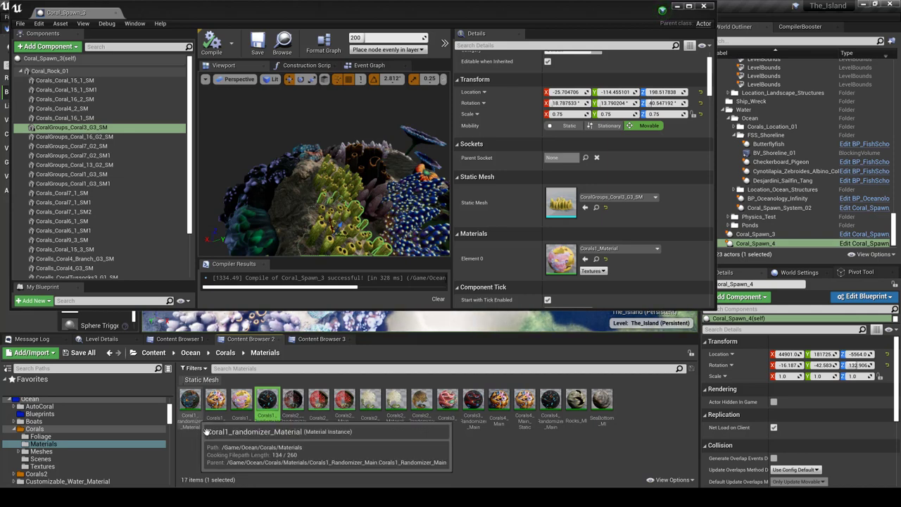
Step: Assign Coral1_randomizer_Material to material Element 0 of CoralGroups_Coral3_G3_SM
click(190, 407)
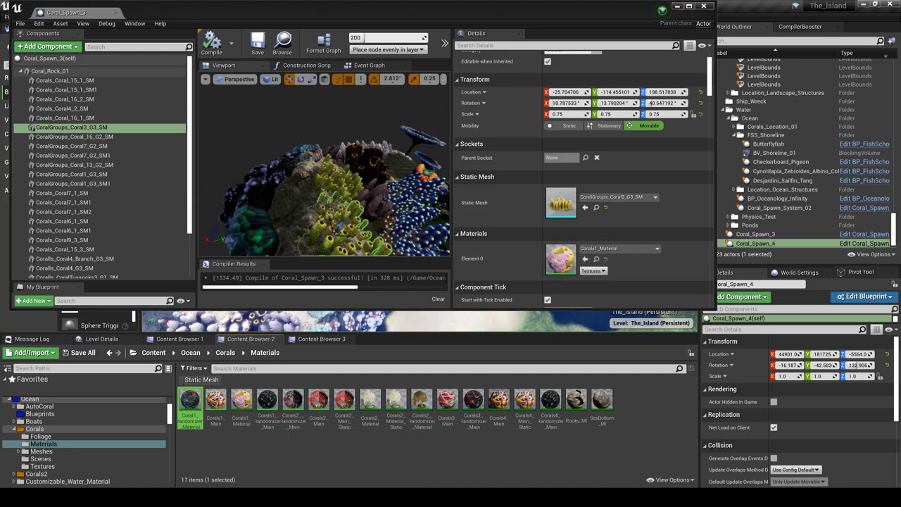
right_drag(341, 156, 341, 211)
key(w)
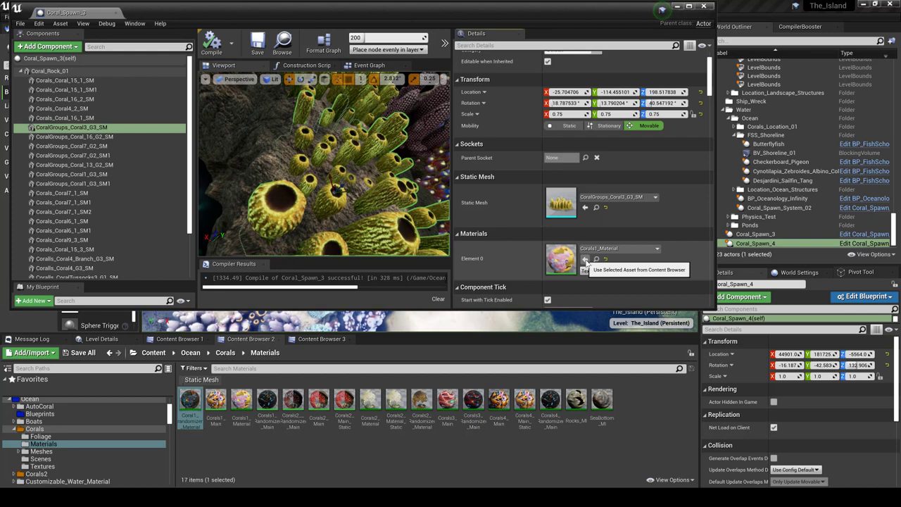
click(584, 262)
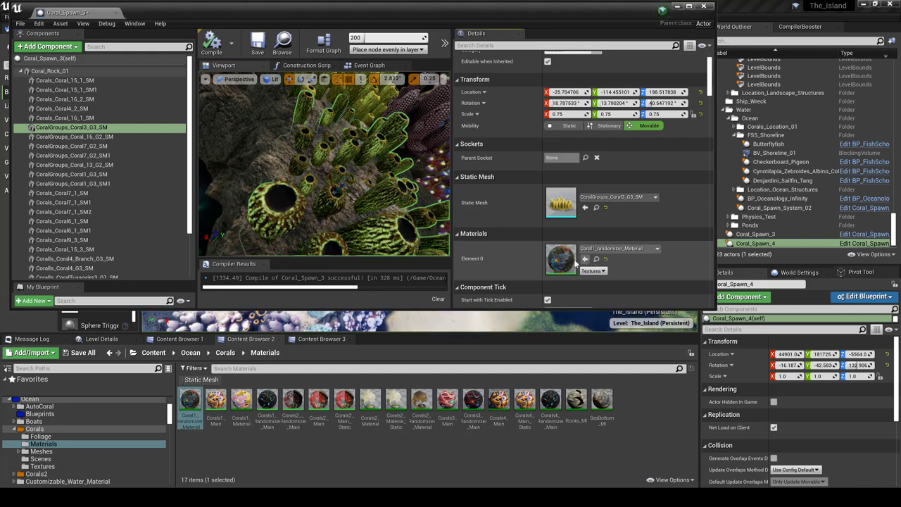
Step: Examine which materials the neighbouring tube, branch and other coral components of the blueprint use
drag(324, 169, 348, 127)
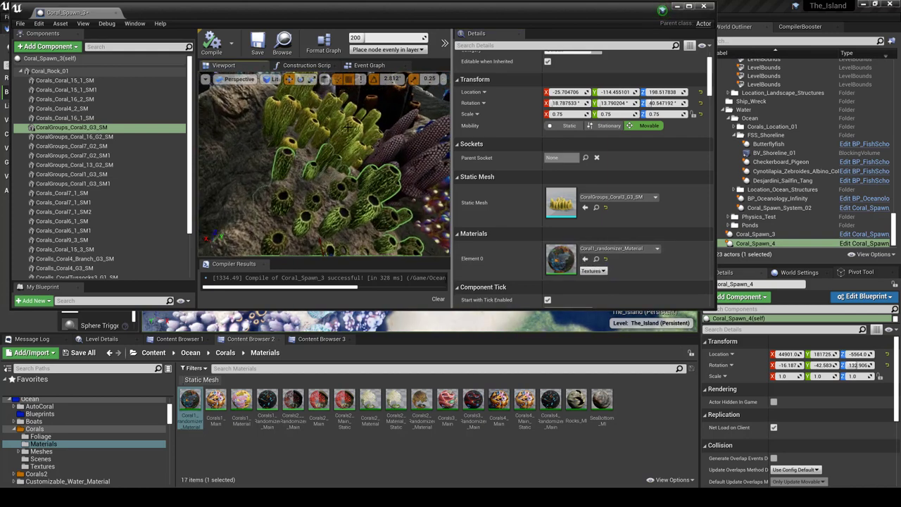
click(346, 130)
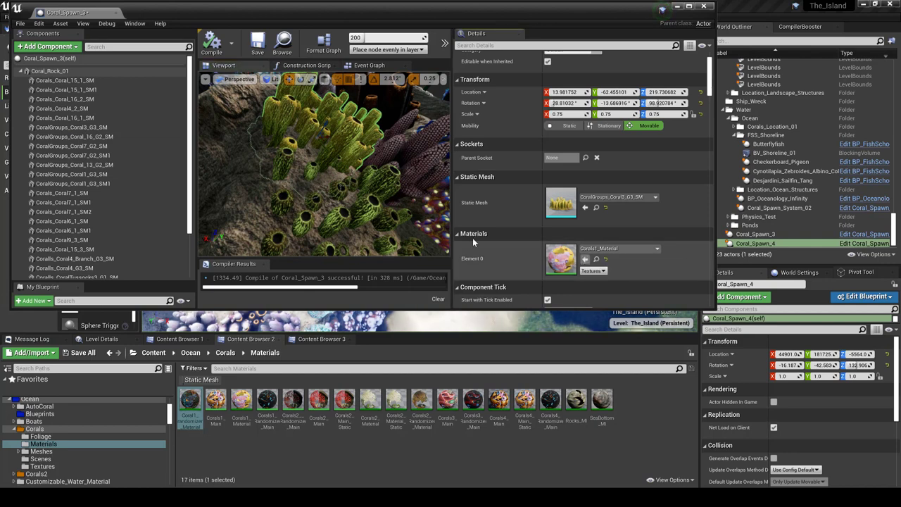
scroll(338, 165, down, 6)
click(358, 162)
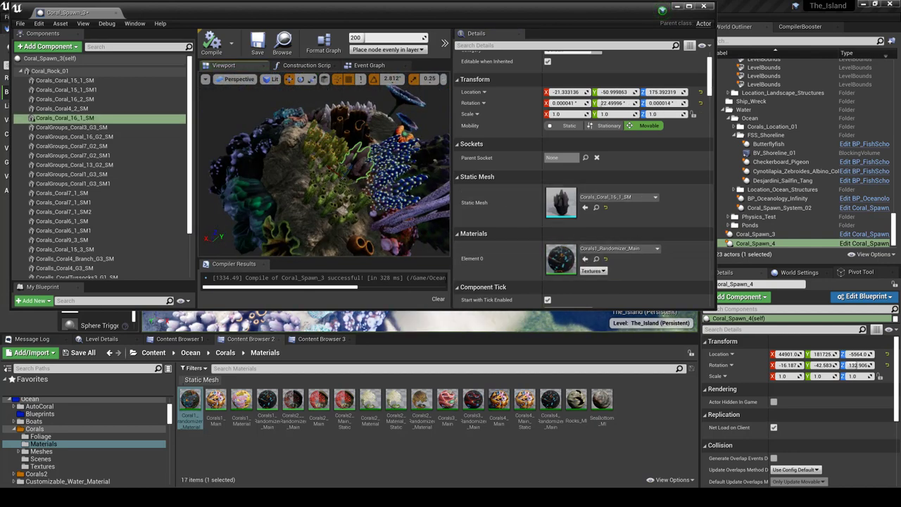
click(373, 218)
right_drag(372, 218, 379, 211)
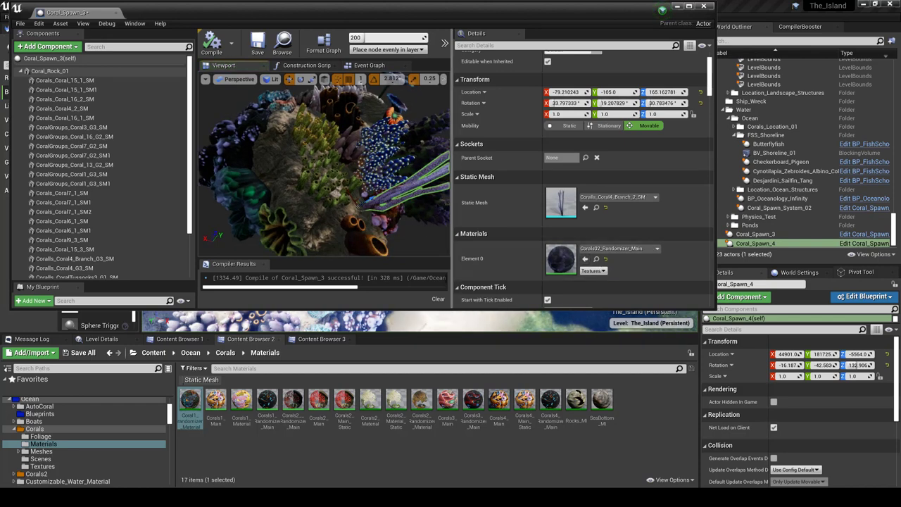
key(f)
click(248, 236)
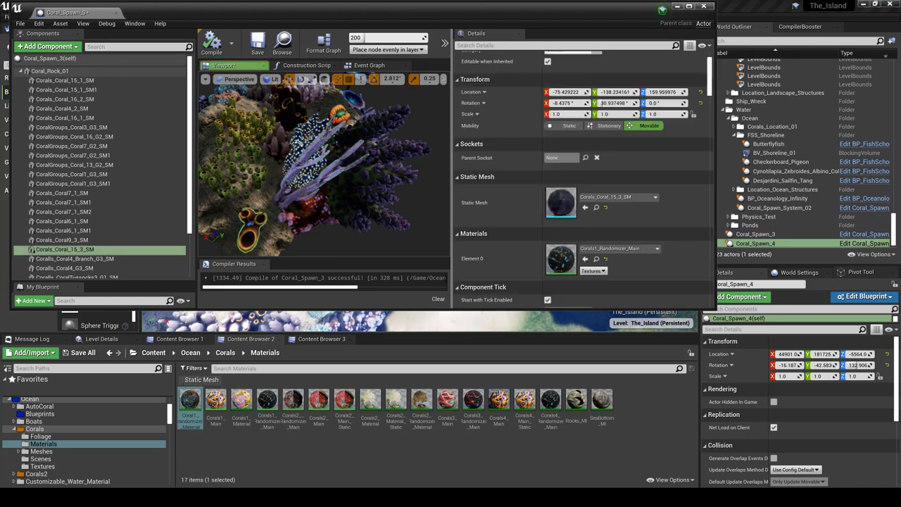
Step: Assign Corals1_Randomizer_Main to material Element 0 of the pale finger coral CoralGroups_Coral_16_G2_SM
right_drag(310, 176, 363, 134)
alt+drag(366, 224, 309, 218)
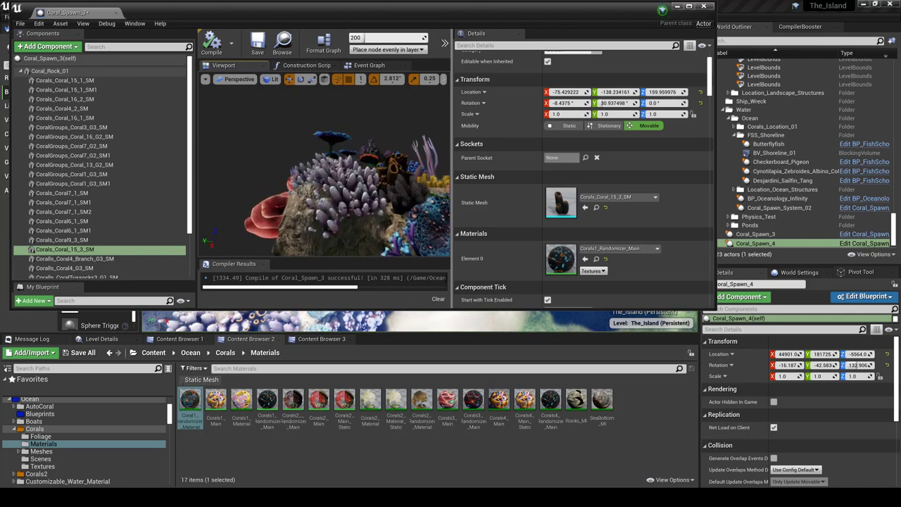
click(301, 218)
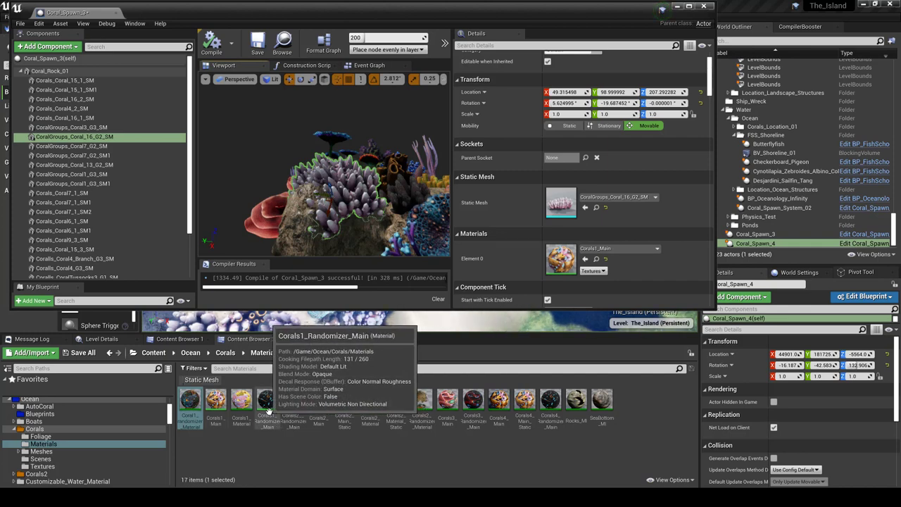
click(275, 405)
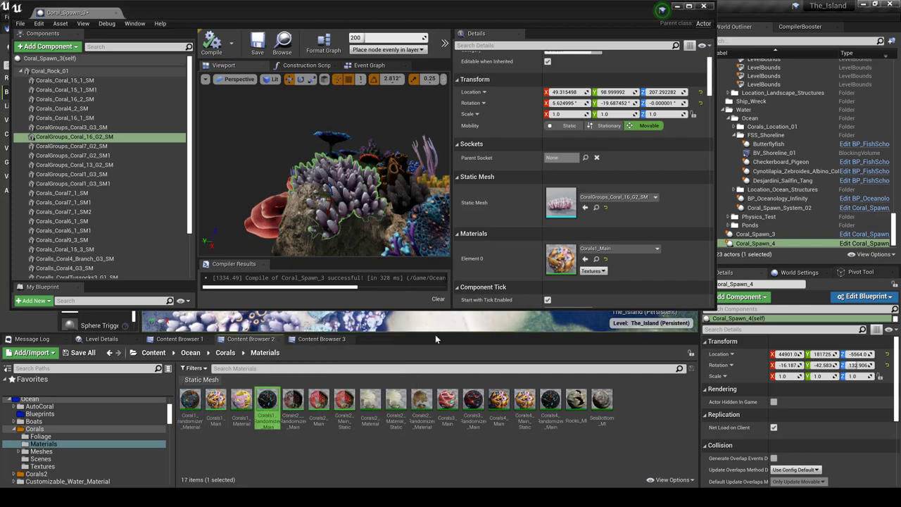
click(585, 259)
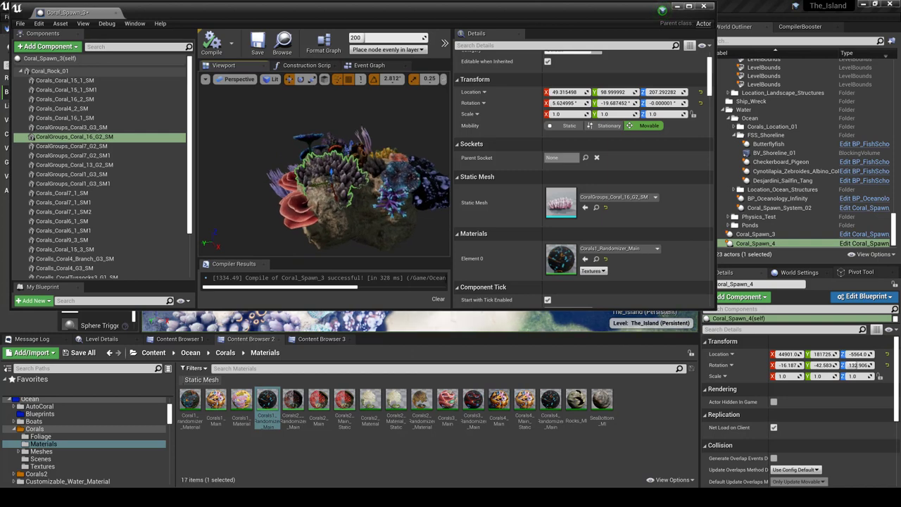
right_drag(380, 177, 389, 188)
Step: Try Corals4_Randomizer_Main as the material of CoralGroups_Coral_13_G2_SM, and undo the assignment
click(70, 165)
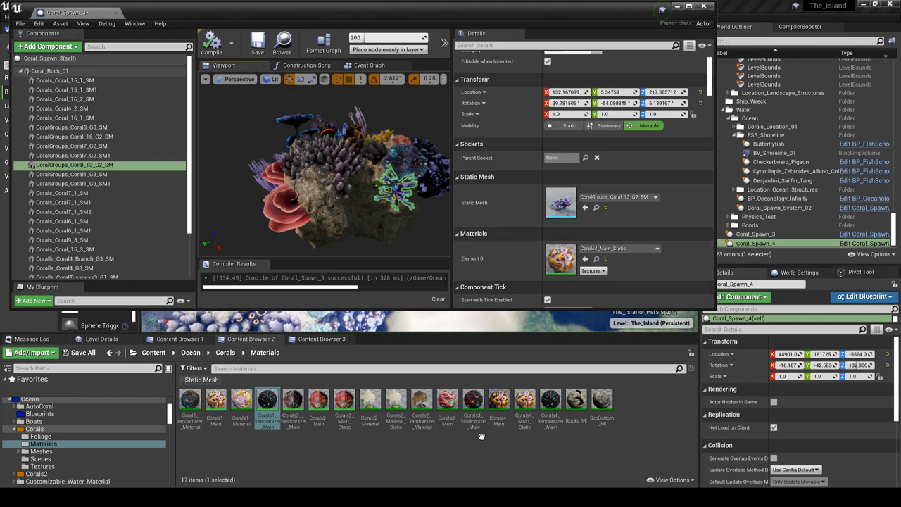
click(553, 422)
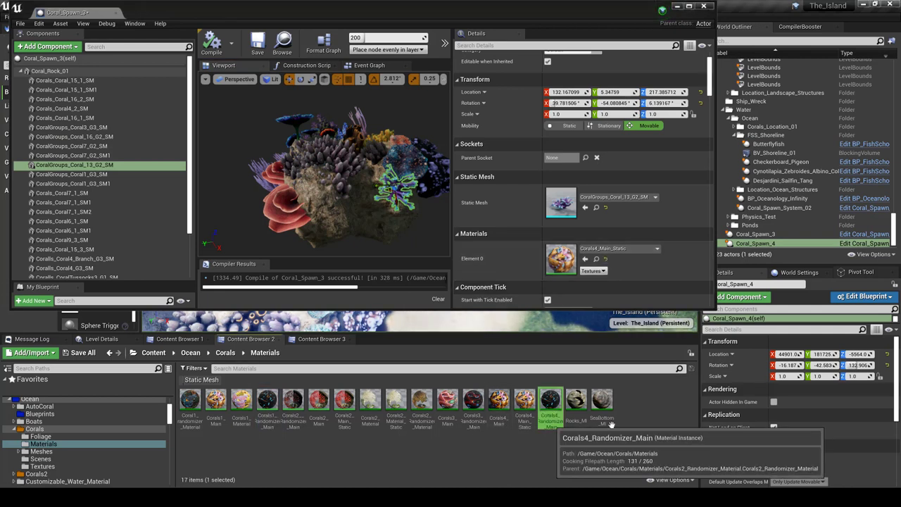
click(585, 260)
right_drag(386, 188, 422, 187)
scroll(323, 169, up, 5)
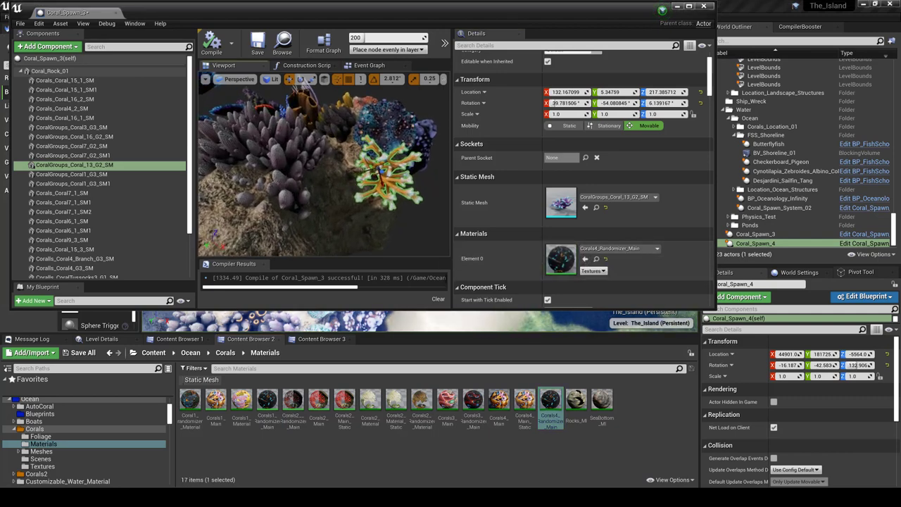
key(ctrl+z)
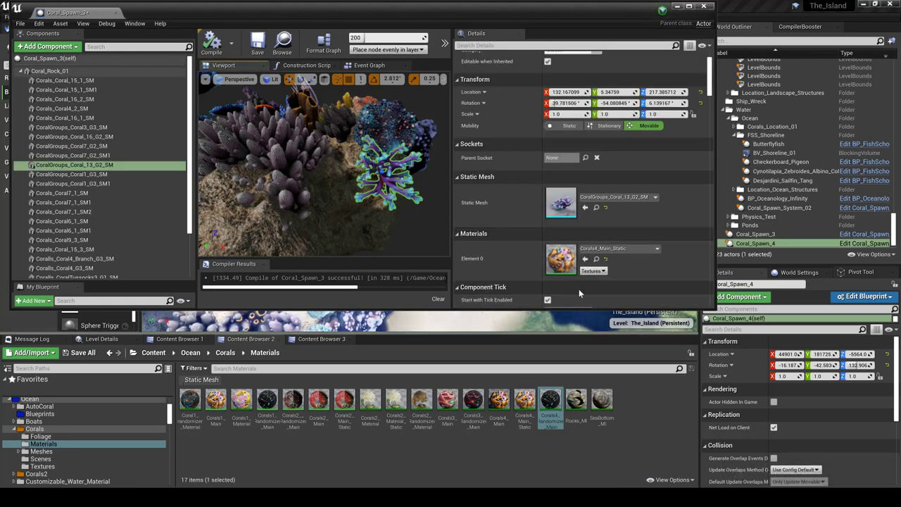
Step: Assign Corals4_Randomizer_Main to material Element 0 of the branching coral CoralGroups_Coral_13_G2_SM
click(584, 260)
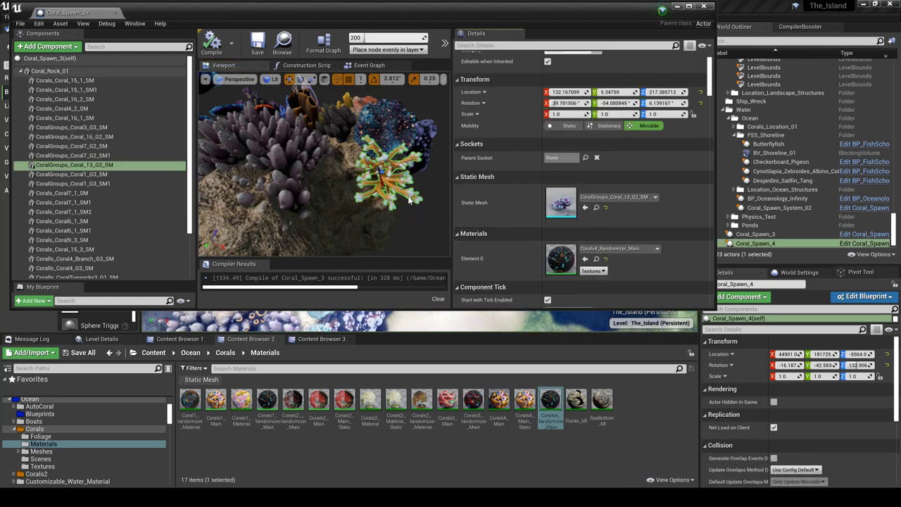
right_drag(394, 204, 359, 222)
Step: Assign Corals3_Randomizer_Main to material Element 0 of the two red plate corals CoralGroups_Coral7_G2_SM1 and CoralGroups_Coral7_G2_SM
click(359, 223)
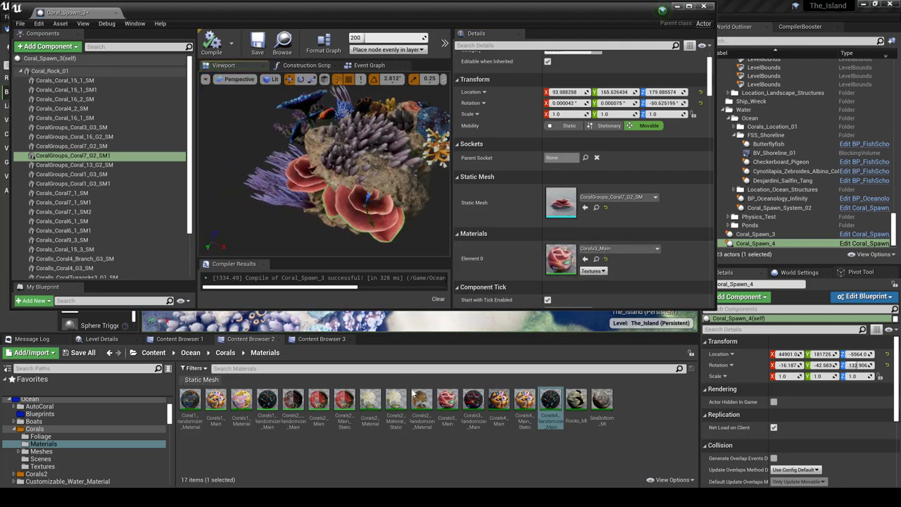
click(474, 400)
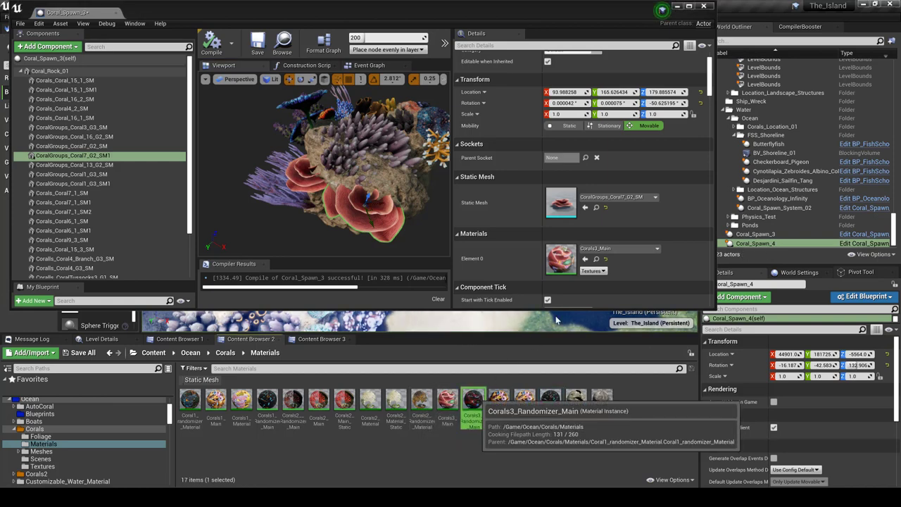
click(585, 260)
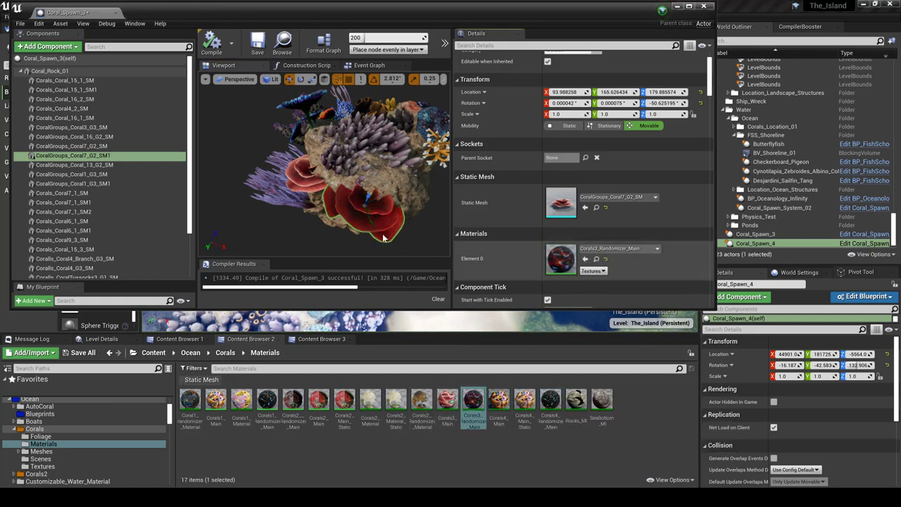
click(315, 181)
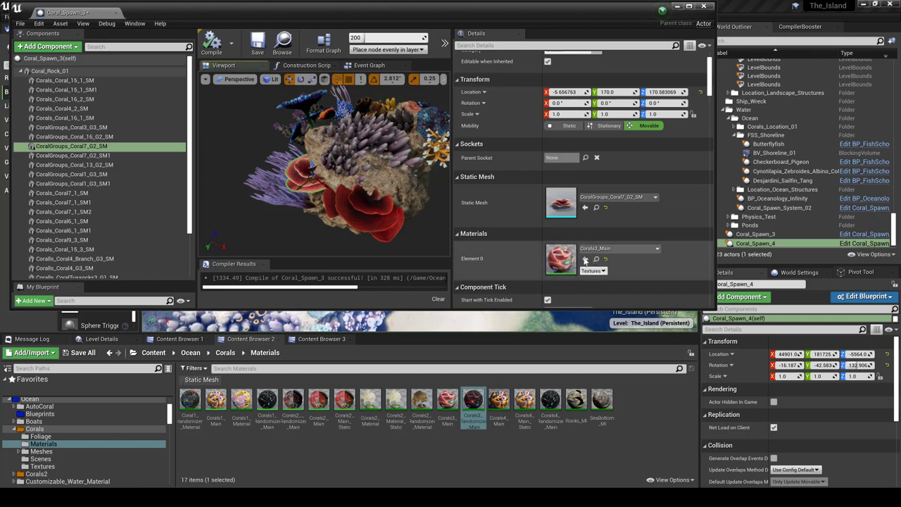
Step: Assign Coral1_randomizer_Material to material Element 0 of CoralGroups_Coral1_G3_SM1 and CoralGroups_Coral1_G3_SM
right_drag(402, 228, 370, 223)
drag(352, 186, 324, 185)
right_drag(324, 185, 352, 191)
click(359, 211)
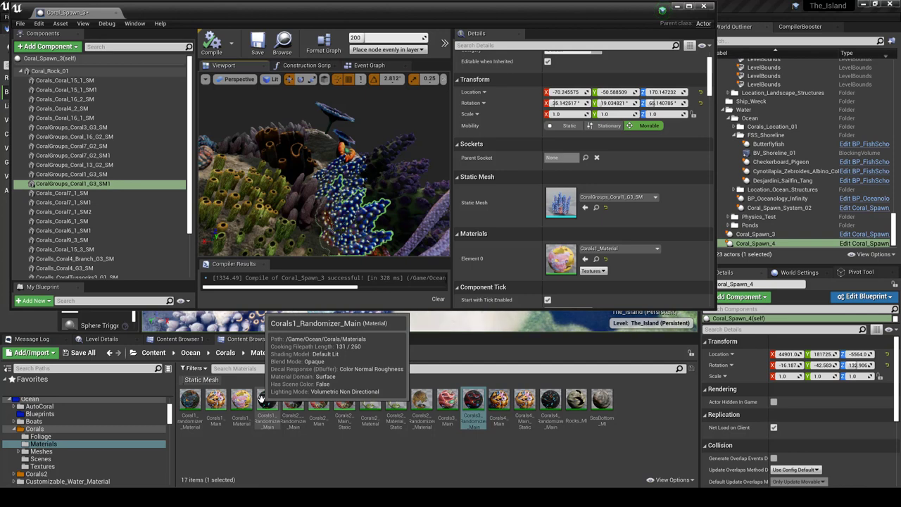
click(194, 405)
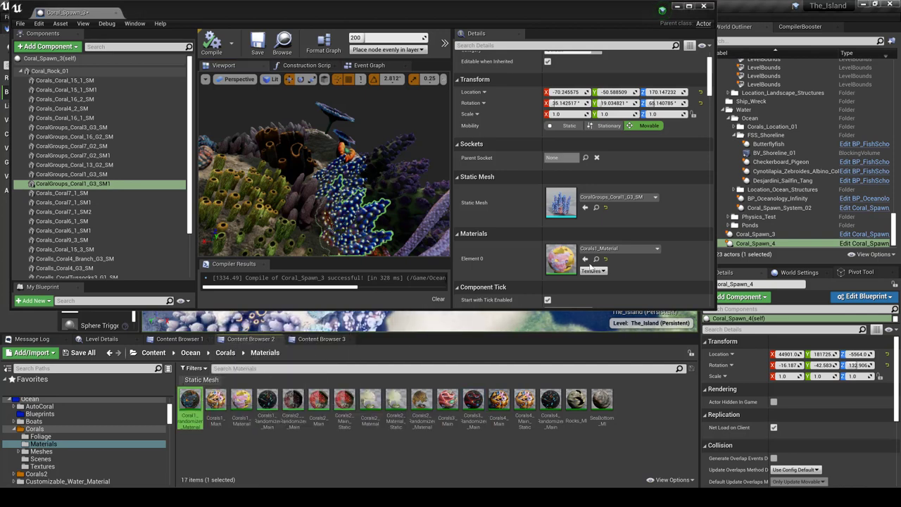
click(585, 259)
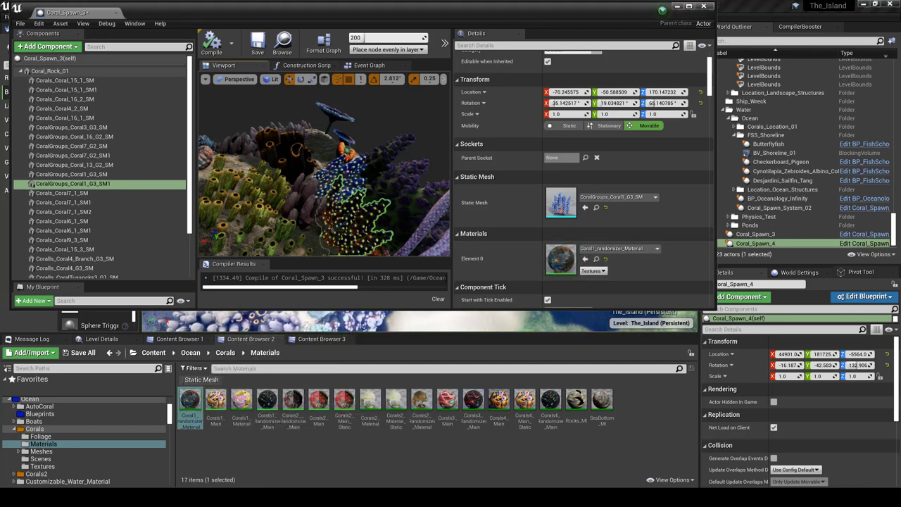
click(343, 178)
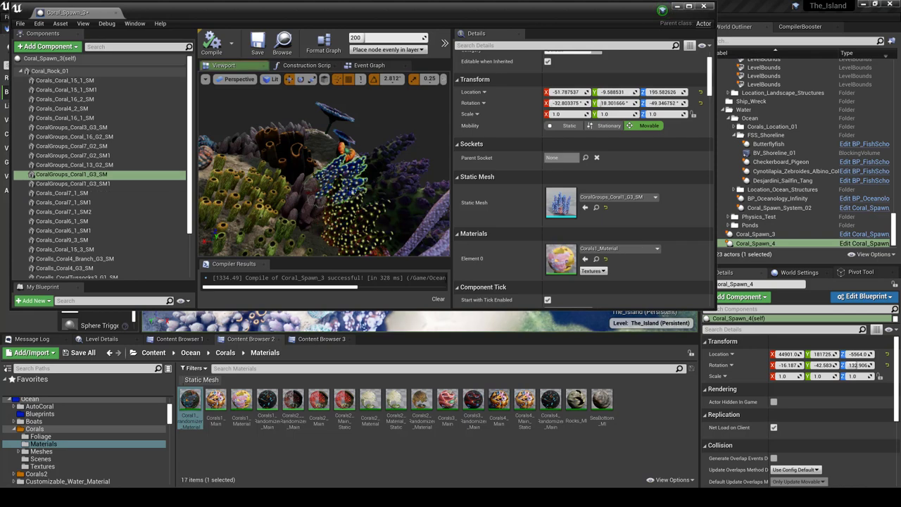
click(585, 259)
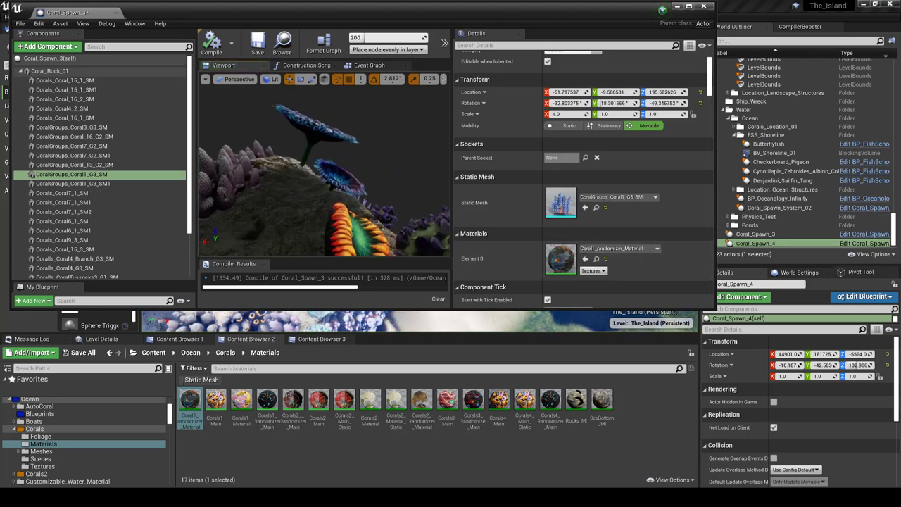
Step: Review the remaining corals around the rock, save The_Island level and minimise the blueprint editor
click(336, 178)
right_drag(336, 177, 373, 193)
click(314, 192)
right_drag(314, 192, 309, 231)
right_drag(324, 169, 250, 153)
drag(229, 151, 218, 150)
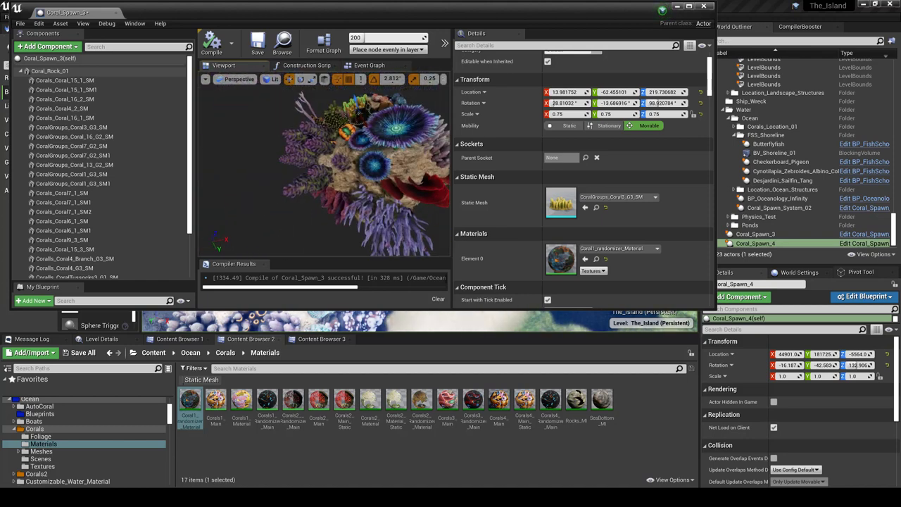
key(ctrl+s)
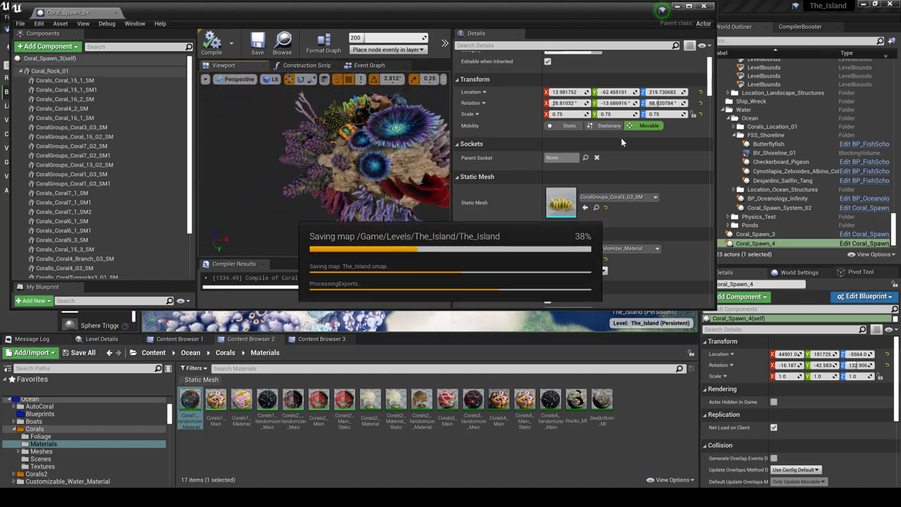
click(677, 6)
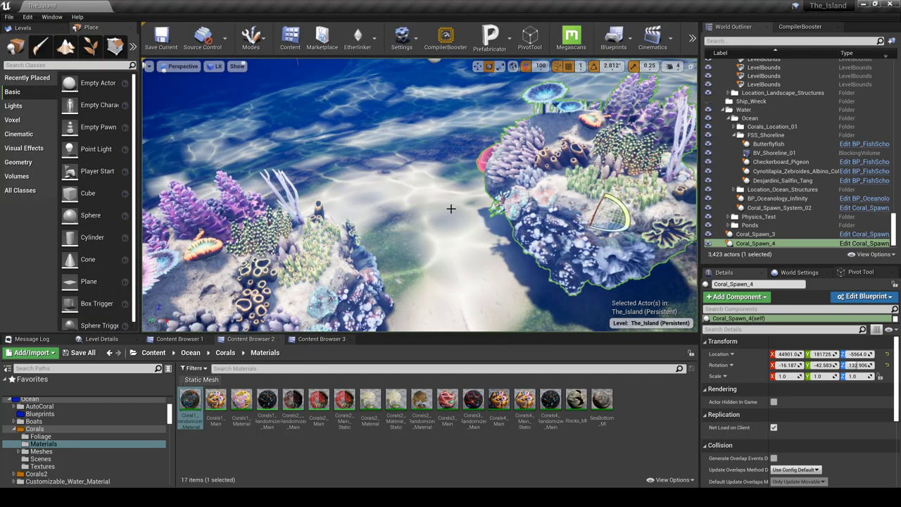
Step: Move Coral_Spawn_3 across the seabed to about X 44514, Y 182501 to compare its coral colours
right_drag(453, 209, 389, 215)
click(390, 216)
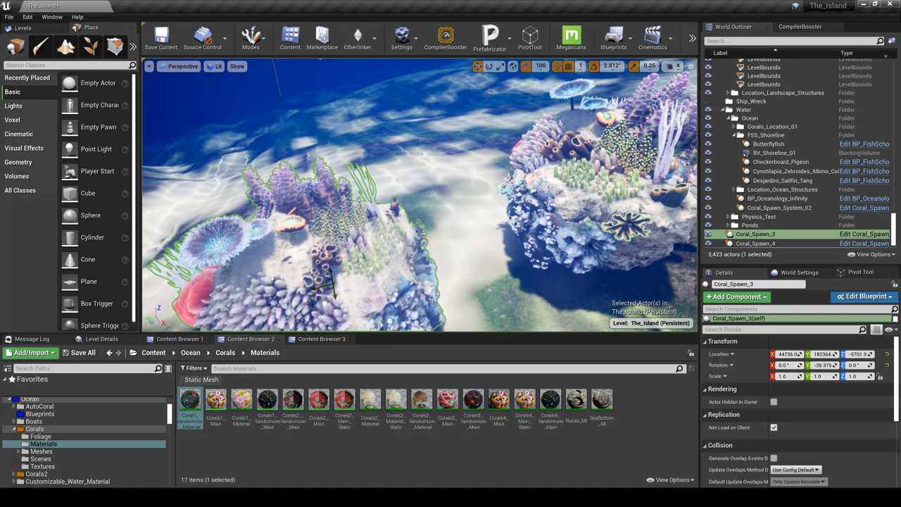
scroll(375, 252, up, 5)
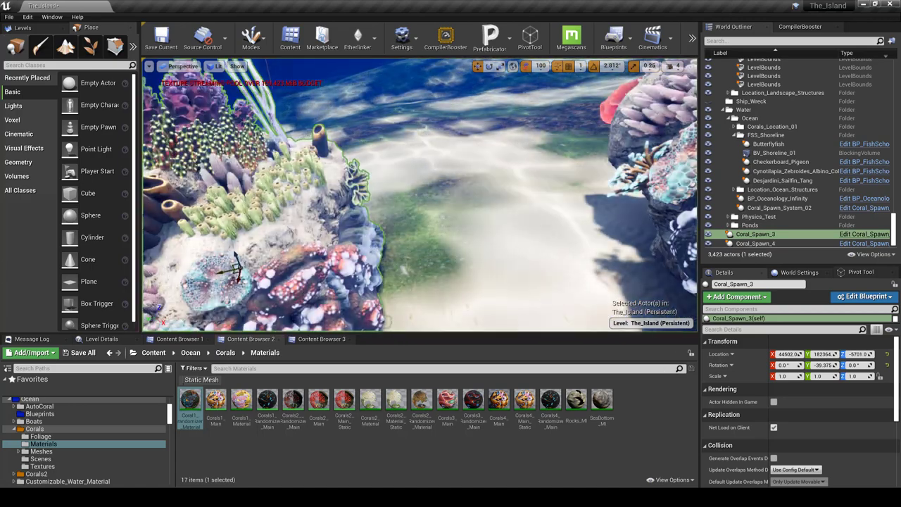
key(s)
mouse_move(552, 227)
right_down()
mouse_move(524, 224)
mouse_move(552, 228)
right_up()
scroll(551, 227, down, 3)
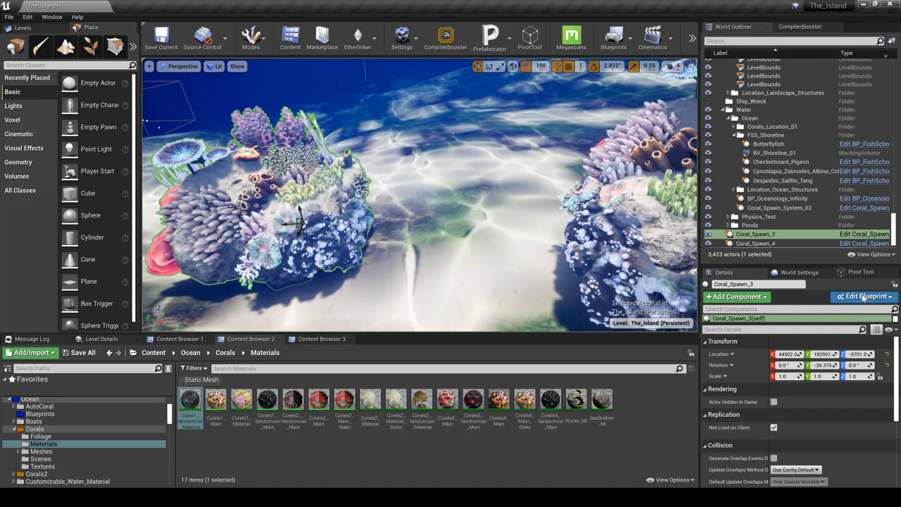
key(w)
right_drag(551, 228, 450, 250)
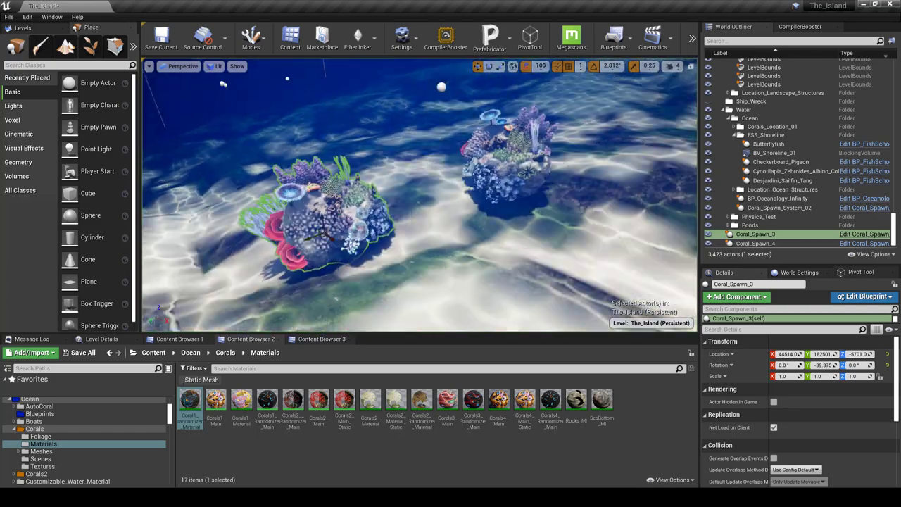
Step: Move Coral_Spawn_4 to about X 45007, Y 181874 and rotate it to about 104.8° around Z
click(488, 170)
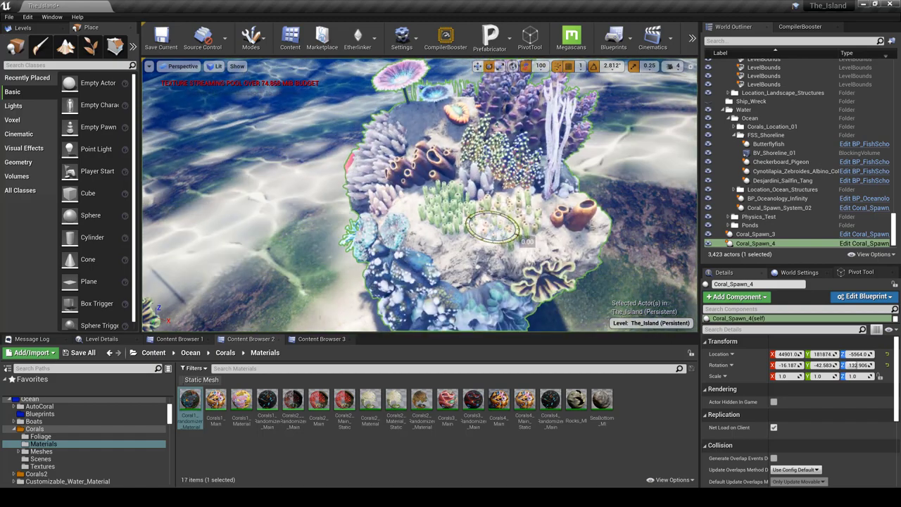
drag(520, 232, 557, 238)
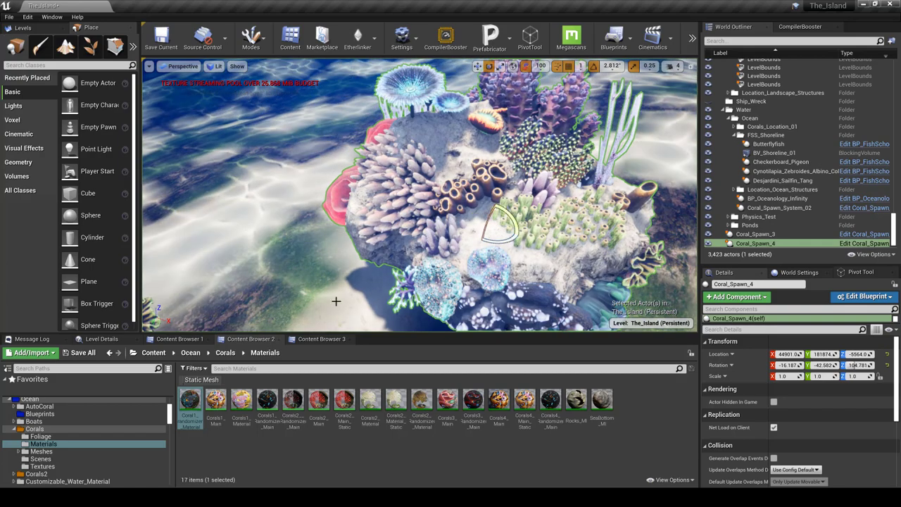
right_drag(380, 218, 349, 231)
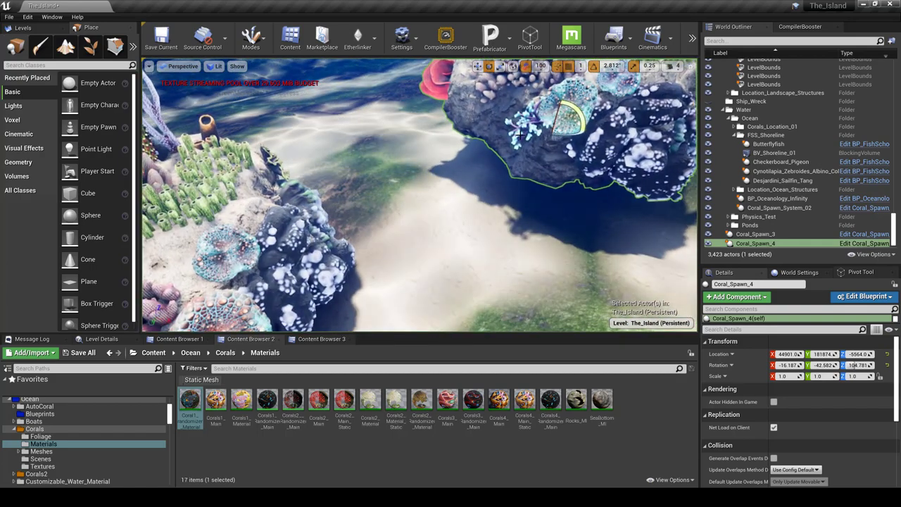
key(w)
drag(576, 128, 621, 128)
Step: Set the viewport camera speed to 2 and examine the corals on the Coral_Spawn_3 rock up close
click(459, 195)
right_drag(528, 172, 605, 169)
key(w)
mouse_move(635, 129)
right_down()
mouse_move(753, 137)
mouse_move(635, 131)
right_up()
key(w)
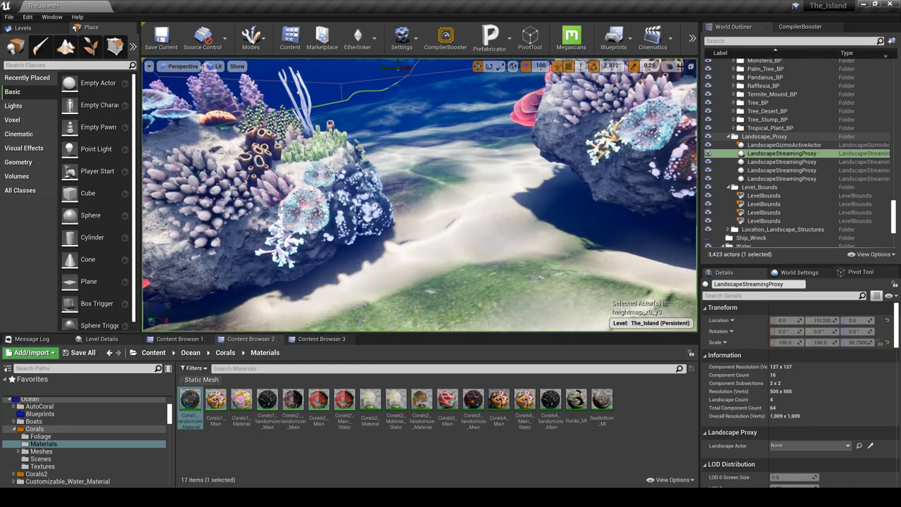
click(680, 68)
click(679, 89)
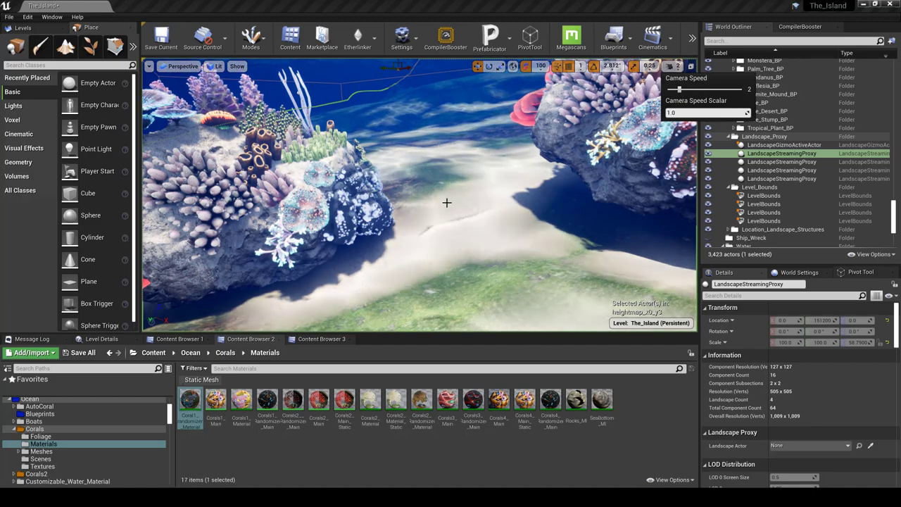
right_drag(446, 201, 493, 236)
key(w)
key(grave)
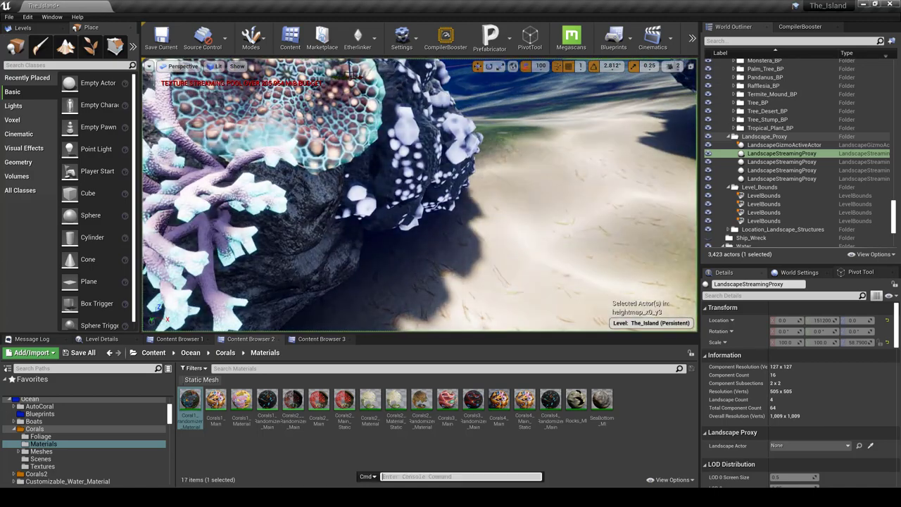
text(R.)
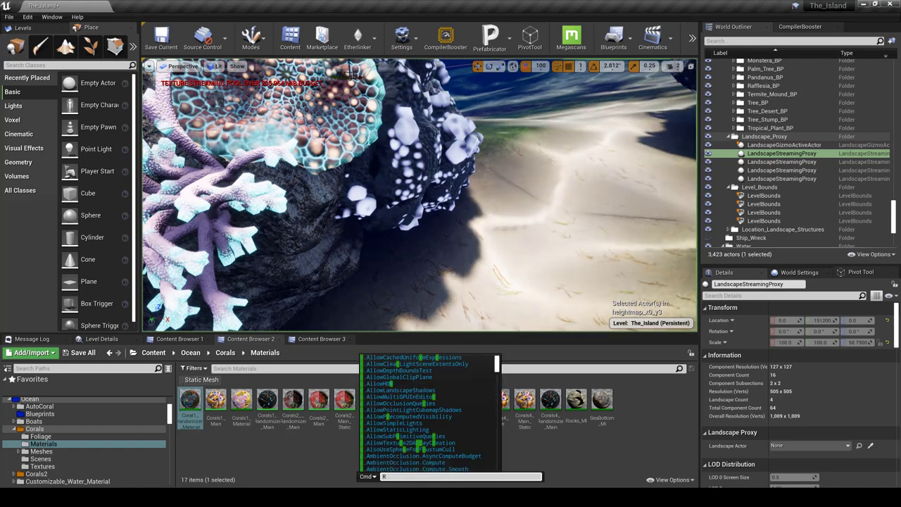
text(STREA)
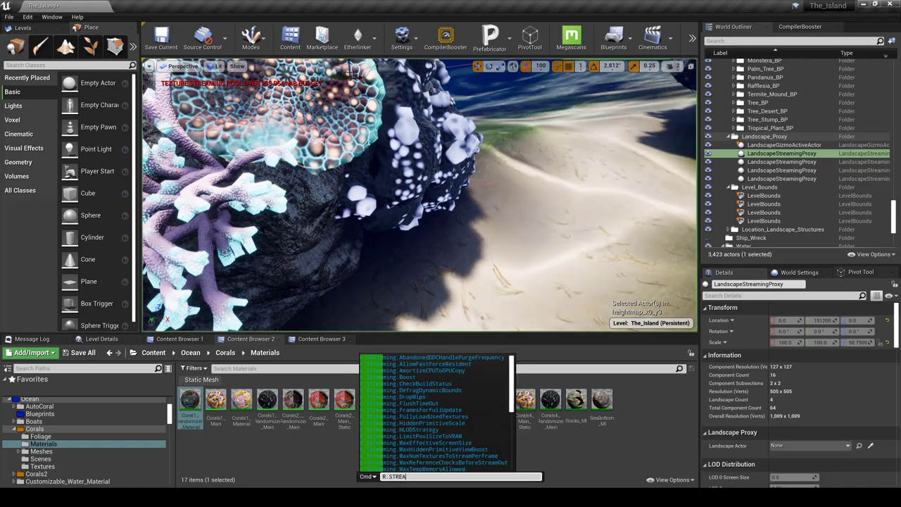
text(MINGT)
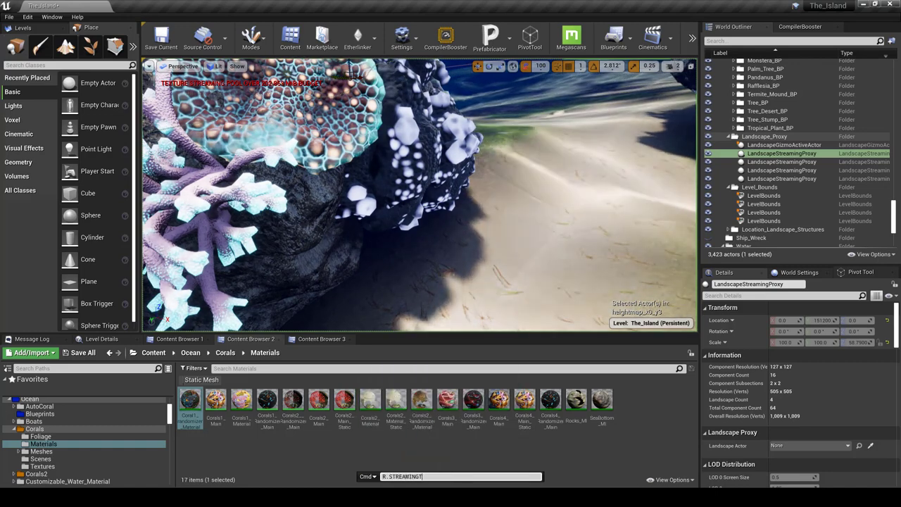
text(EXTURE)
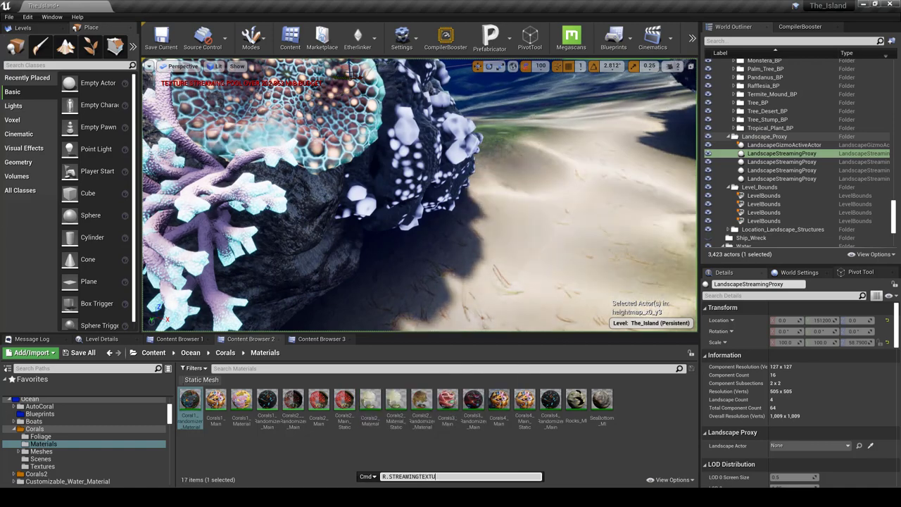
key(BackSpace)
key(BackSpace)
key(BackSpace)
key(BackSpace)
key(BackSpace)
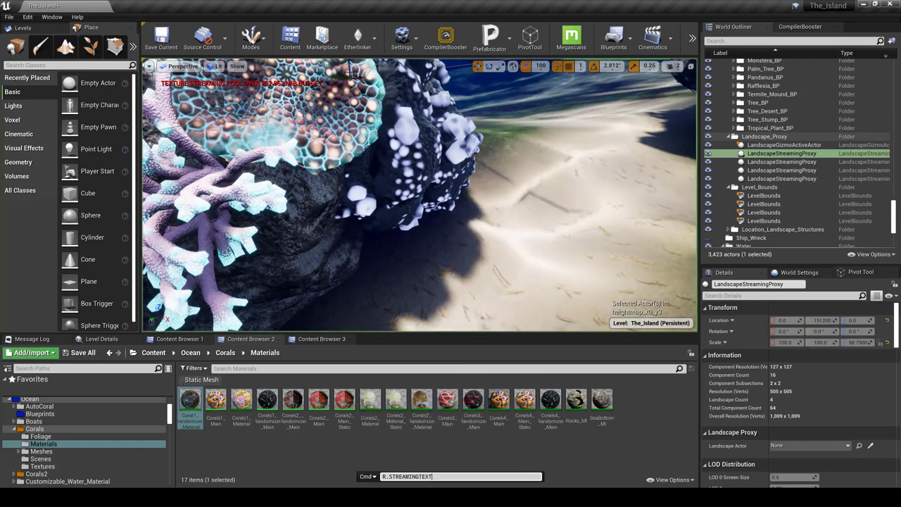
key(BackSpace)
key(BackSpace)
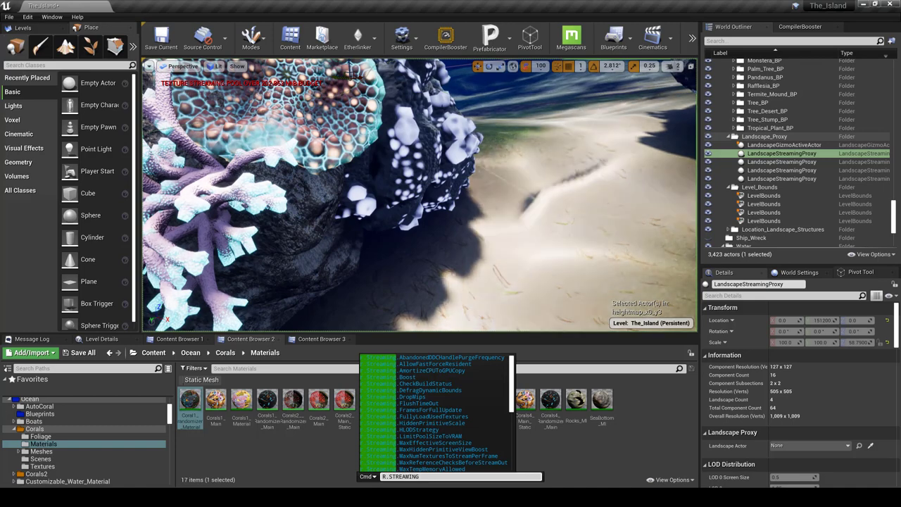
text(POO)
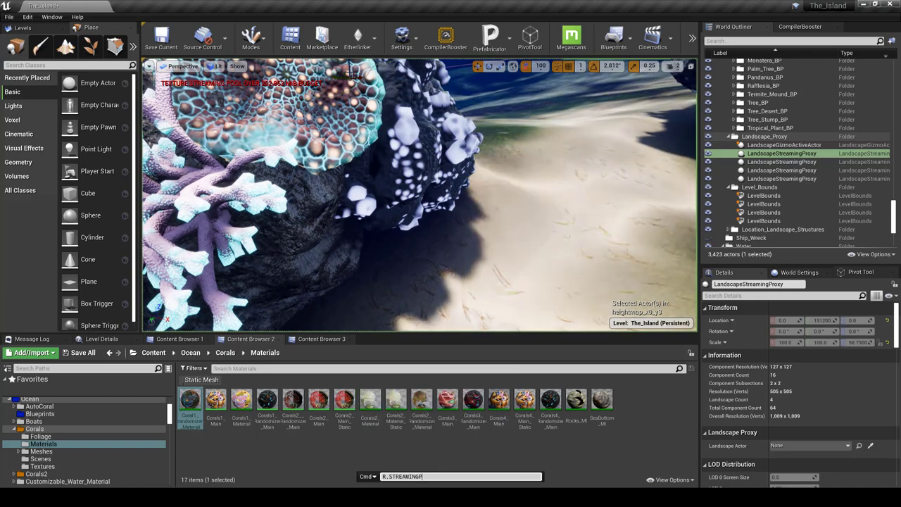
key(BackSpace)
key(BackSpace)
key(BackSpace)
key(BackSpace)
key(BackSpace)
key(BackSpace)
key(BackSpace)
key(BackSpace)
key(BackSpace)
key(BackSpace)
key(BackSpace)
key(BackSpace)
key(BackSpace)
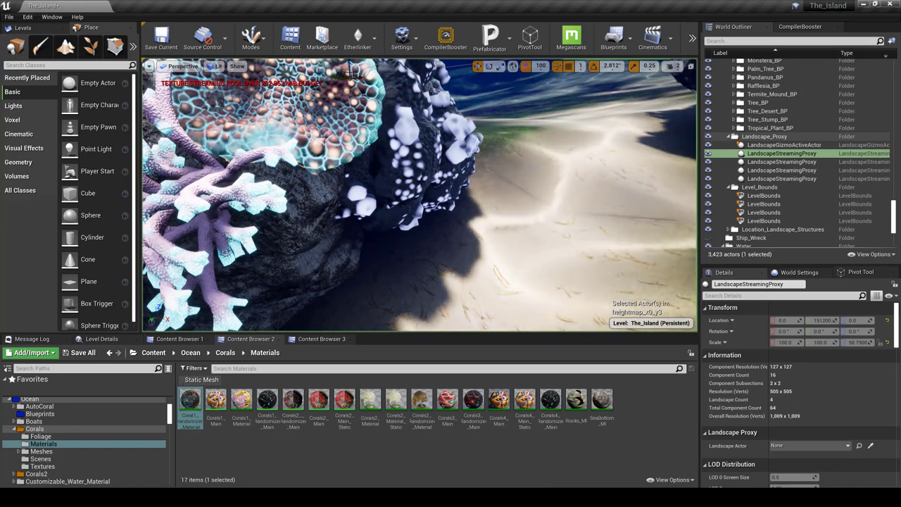
Step: Run the console command r.Streaming.PoolSize = "2000" to enlarge the texture streaming pool
key(grave)
key(ctrl+v)
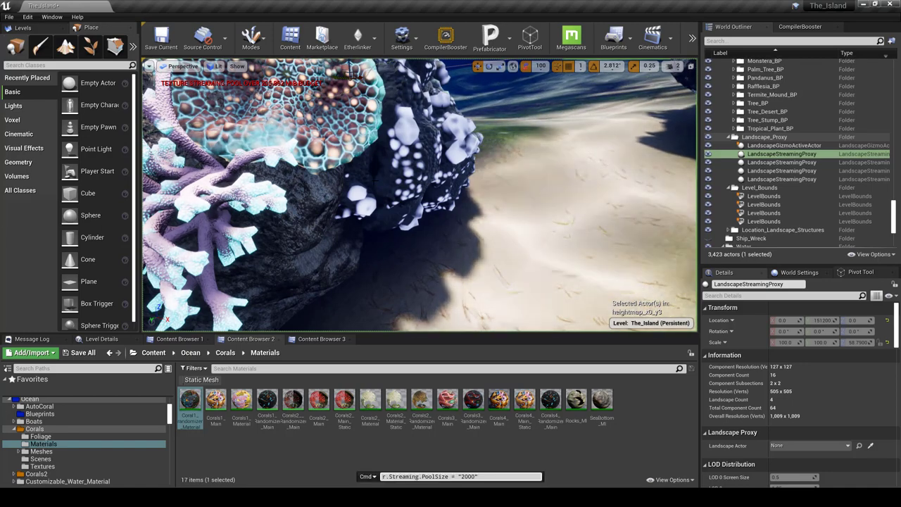
key(Return)
Step: Lower Coral_Spawn_4 to Z -5589 and tilt it to about X -8.6°, Y -43.8°, Z 99.6°
right_drag(362, 216, 329, 207)
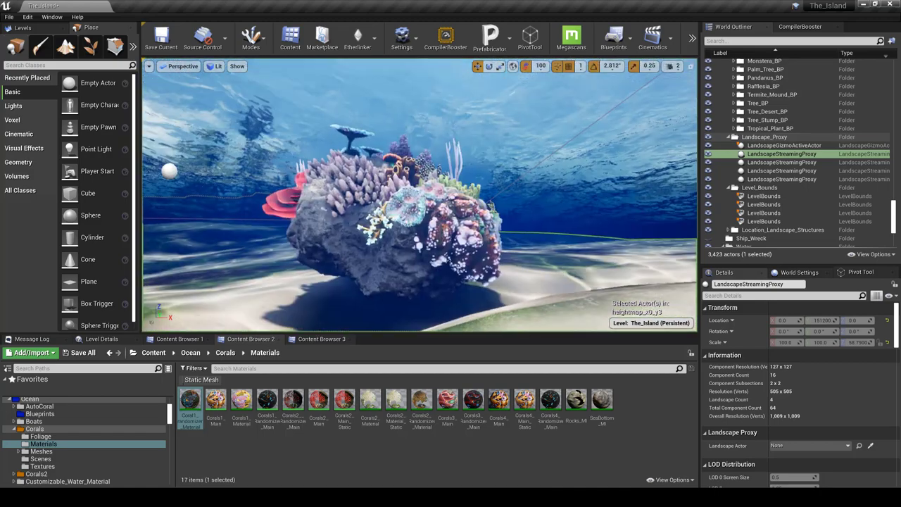
click(354, 163)
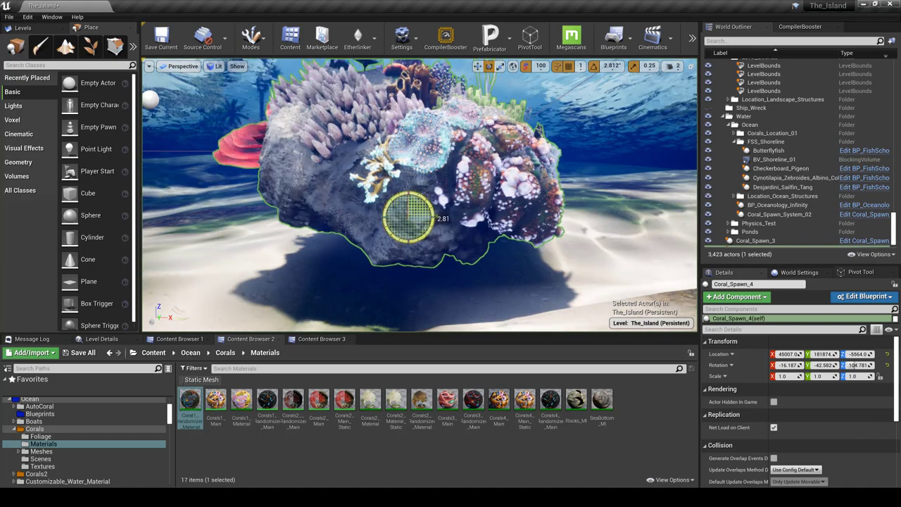
drag(426, 200, 432, 210)
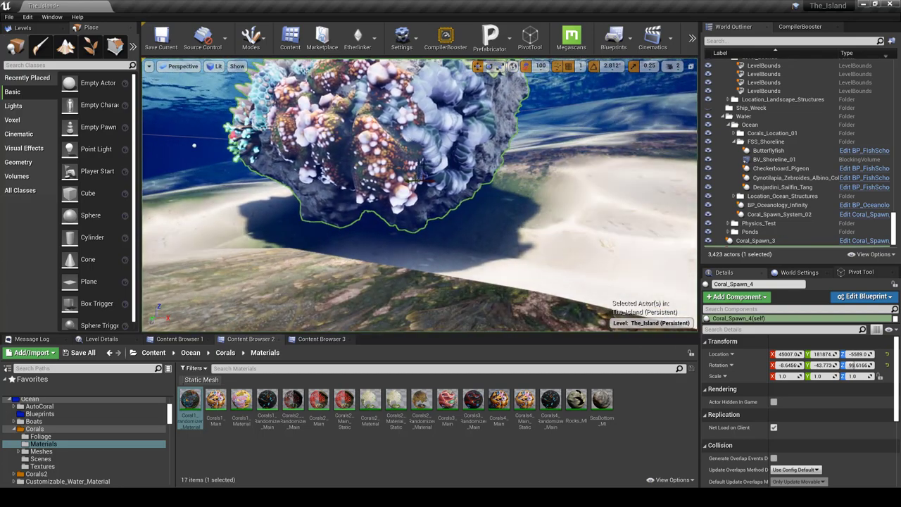
Step: Reseat Coral_Spawn_4 on the seabed at Z -5578 and tilt it to about X 3.8°, Y -45.1°, Z 95°
drag(854, 354, 842, 355)
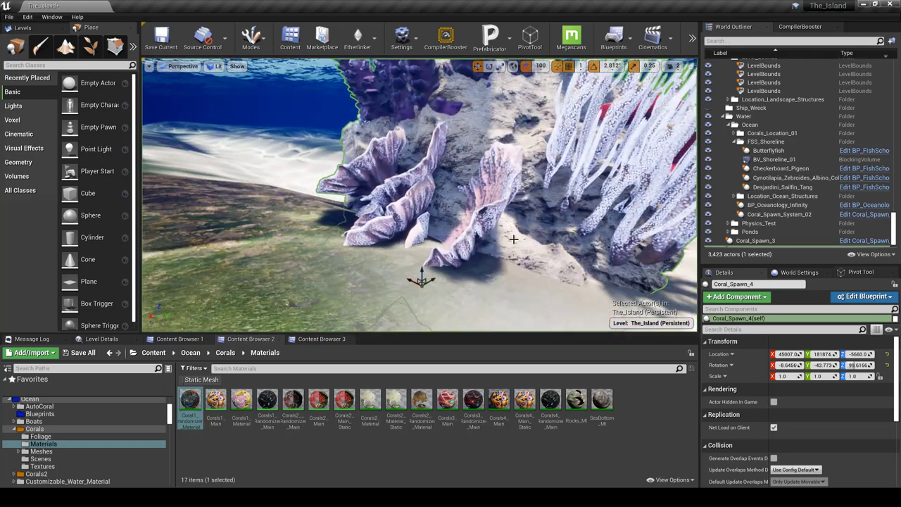
drag(410, 237, 403, 235)
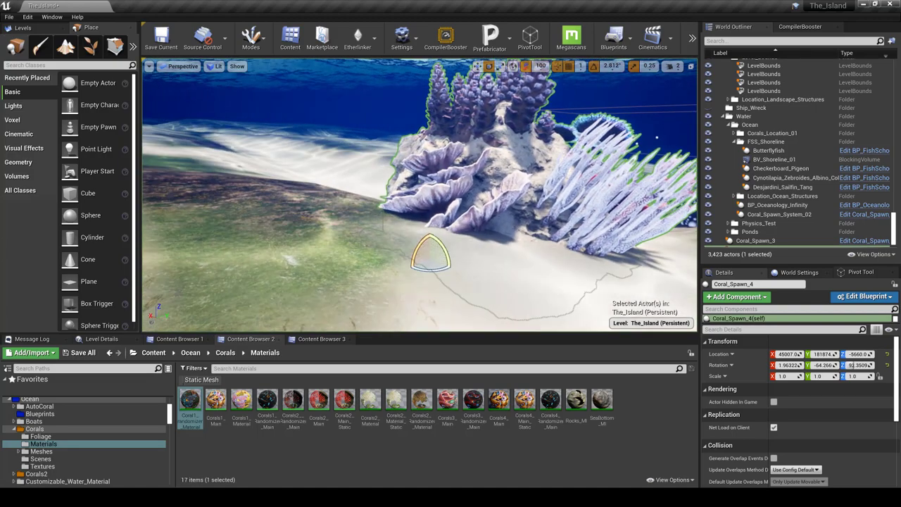
mouse_move(406, 243)
mouse_down()
mouse_move(436, 245)
mouse_move(409, 261)
mouse_up()
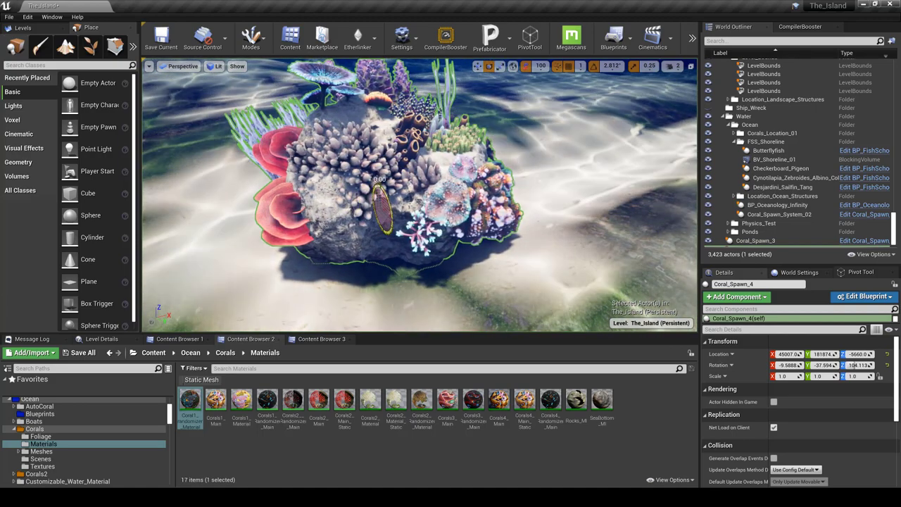
drag(465, 199, 479, 199)
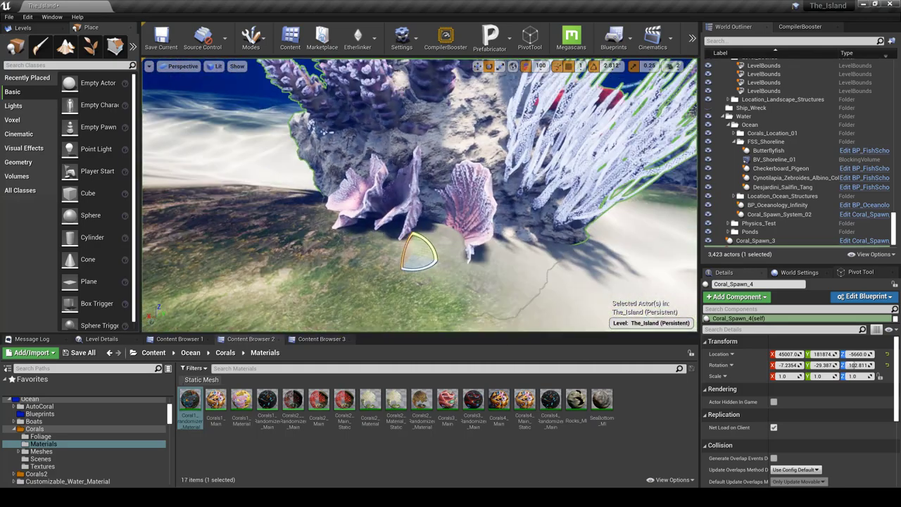
drag(407, 238, 405, 229)
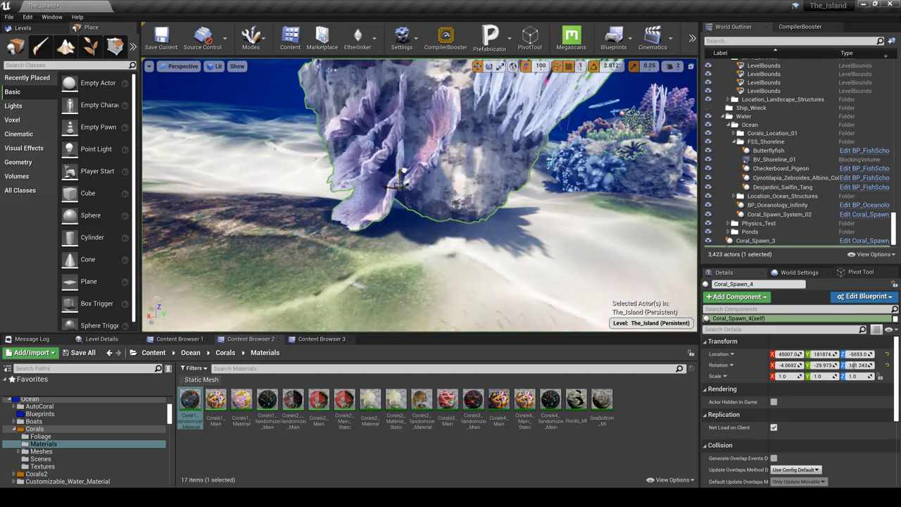
mouse_move(399, 204)
mouse_down()
mouse_move(406, 184)
mouse_move(404, 196)
mouse_up()
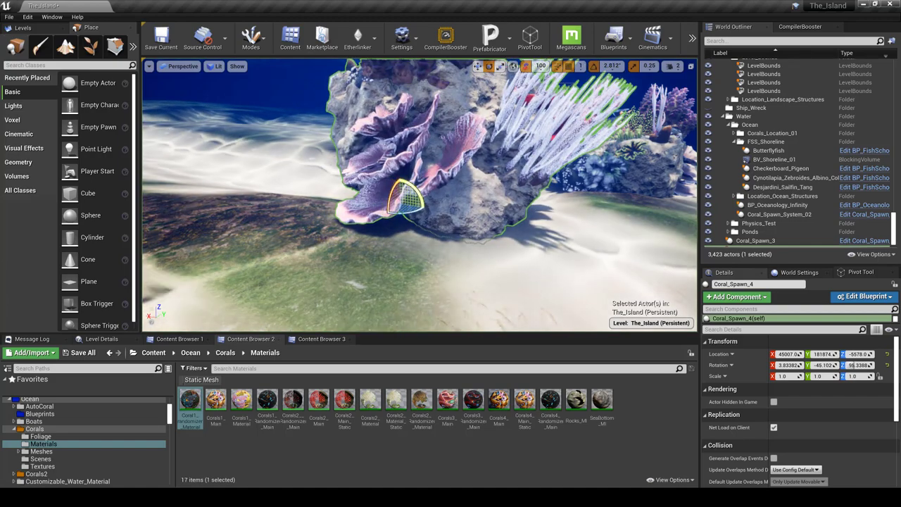
click(403, 262)
Step: Adjust the height of the Coral_Spawn_3 rock on the seabed to Z -5717
right_drag(403, 262, 243, 257)
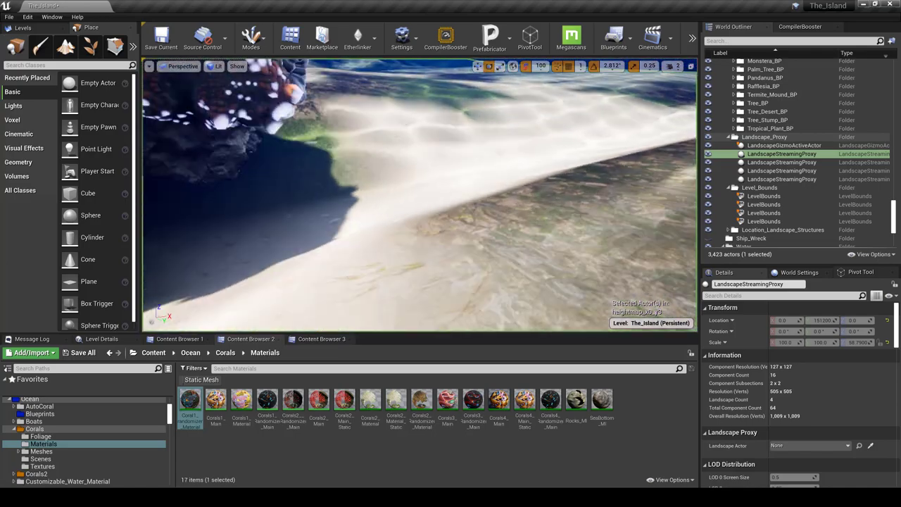
right_drag(458, 275, 377, 243)
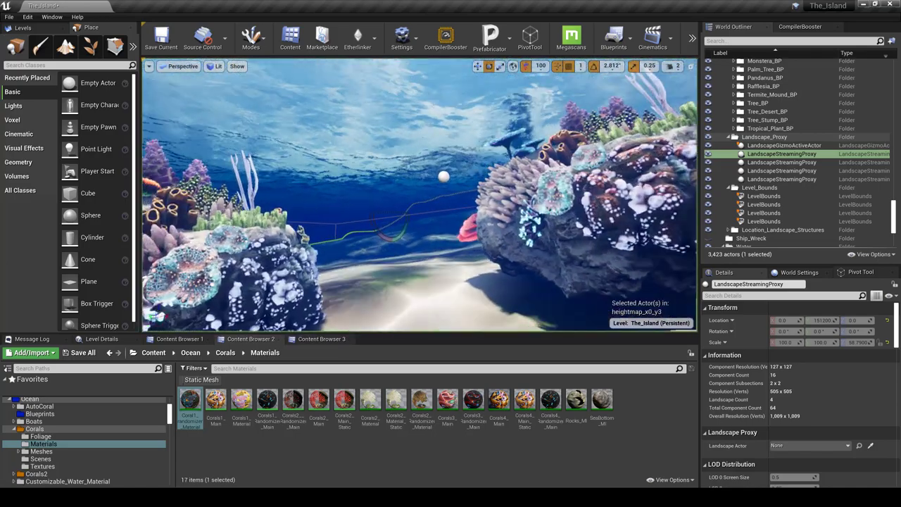
right_drag(409, 287, 433, 297)
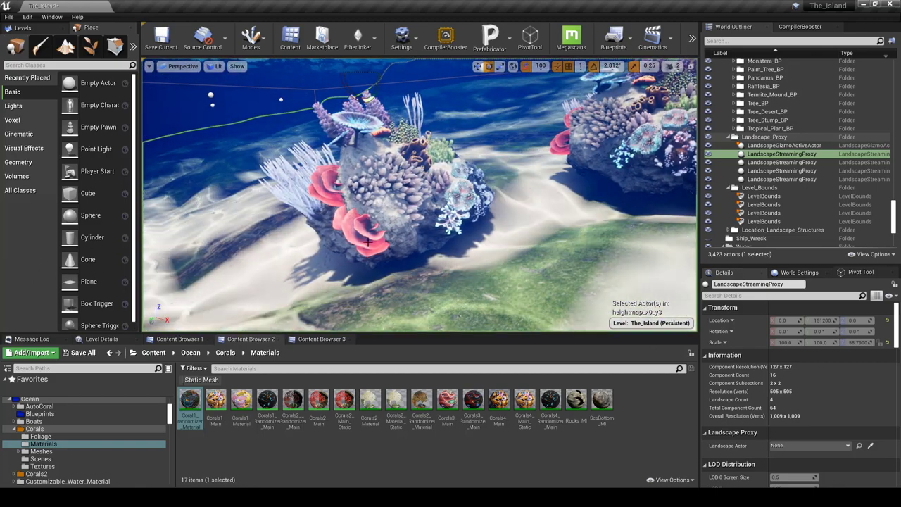
click(450, 264)
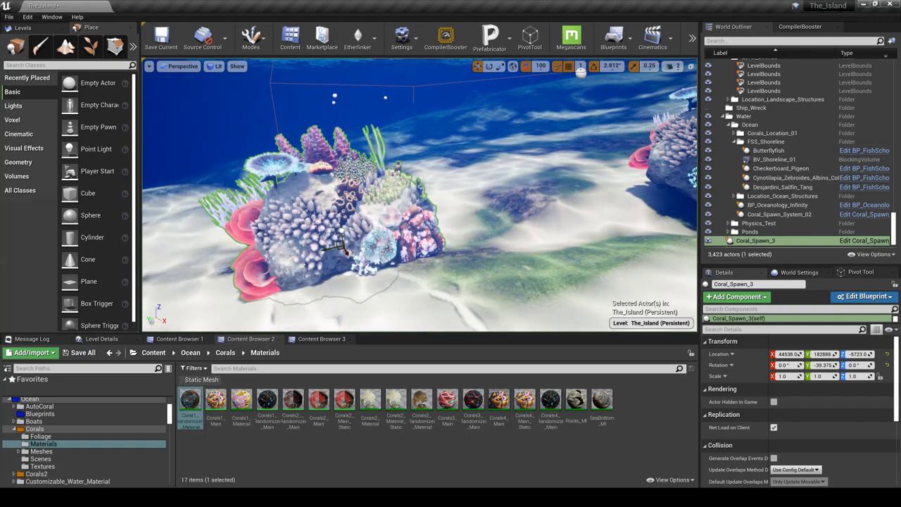
click(447, 296)
Step: Examine the corals on the Coral_Spawn_3 rock up close and enlarge its component list
right_drag(449, 295, 500, 284)
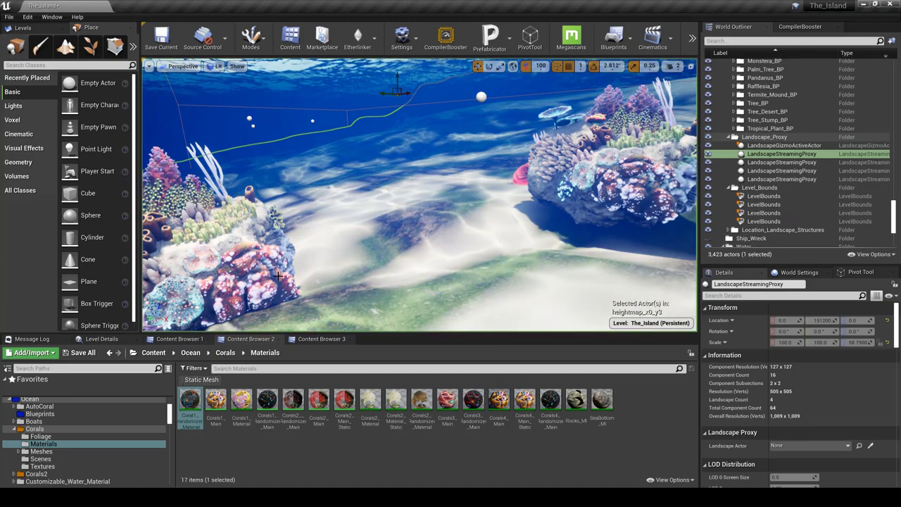
right_drag(516, 241, 497, 254)
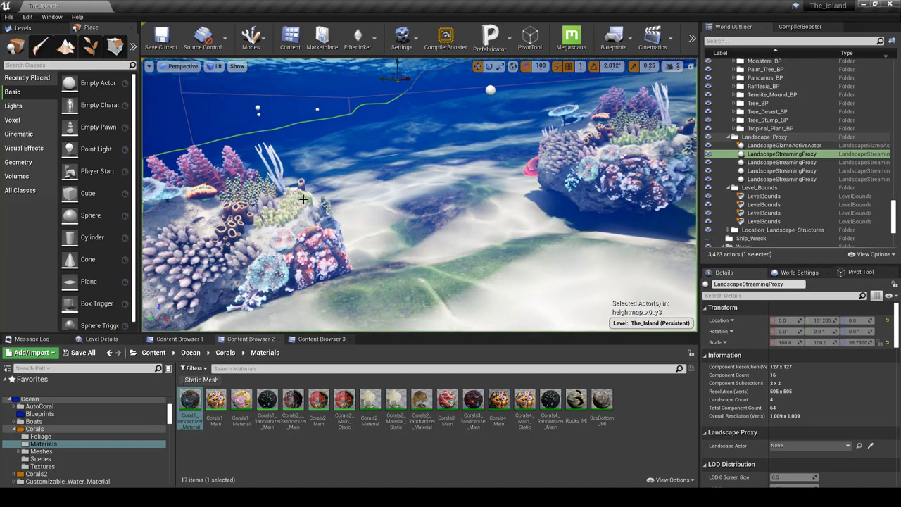
right_drag(525, 207, 462, 224)
key(w)
key(w)
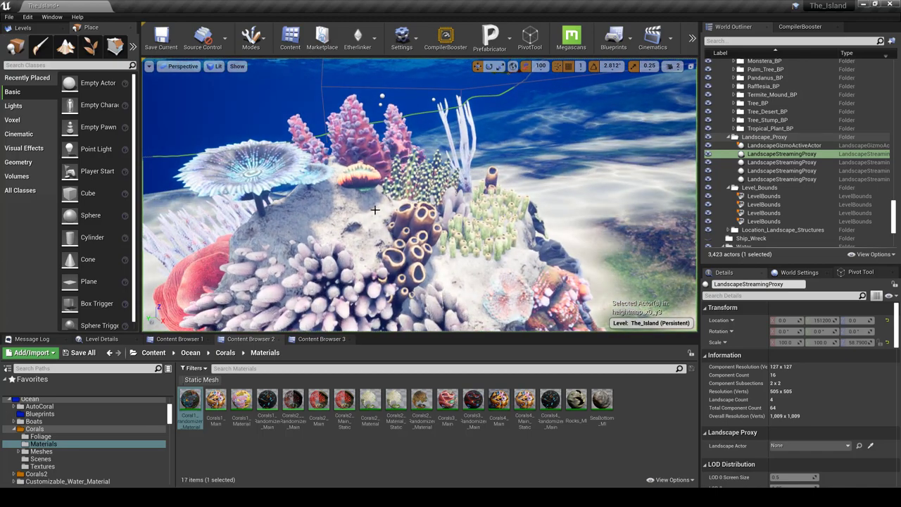
right_drag(392, 203, 452, 195)
click(451, 195)
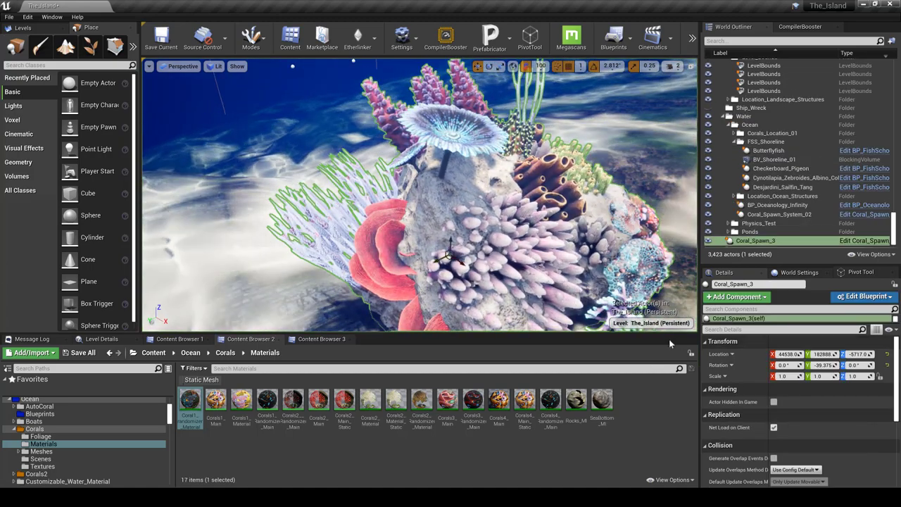
drag(788, 324, 789, 345)
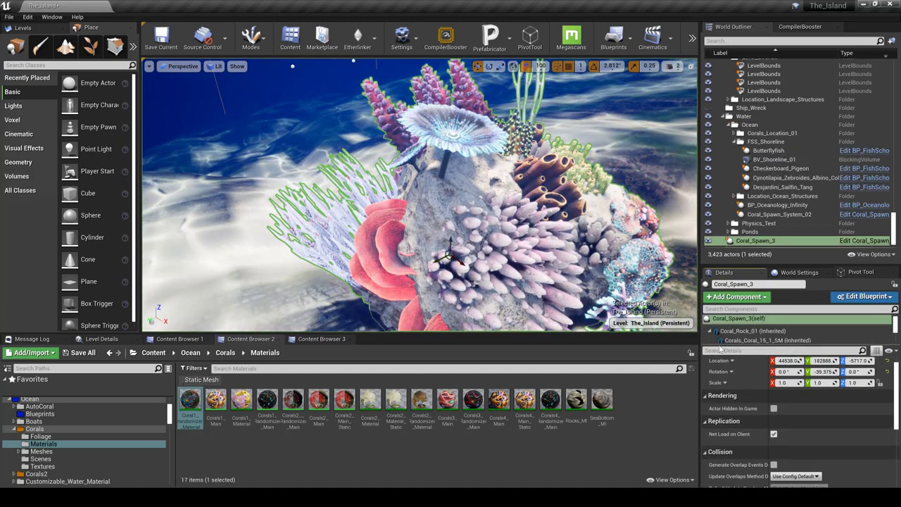
right_drag(451, 232, 496, 213)
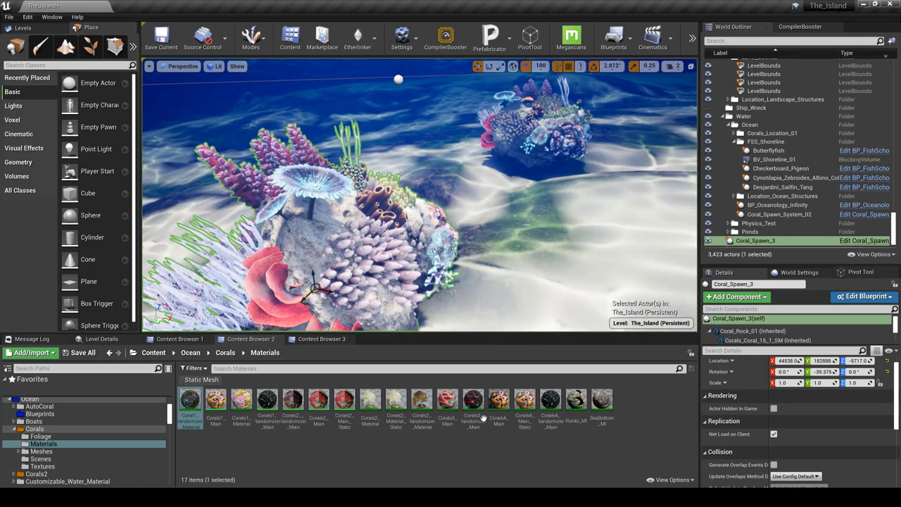
Step: Switch to the Coral_Spawn_3 blueprint and check which spawn blueprints exist in Ocean_Coral_Reefs while browsing for a save location
mouse_move(565, 499)
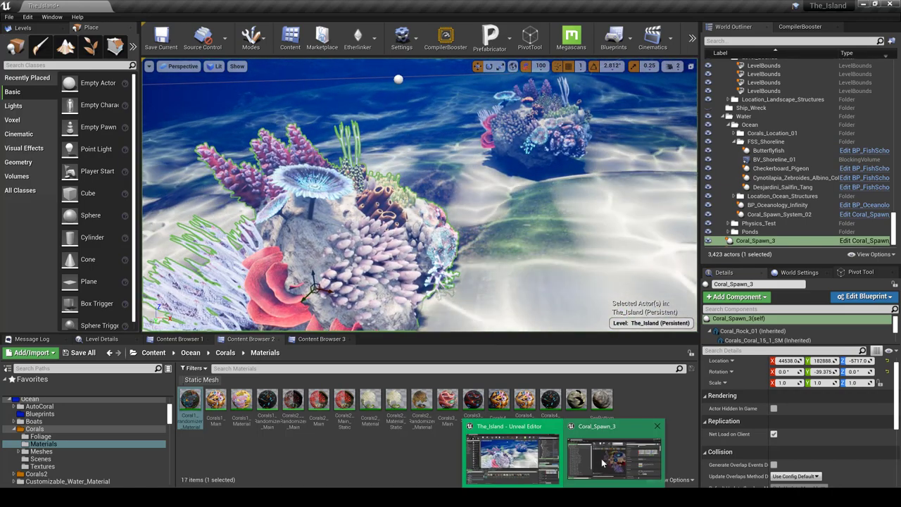
click(614, 457)
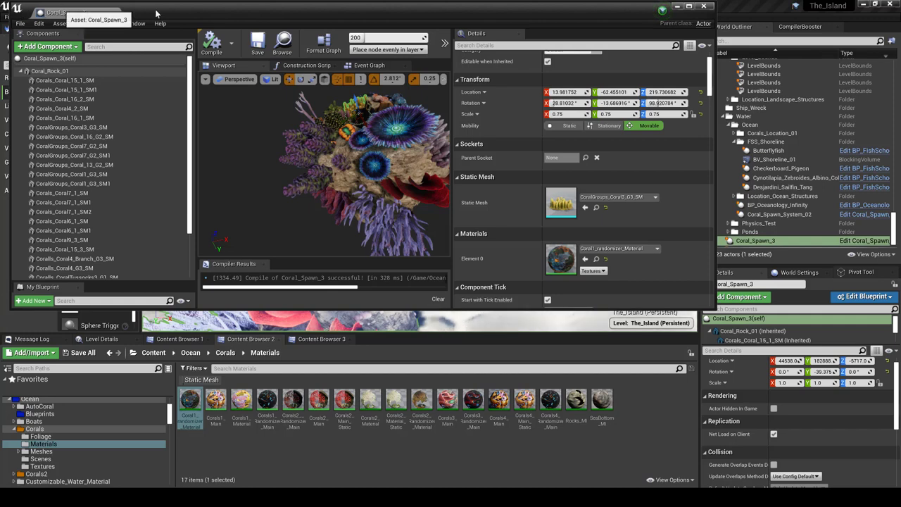
drag(183, 16, 272, 51)
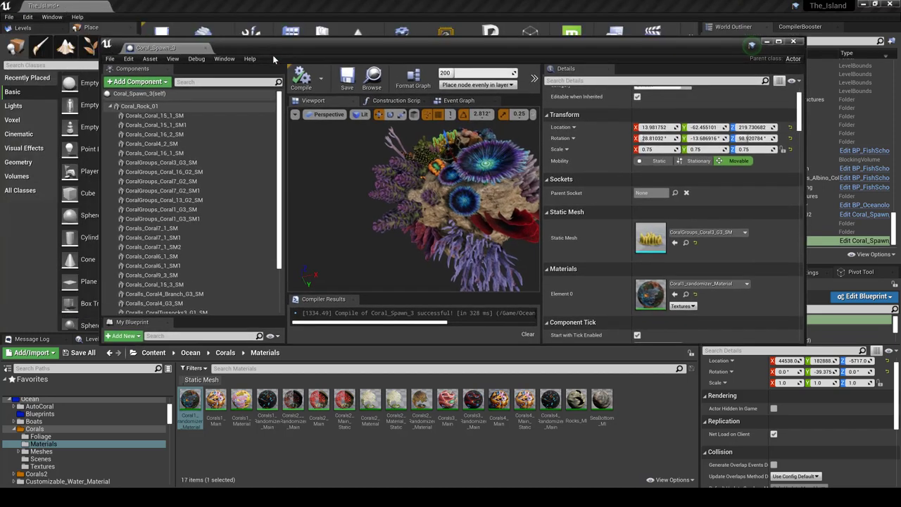
click(113, 58)
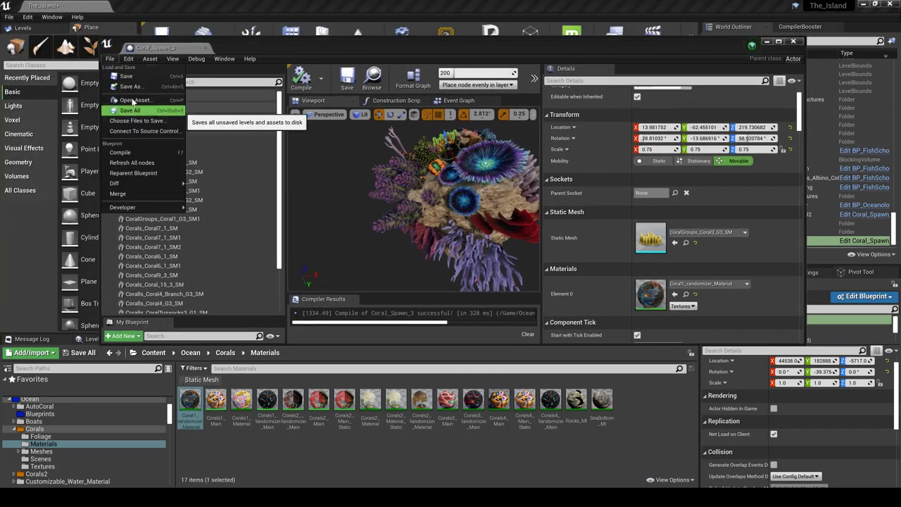
click(131, 86)
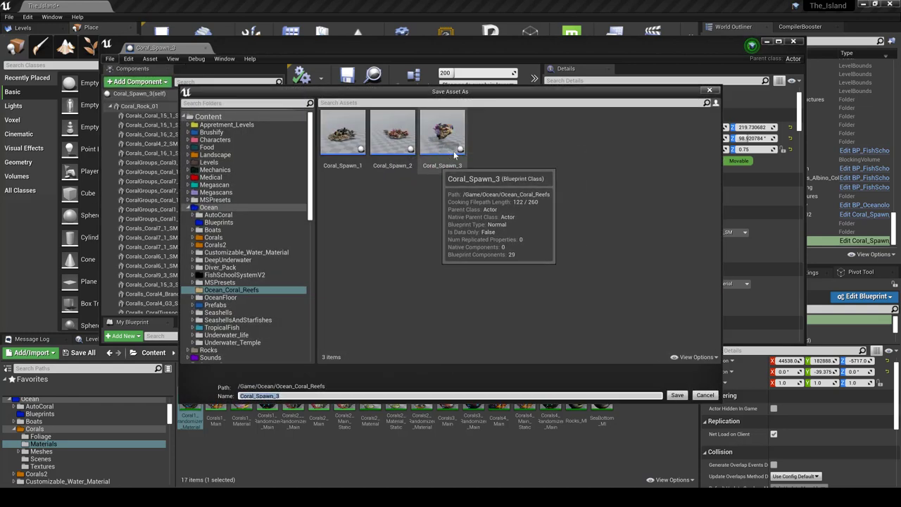
click(705, 395)
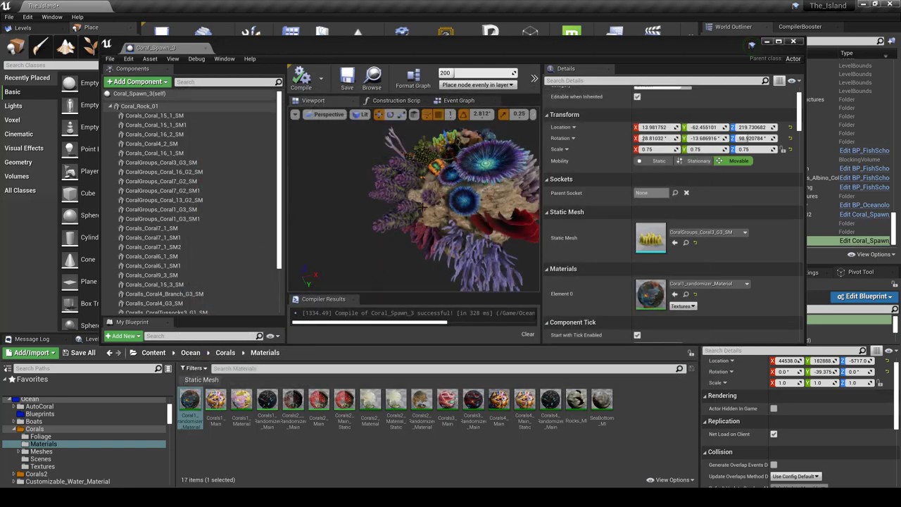
Step: Inspect the materials assigned to the purple coral and the large blue coral in the Coral_Spawn_3 blueprint
click(407, 221)
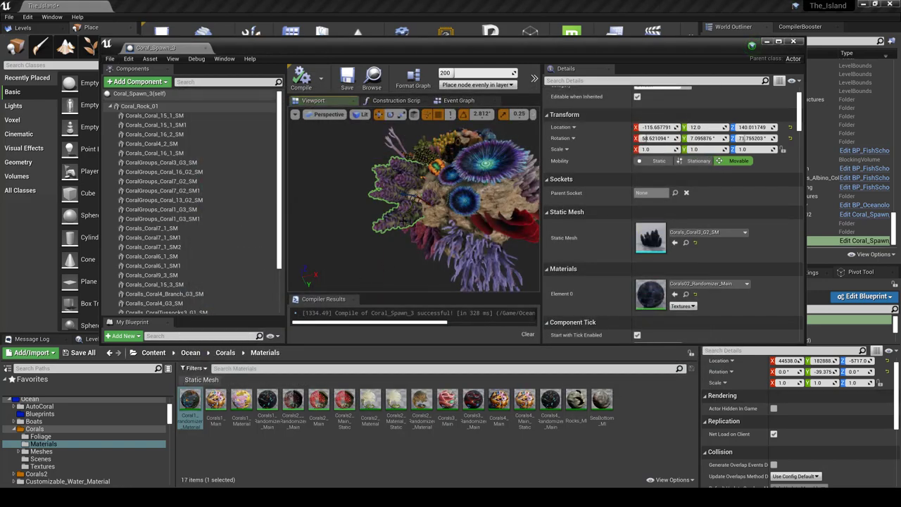
right_drag(435, 231, 422, 209)
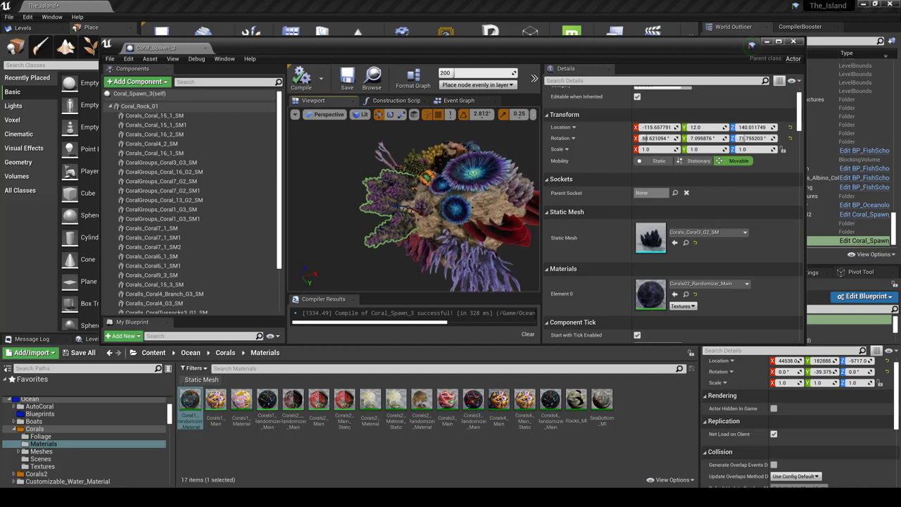
click(477, 187)
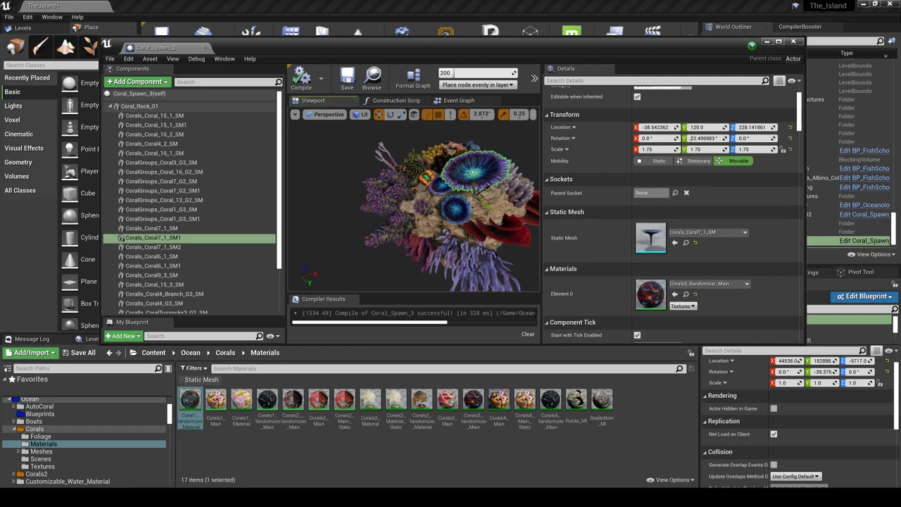
scroll(482, 221, up, 4)
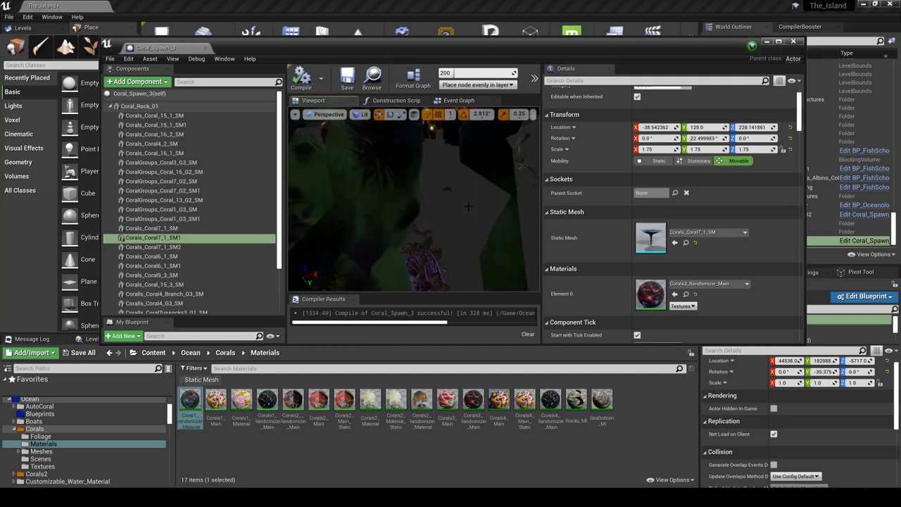
scroll(436, 206, down, 2)
scroll(471, 205, down, 3)
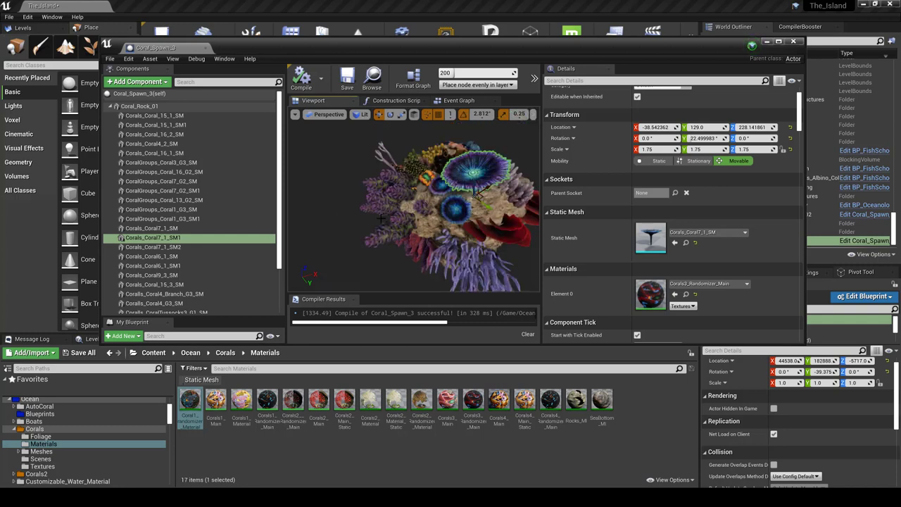
Step: Minimise the Coral_Spawn_3 blueprint and show the assets in the Ocean_Coral_Reefs folder
click(110, 59)
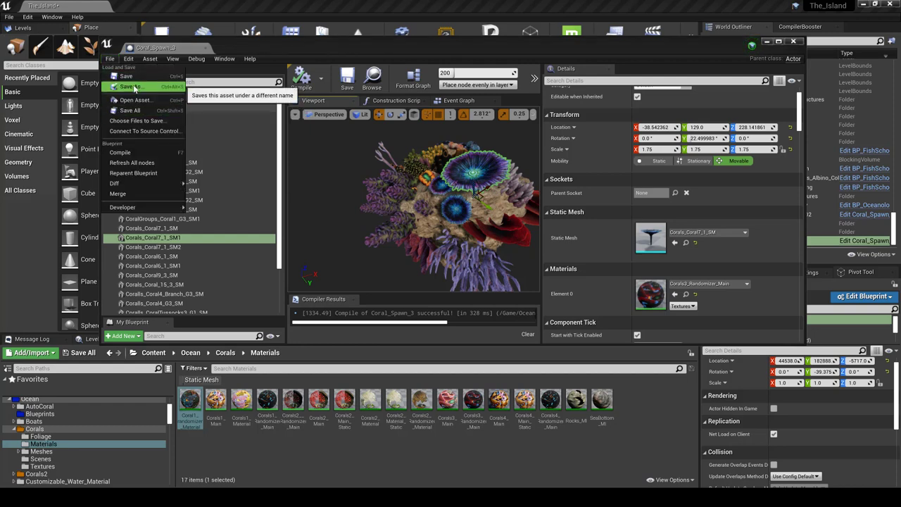
click(767, 42)
click(225, 338)
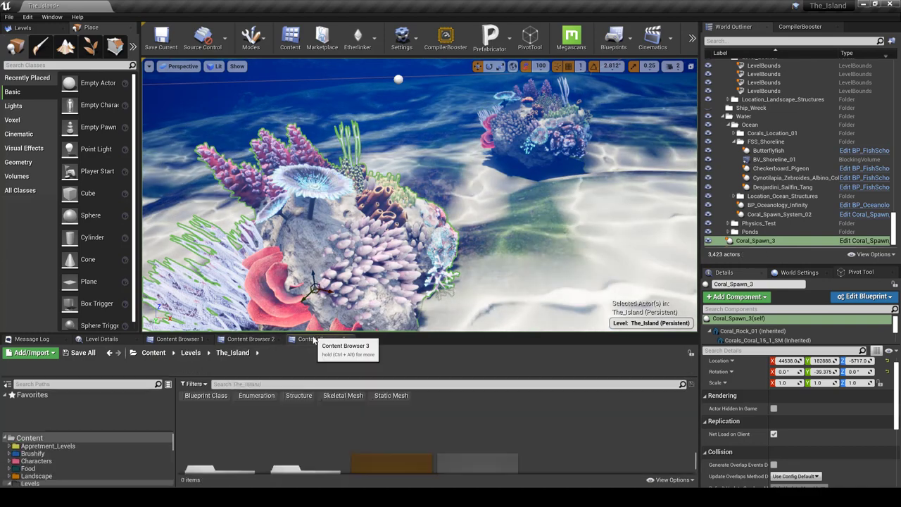
click(176, 338)
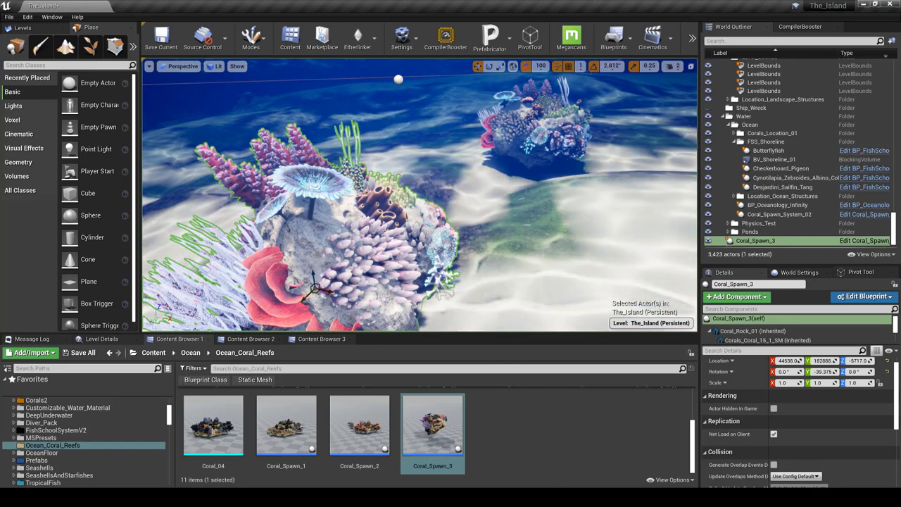
mouse_move(563, 497)
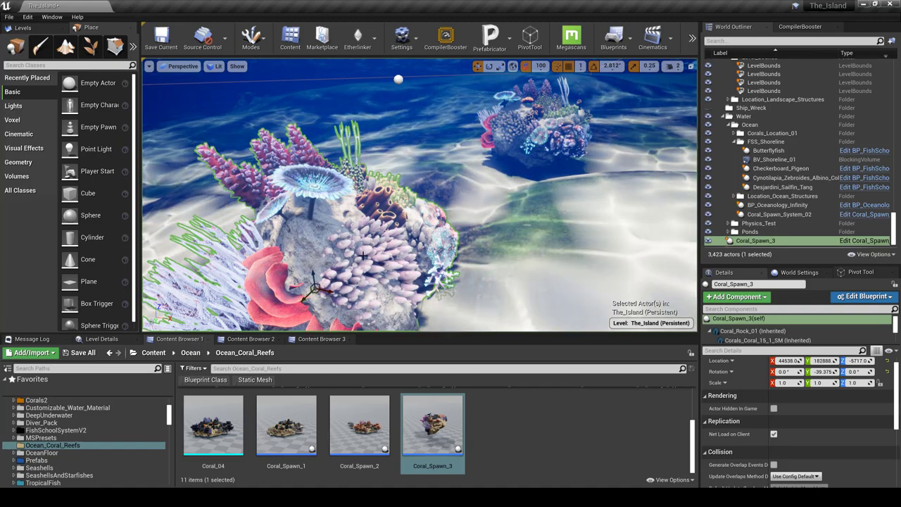
Step: Compare the two placed coral rocks on the seabed from several sides and from farther away
right_drag(399, 243, 470, 238)
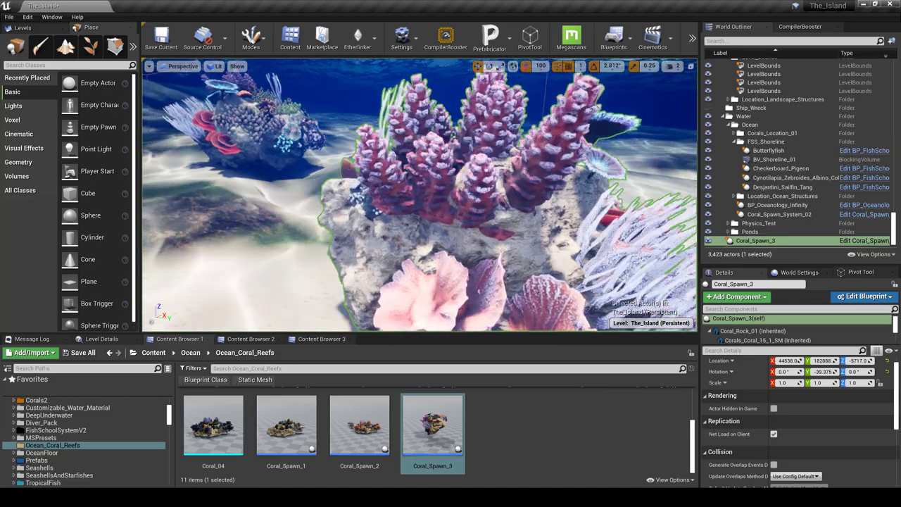
right_drag(402, 251, 366, 275)
right_drag(429, 246, 436, 245)
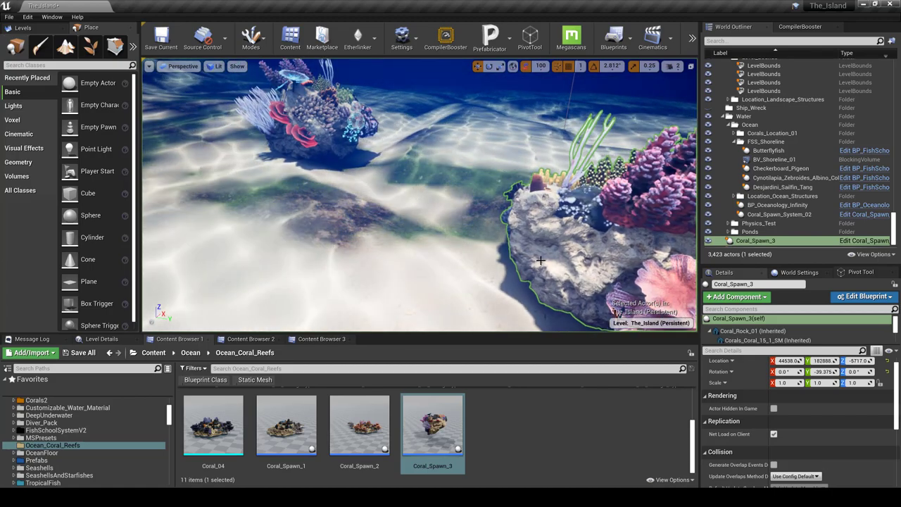
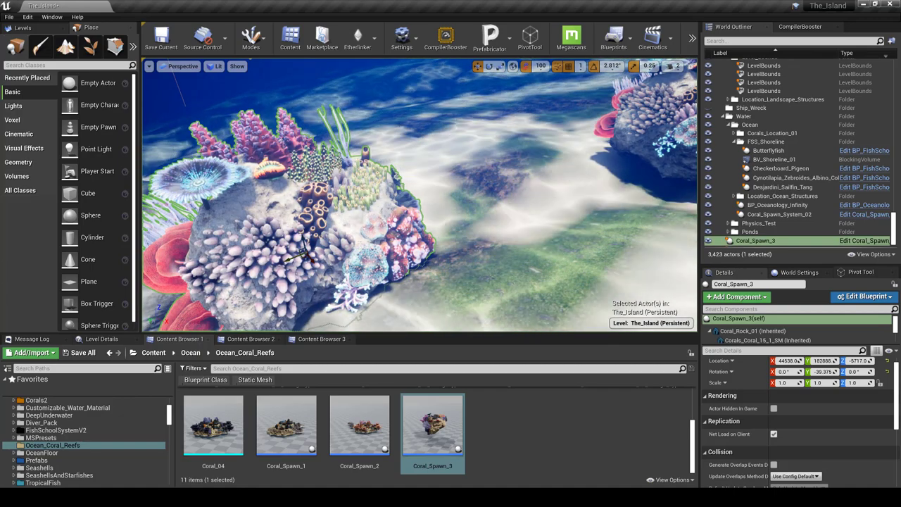
scroll(467, 221, down, 5)
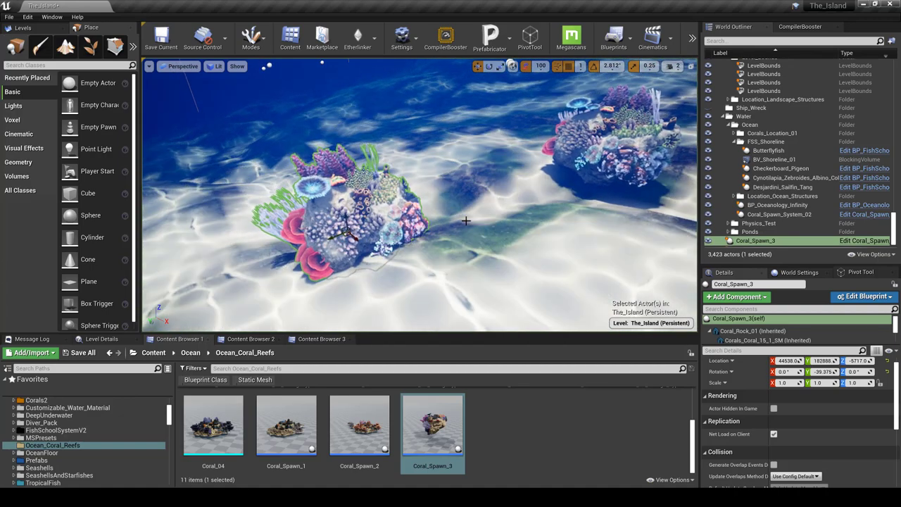
Step: Switch to the third content browser, give it more height and show the root Content folder
right_drag(466, 221, 465, 184)
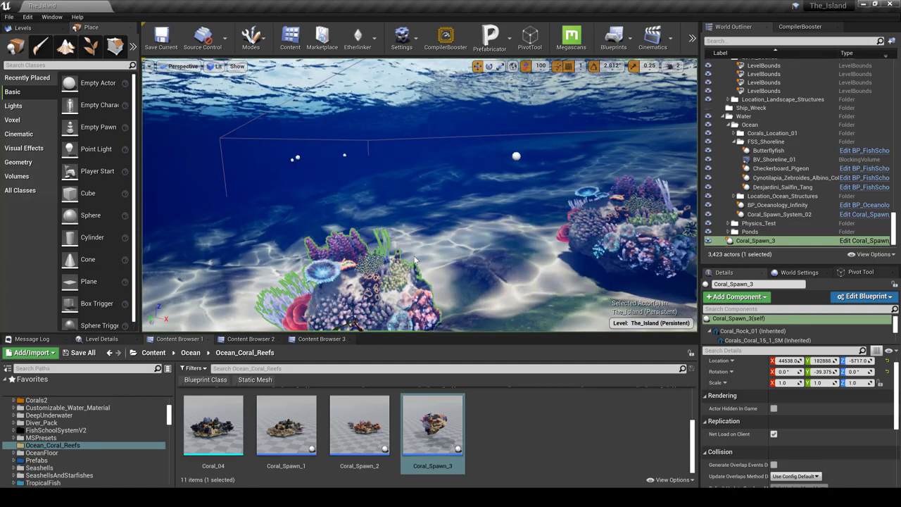
click(258, 340)
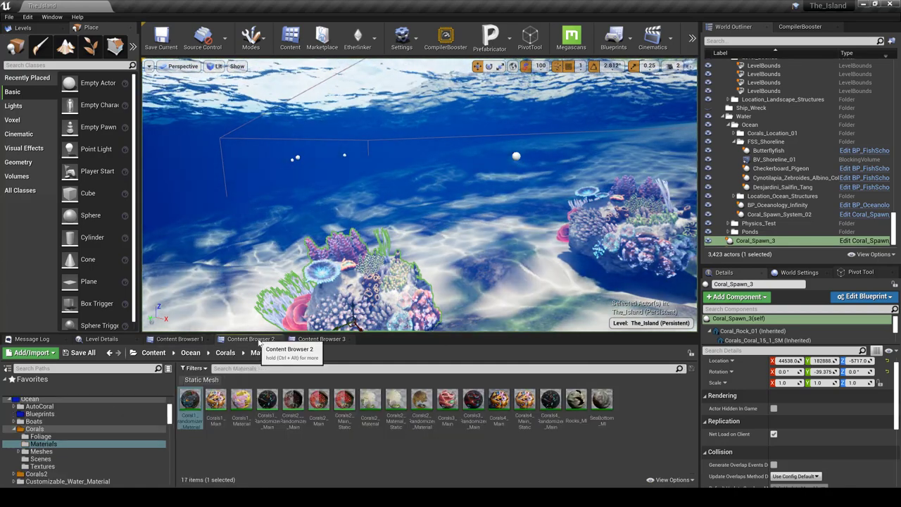
click(323, 339)
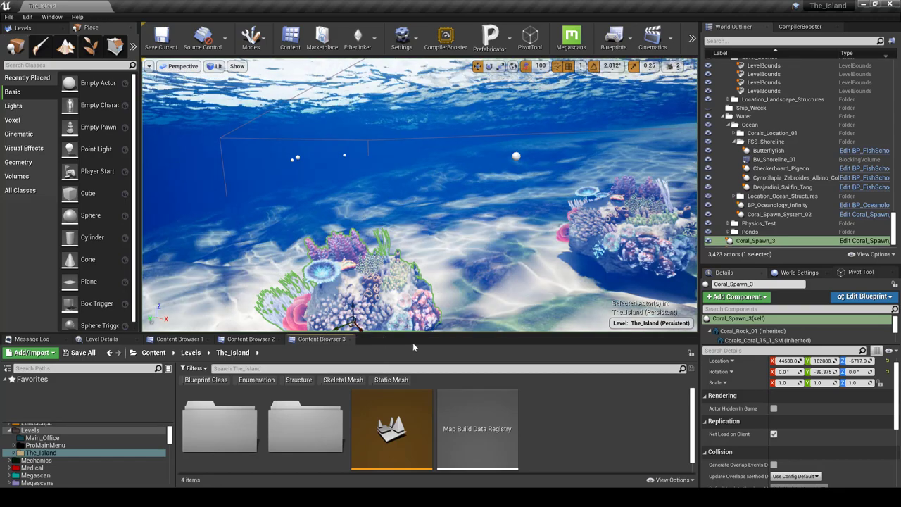
drag(412, 335, 413, 323)
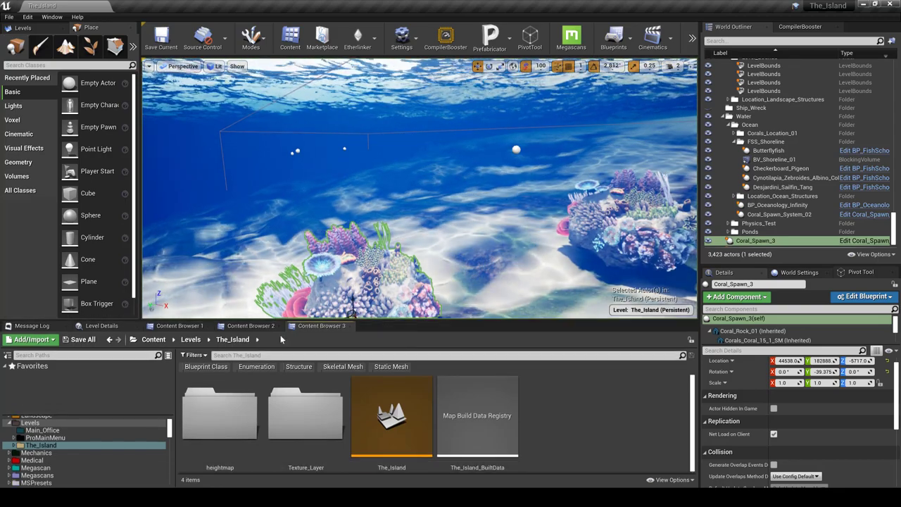
click(154, 340)
Step: Look through the top-level asset folders in Content, enlarging the content browser to show more rows
scroll(493, 416, down, 2)
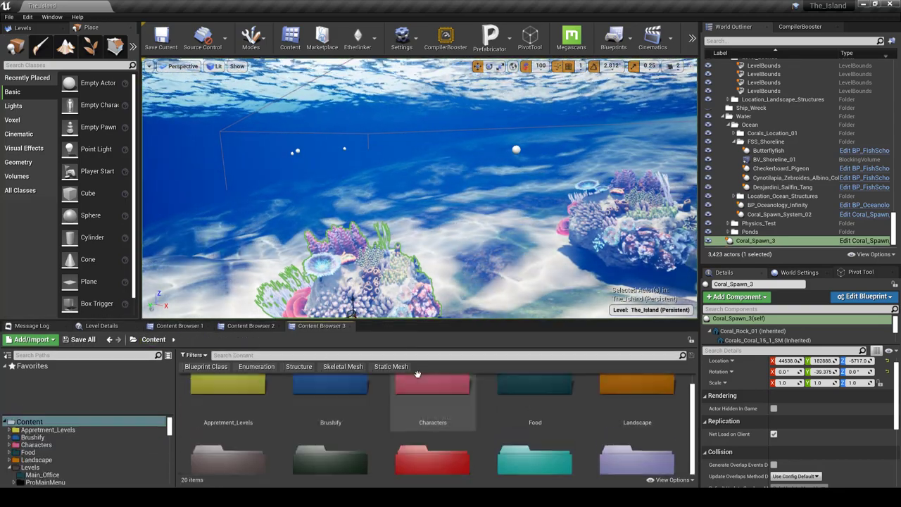
scroll(450, 415, down, 3)
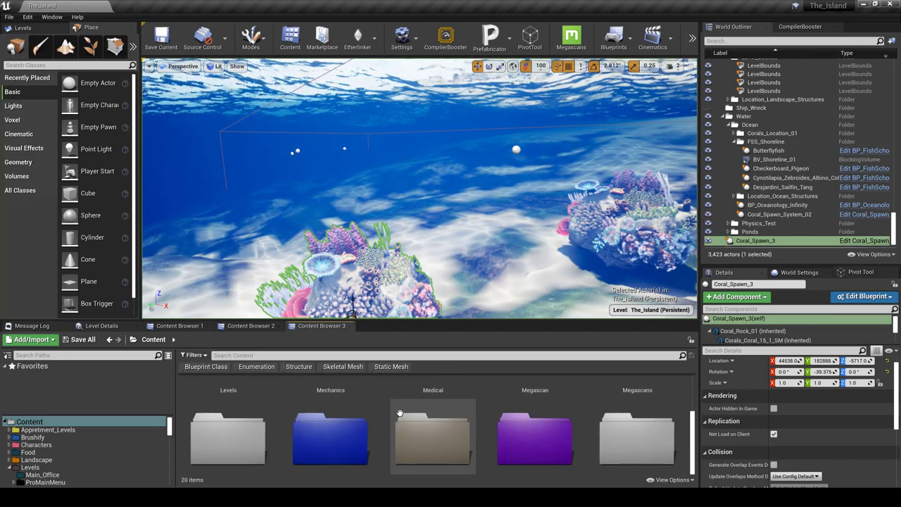
scroll(352, 414, down, 1)
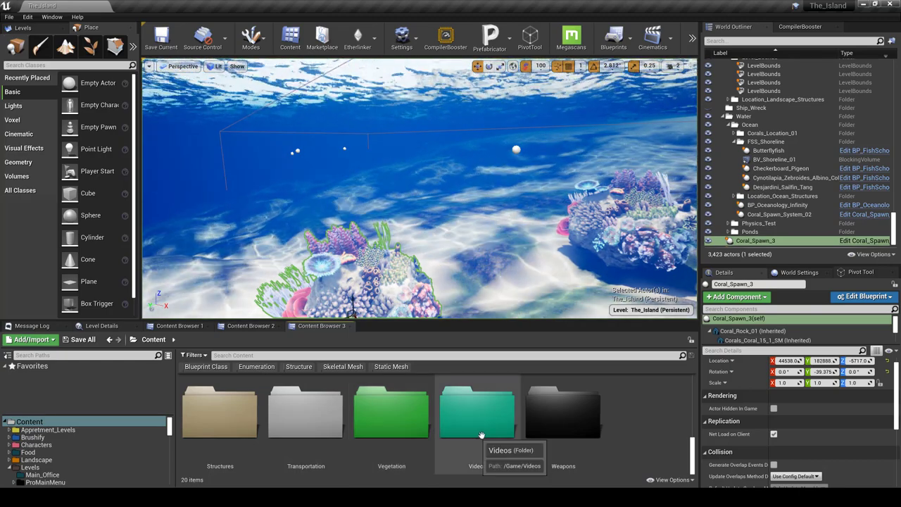
scroll(473, 441, up, 1)
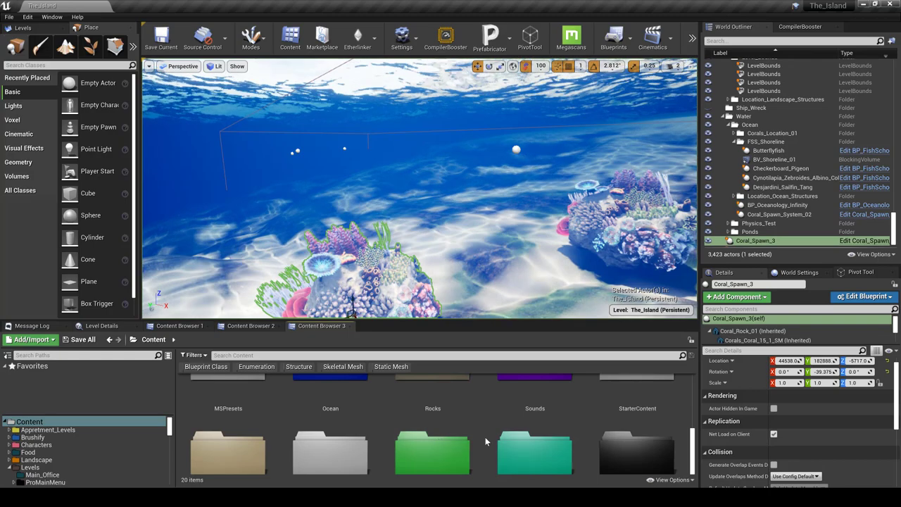
scroll(485, 441, down, 1)
scroll(361, 437, up, 1)
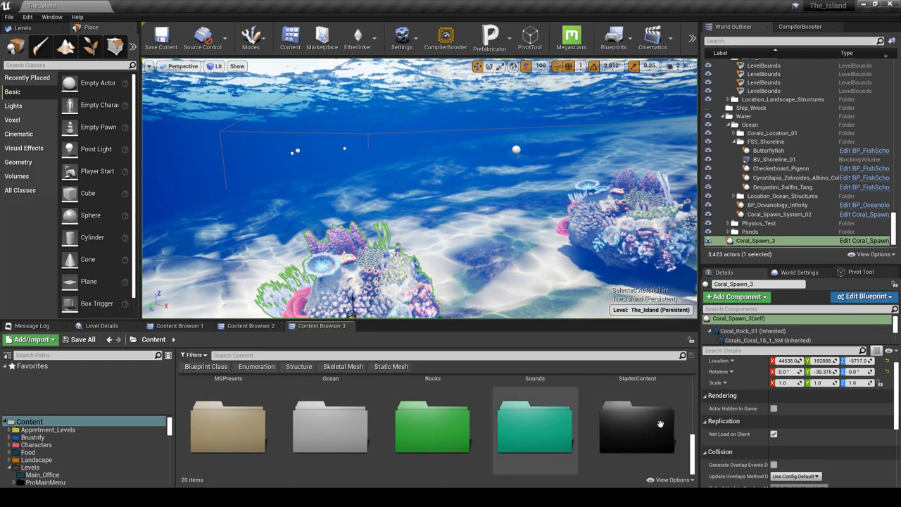
drag(695, 449, 692, 437)
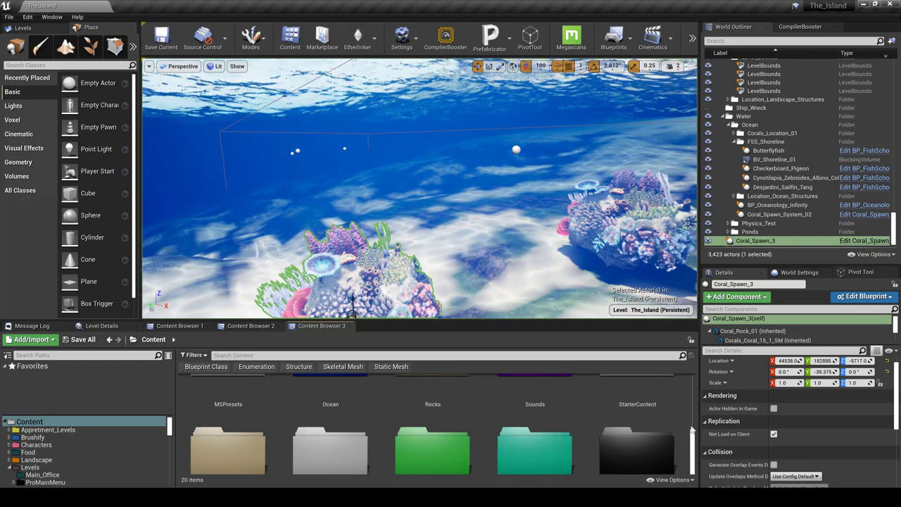
scroll(692, 436, up, 1)
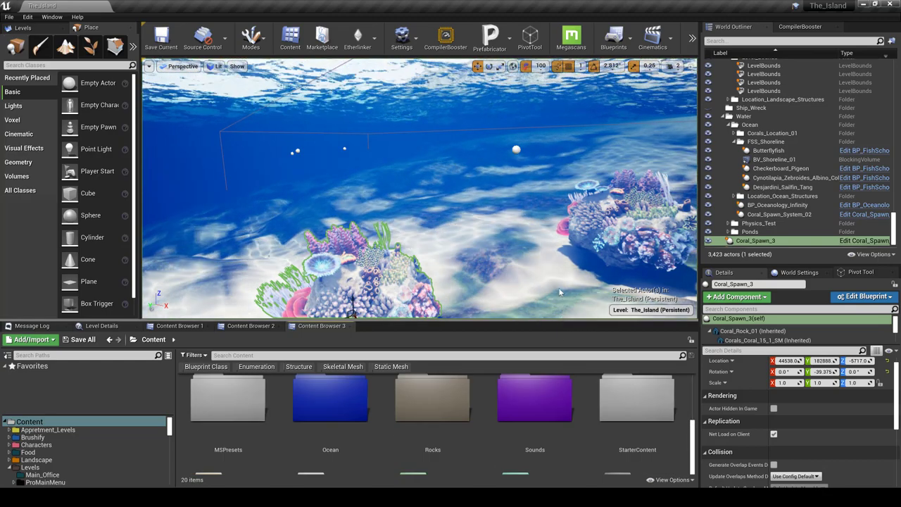
drag(558, 320, 561, 258)
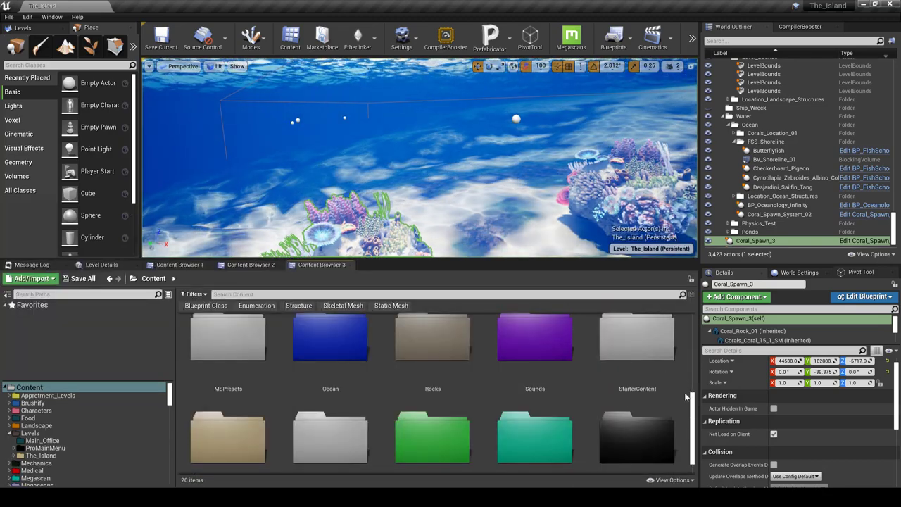
drag(693, 398, 686, 418)
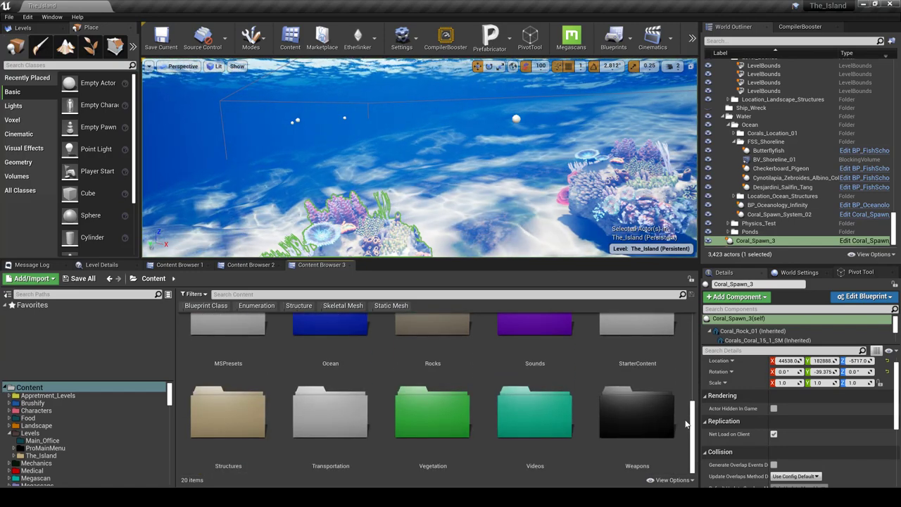
scroll(693, 376, up, 3)
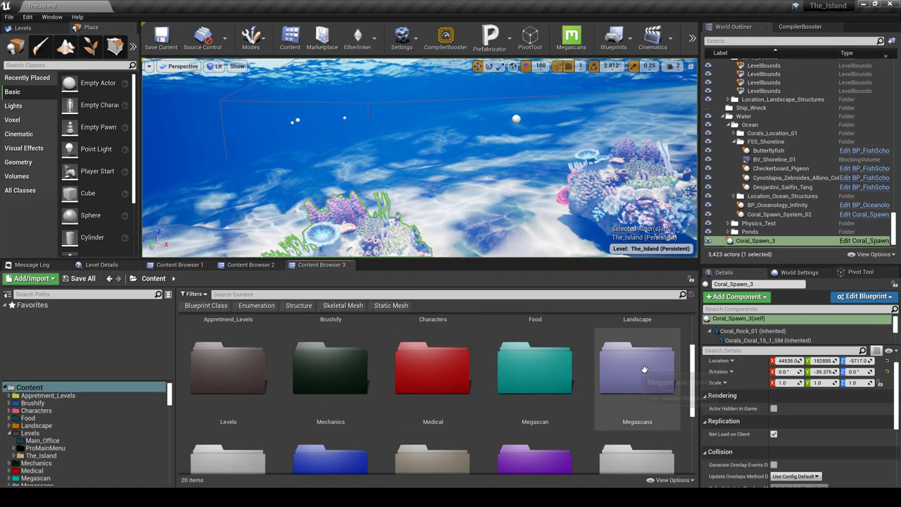
Step: Open the Megascans folder, filter it to static meshes and browse the plant meshes
double_click(642, 367)
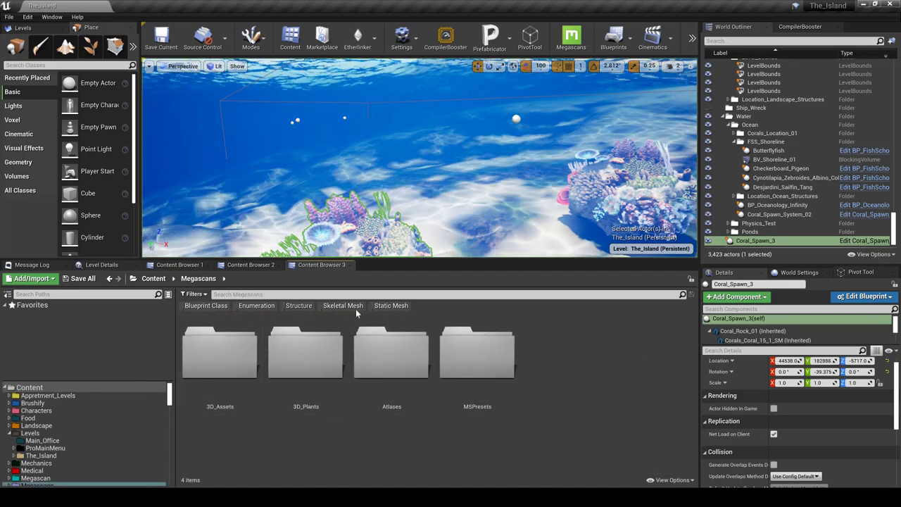
click(389, 306)
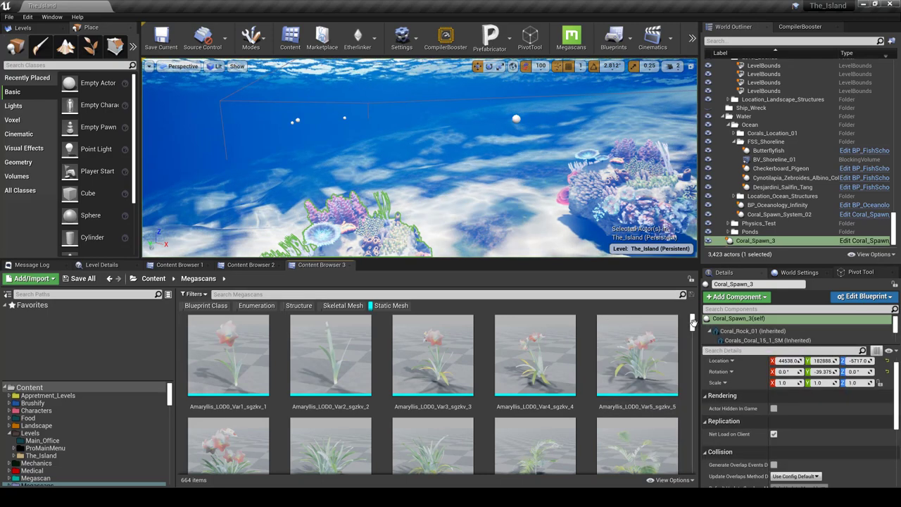
drag(694, 324, 697, 331)
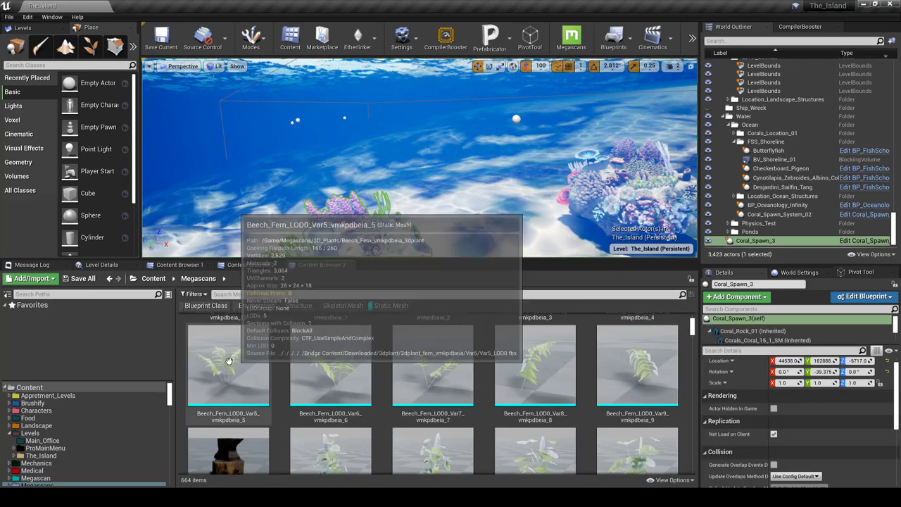
scroll(319, 365, down, 1)
click(452, 387)
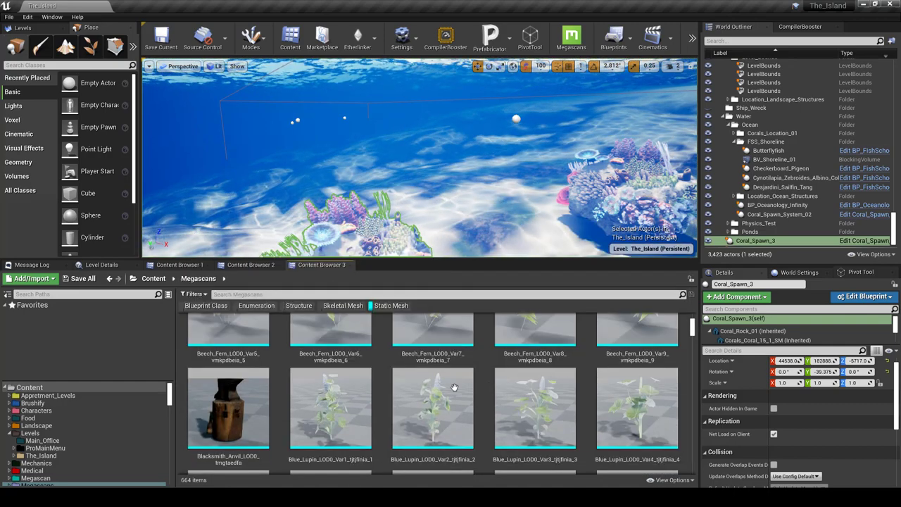
Step: Open the Blue_Lupin_LOD0_Var2 mesh, view it up close and locate its Element 0 material among the folder's assets
double_click(454, 387)
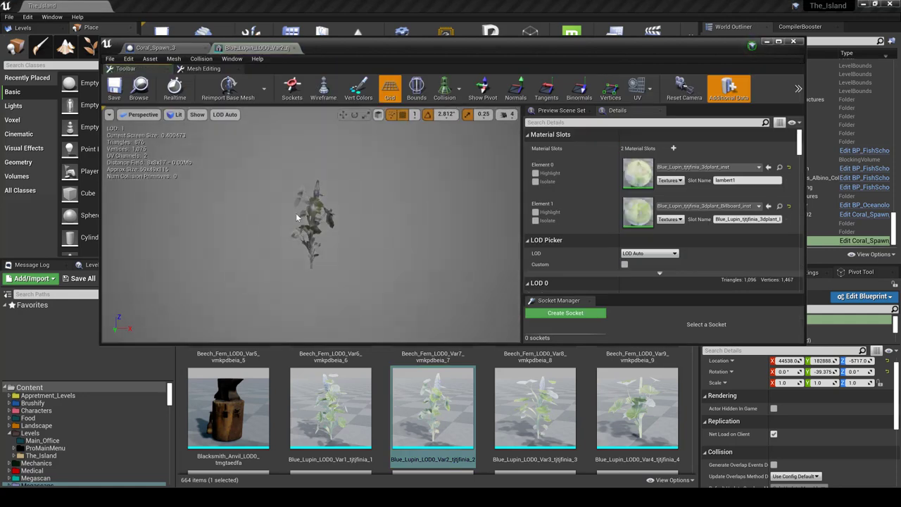
scroll(319, 220, up, 5)
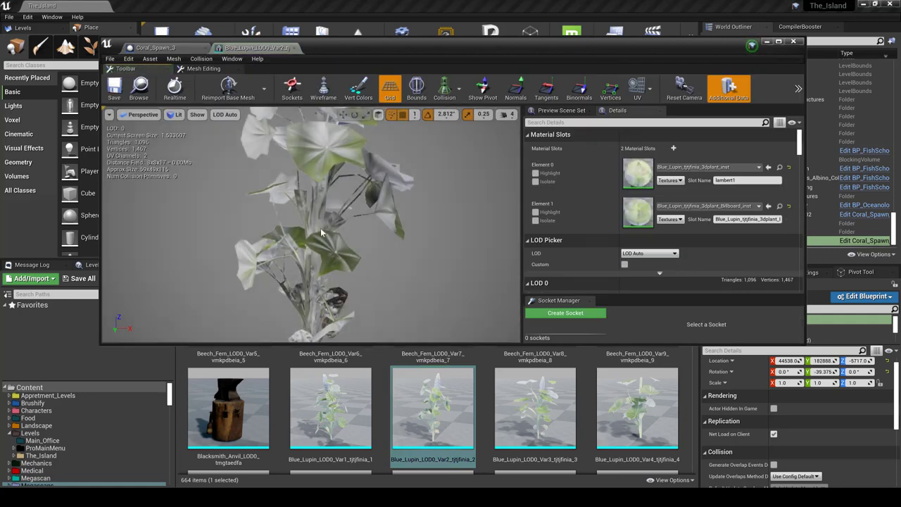
click(780, 167)
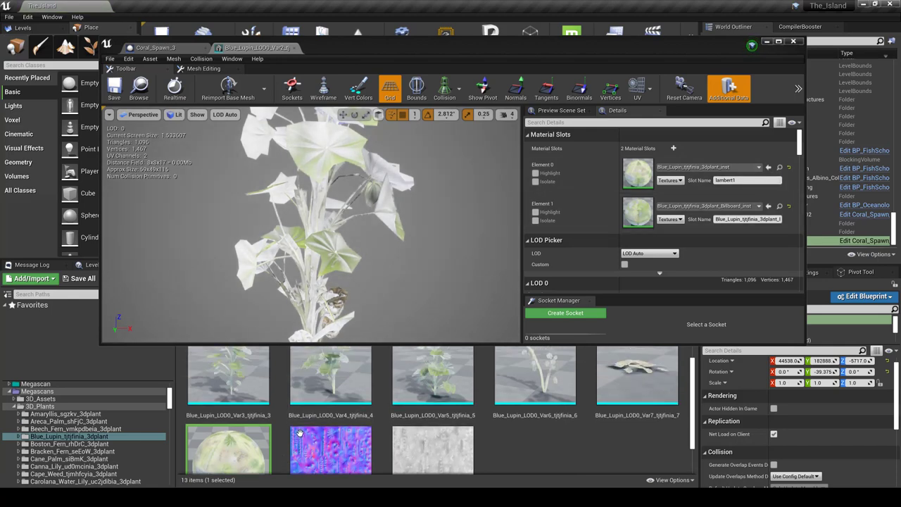
scroll(300, 433, up, 2)
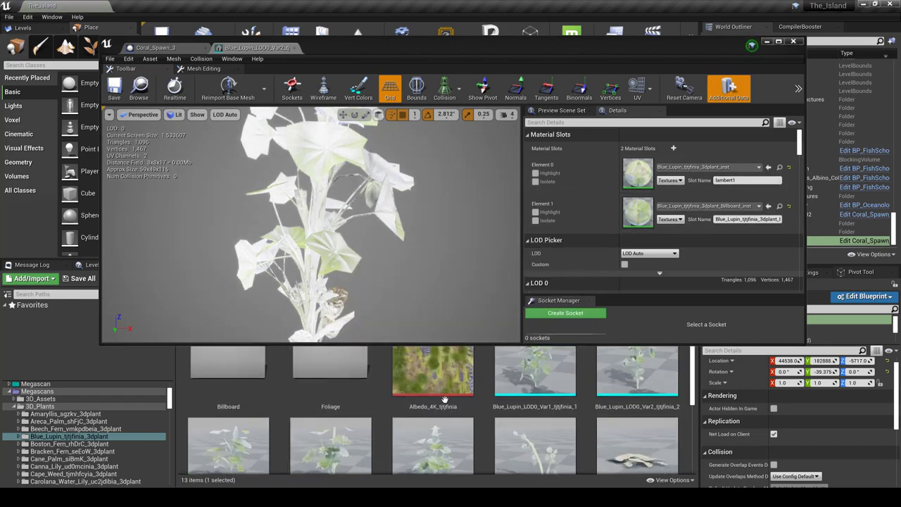
scroll(426, 417, down, 2)
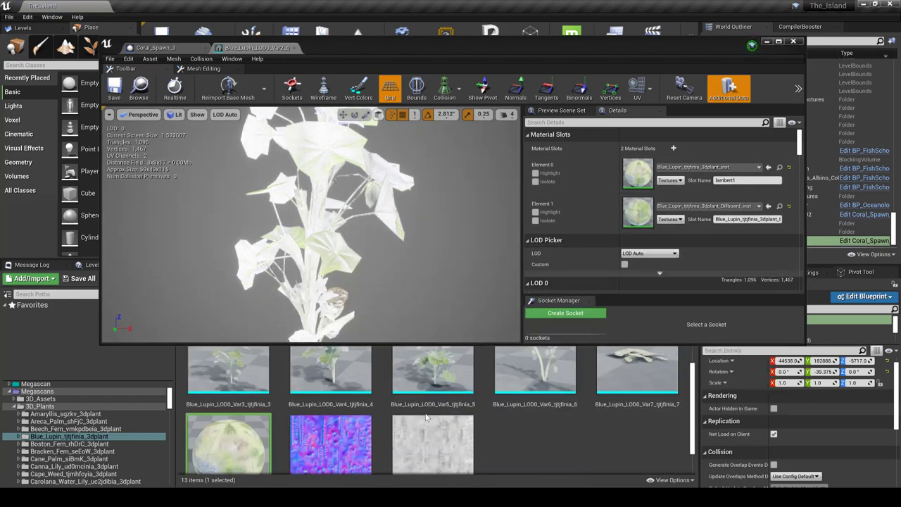
scroll(415, 416, down, 1)
scroll(412, 415, up, 2)
scroll(352, 414, down, 3)
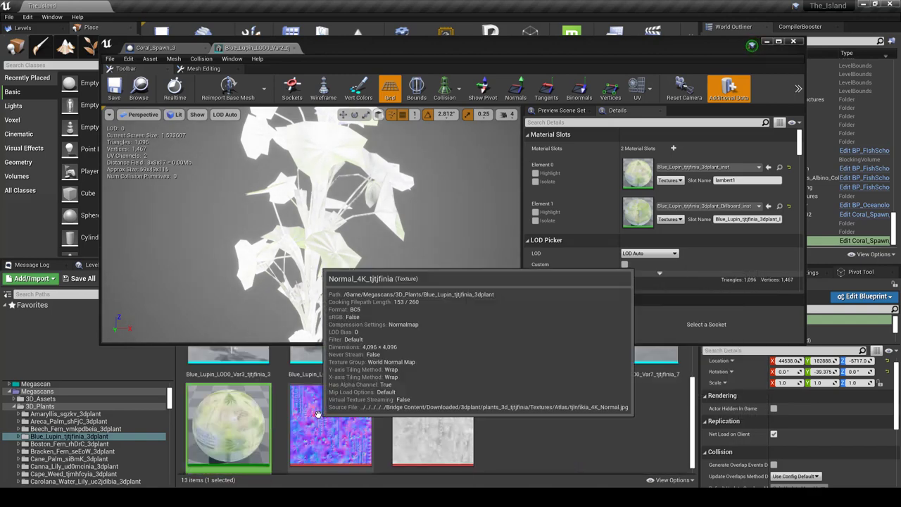
scroll(318, 414, down, 1)
Step: Open the Blue_Lupin_tjtjfinia_3dplant_inst material instance and its parent, Foliage_Material
double_click(237, 408)
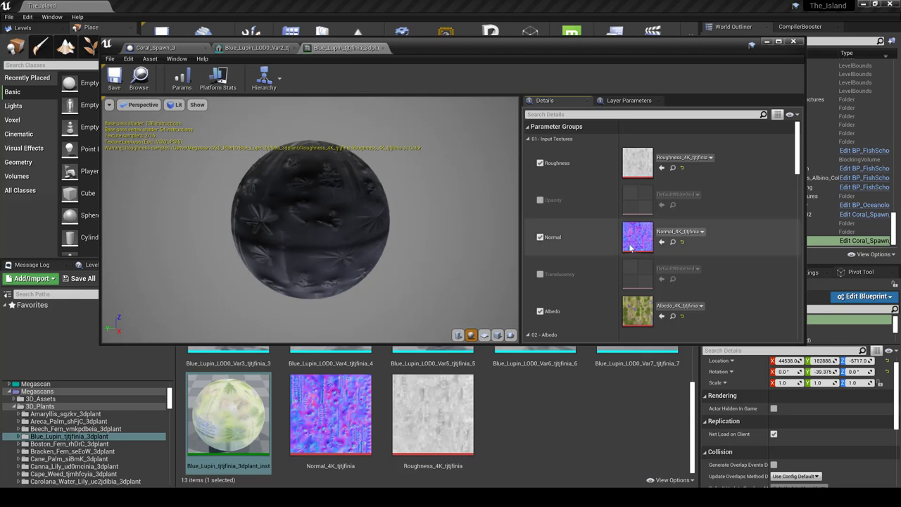
scroll(640, 257, down, 10)
scroll(640, 258, down, 1)
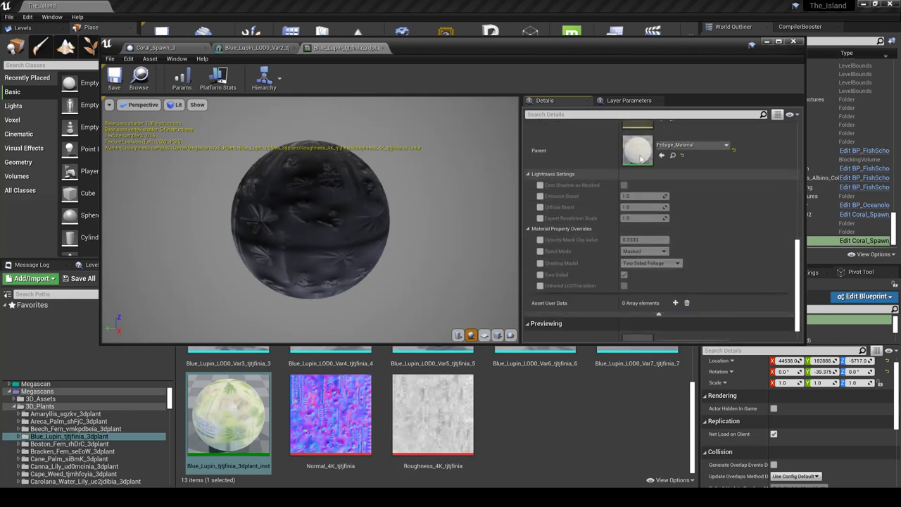
double_click(642, 155)
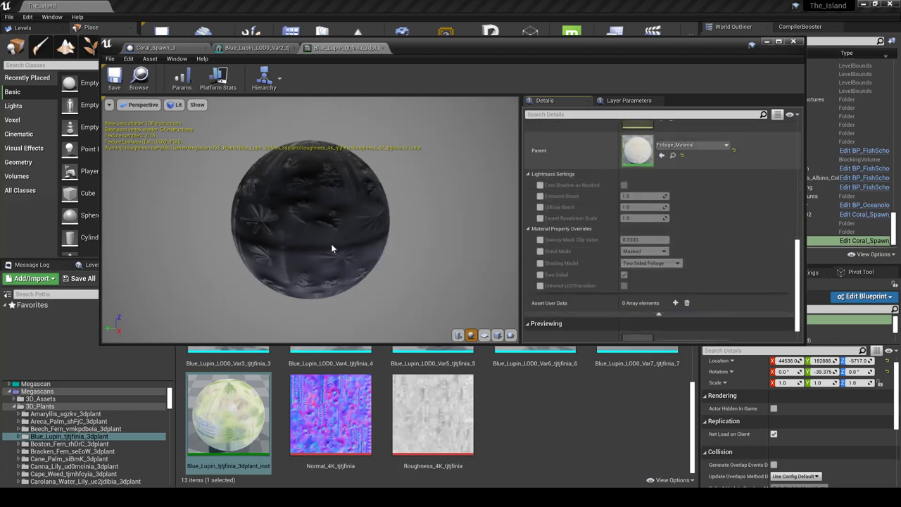
Step: Examine the node groups in the Foliage_Material graph, including wind and translucency, and minimise the editor window
scroll(442, 231, down, 7)
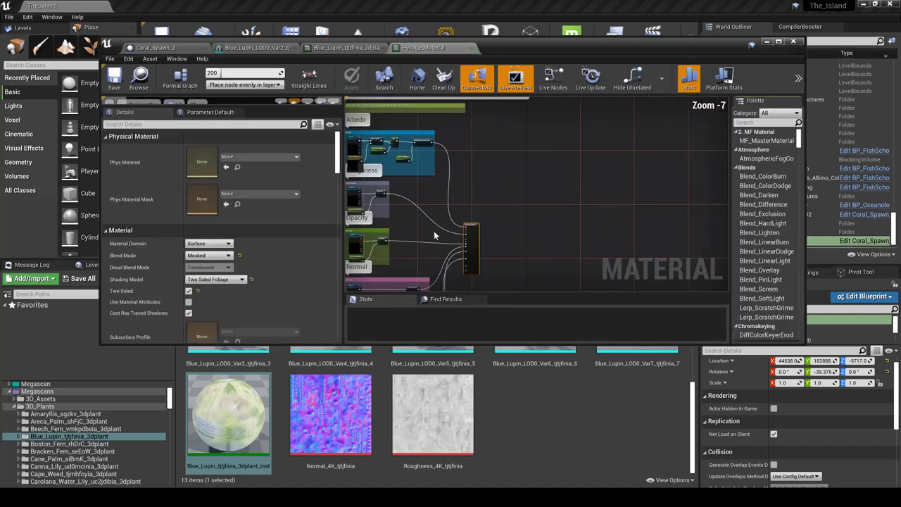
scroll(434, 236, down, 3)
right_drag(434, 236, 502, 178)
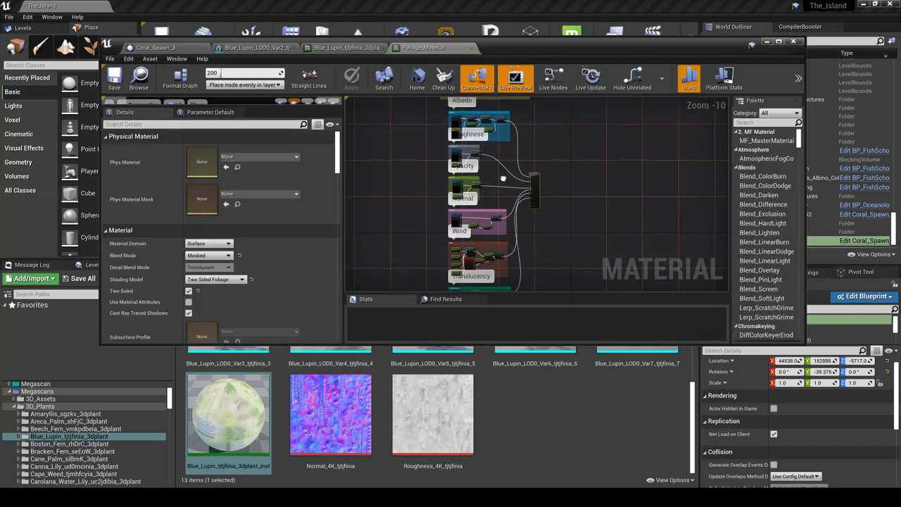
scroll(523, 263, up, 5)
mouse_move(589, 286)
right_down()
mouse_move(591, 188)
mouse_move(599, 251)
mouse_move(590, 285)
right_up()
scroll(588, 172, down, 6)
right_drag(615, 157, 615, 165)
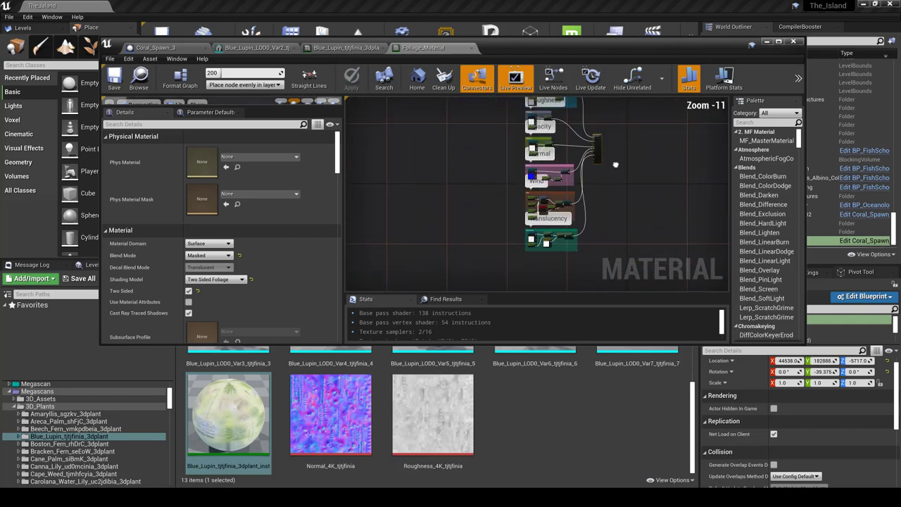
click(767, 42)
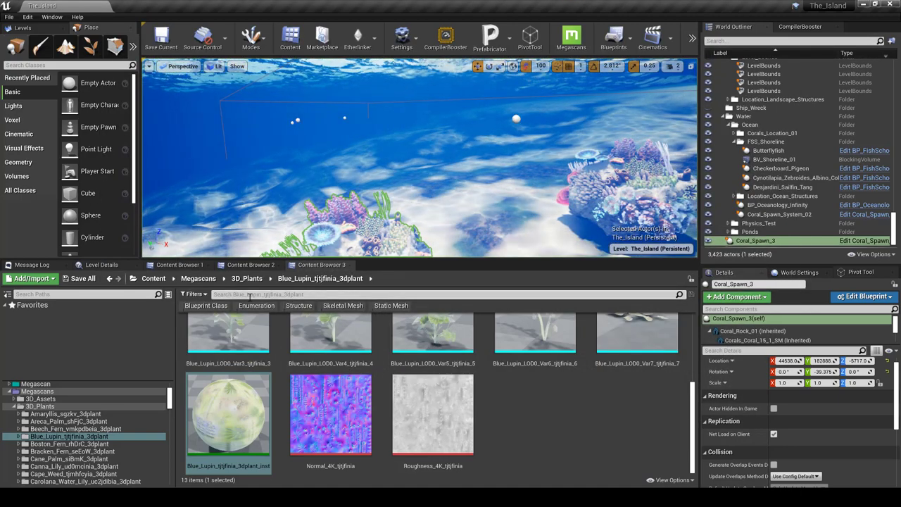
Step: Go up to the 3D_Plants folder, filter it to static meshes and browse the plants
scroll(467, 358, up, 6)
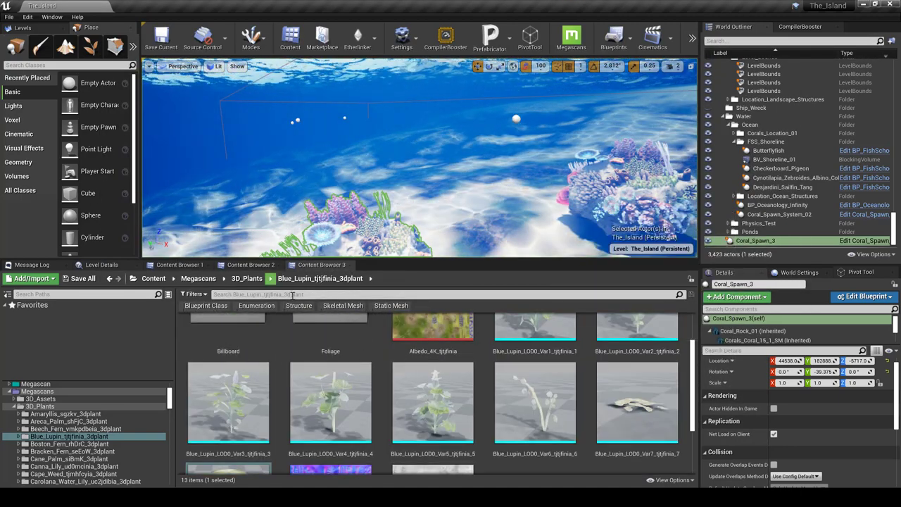
click(246, 278)
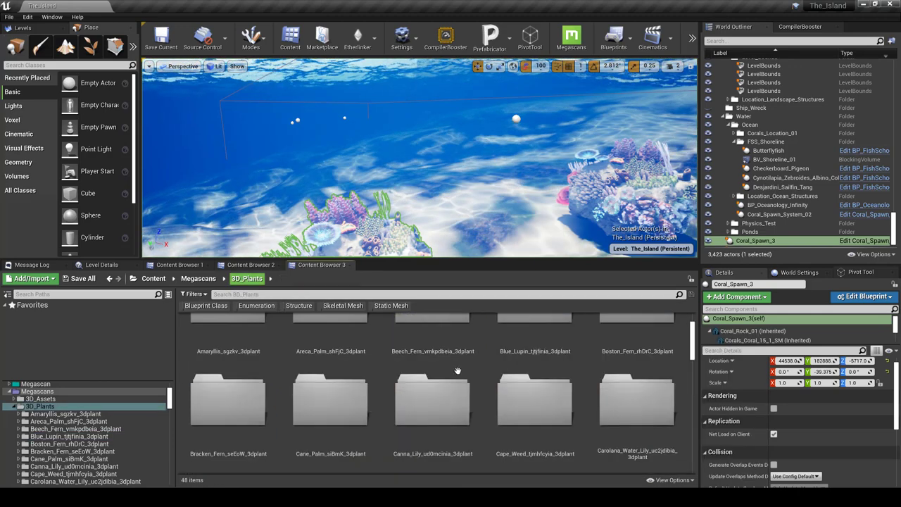
scroll(331, 327, up, 1)
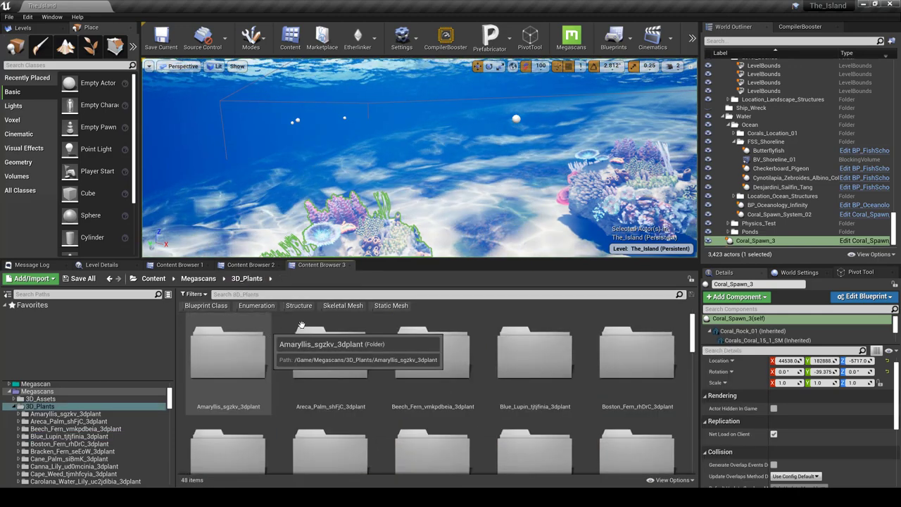
click(383, 306)
scroll(459, 348, down, 3)
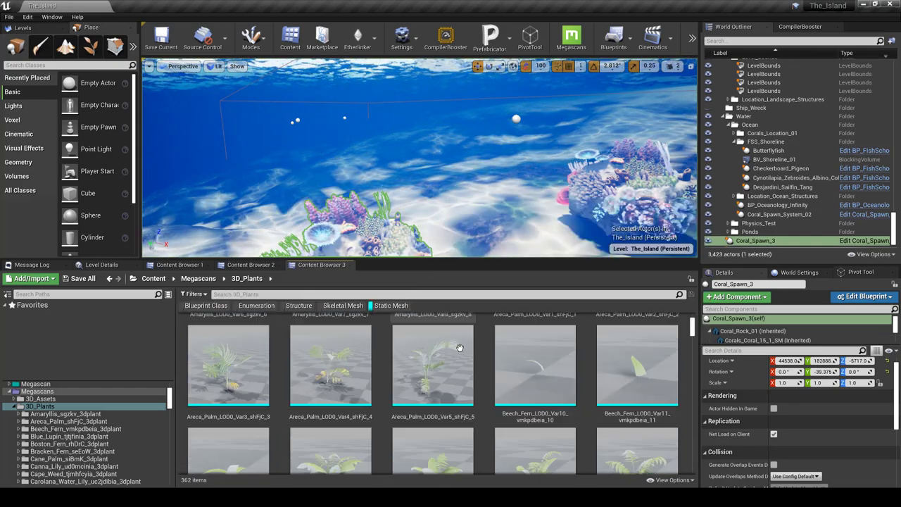
Step: Go up to the Megascans folder and browse its static meshes, from the ferns and mushrooms through to the Thai beach rocks
scroll(459, 348, down, 8)
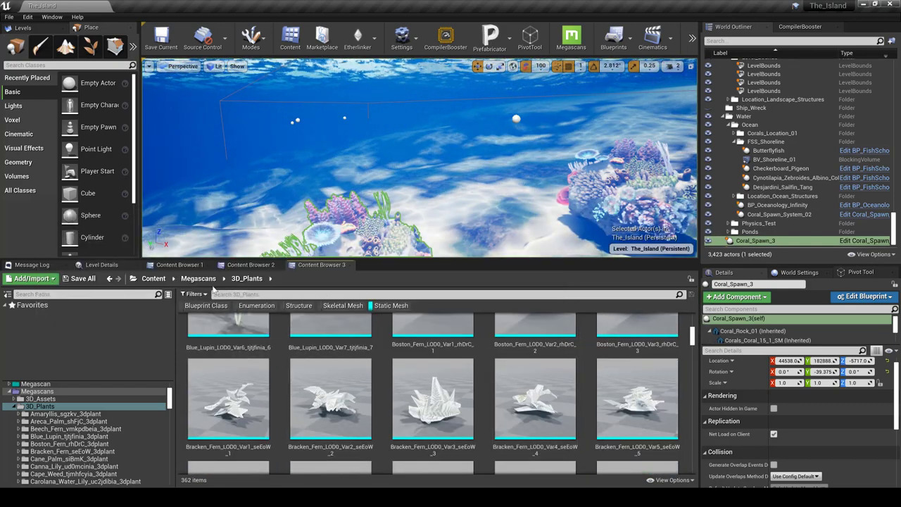
click(198, 279)
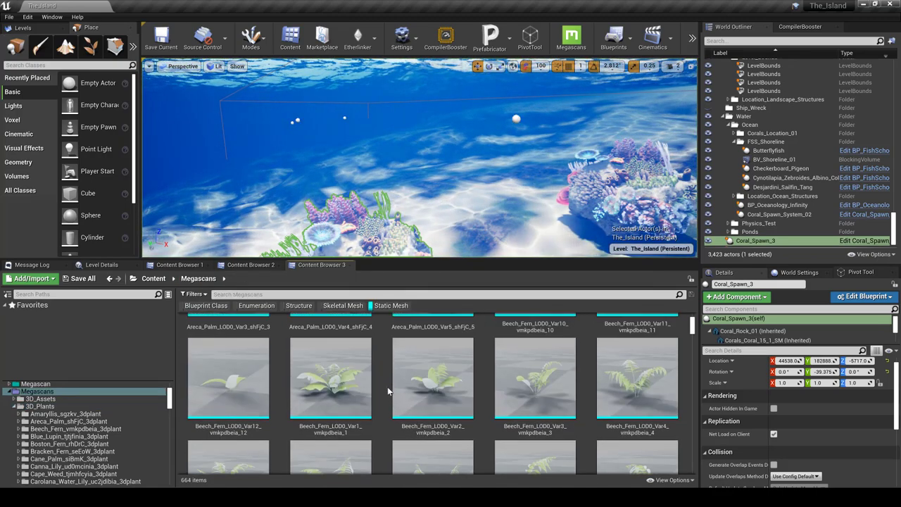
scroll(331, 375, down, 4)
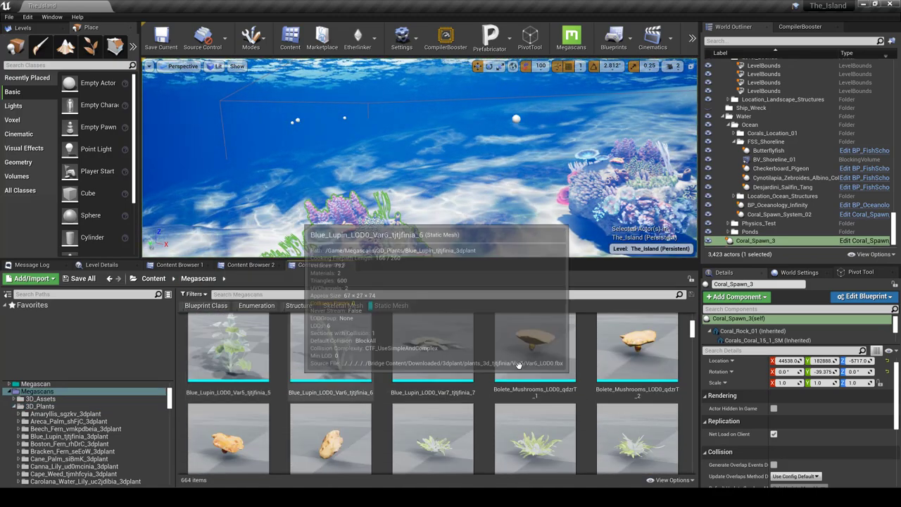
scroll(331, 375, down, 8)
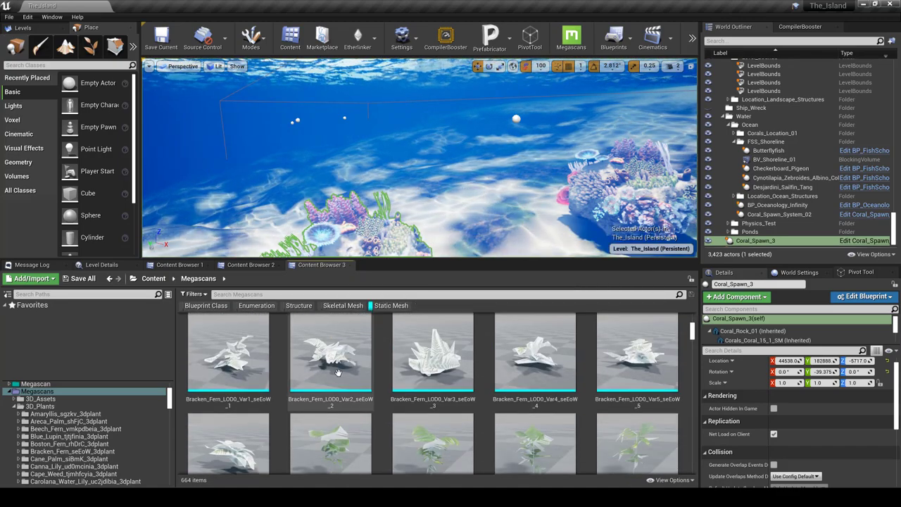
scroll(338, 372, down, 6)
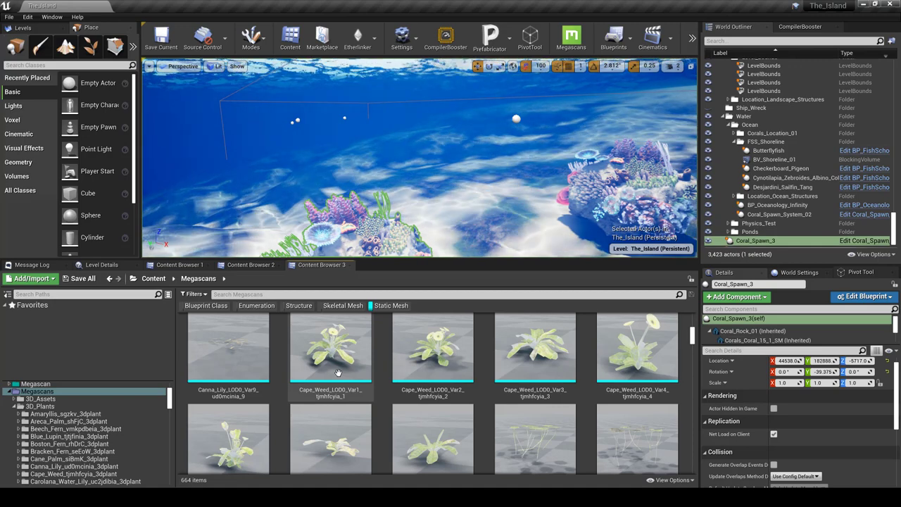
scroll(338, 372, down, 6)
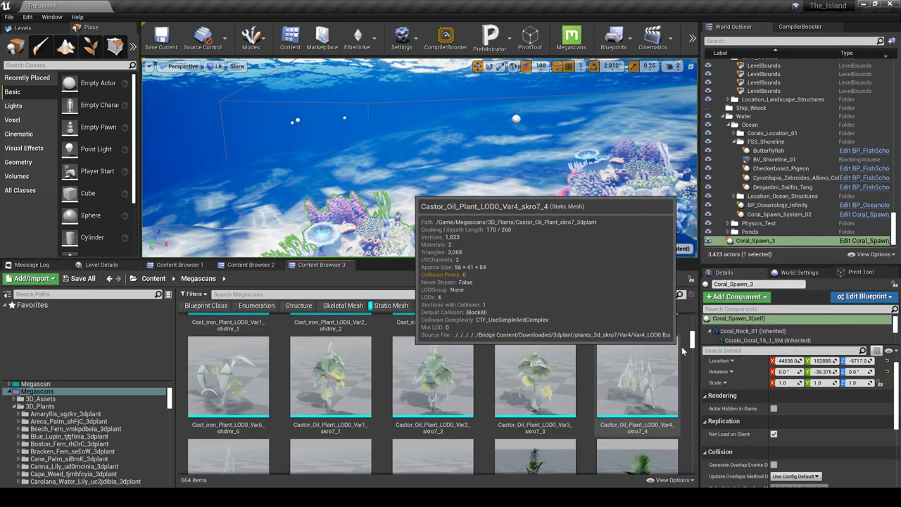
scroll(590, 363, down, 6)
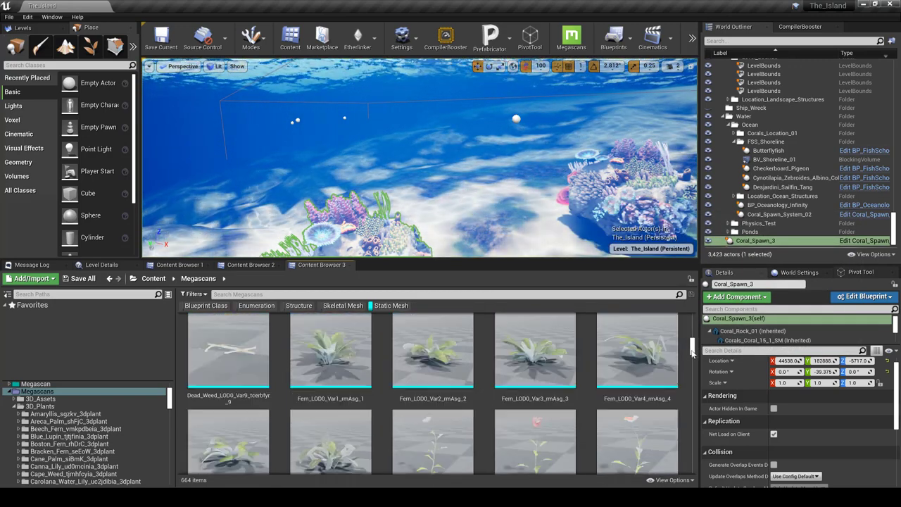
scroll(590, 363, up, 4)
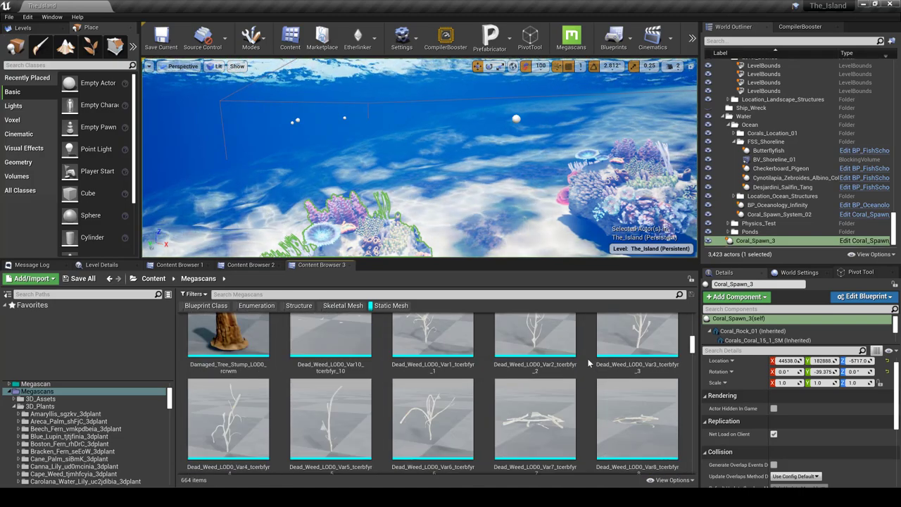
scroll(589, 364, down, 2)
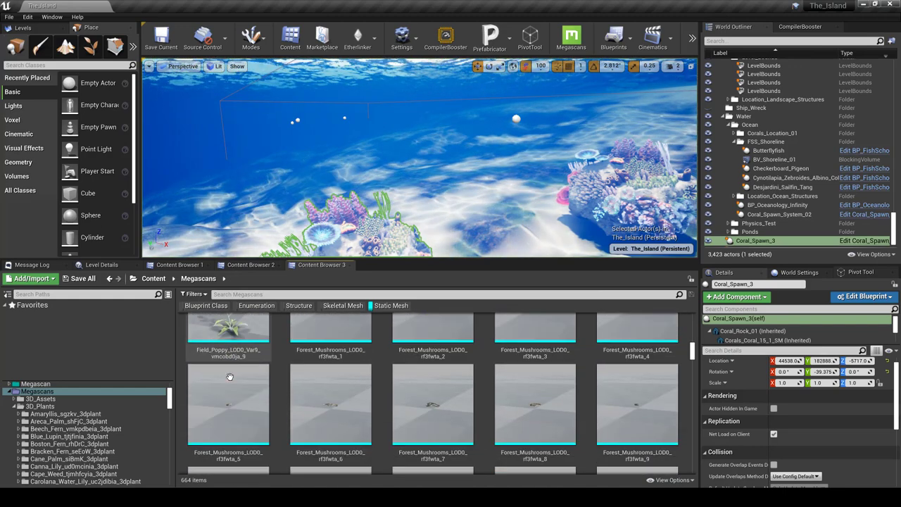
scroll(469, 342, down, 5)
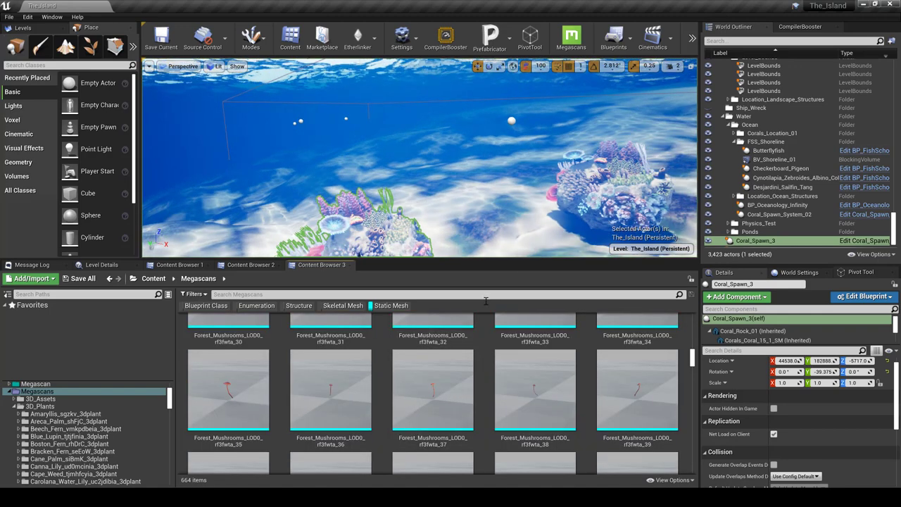
scroll(450, 334, down, 1)
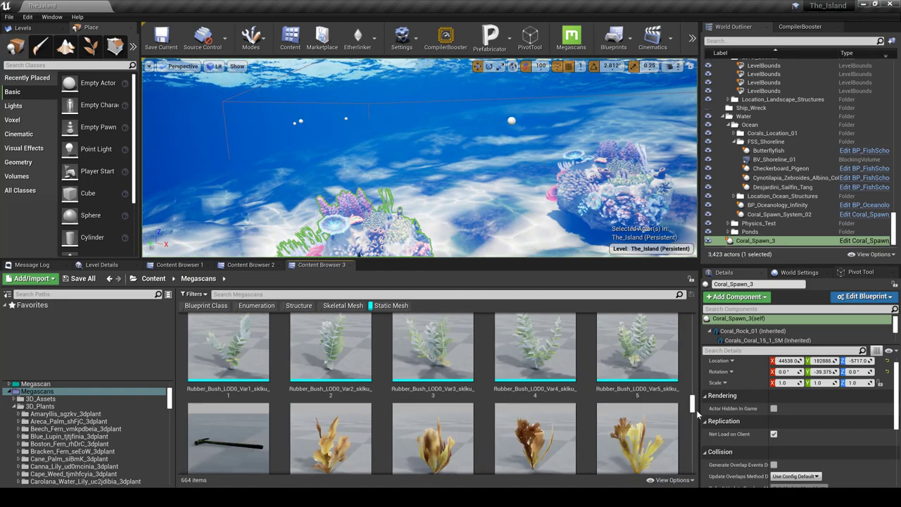
scroll(695, 449, down, 5)
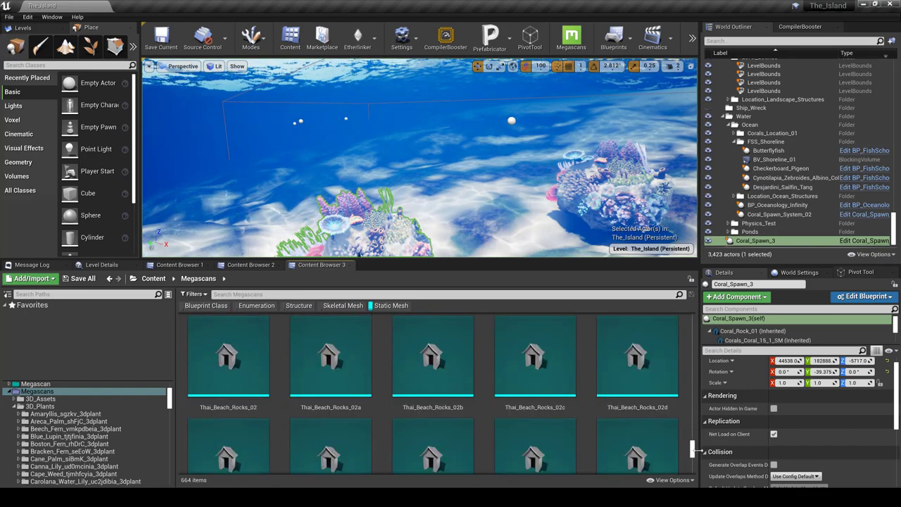
Step: Reduce the asset thumbnail scale to a small size and look back over the Megascans beach rocks, corals and stone debris
click(672, 479)
drag(678, 448, 666, 448)
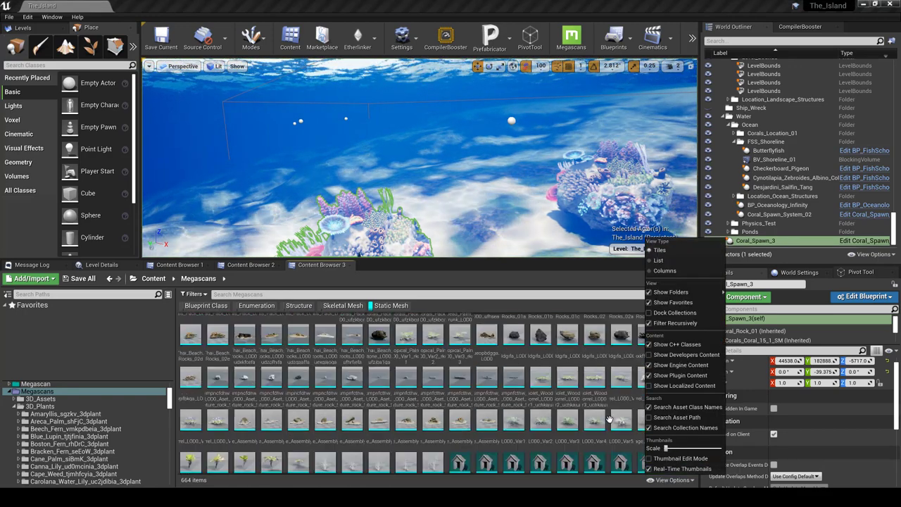
click(503, 299)
scroll(533, 392, up, 3)
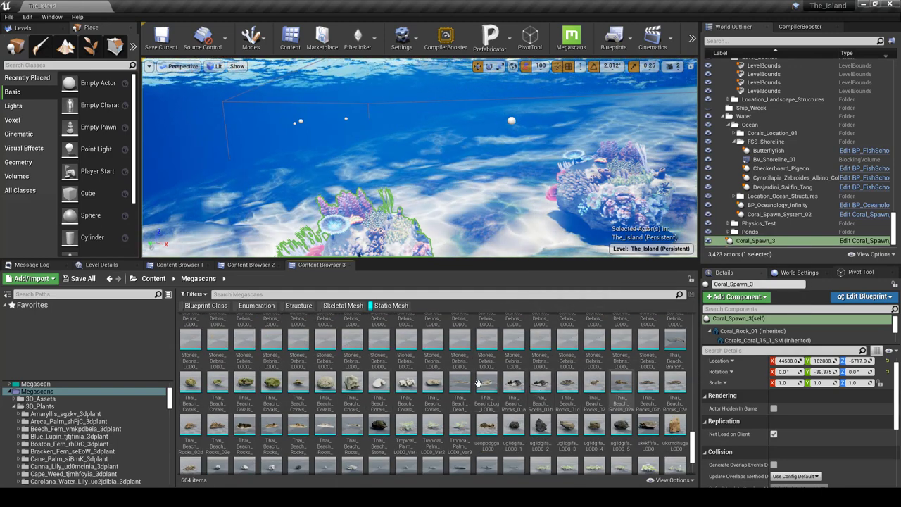
scroll(377, 387, up, 2)
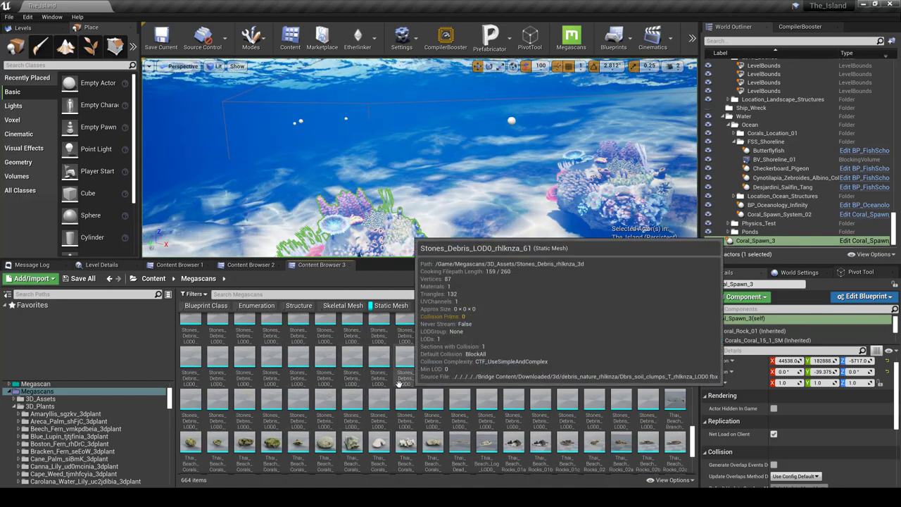
scroll(402, 388, up, 5)
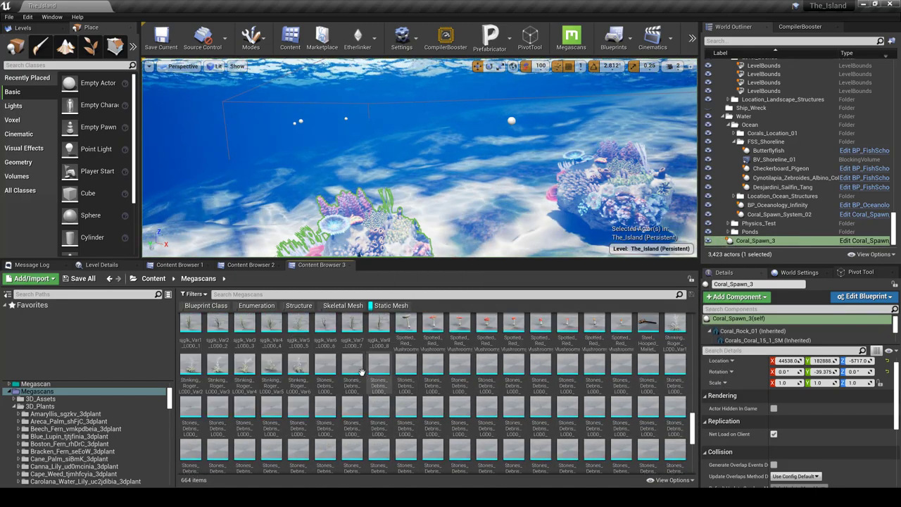